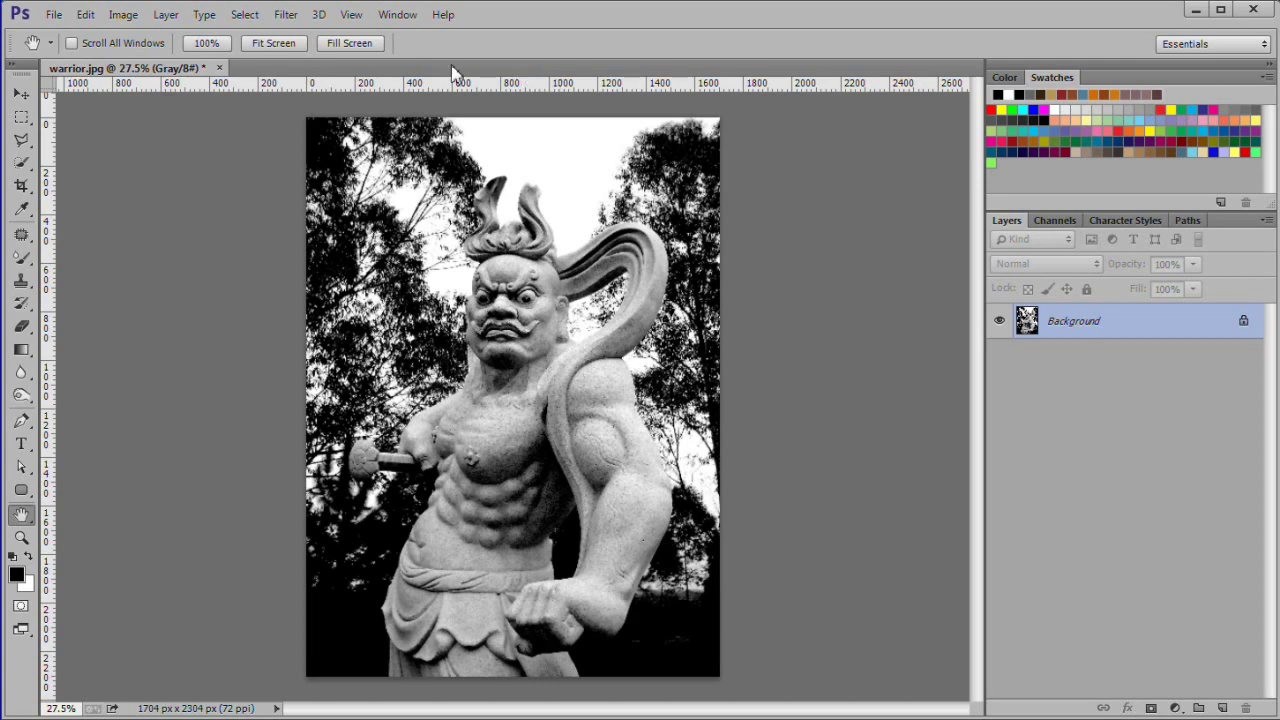
Convert the grayscale warrior image to RGB Color mode
left_click(125, 15)
mouse_move(220, 37)
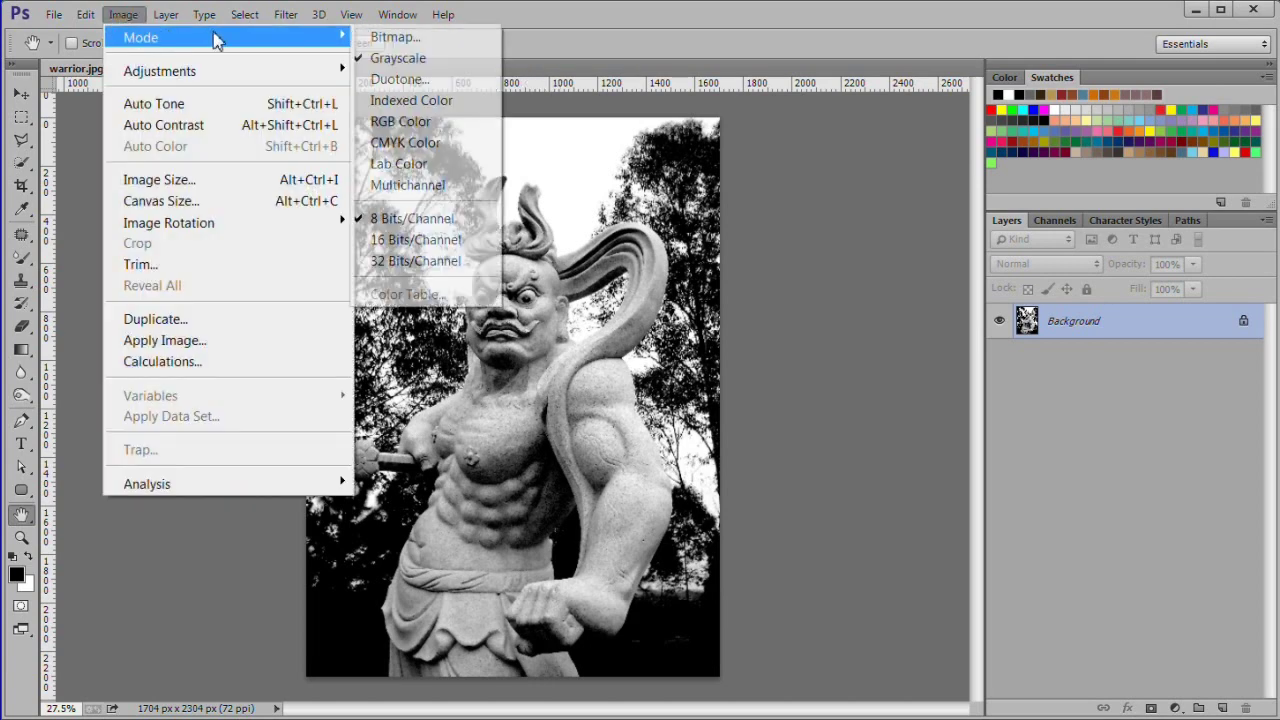
left_click(455, 123)
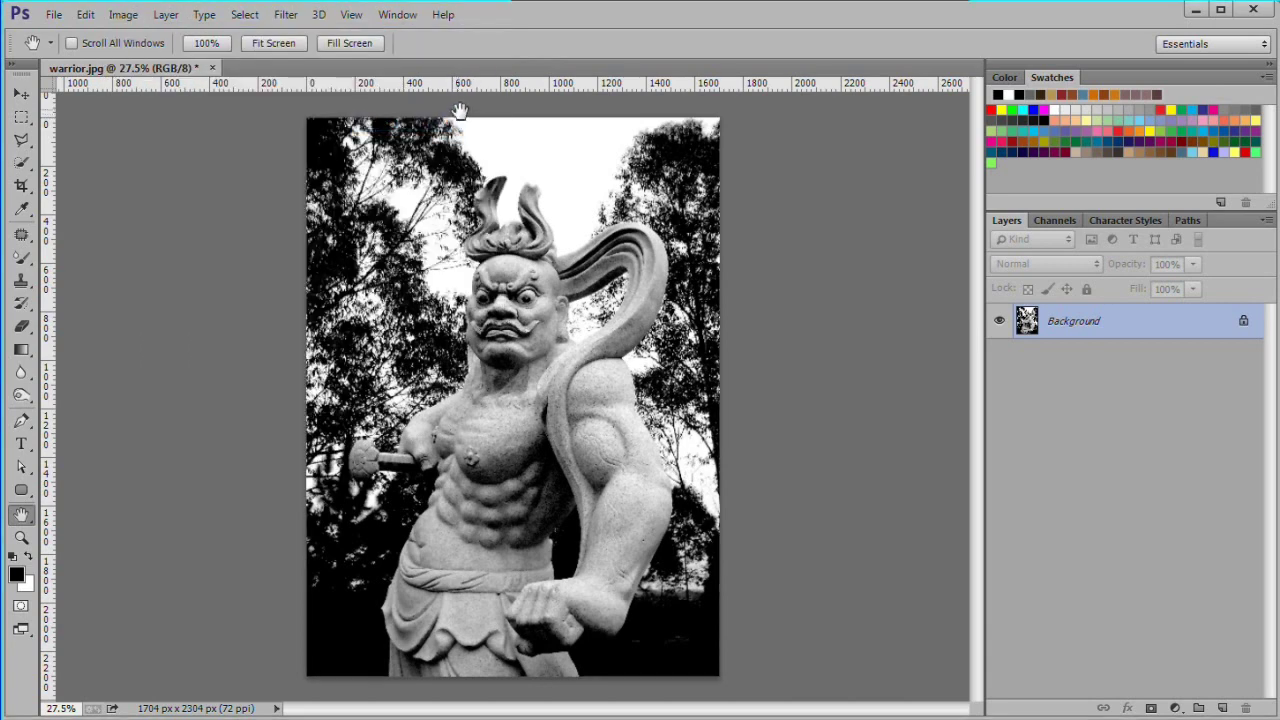
Resize the image to a resolution of 300 pixels/inch and a width of 8 inches
left_click(126, 15)
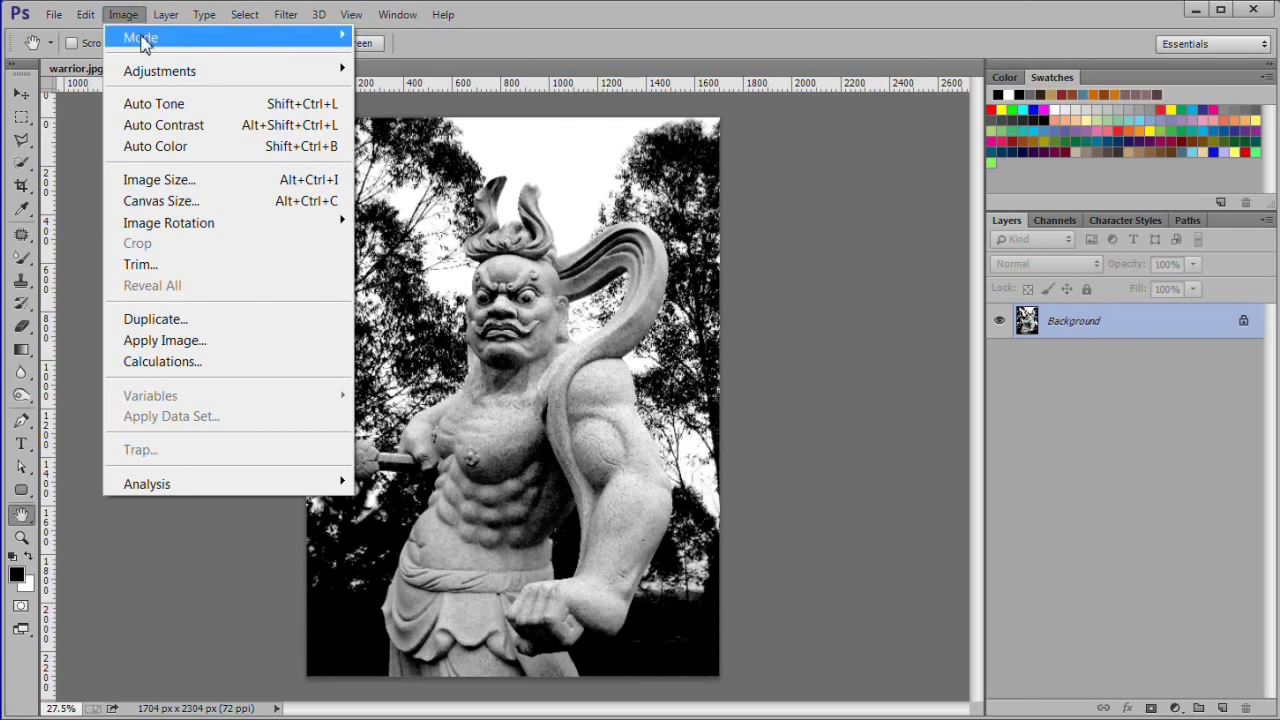
left_click(228, 178)
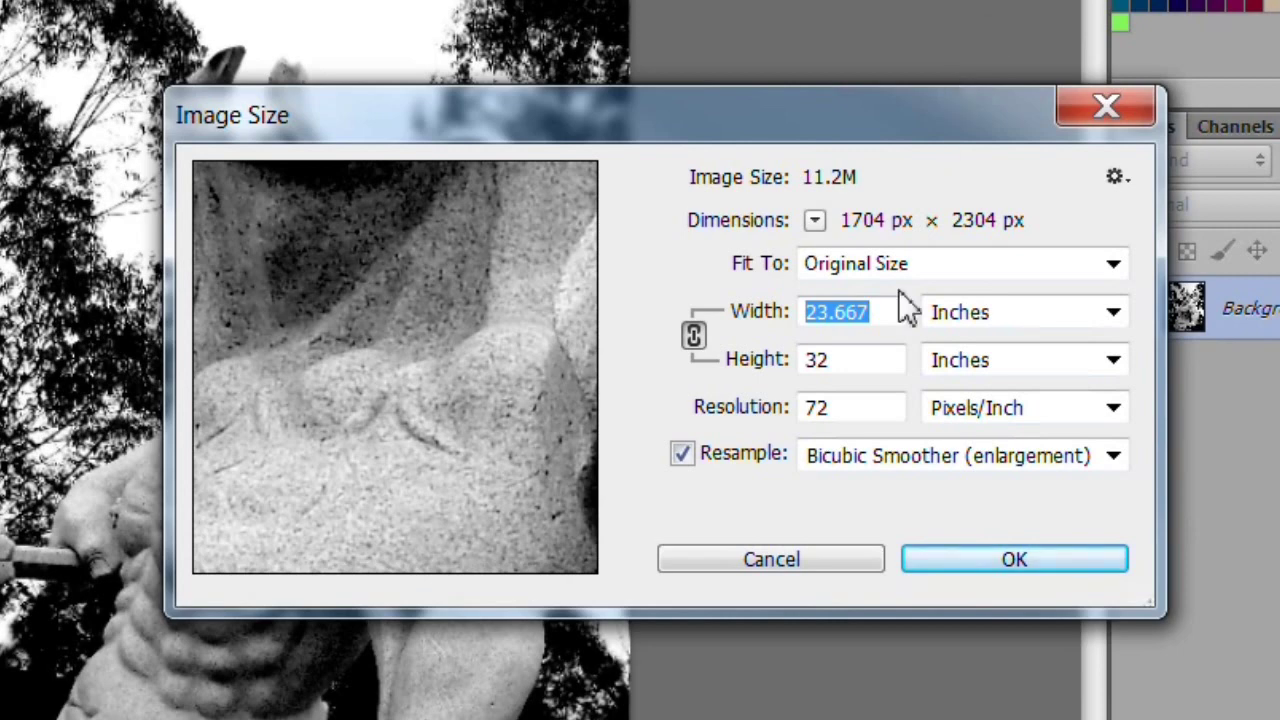
double_click(838, 410)
type("300")
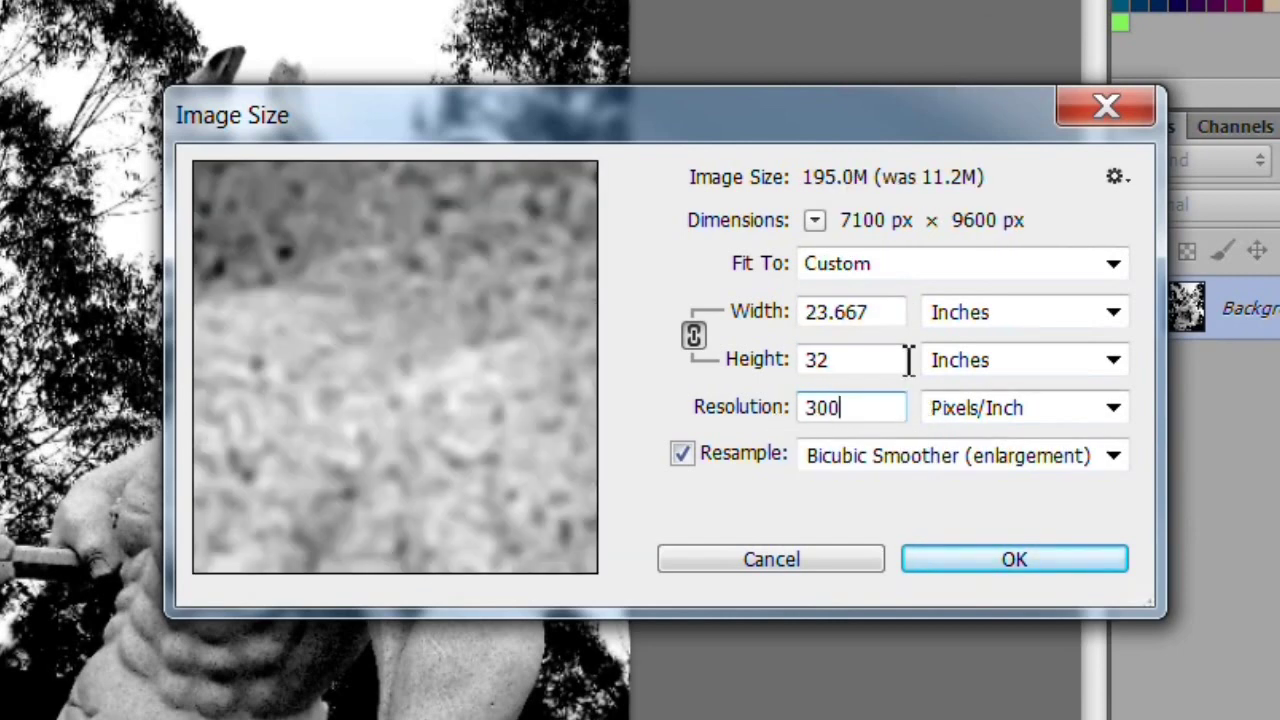
double_click(891, 314)
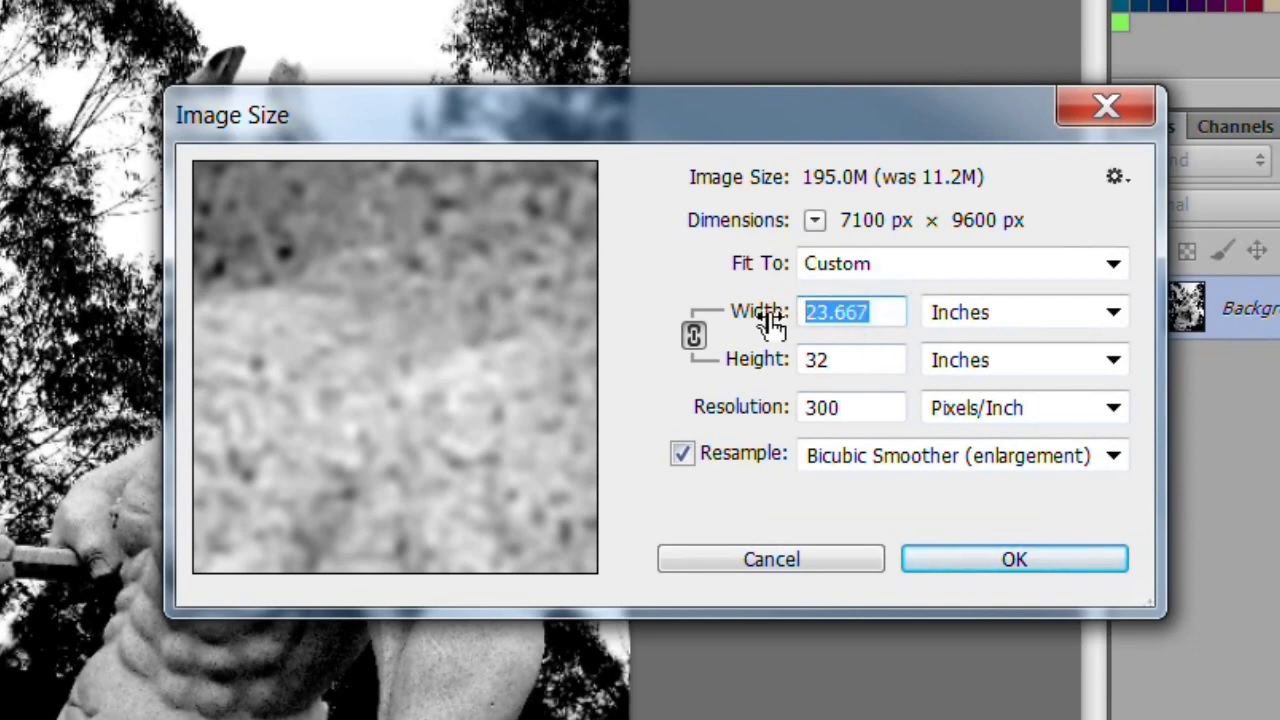
type("8")
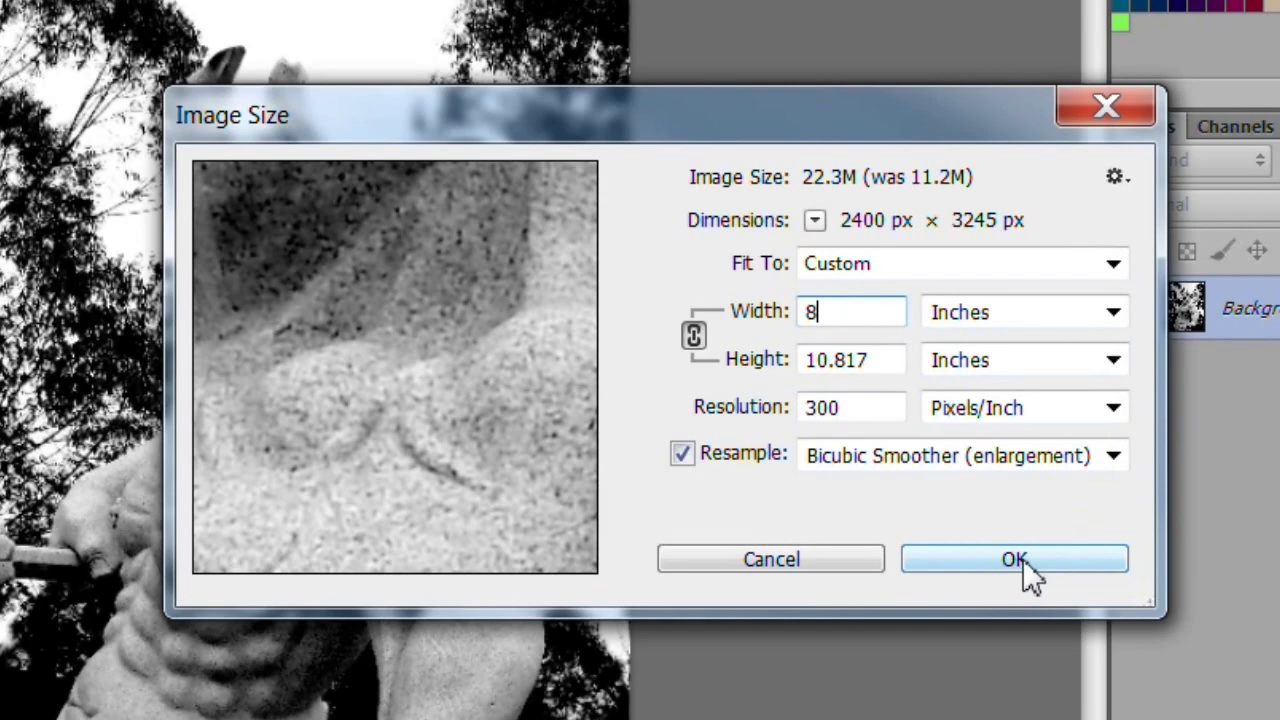
left_click(1023, 559)
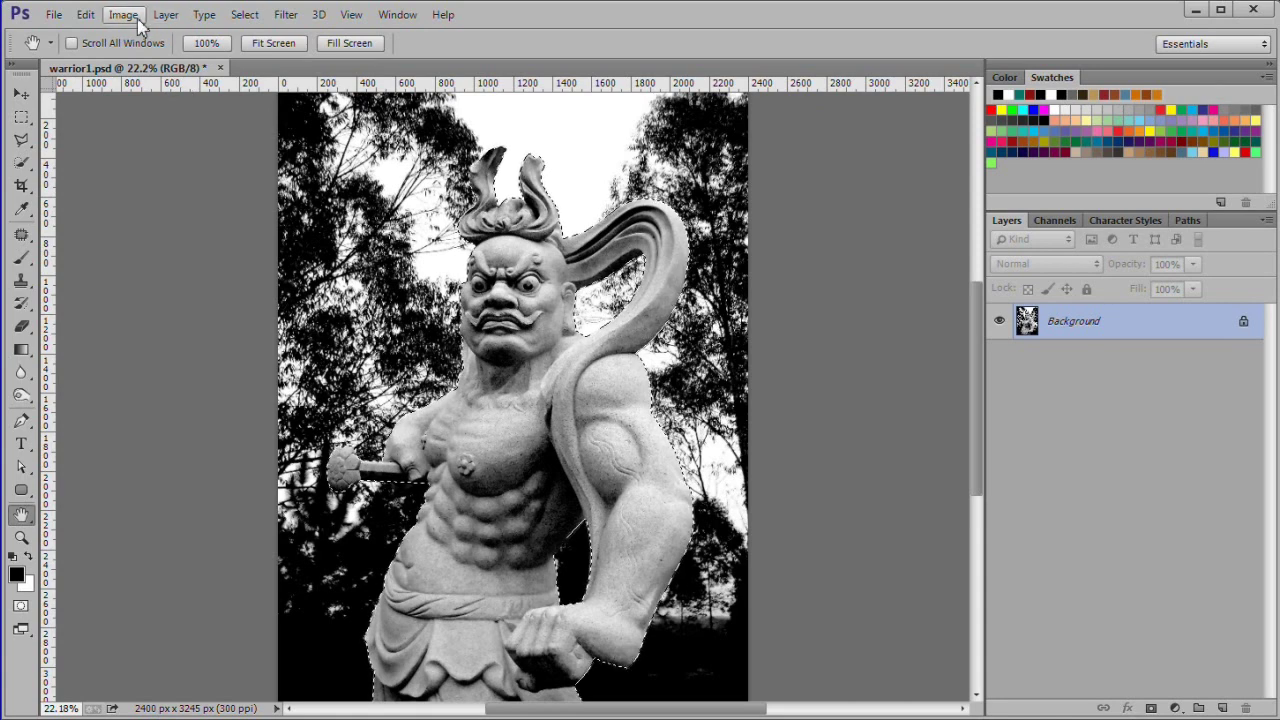
Smooth the selection around the warrior with a sample radius of 6 pixels
left_click(247, 15)
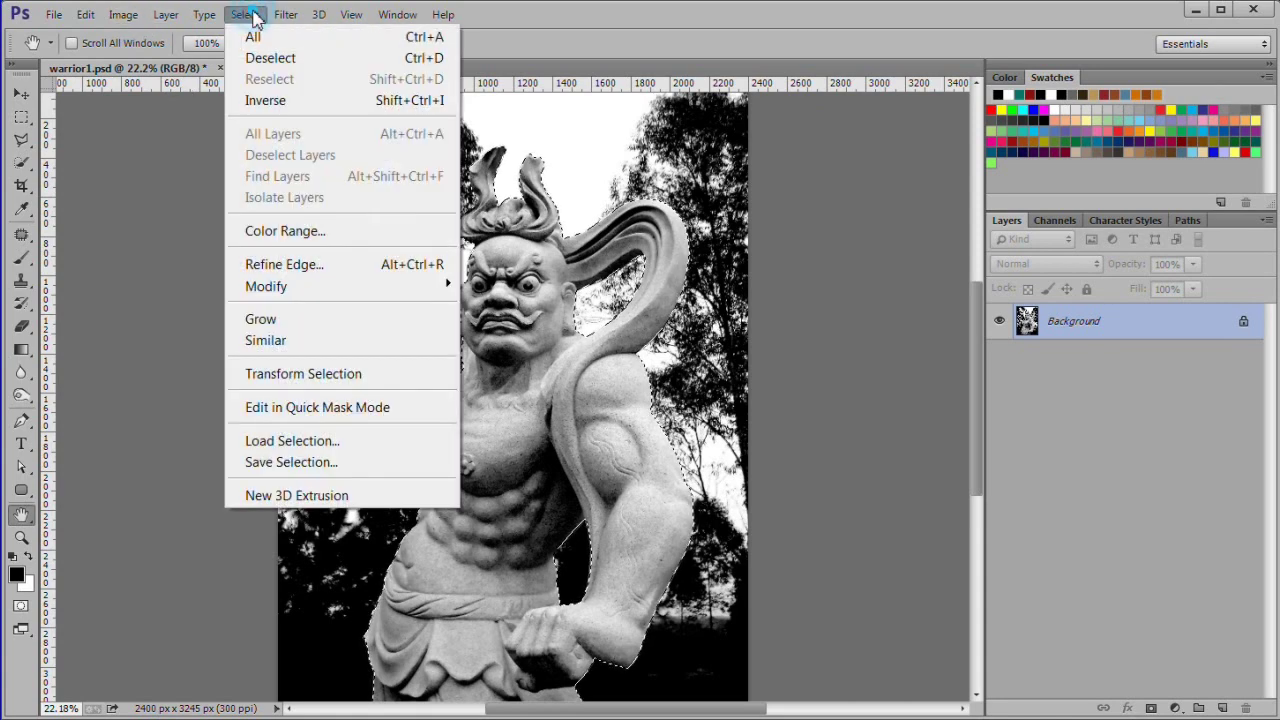
mouse_move(314, 289)
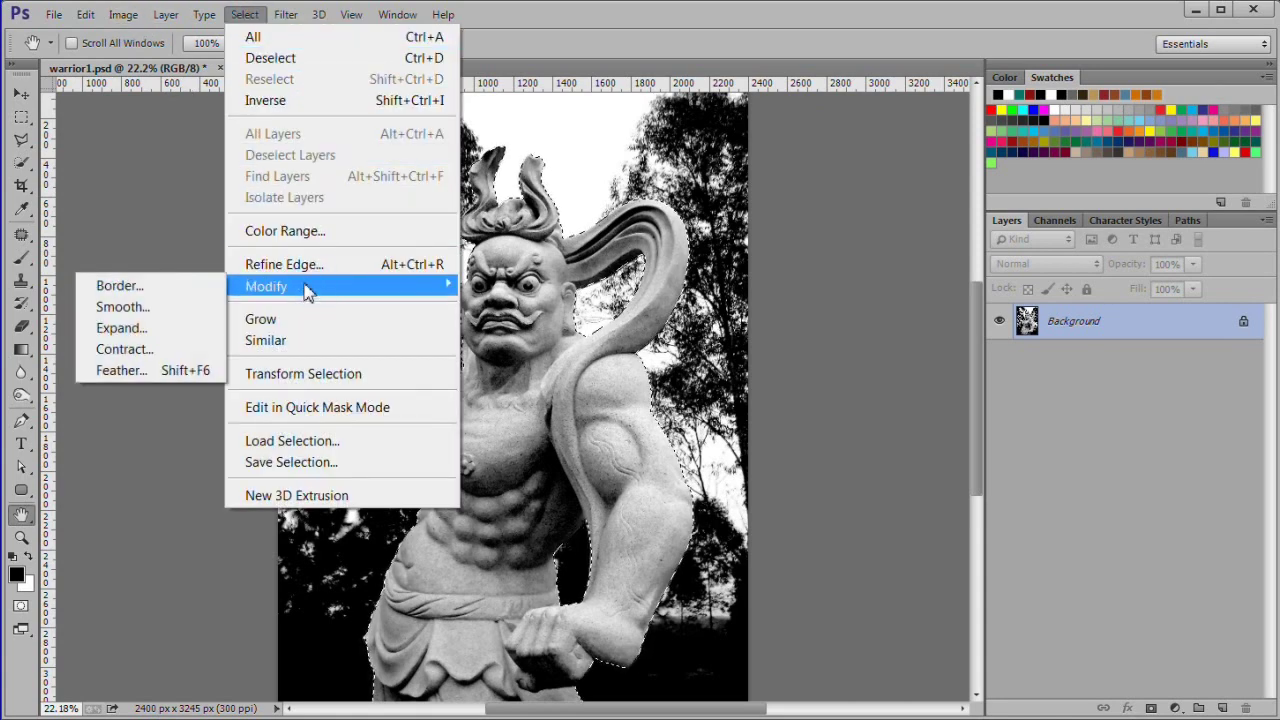
left_click(172, 308)
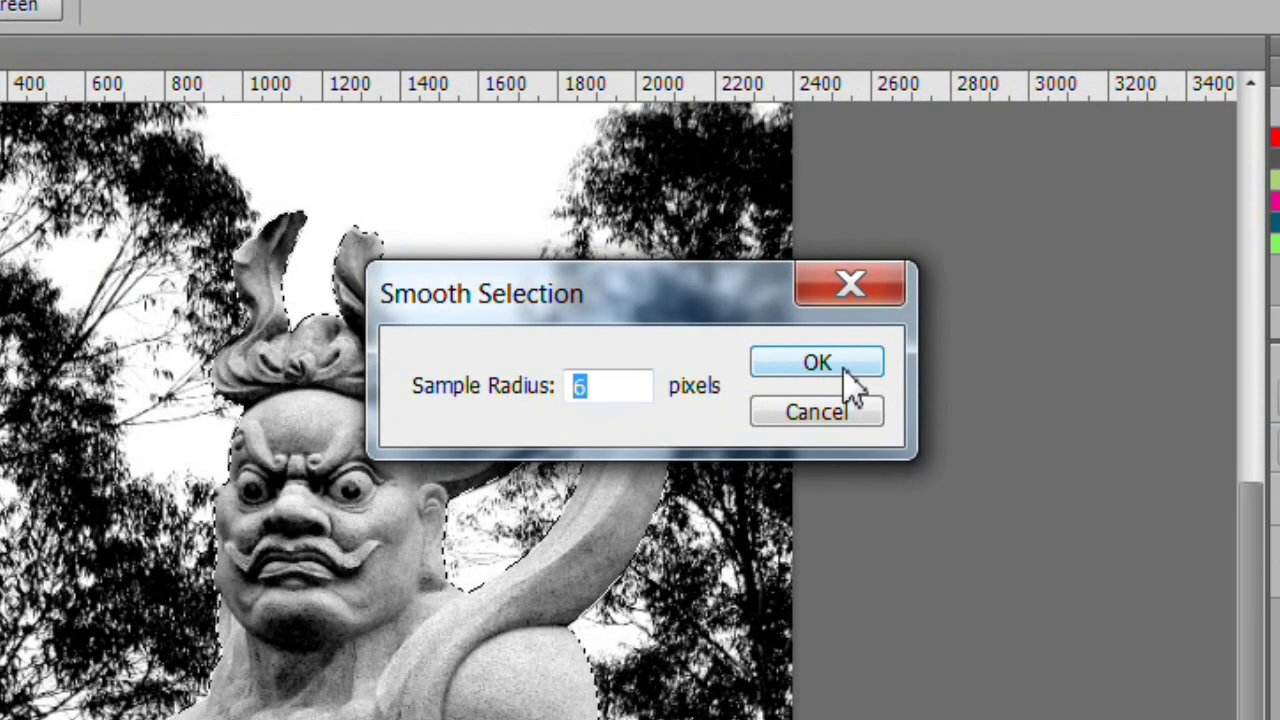
left_click(845, 368)
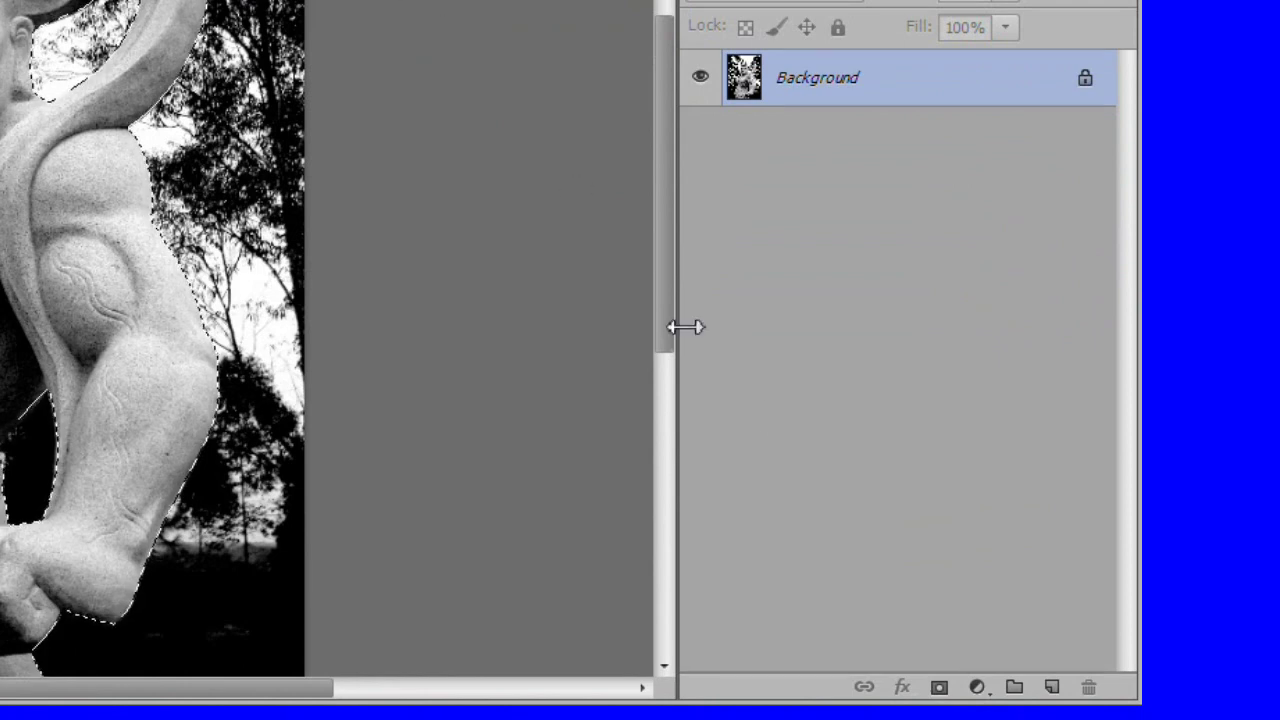
Mask out the background using the warrior selection and rename the masked layer "warrior"
left_click(939, 687)
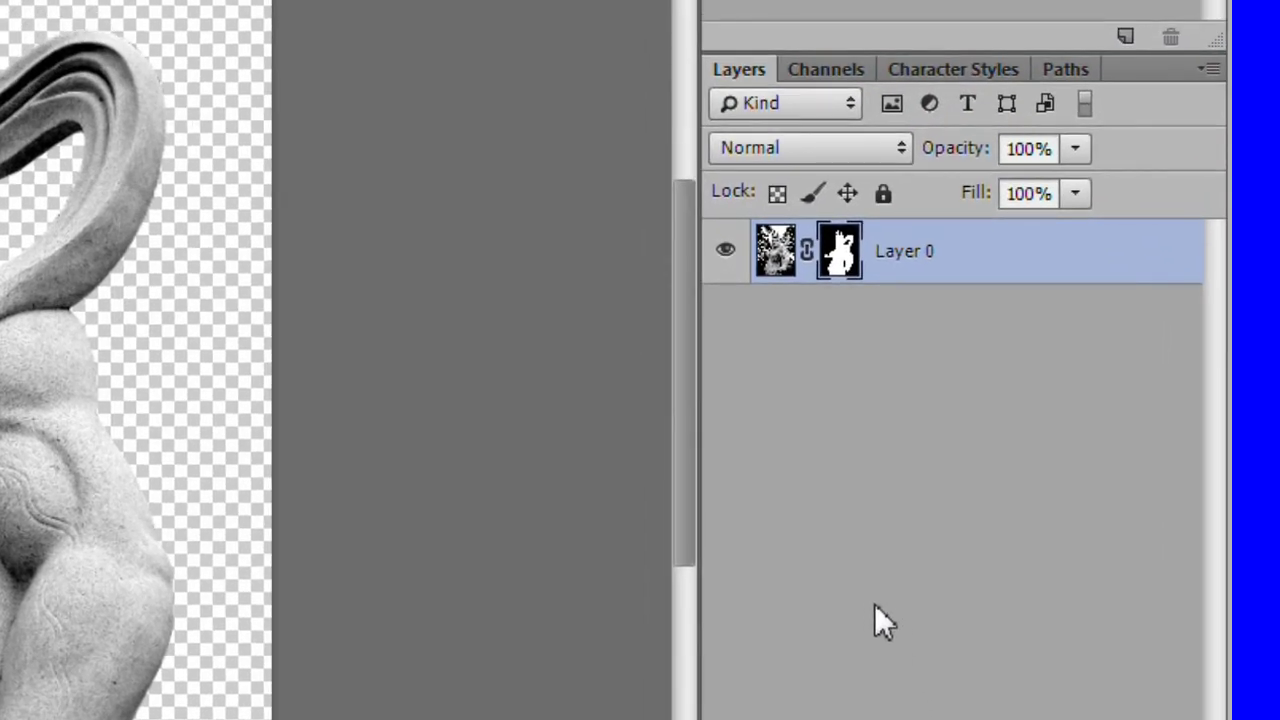
double_click(900, 251)
type("warrior")
key("Return")
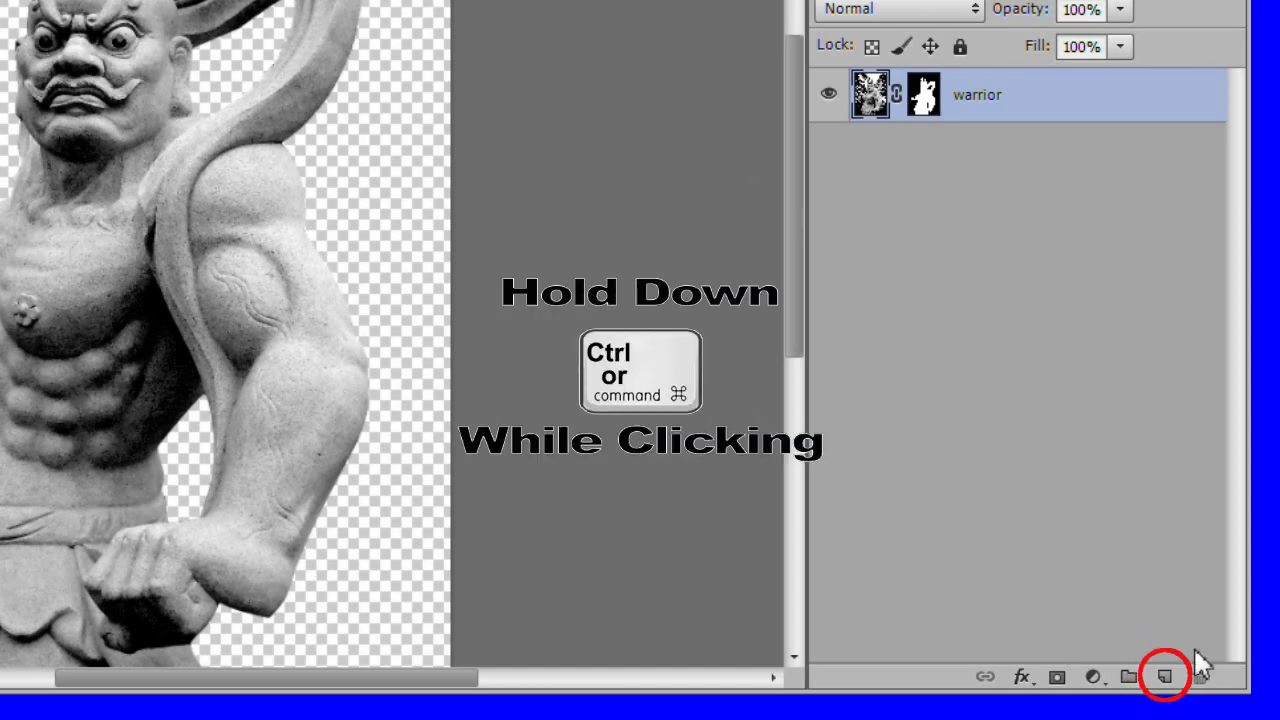
Create a new layer below the warrior layer and fill it with the foreground color #0a736a
left_click(1166, 678, "ctrl")
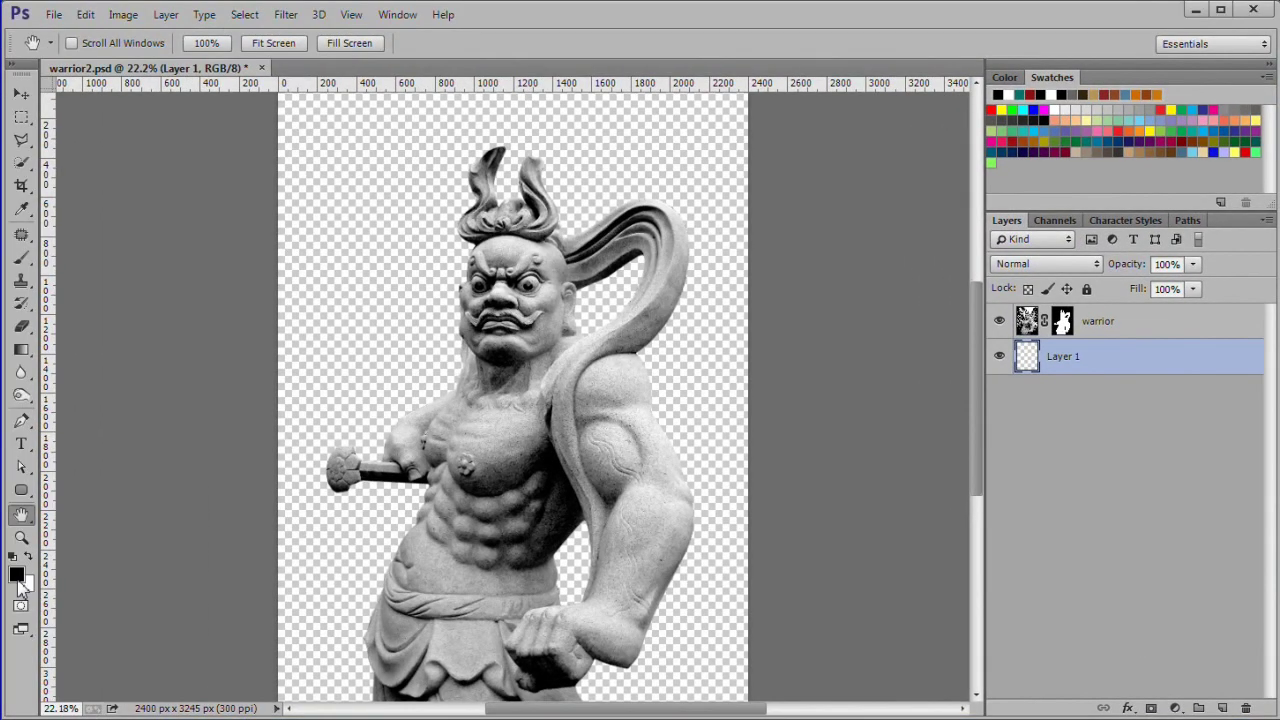
left_click(17, 577)
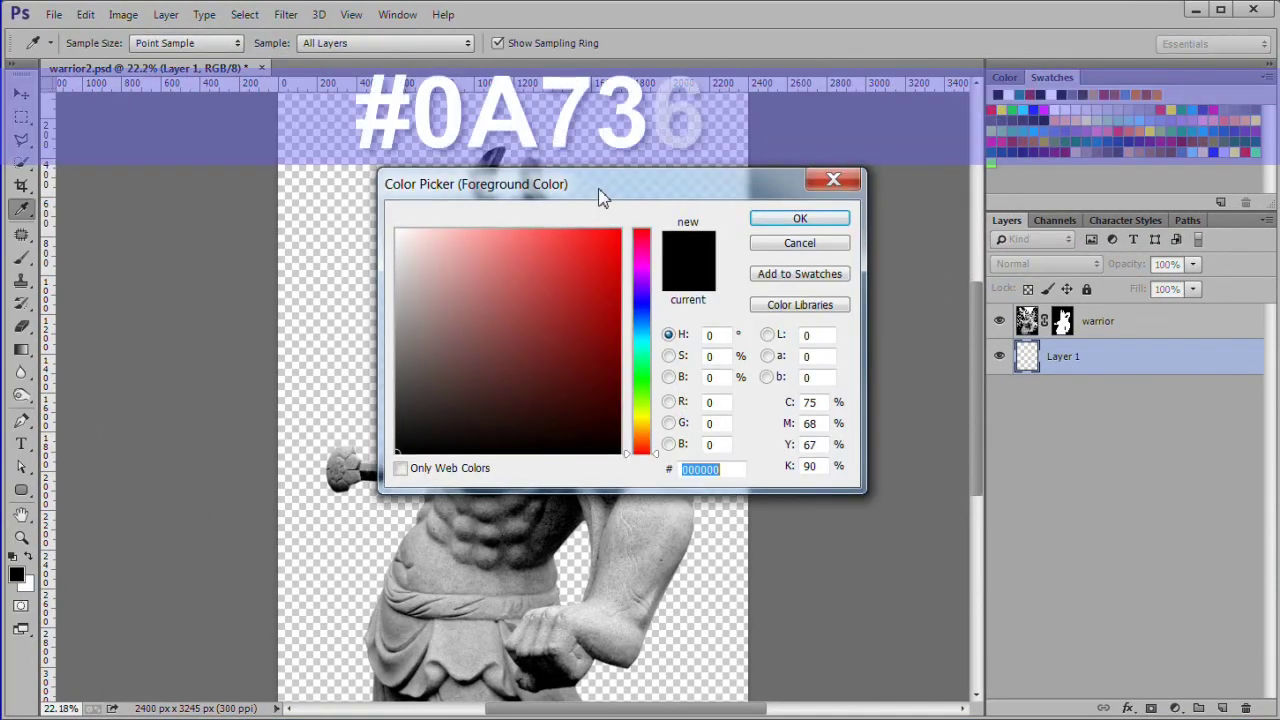
type("0a736a")
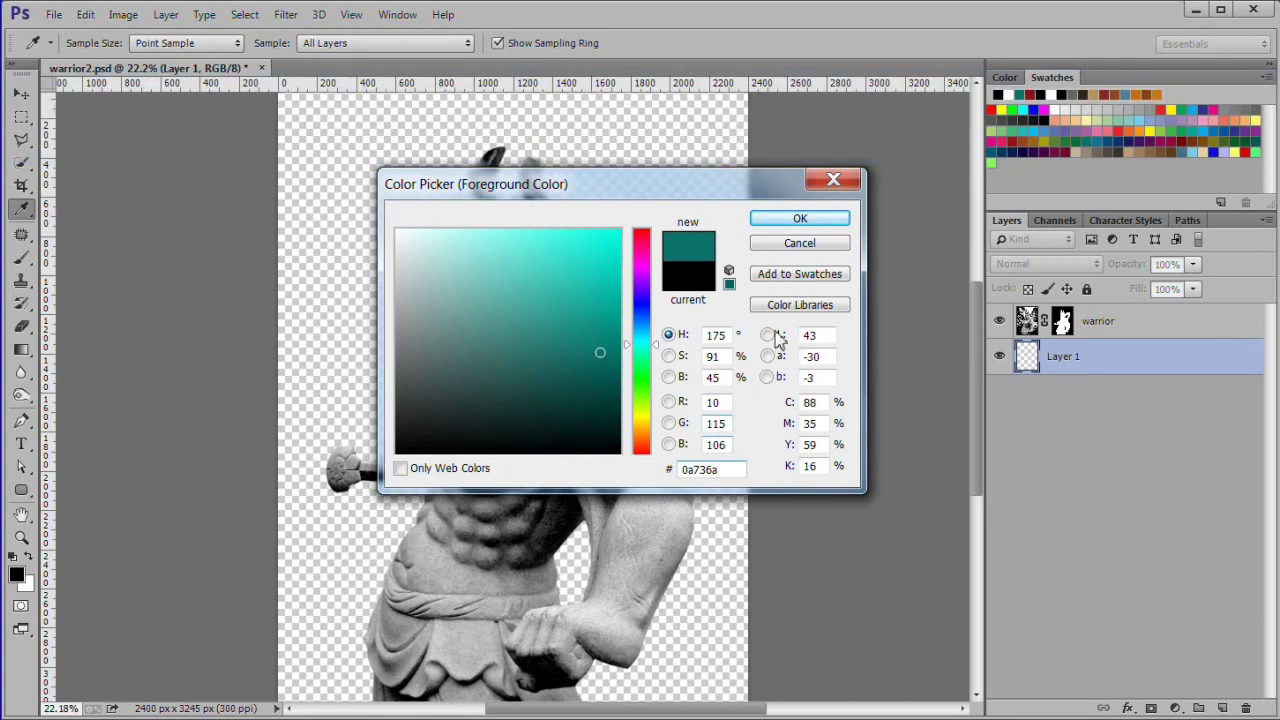
left_click(800, 219)
key("h")
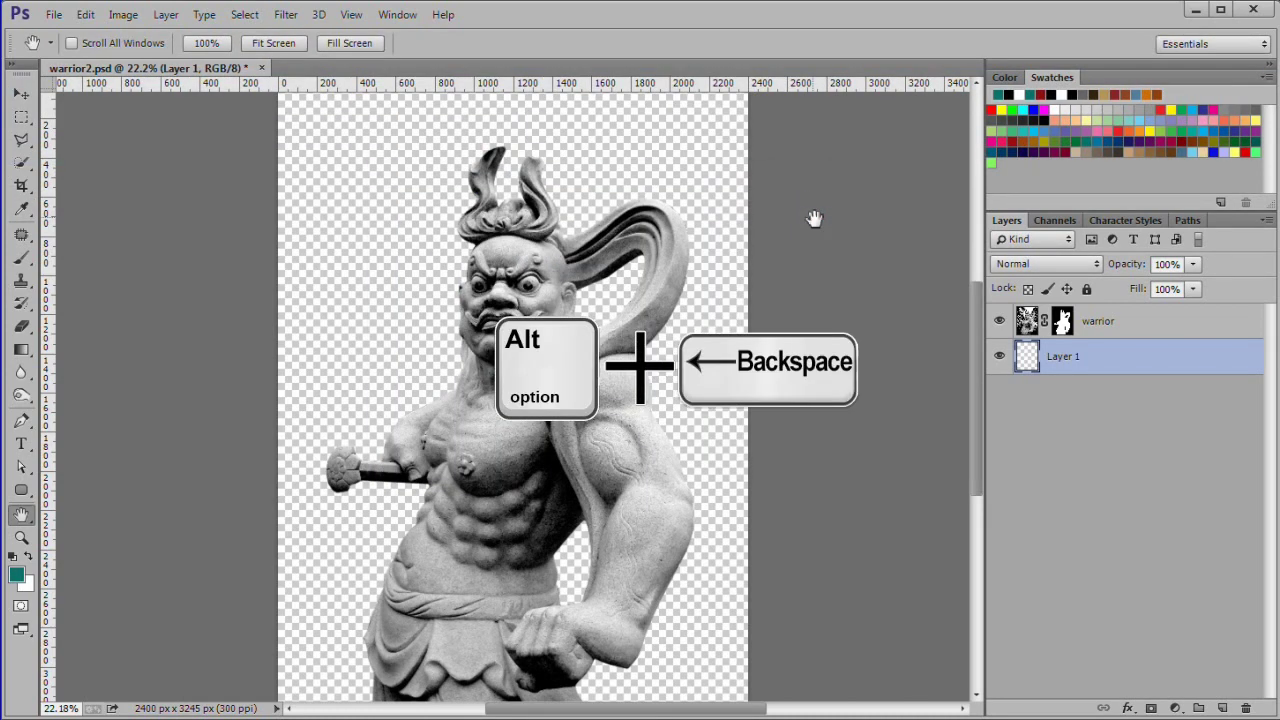
key("alt+BackSpace")
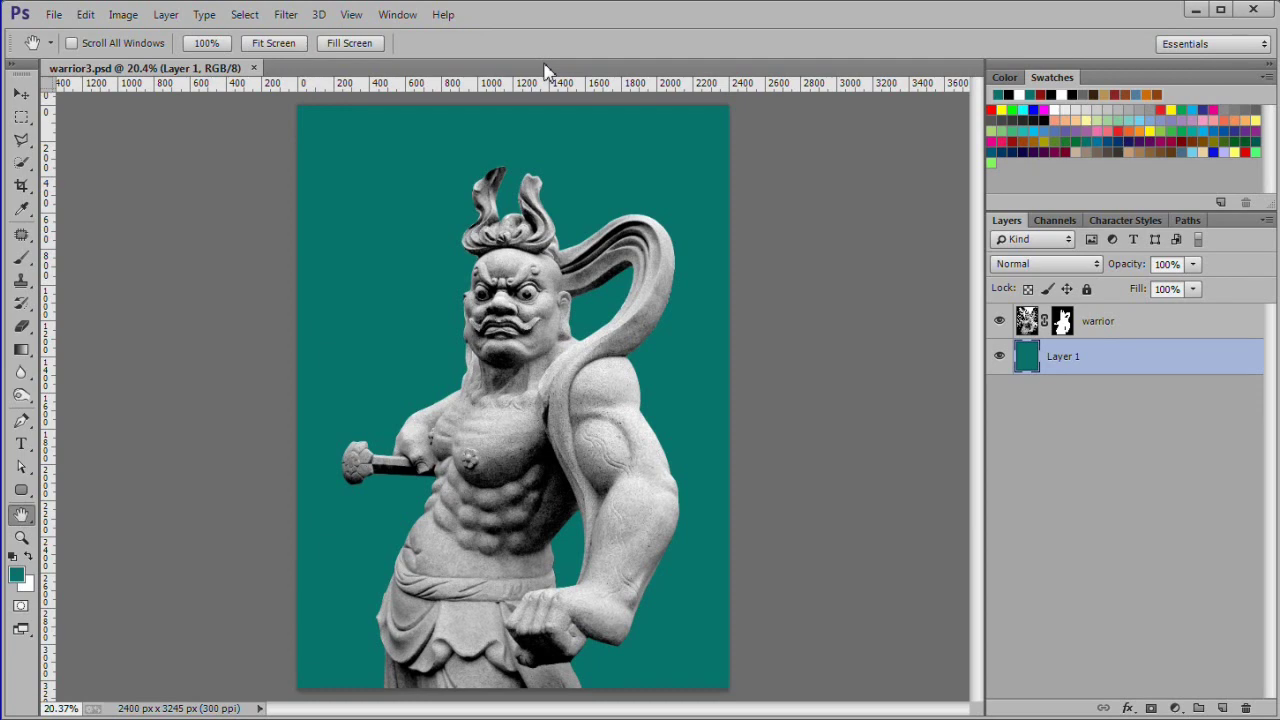
Paint black on the warrior layer's mask with the size 4 Brush to clean the edges behind the headdress and around the scarf
left_click(21, 260)
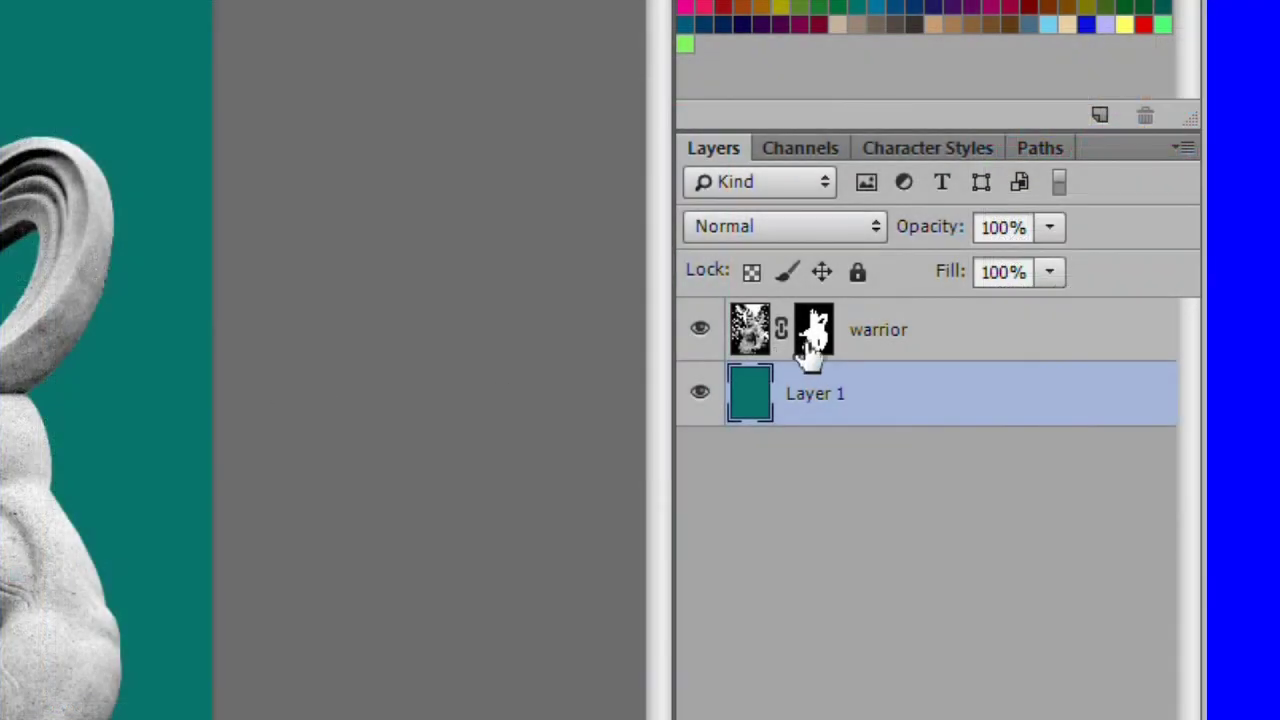
left_click(815, 335)
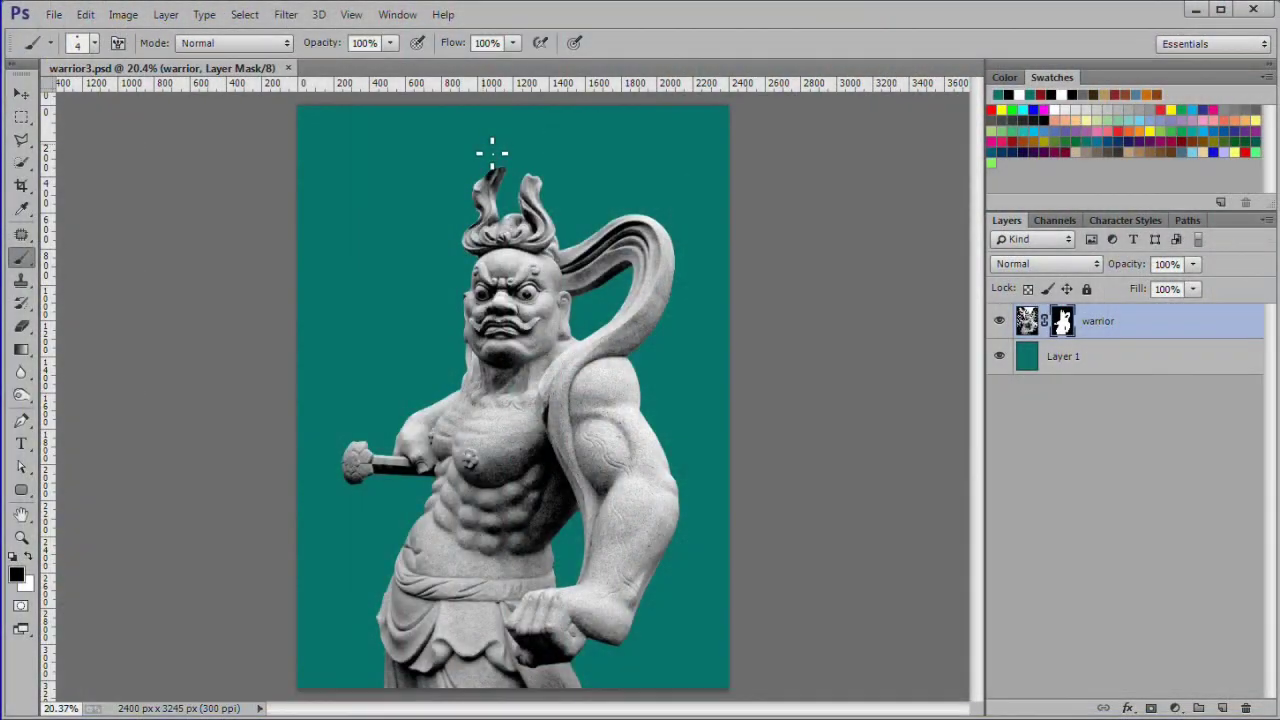
scroll(560, 187, "up", 5)
scroll(556, 187, "up", 6)
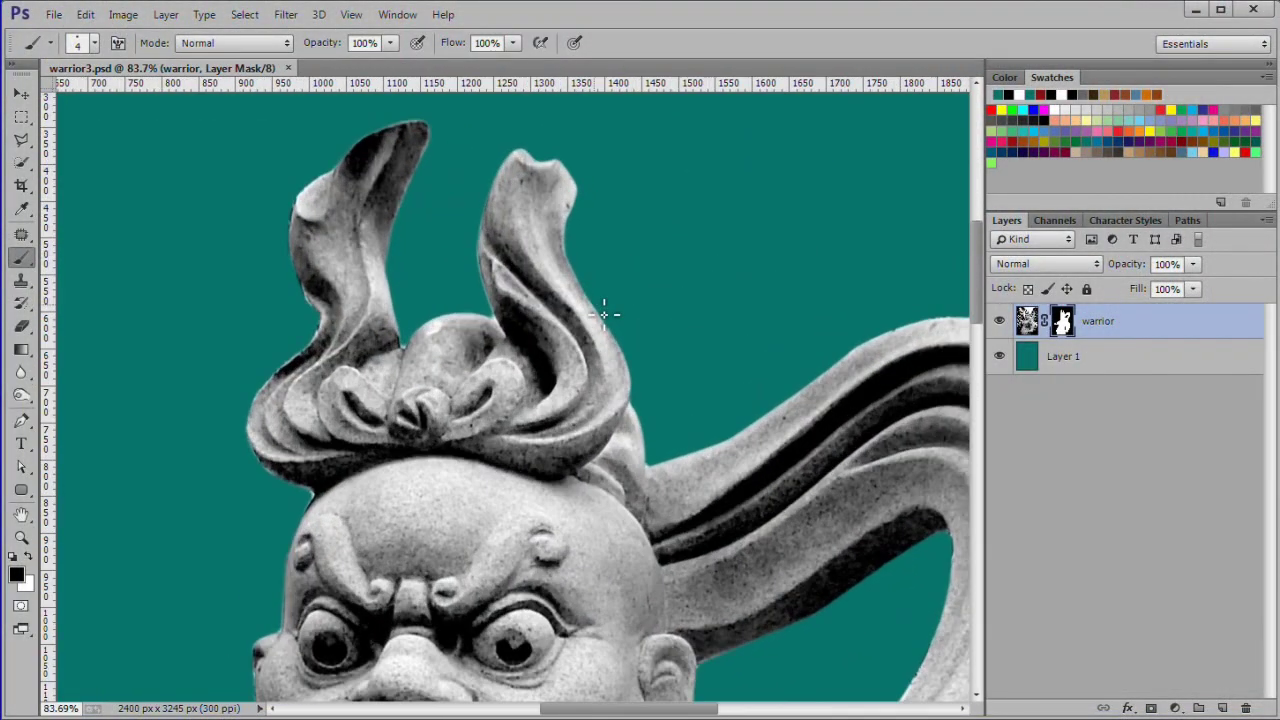
scroll(714, 615, "up", 4)
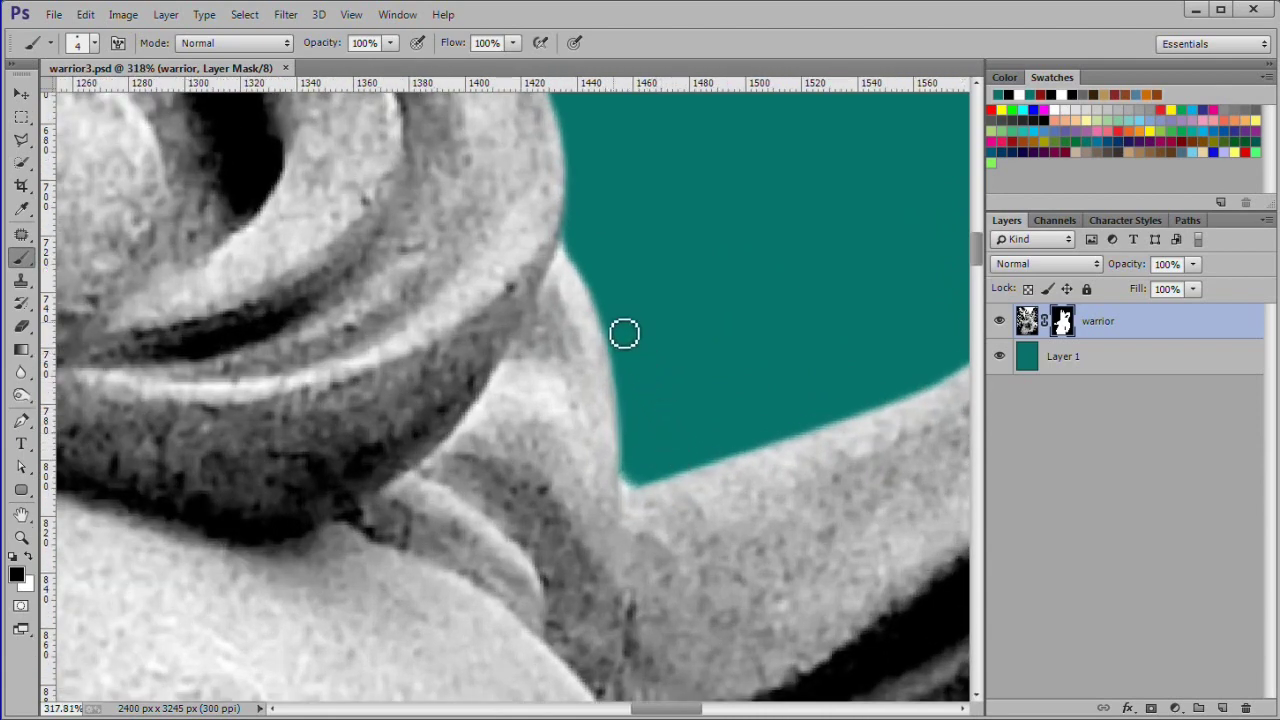
mouse_move(612, 316)
left_mouse_down()
mouse_move(637, 482)
mouse_move(654, 491)
mouse_move(721, 449)
mouse_move(609, 146)
mouse_move(360, 6)
left_mouse_up()
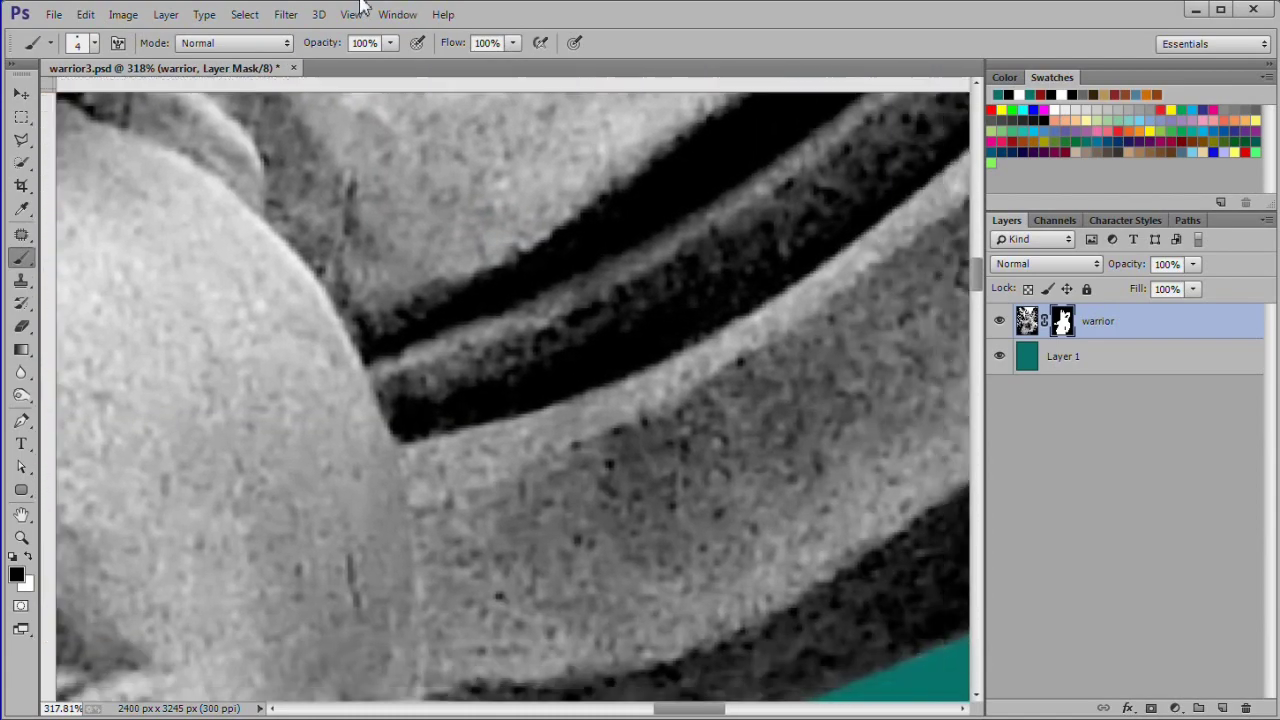
left_click_drag(585, 463, 786, 177)
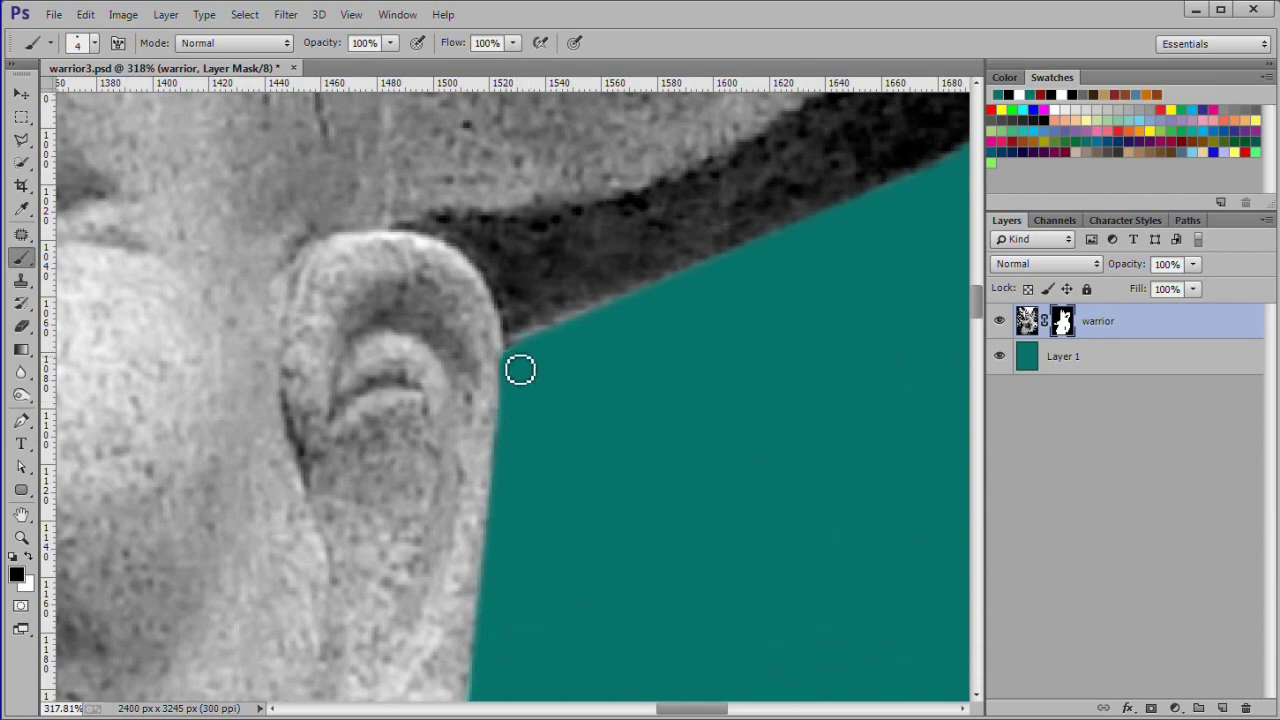
Clean the mask along the outer edge of the warrior's forehead and the lower curve of the headdress on the side away from the scarf
scroll(637, 420, "down", 4)
scroll(639, 421, "down", 2)
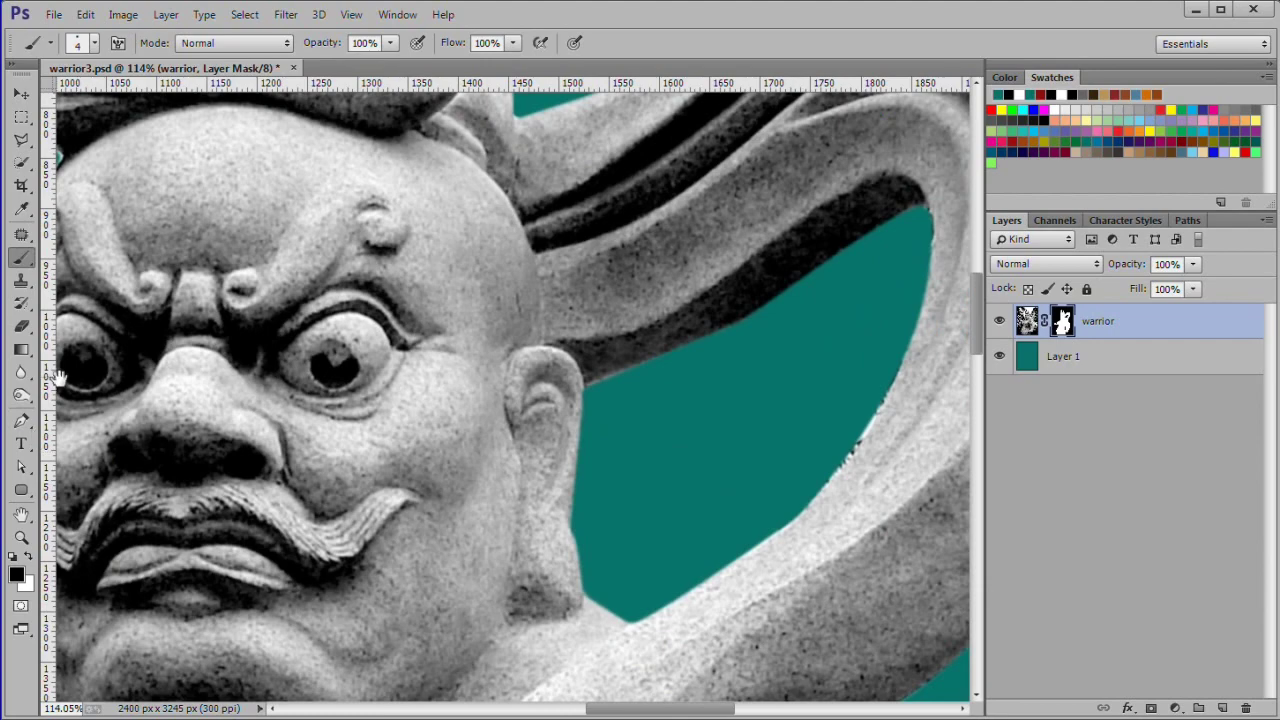
left_click_drag(58, 378, 645, 418)
scroll(645, 254, "up", 4)
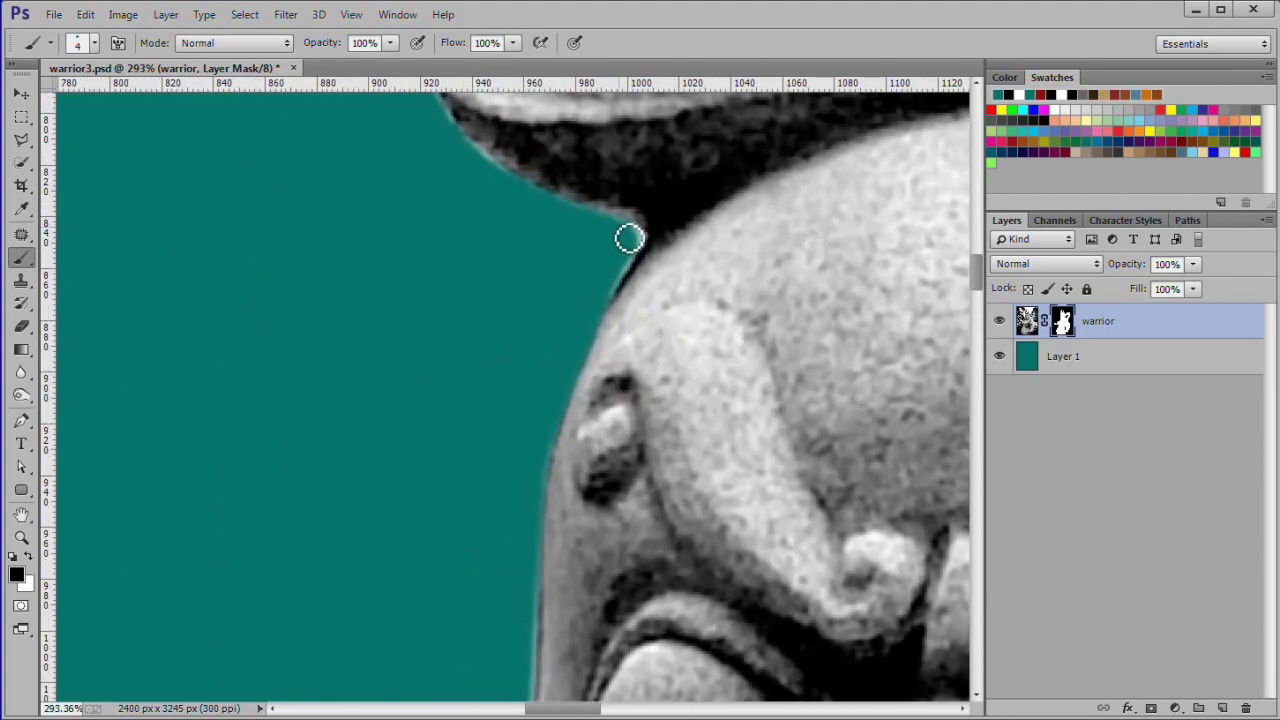
mouse_move(650, 243)
left_mouse_down()
mouse_move(546, 543)
mouse_move(537, 703)
left_mouse_up()
left_click_drag(383, 243, 363, 597)
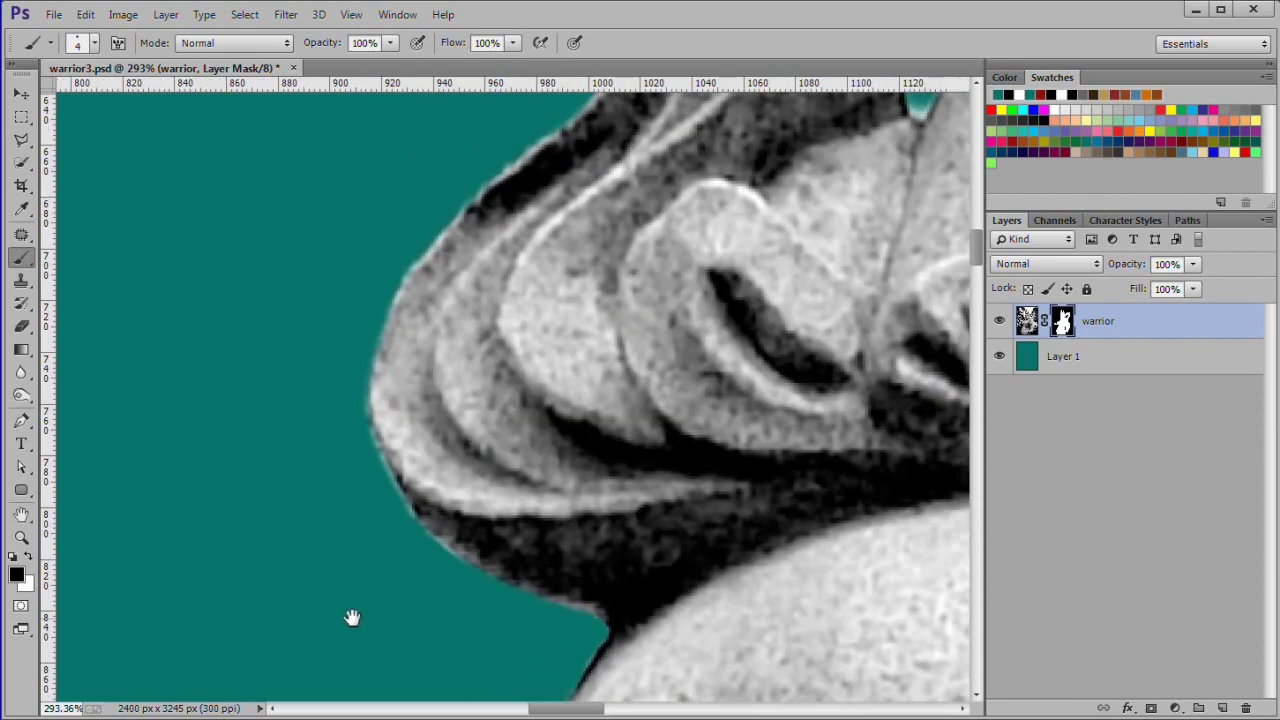
left_click_drag(436, 96, 152, 440)
Clean up the mask edges around the two upright horns of the headdress
scroll(692, 376, "up", 4)
scroll(692, 376, "right", 2)
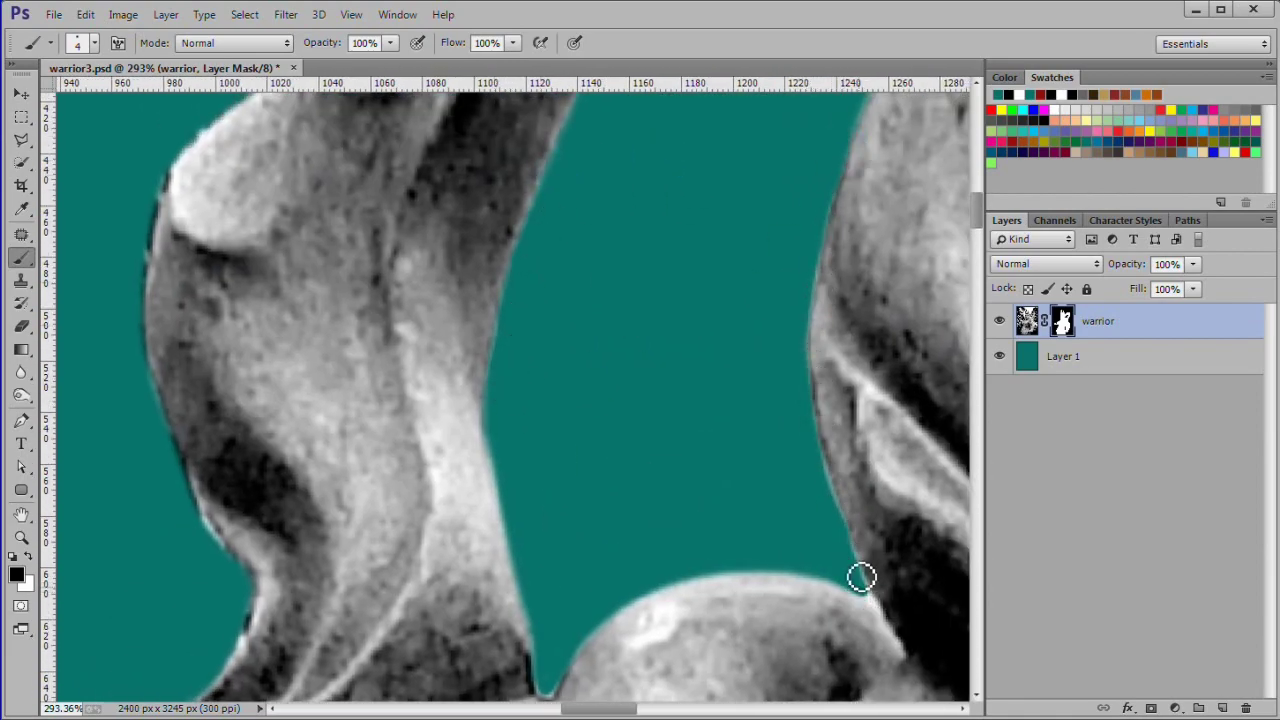
scroll(709, 129, "up", 5)
scroll(752, 335, "right", 3)
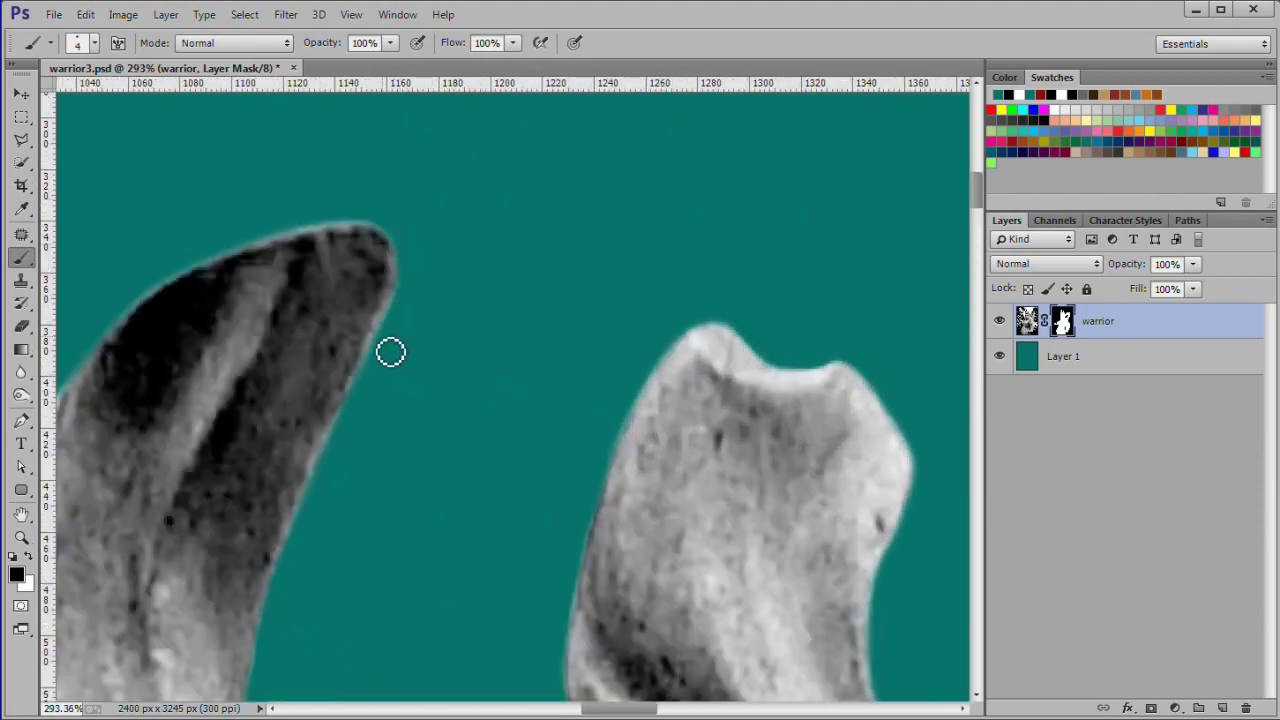
scroll(380, 160, "down", 8)
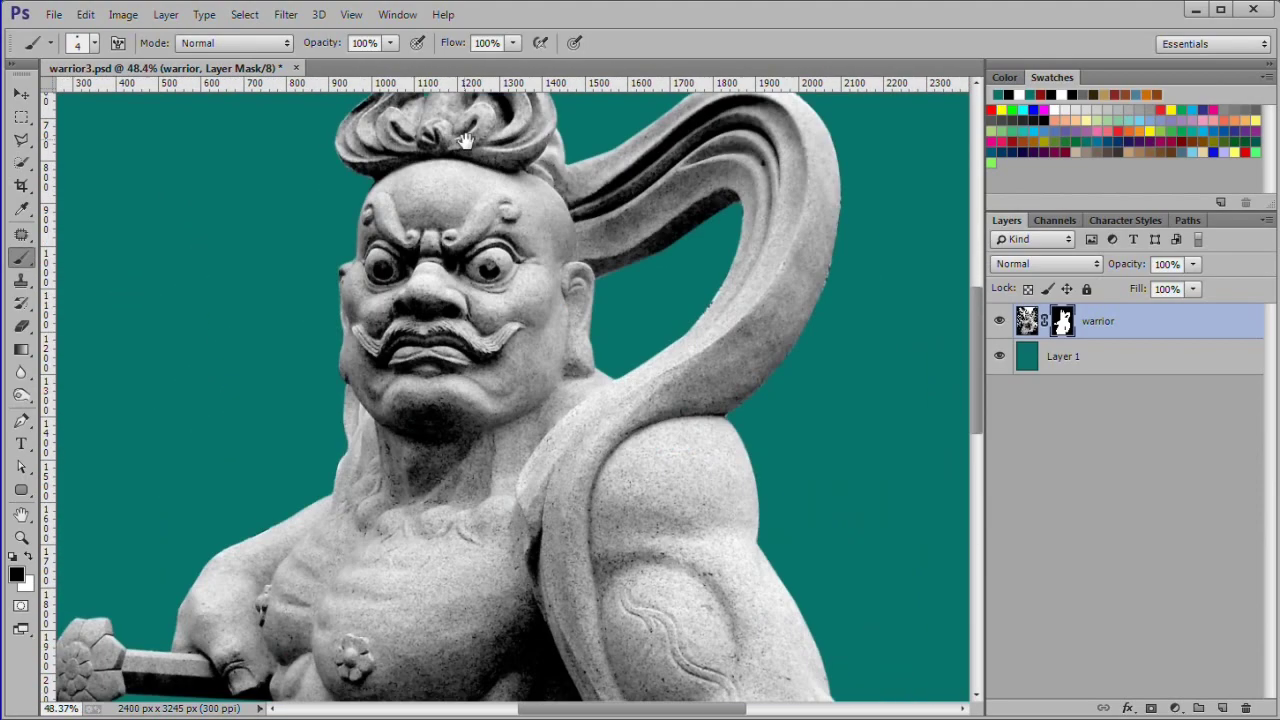
Examine the warrior's mask edges along the scarf, shoulder, staff arm, fist and elbow for leftover background
scroll(323, 129, "up", 9)
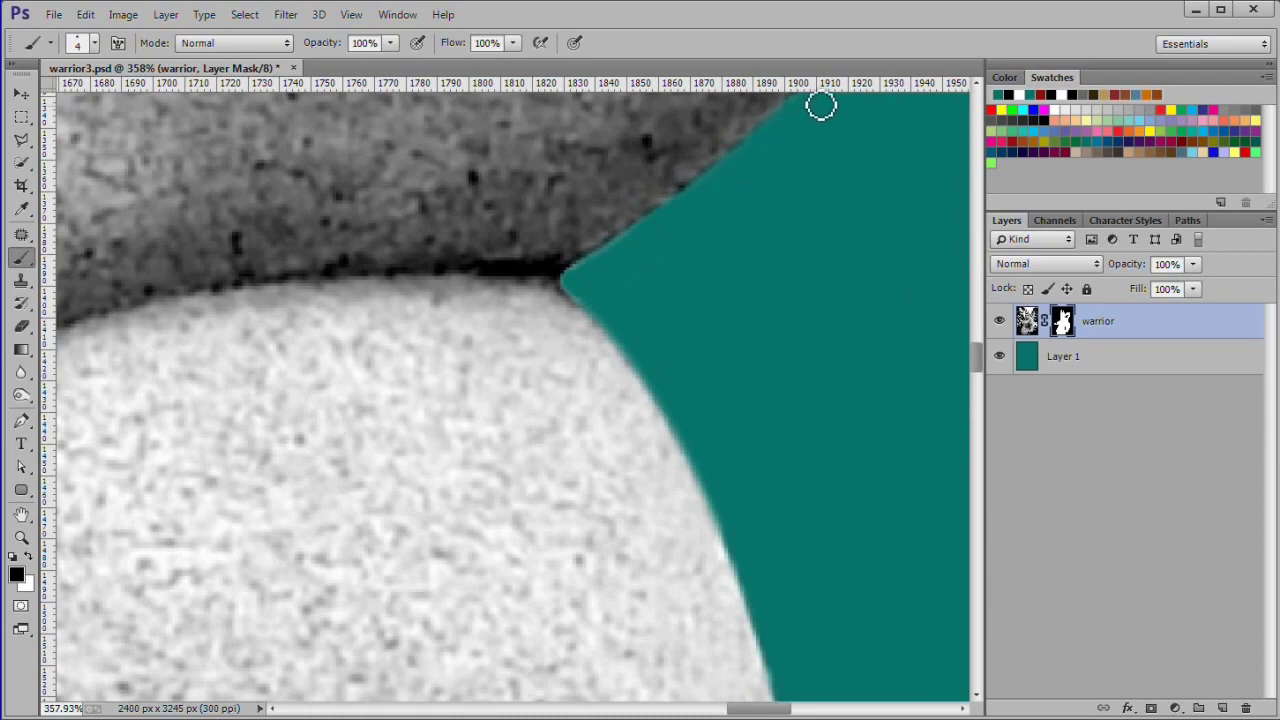
scroll(820, 105, "down", 8)
scroll(826, 470, "up", 9)
scroll(848, 526, "down", 8)
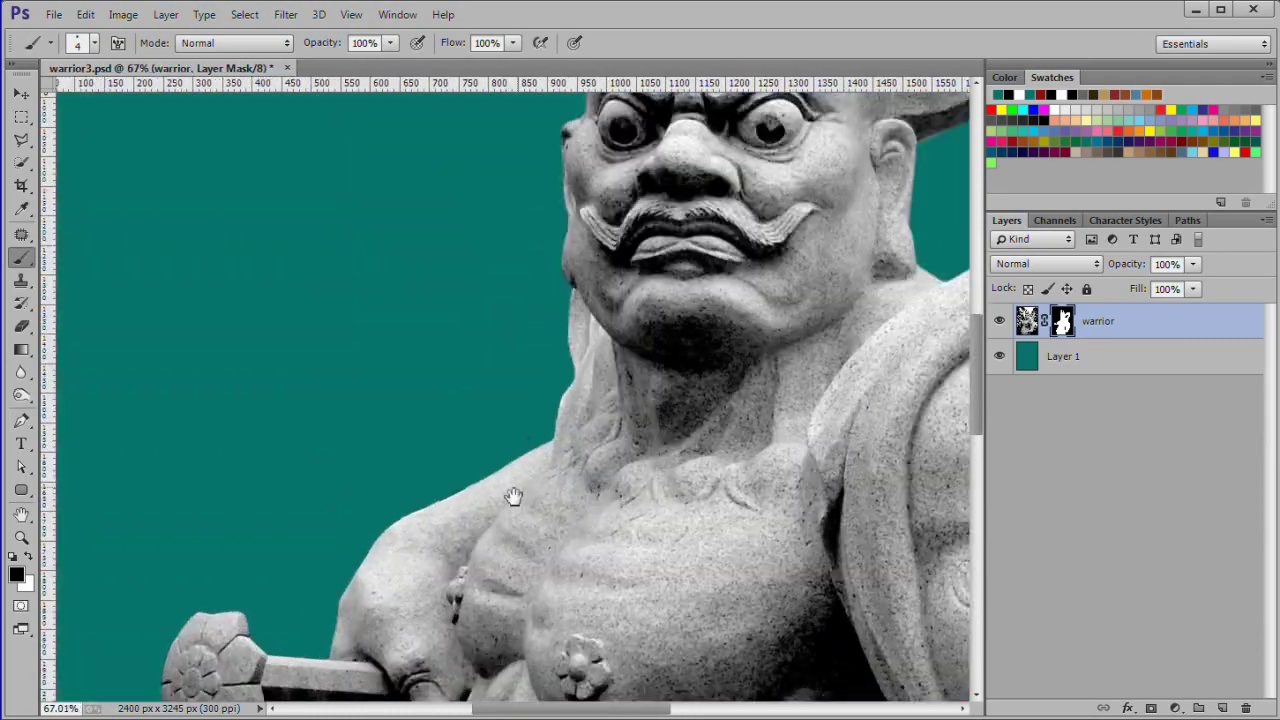
left_click_drag(514, 497, 300, 62)
scroll(725, 243, "up", 4)
scroll(726, 243, "down", 6)
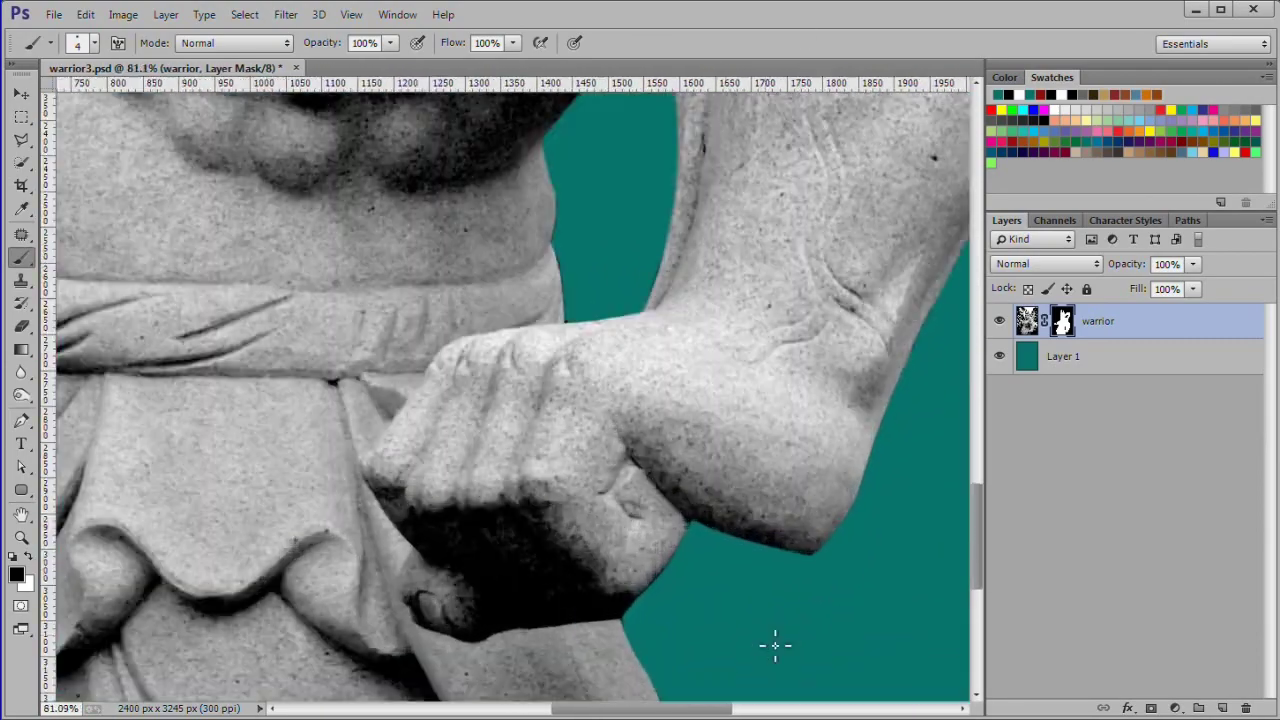
scroll(580, 266, "up", 5)
scroll(635, 382, "down", 4)
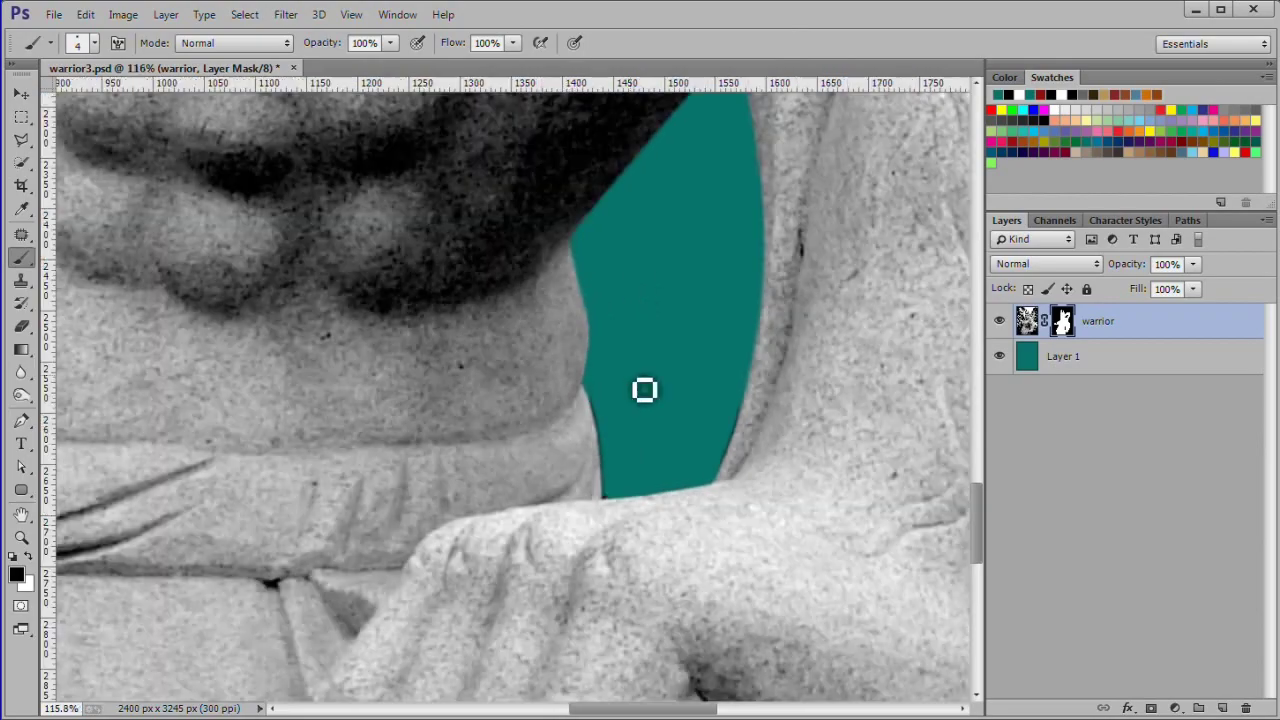
Touch up the warrior's mask edges around the gap between the waist and the bent arm, and check the outline up to the headdress
scroll(720, 440, "up", 5)
left_click(485, 482)
left_click(462, 309)
left_click_drag(305, 440, 950, 130)
scroll(352, 392, "down", 5)
scroll(352, 392, "up", 2)
left_click_drag(500, 203, 470, 520)
scroll(470, 520, "down", 6)
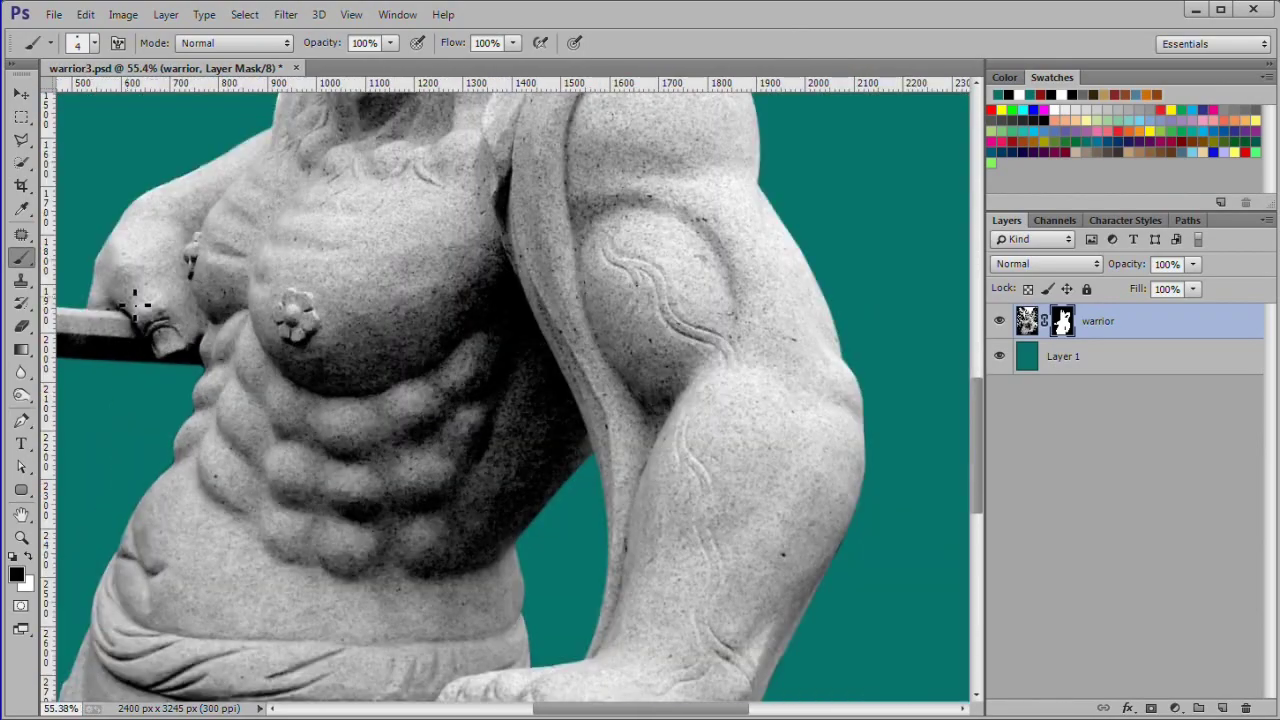
left_click_drag(100, 291, 83, 434)
left_click_drag(183, 105, 225, 446)
scroll(370, 200, "up", 4)
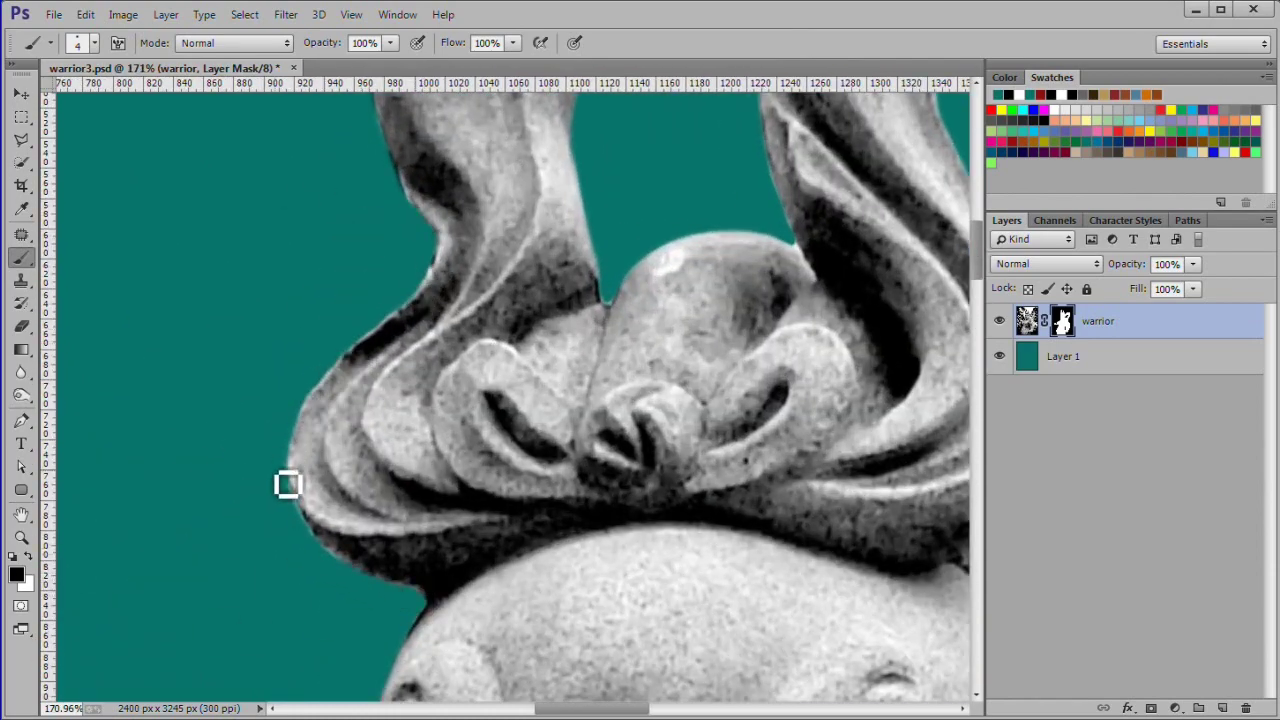
scroll(781, 223, "down", 5)
Apply the layer mask permanently to the warrior layer
double_click(21, 515)
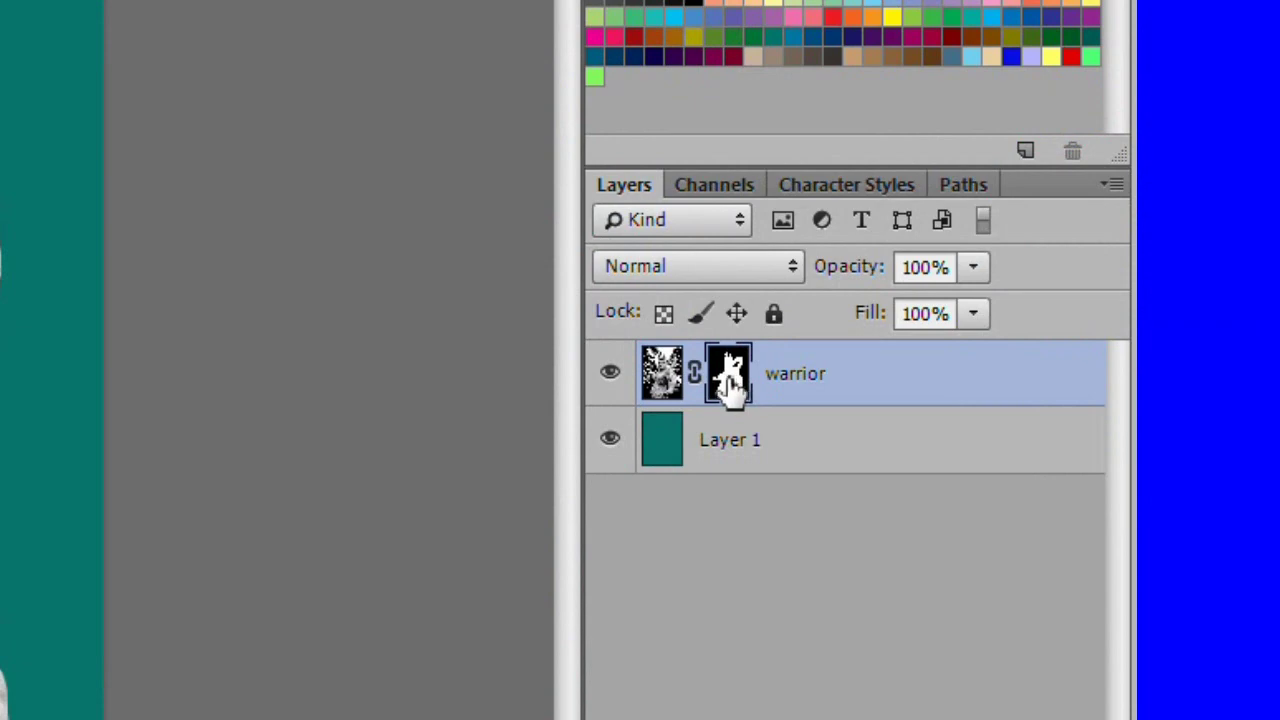
right_click(730, 385)
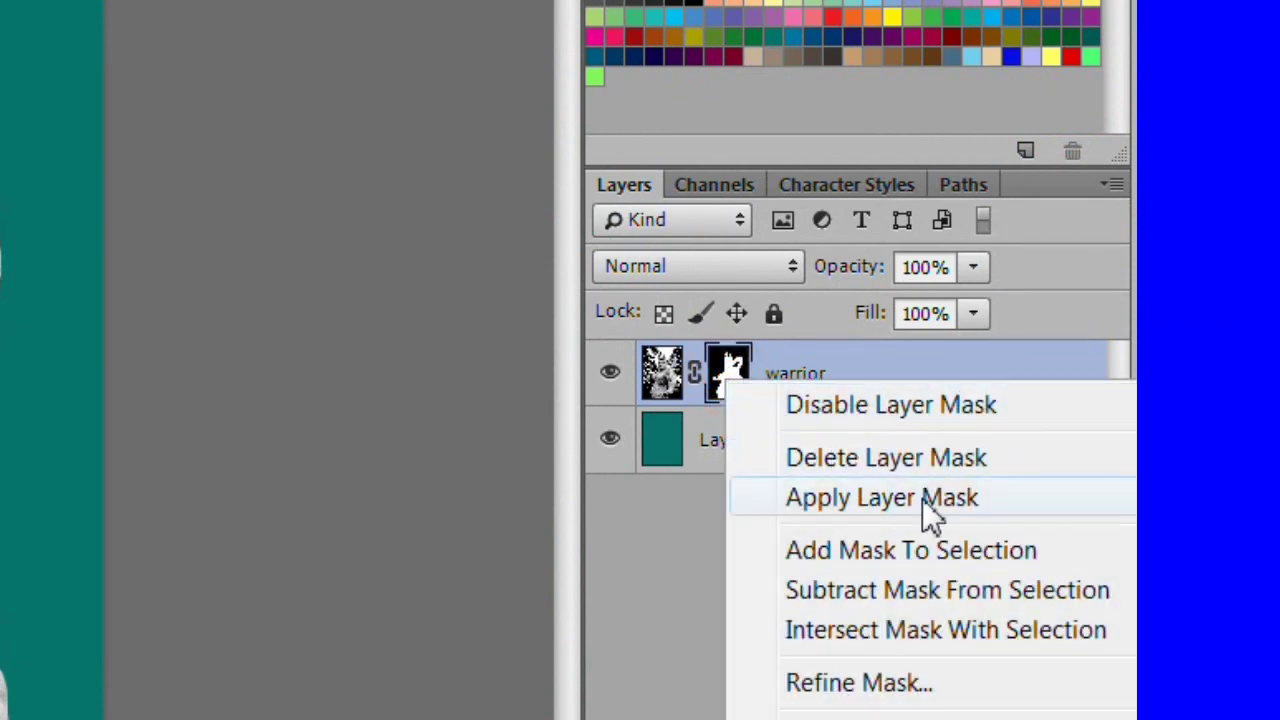
left_click(1021, 498)
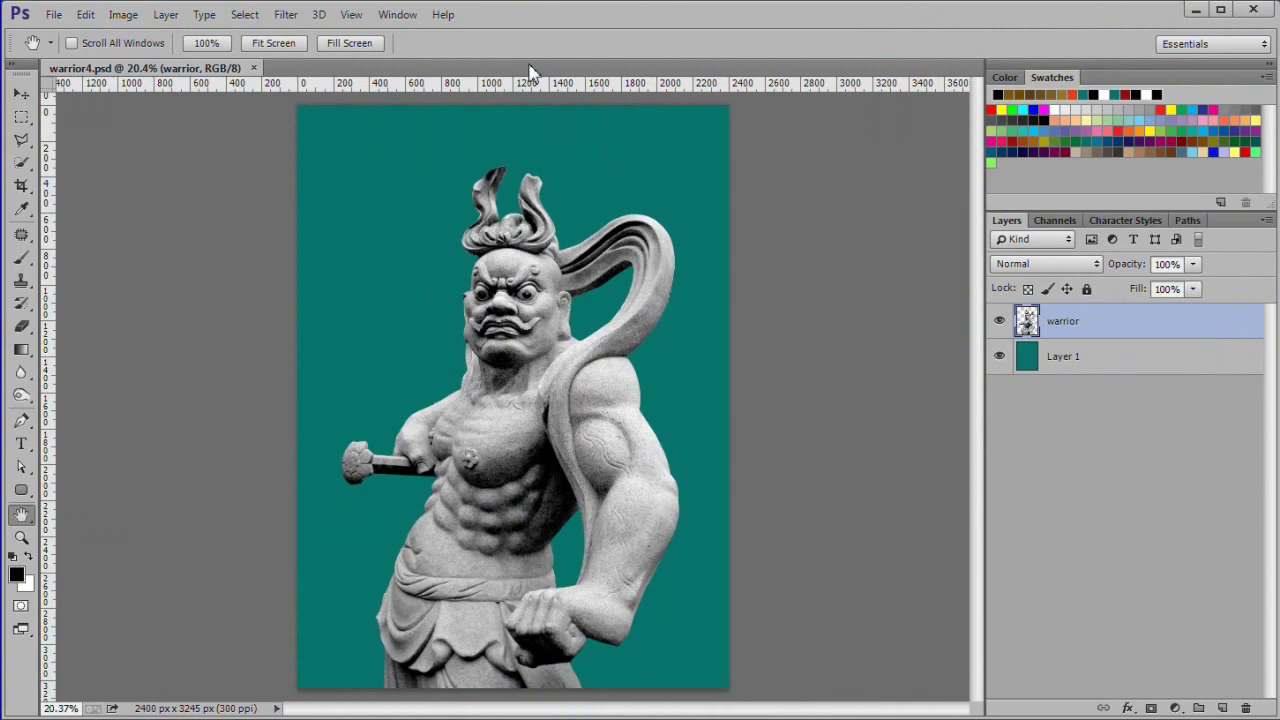
Paint over the light notch in the pupil of the eye nearer the scarf with a size 20 black Brush
scroll(518, 224, "up", 5)
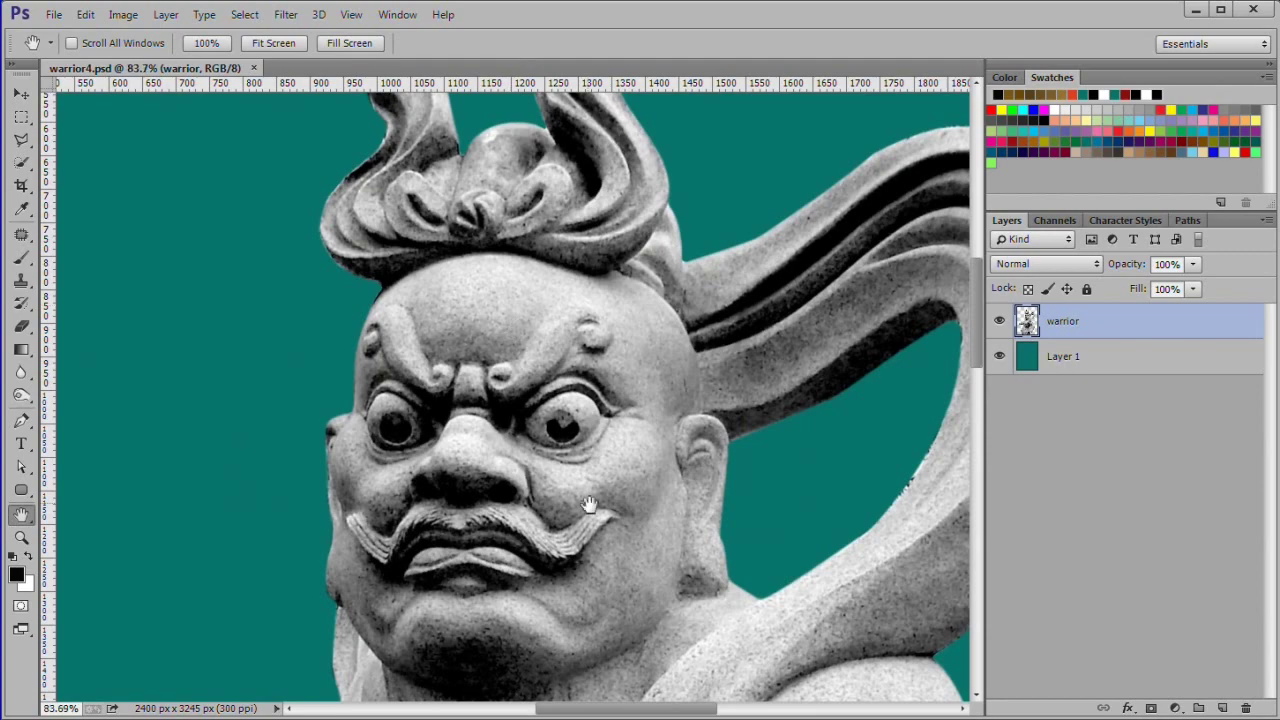
scroll(585, 495, "up", 1)
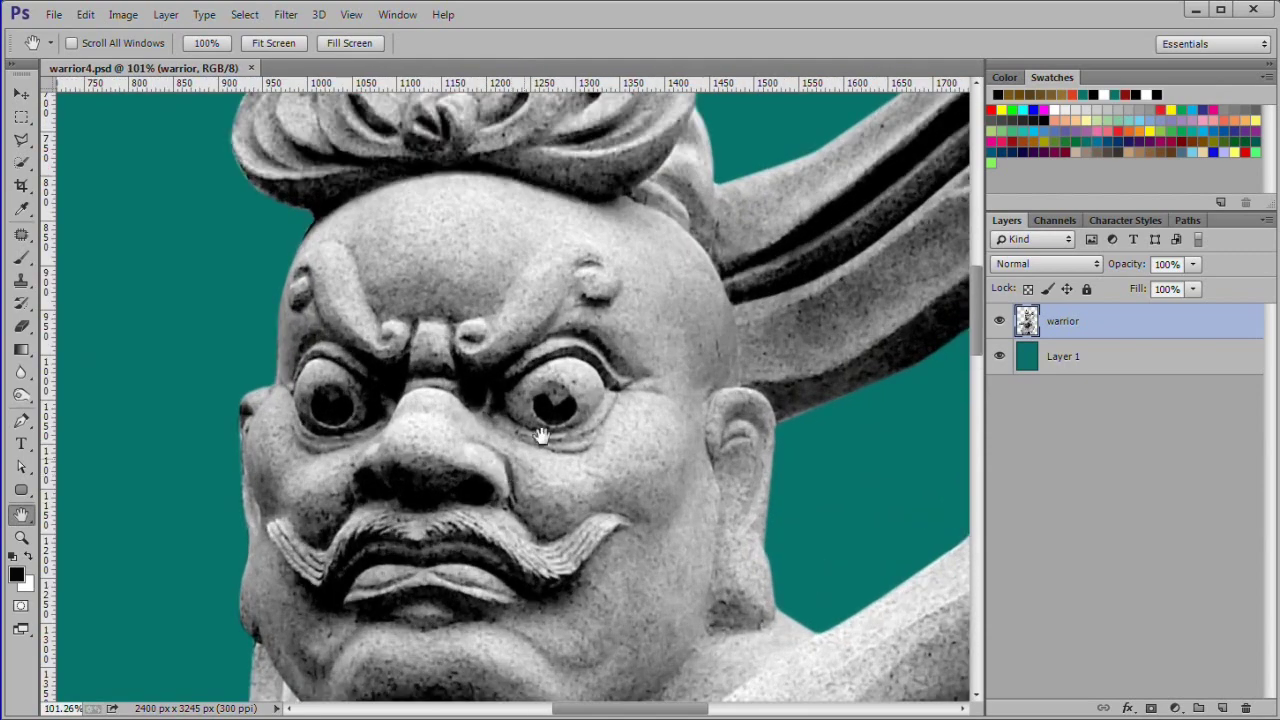
left_click(22, 259)
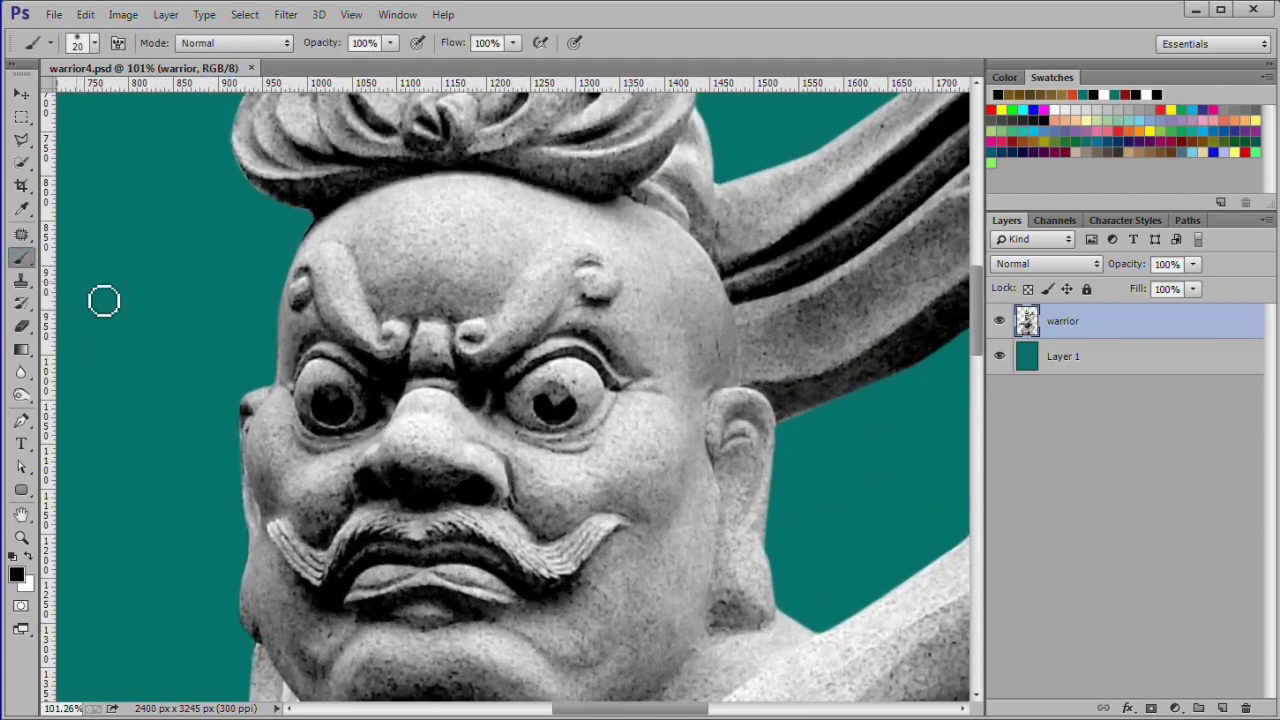
left_click_drag(556, 397, 564, 403)
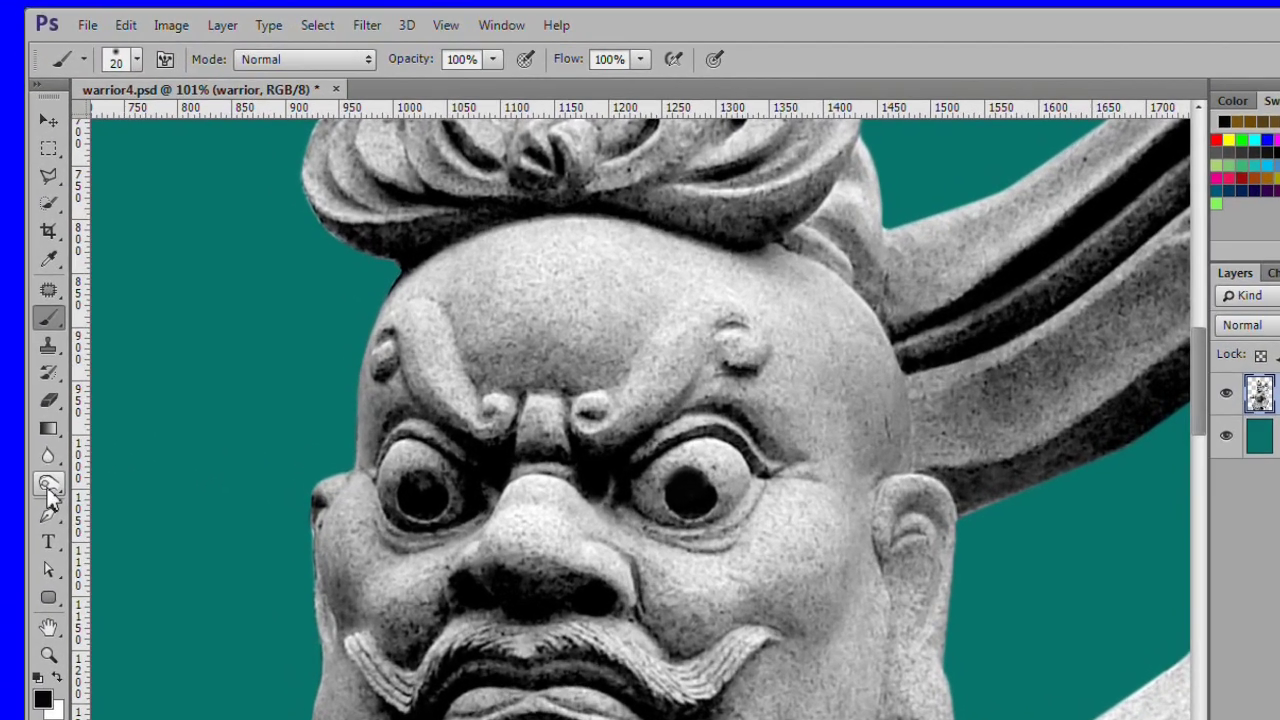
Darken the crease between the chest and the staff-holding arm with the size 20 Burn tool at Midtones range and 59% exposure
left_click(48, 486)
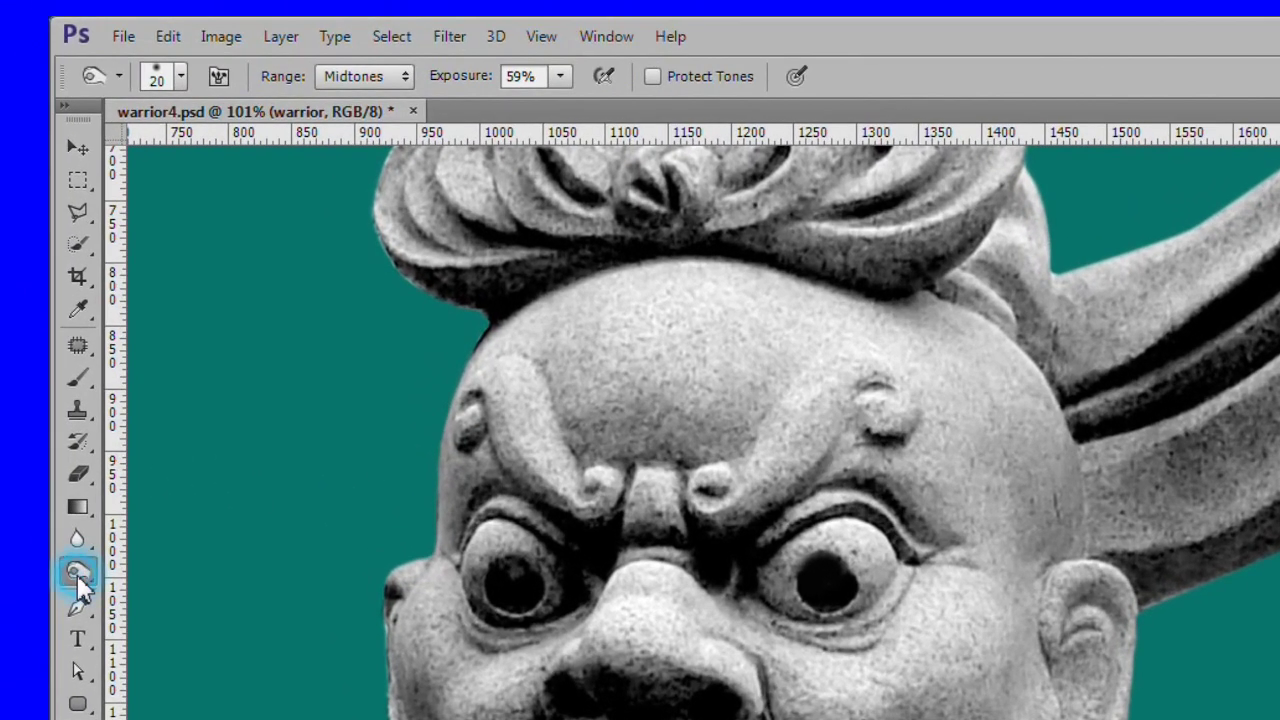
left_click(78, 579)
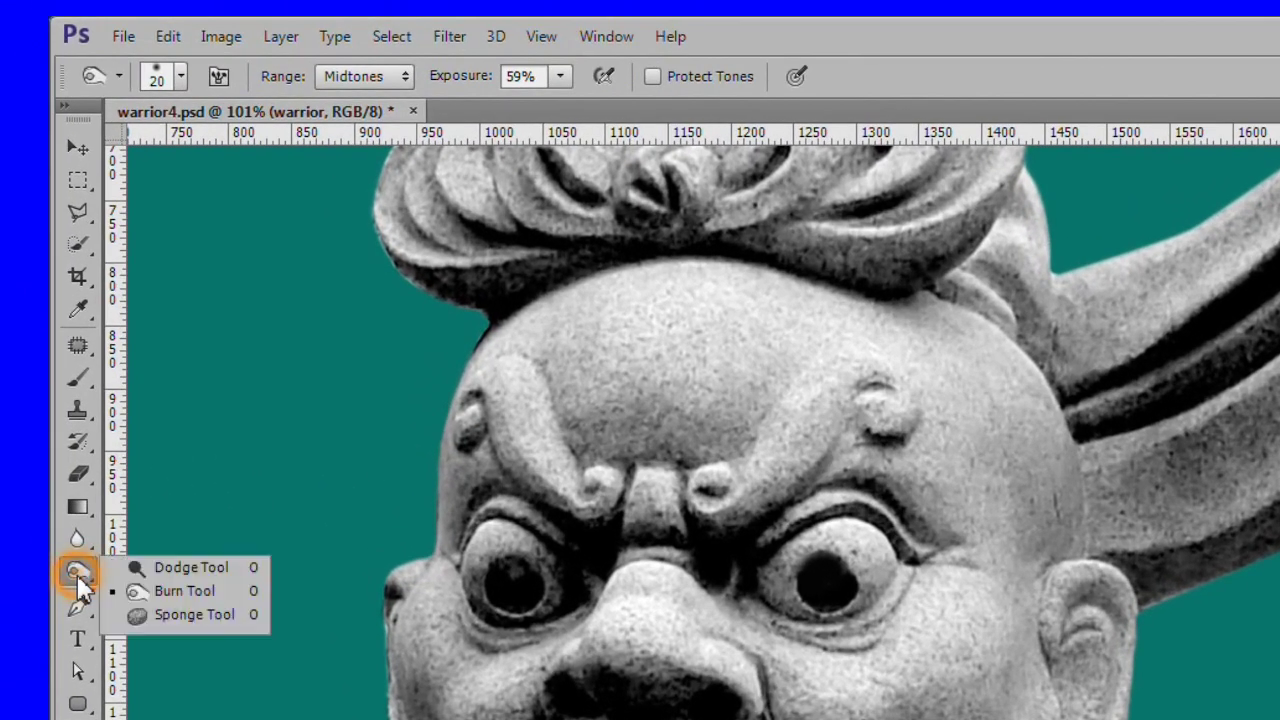
left_click(182, 591)
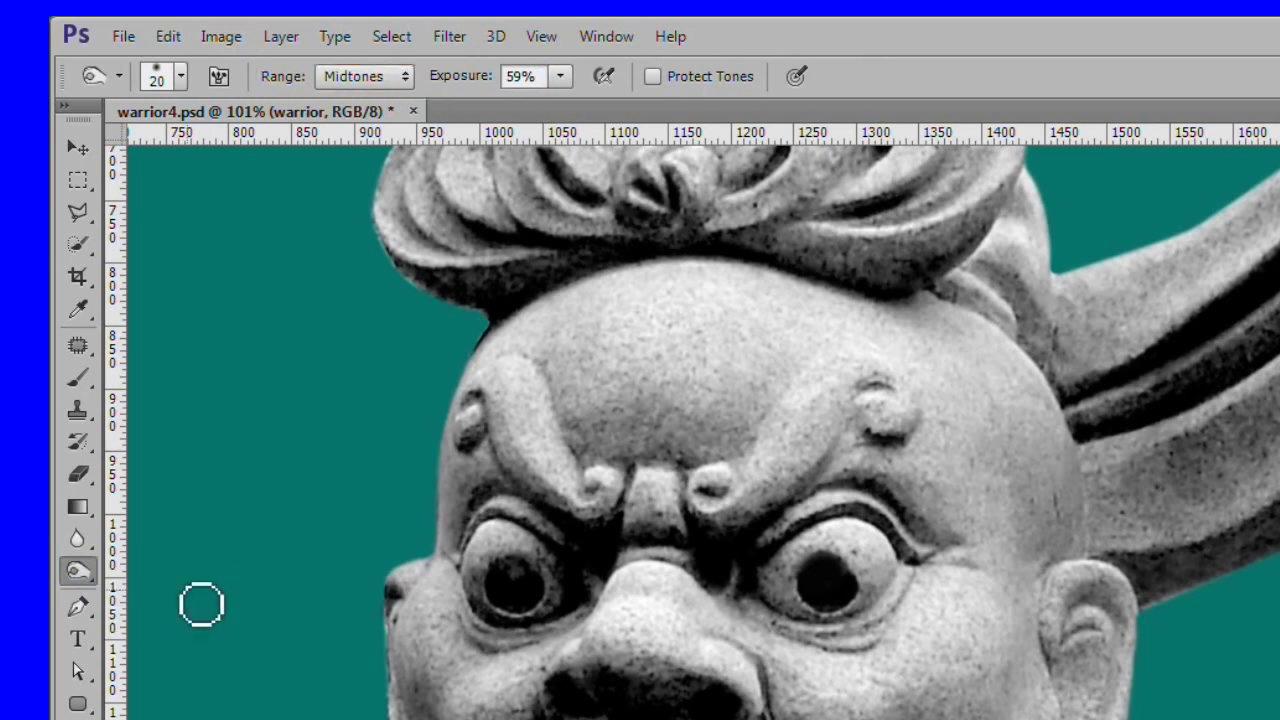
scroll(704, 682, "down", 2)
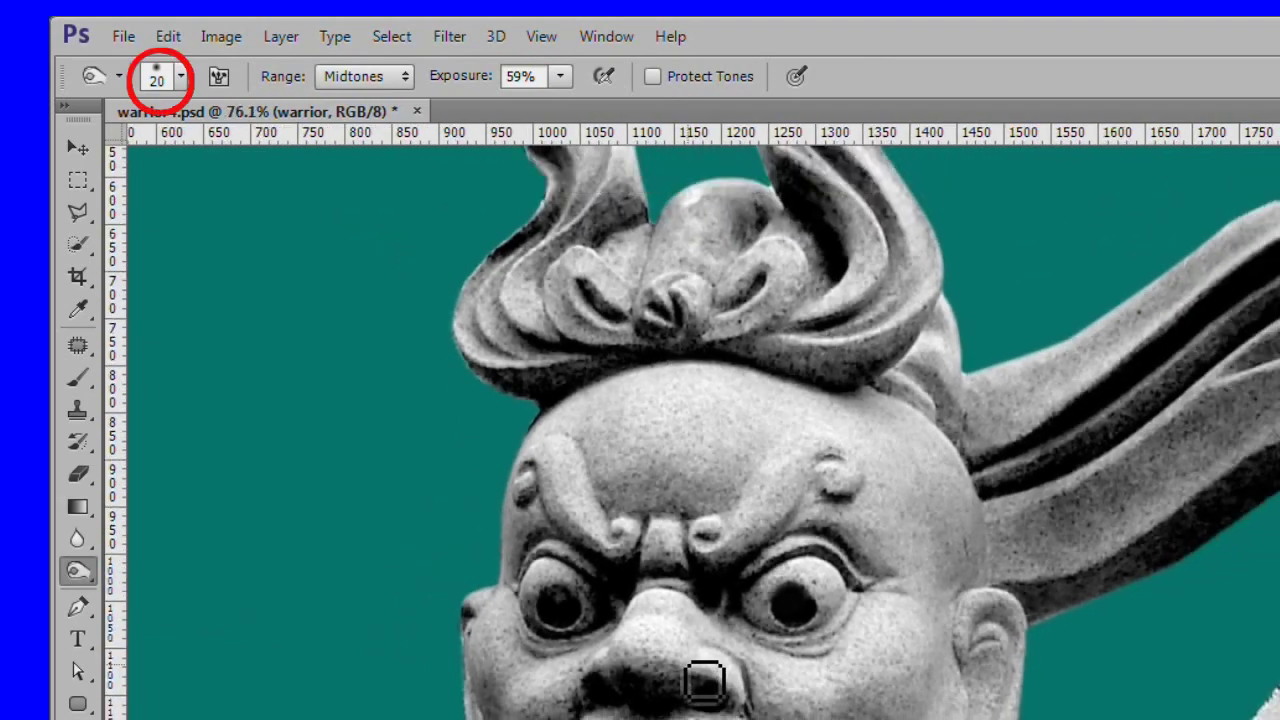
scroll(704, 680, "down", 4)
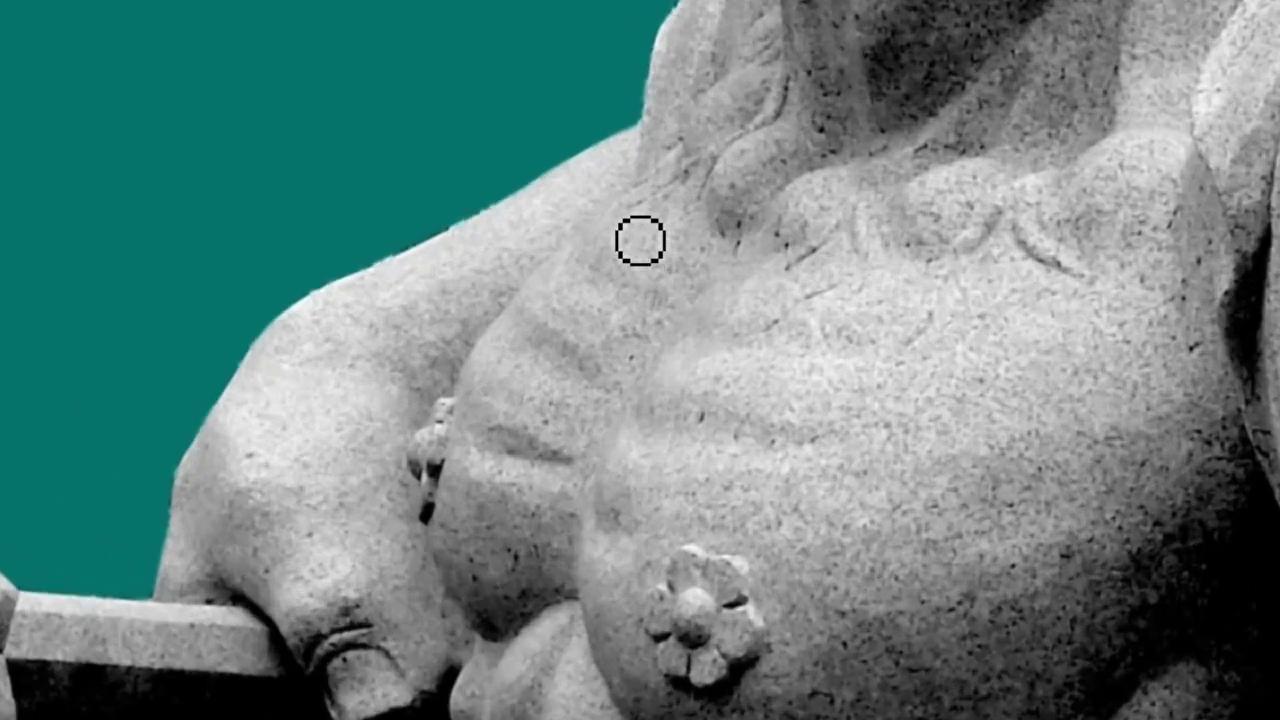
mouse_move(661, 206)
left_mouse_down()
mouse_move(543, 313)
mouse_move(486, 401)
mouse_move(455, 563)
mouse_move(508, 638)
left_mouse_up()
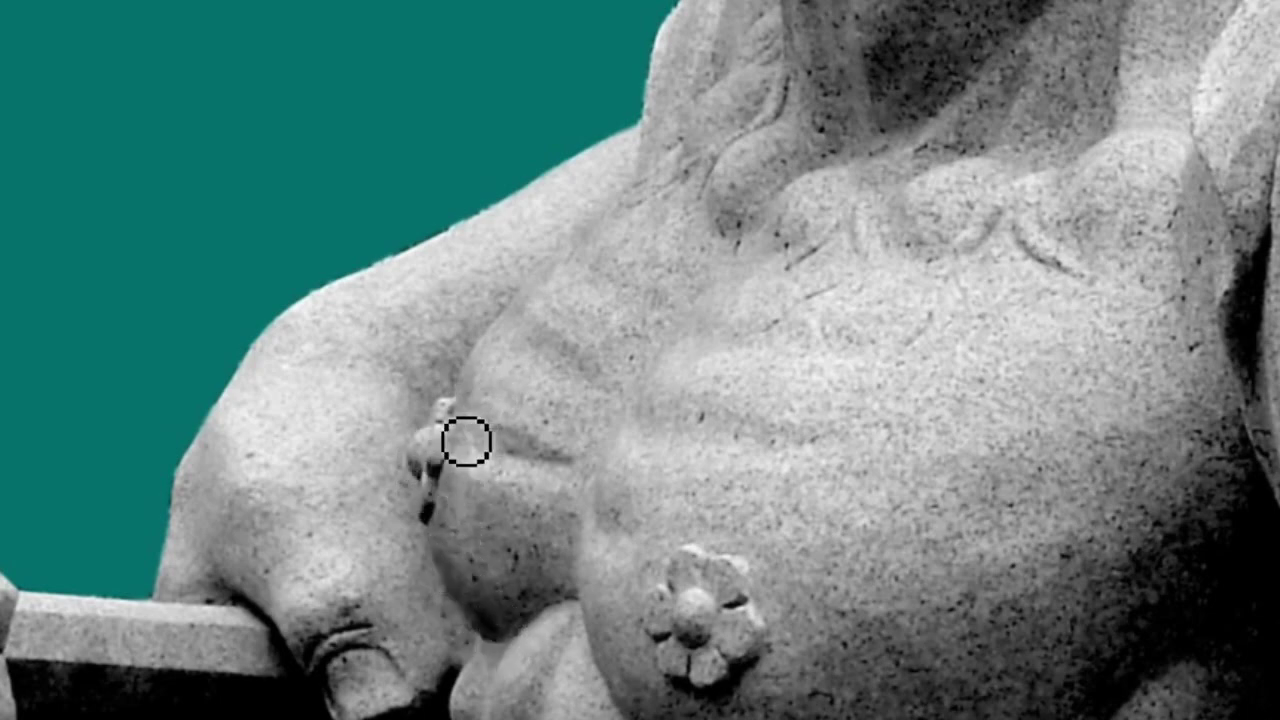
Burn the shadows around the small flower ornament beside the staff-holding arm and the upper crease near the shoulder
left_click_drag(466, 429, 451, 531)
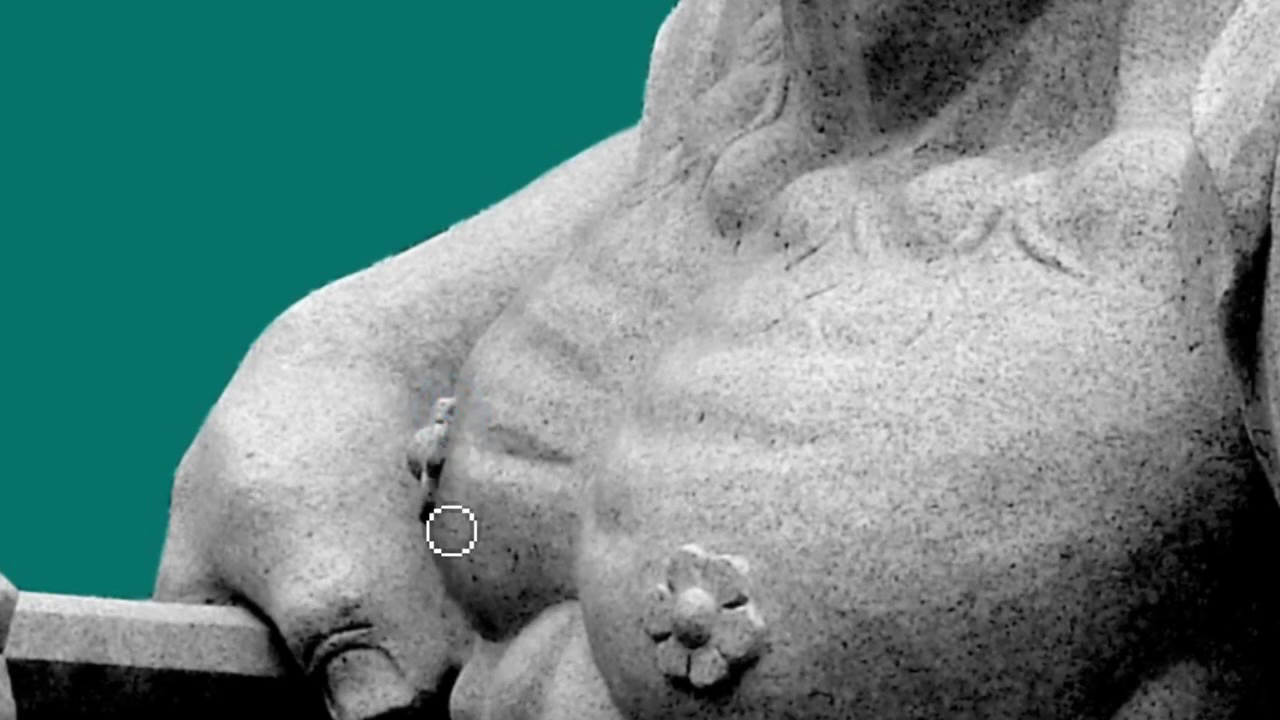
left_click_drag(418, 446, 442, 501)
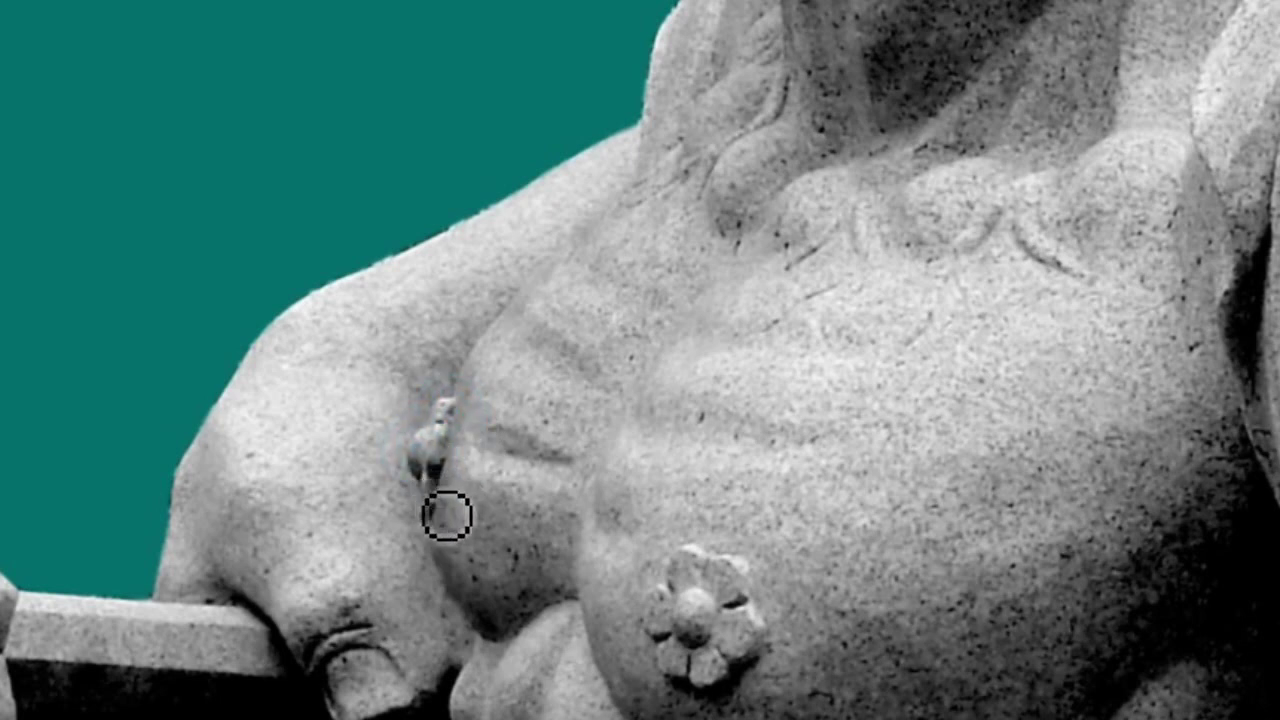
left_click_drag(624, 244, 600, 265)
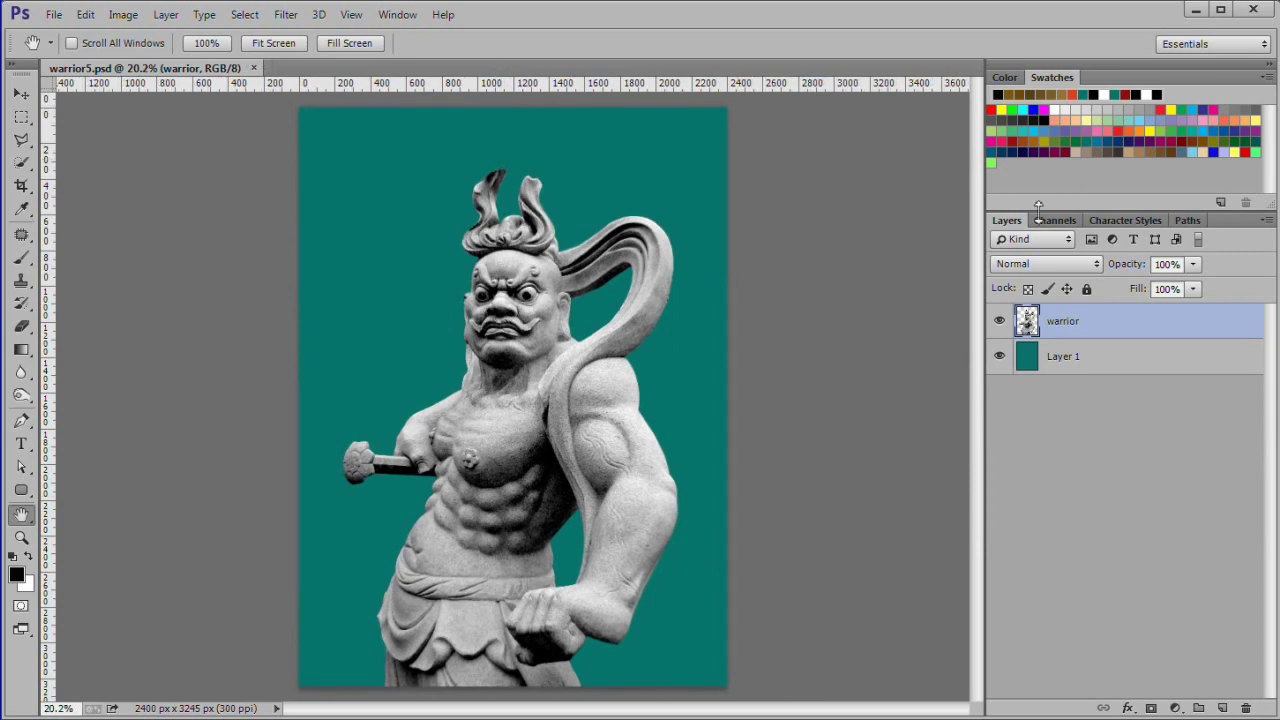
Convert the warrior layer to a Smart Object and add a golden-brown Color Overlay effect to it
right_click(1124, 327)
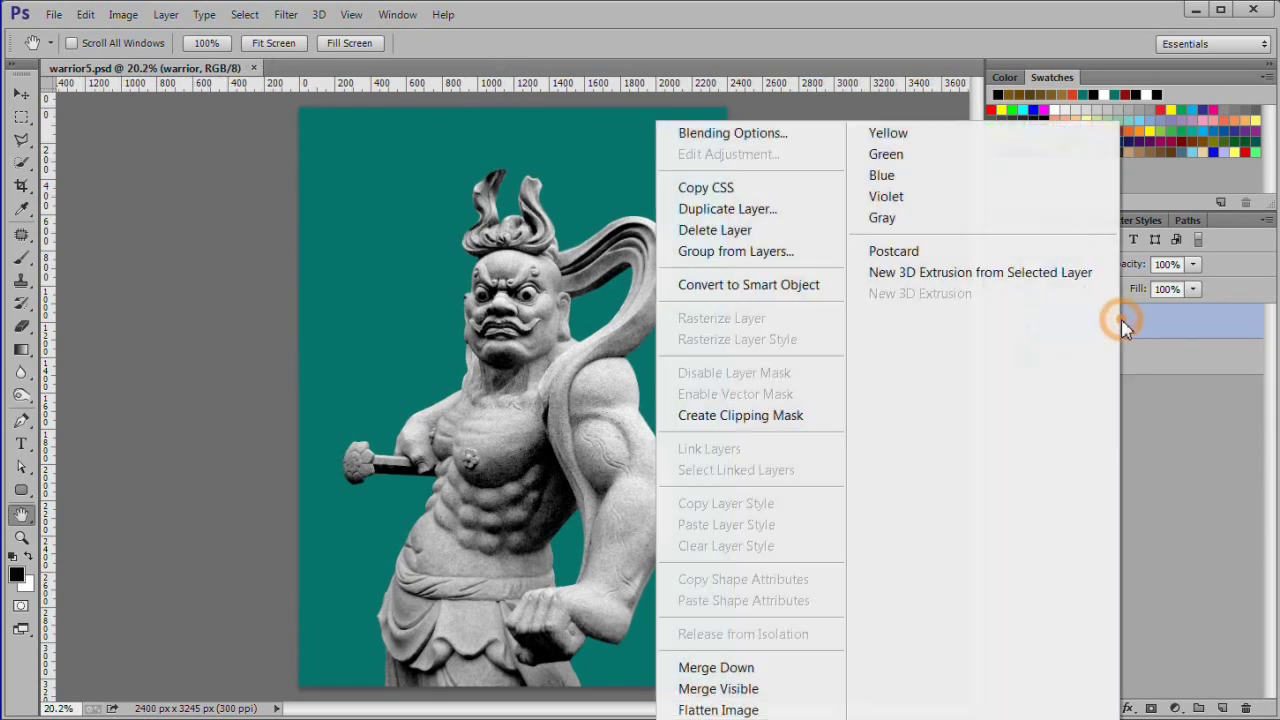
left_click(800, 290)
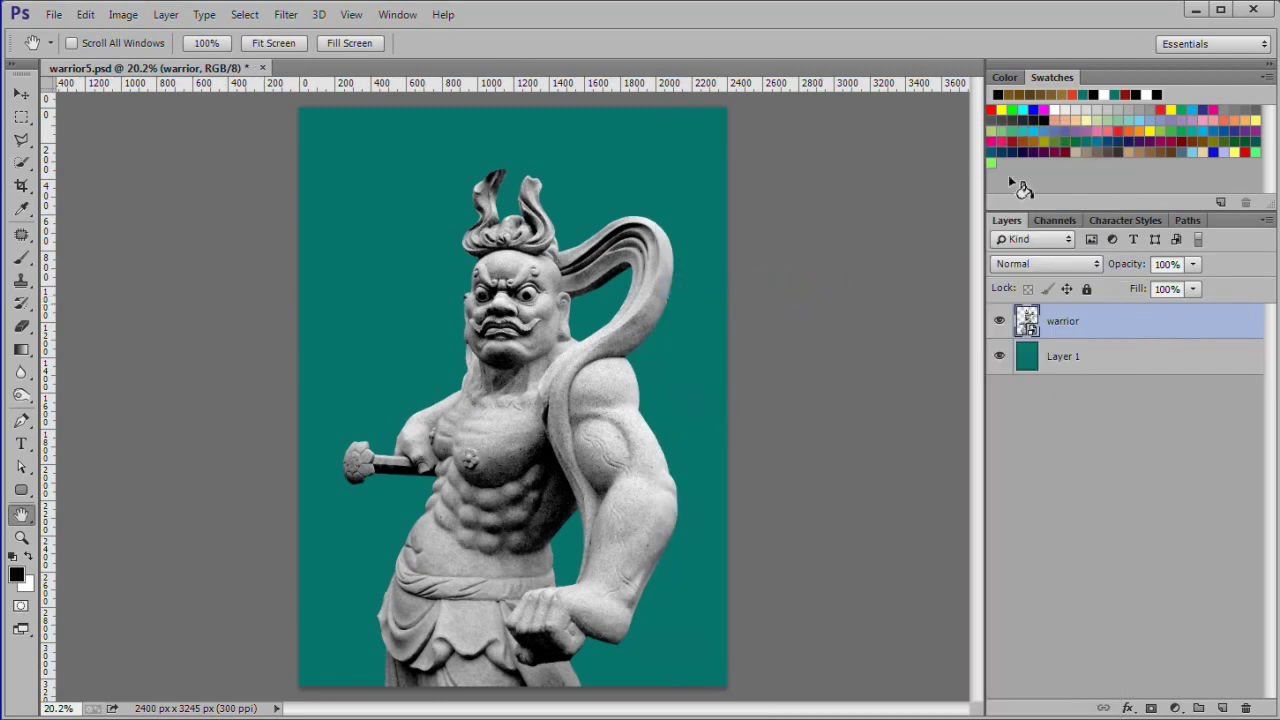
left_click(1129, 708)
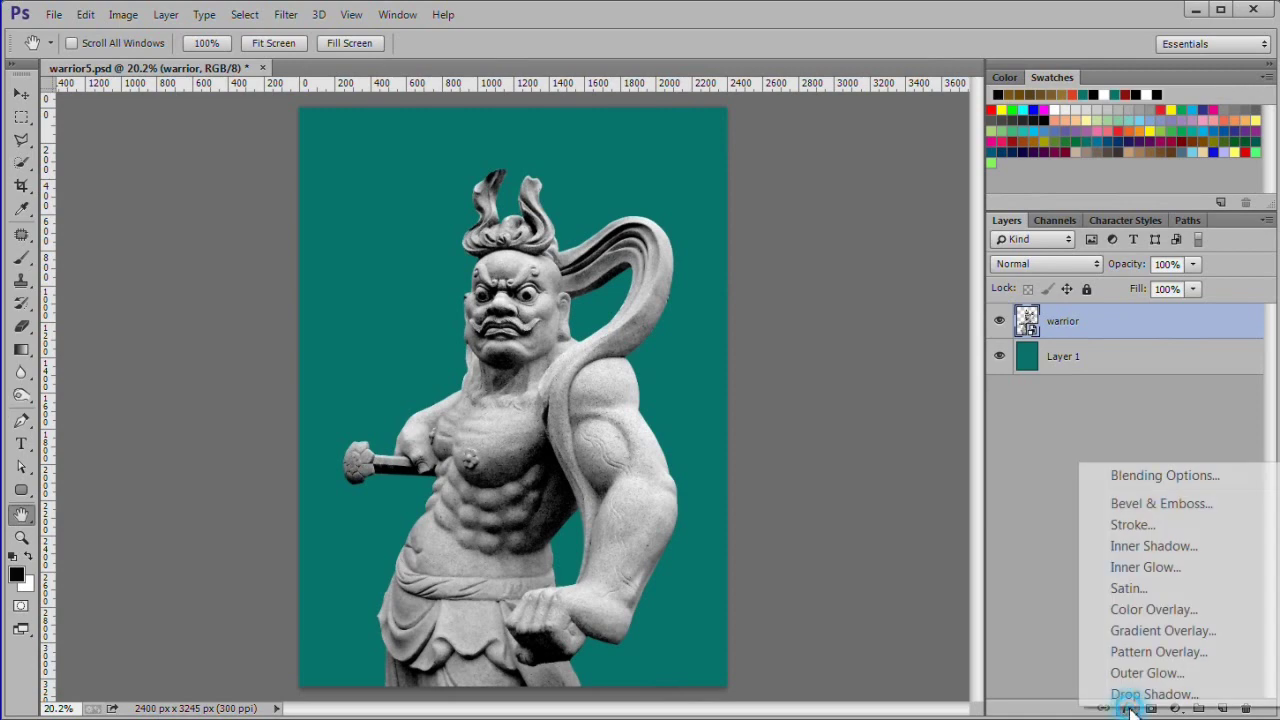
left_click(1160, 610)
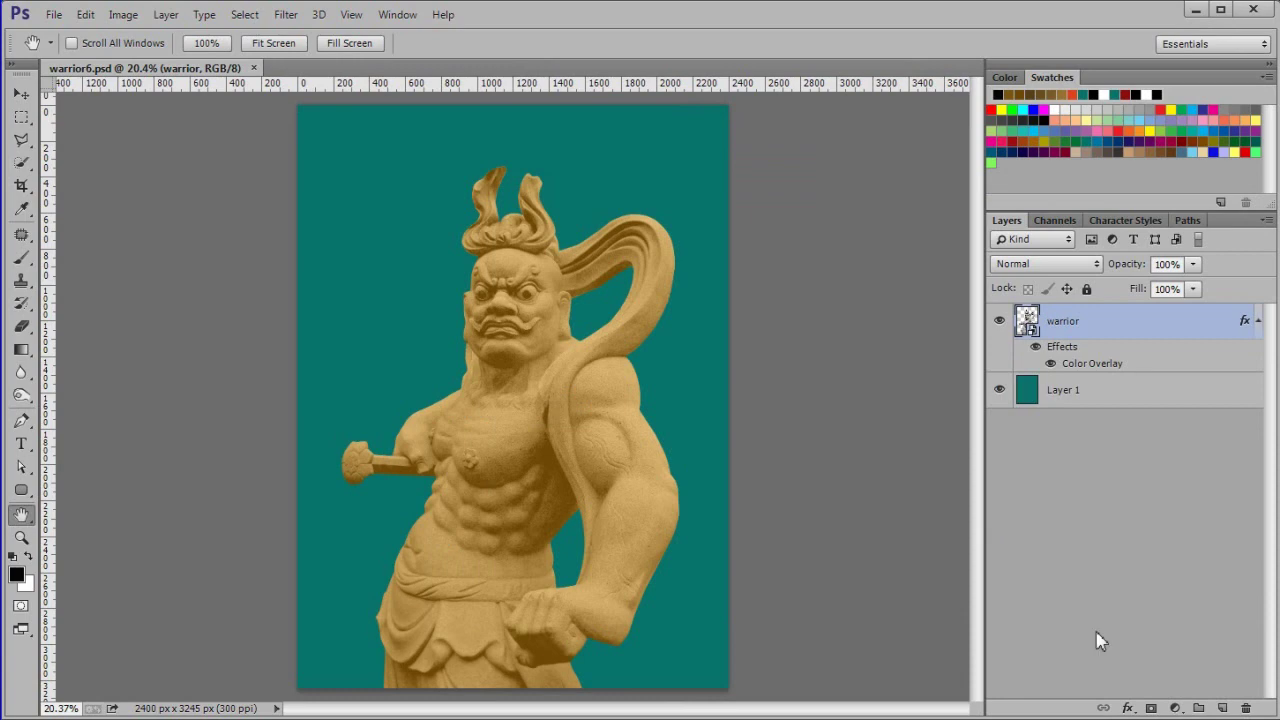
Add a brown Satin effect to the warrior: Multiply, 44% opacity, 19° angle, 45 px distance, 168 px size, anti-aliased and inverted
left_click(1128, 708)
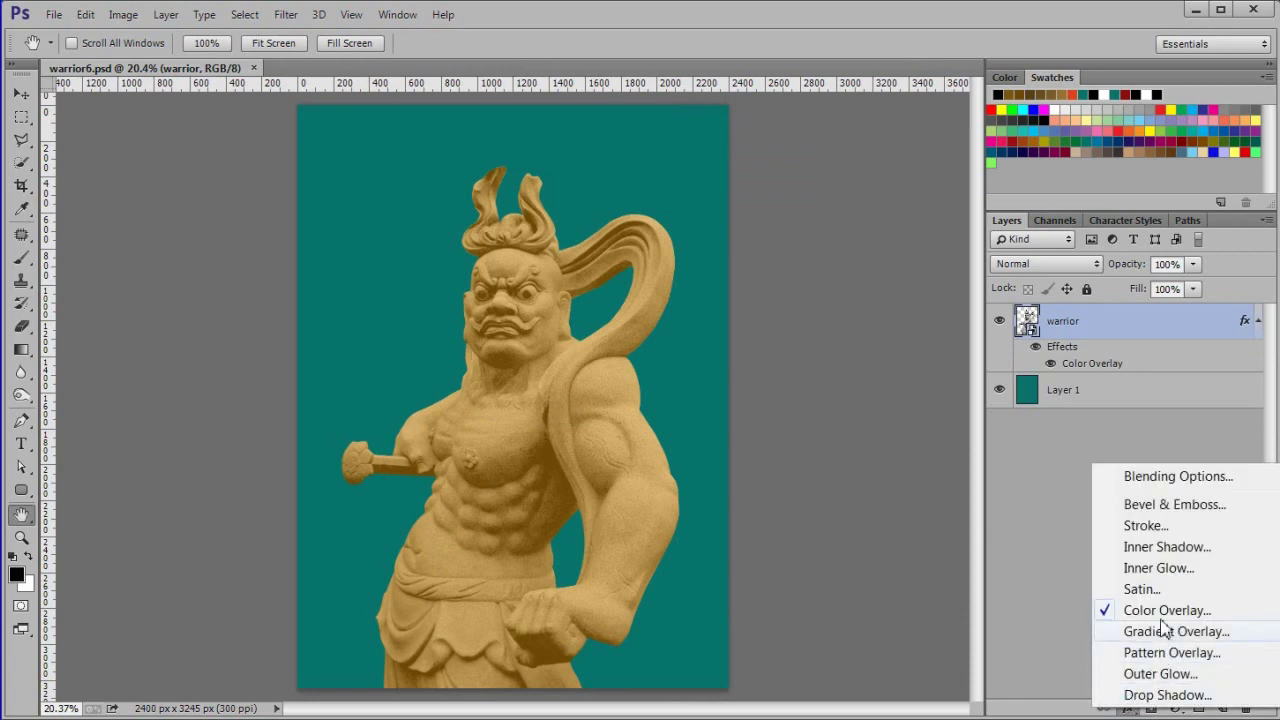
left_click(1141, 589)
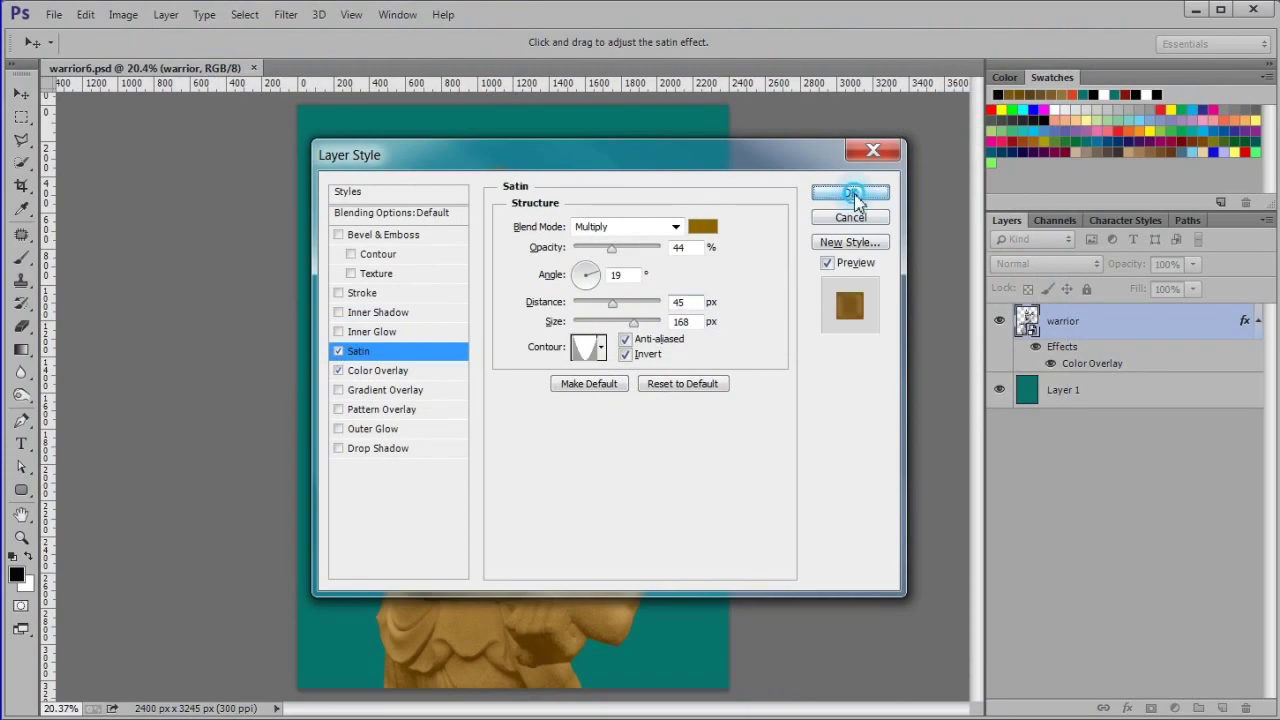
left_click(995, 100)
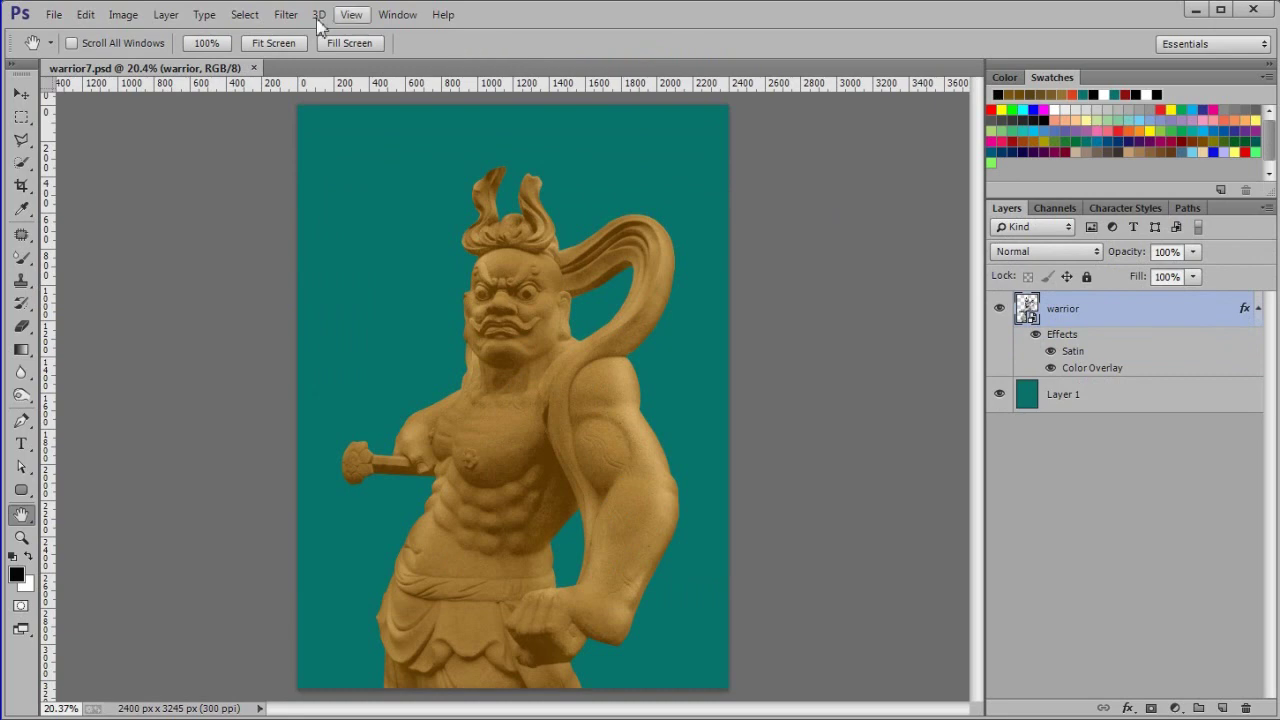
Apply a Median noise filter with a 3-pixel radius to the warrior Smart Object
left_click(284, 14)
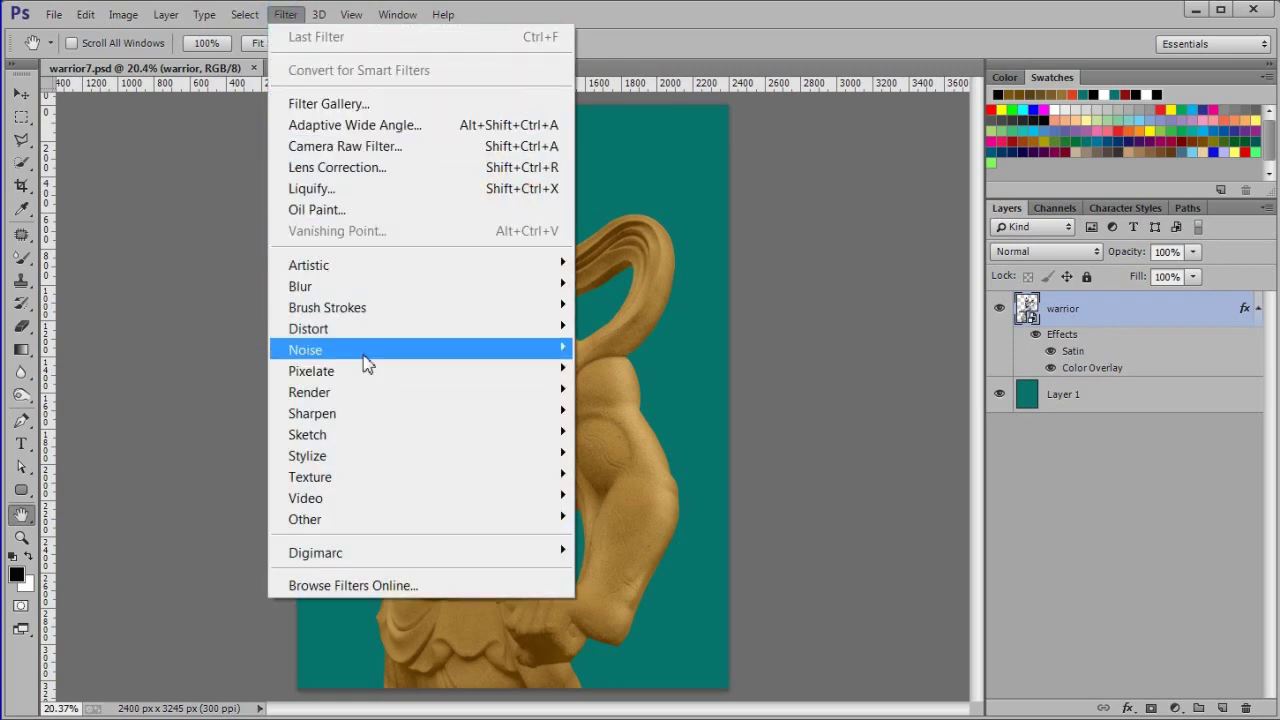
mouse_move(364, 358)
left_click(237, 415)
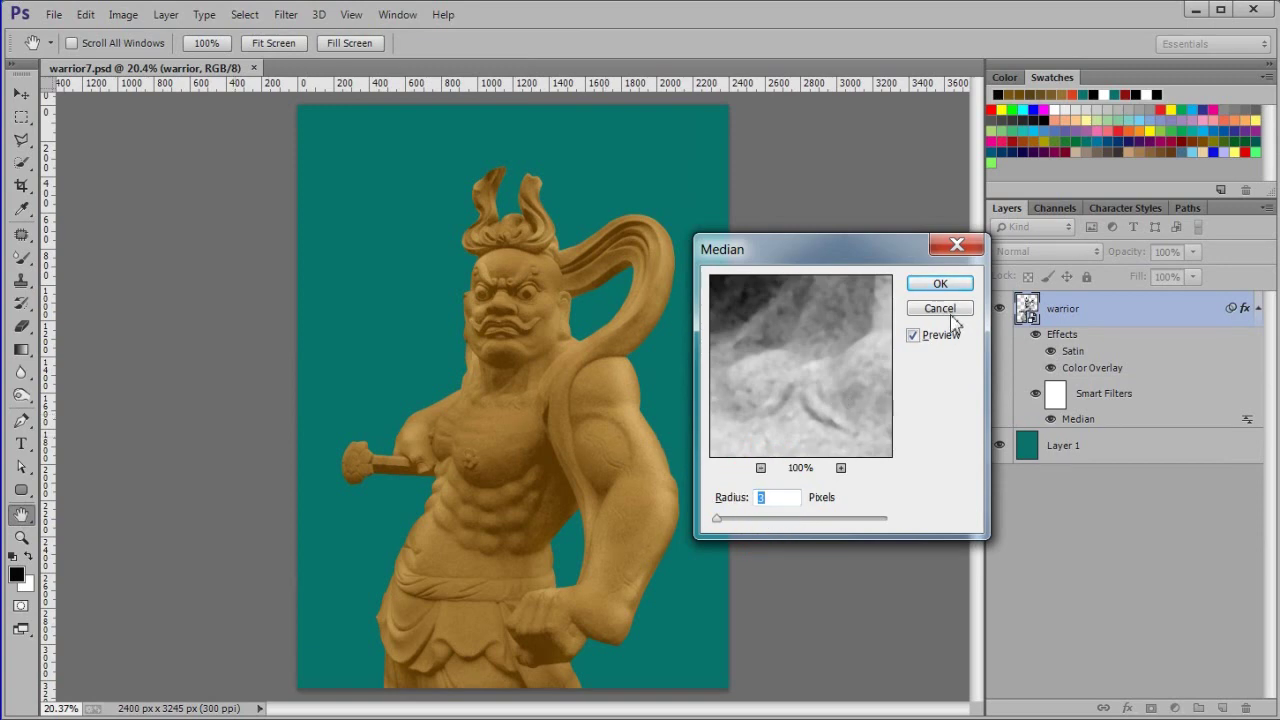
left_click(945, 281)
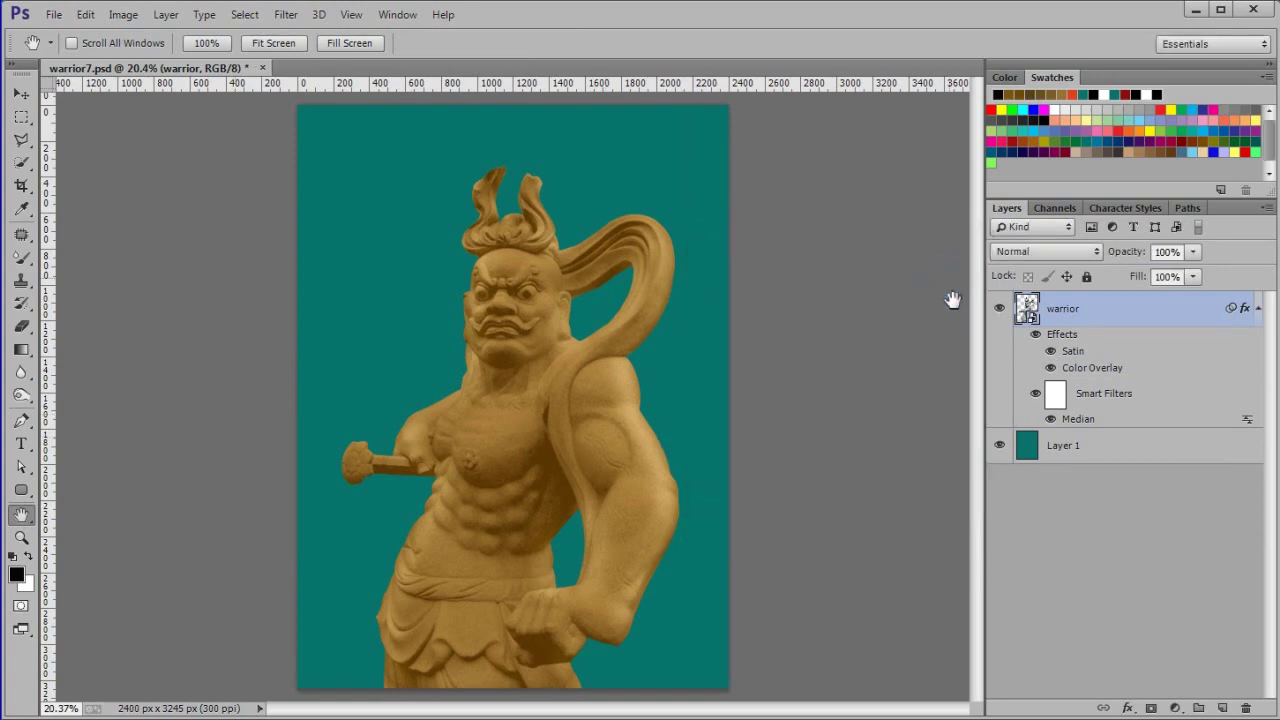
Hide the teal Layer 1 and add an empty layer directly below the warrior layer
left_click(1000, 446)
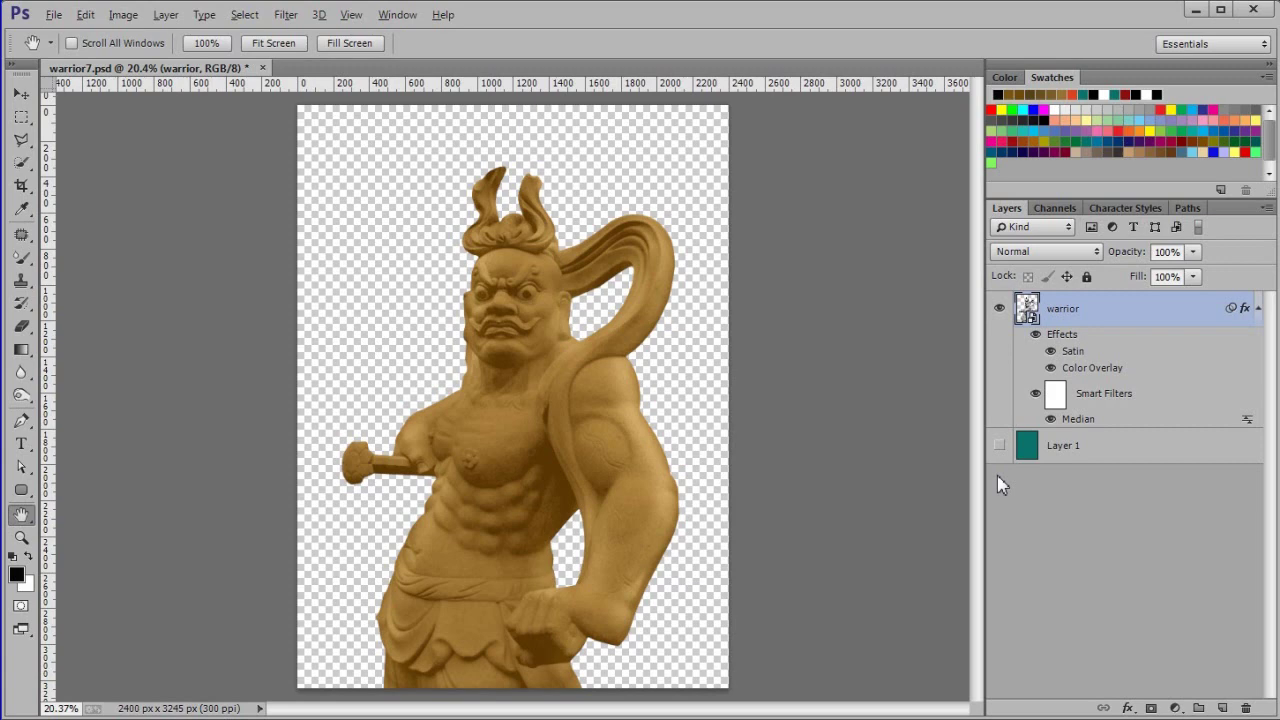
left_click(1222, 708, "ctrl")
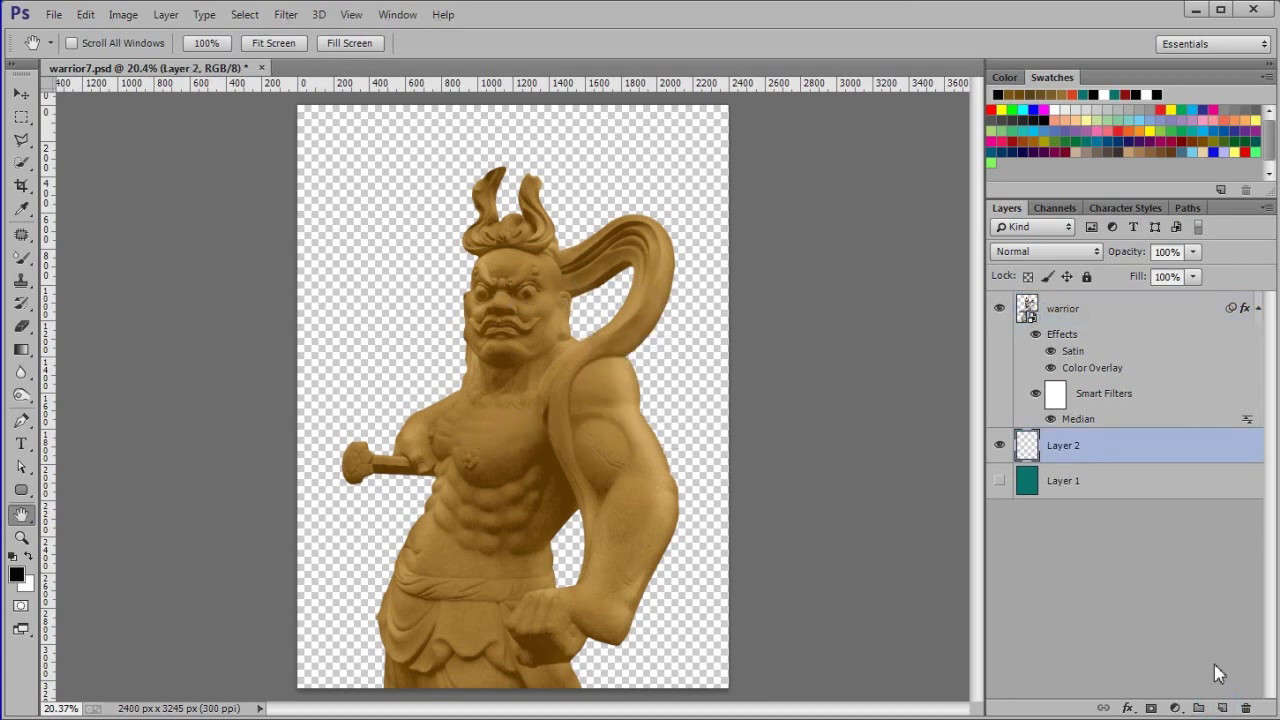
Stamp all visible layers into a new layer above the warrior layer and name it "composite"
left_click(1087, 313)
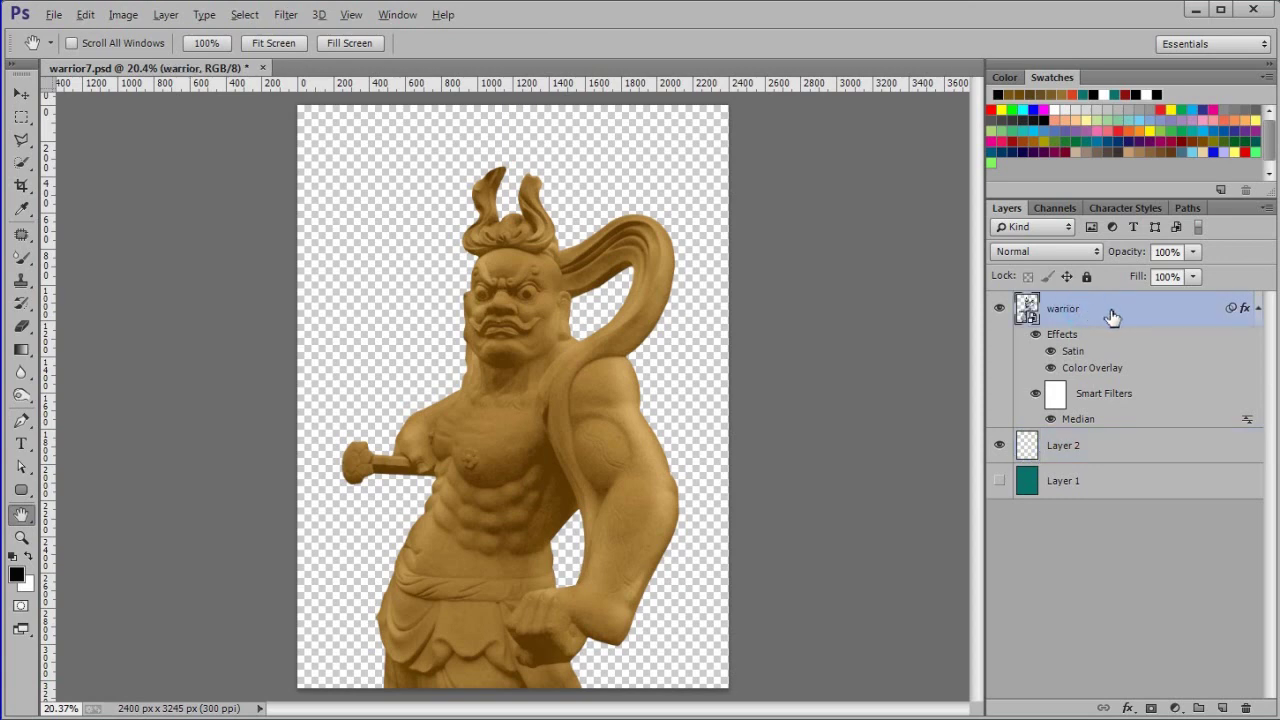
key("ctrl+shift+alt+e")
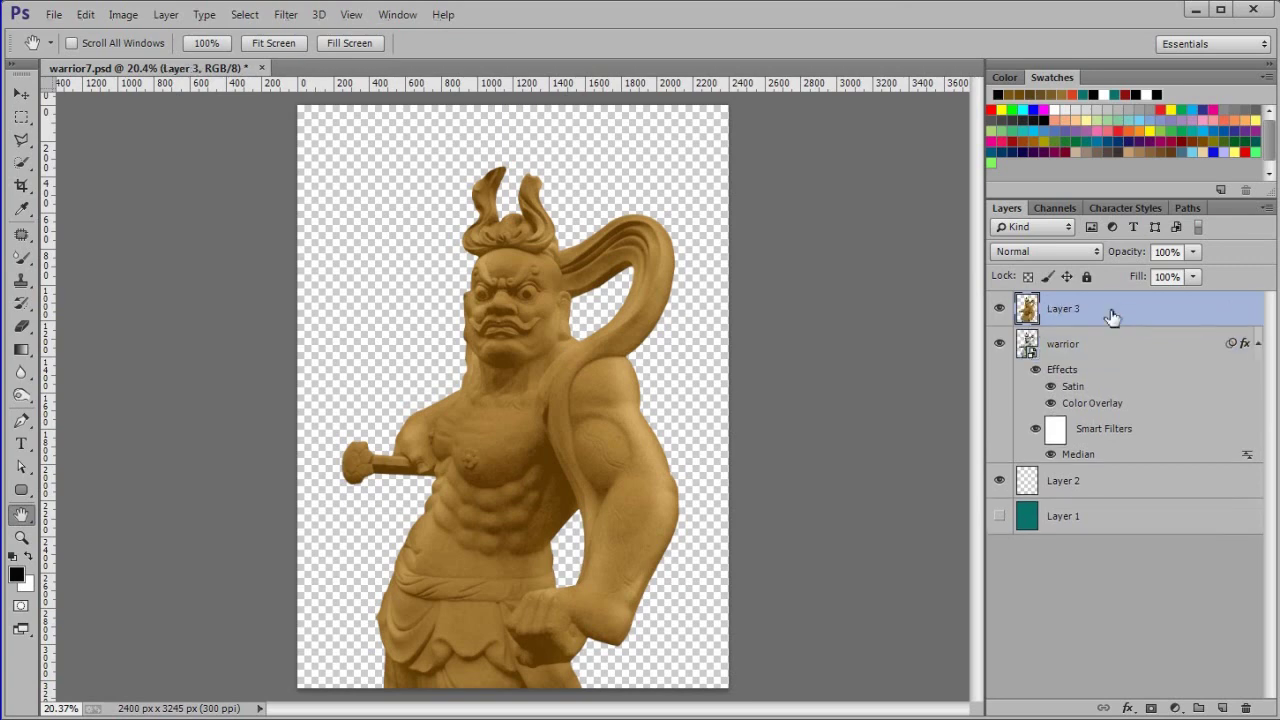
double_click(1064, 309)
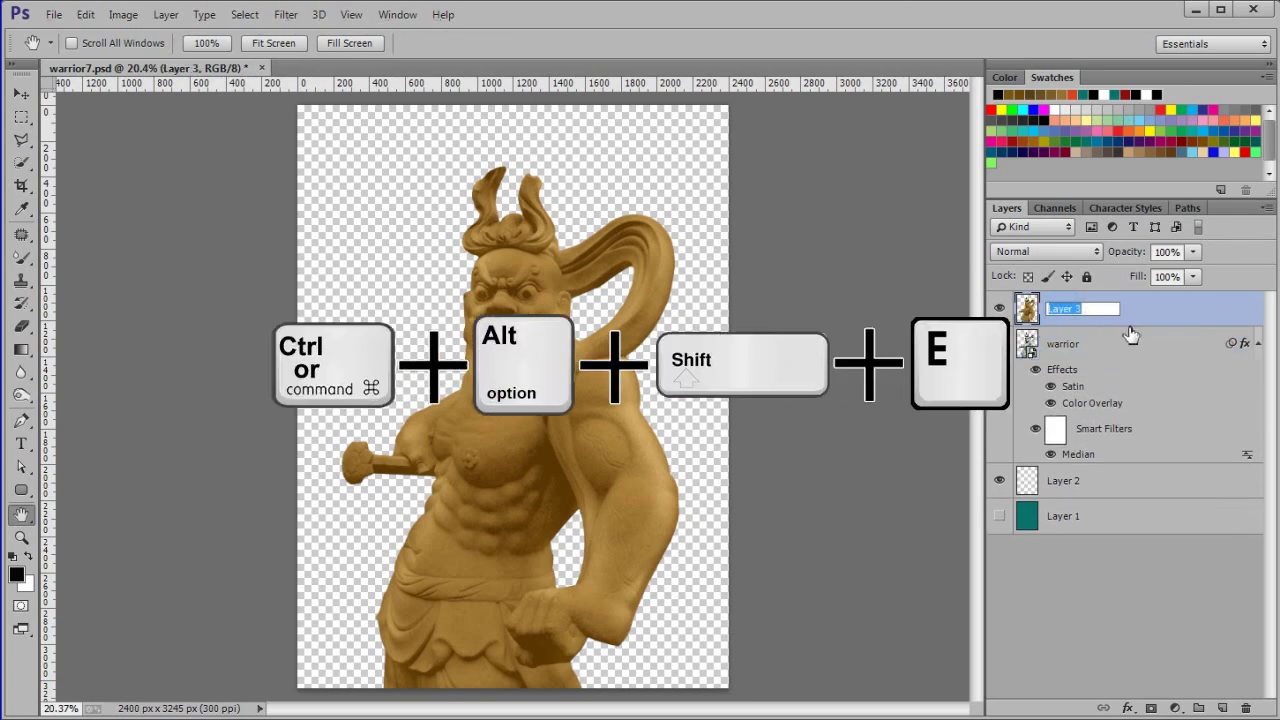
type("composite")
key("Return")
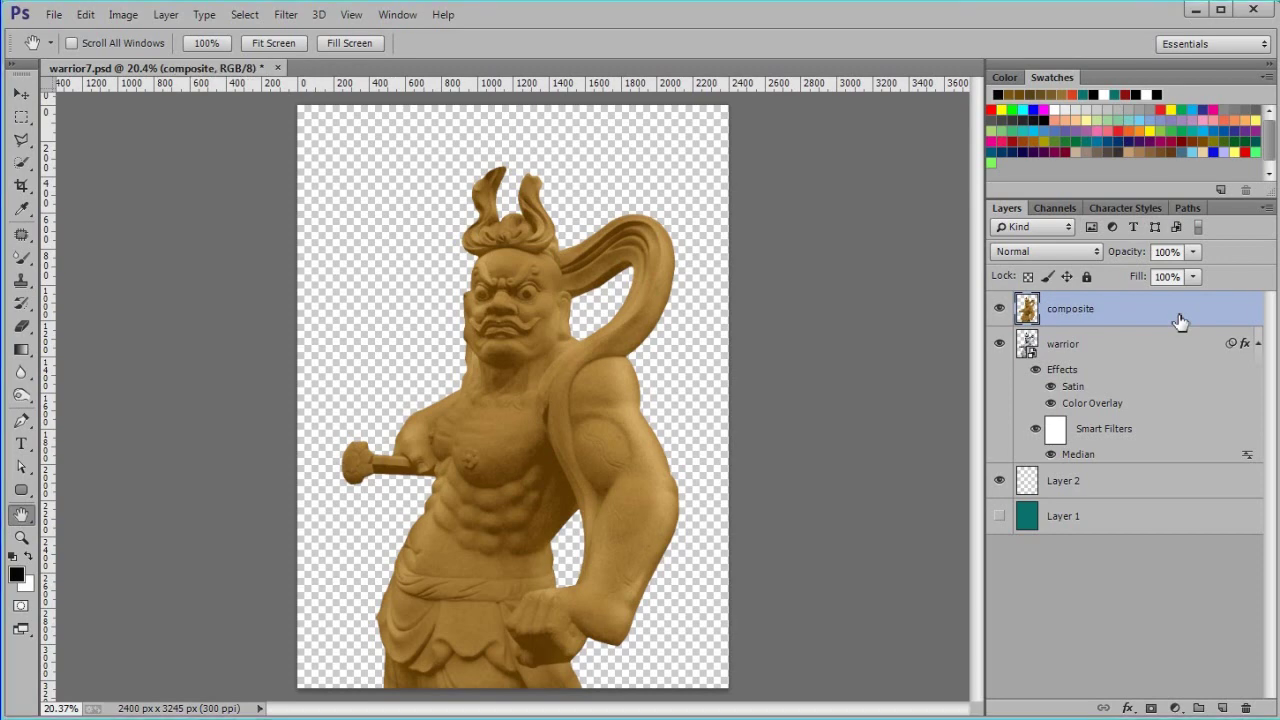
Convert the composite layer to a Smart Object and place the teal Layer 1, made visible again, directly beneath it
right_click(1168, 318)
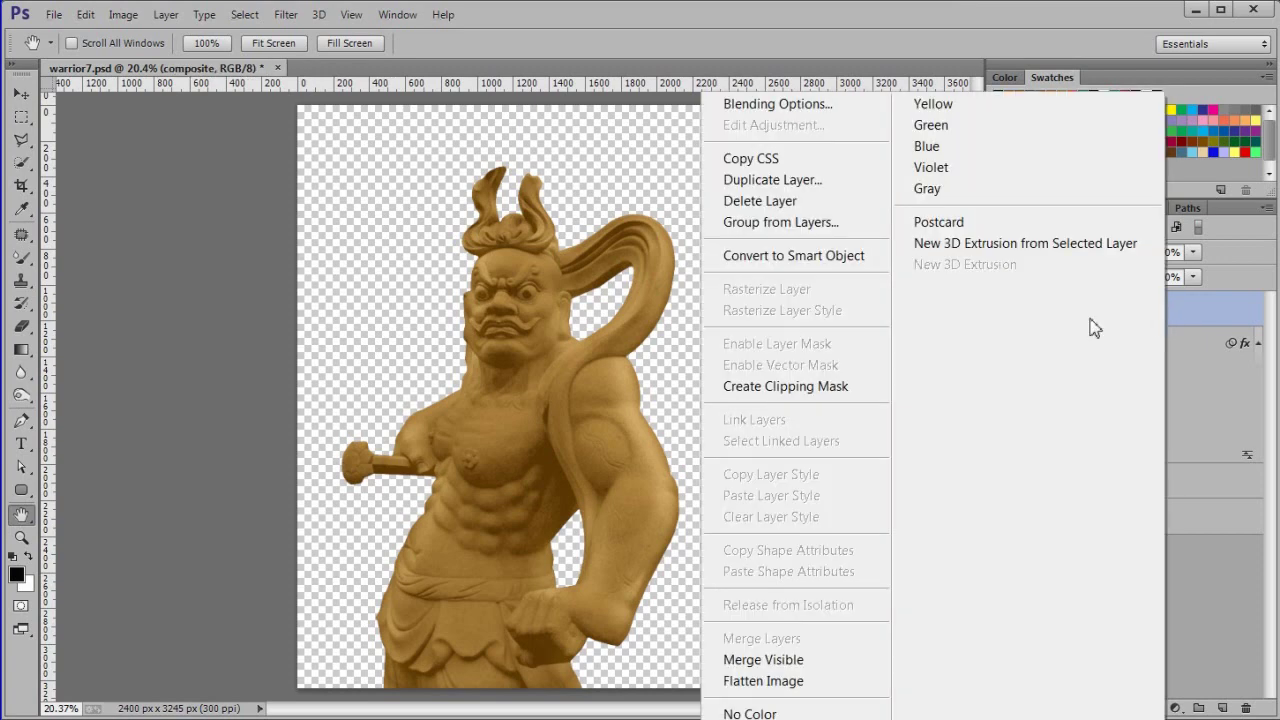
left_click(855, 262)
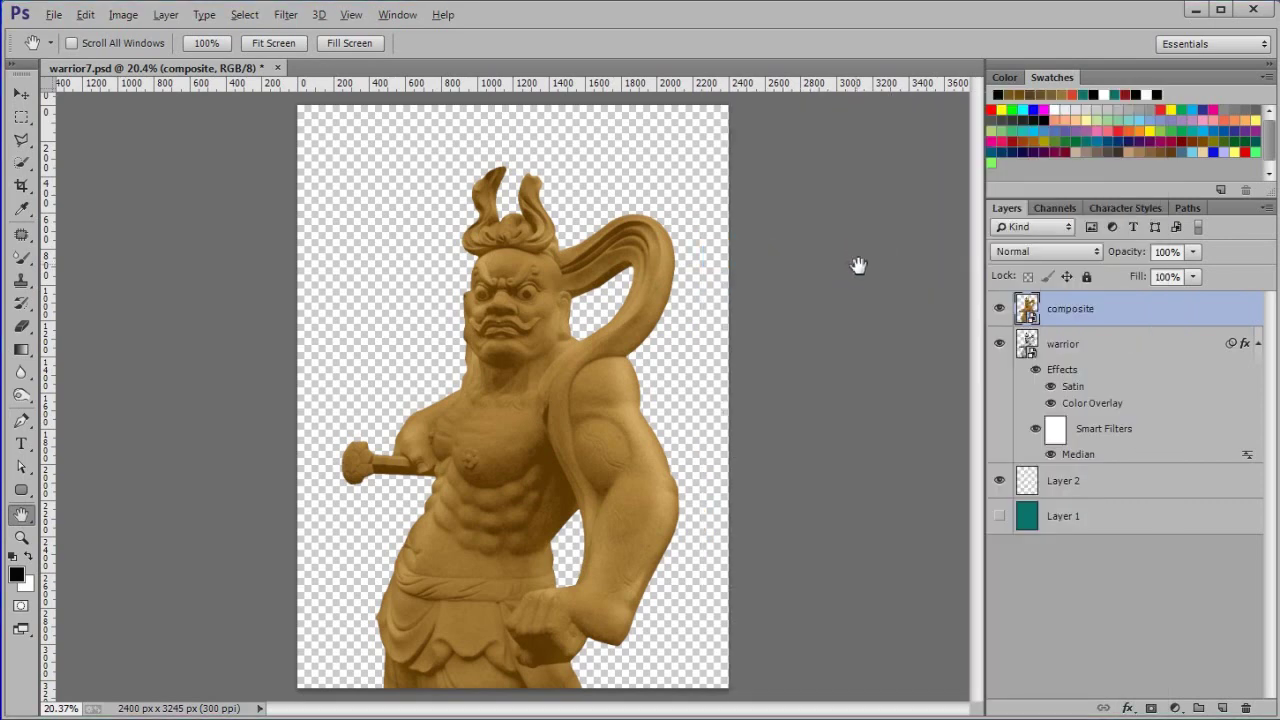
left_click_drag(1098, 517, 1103, 334)
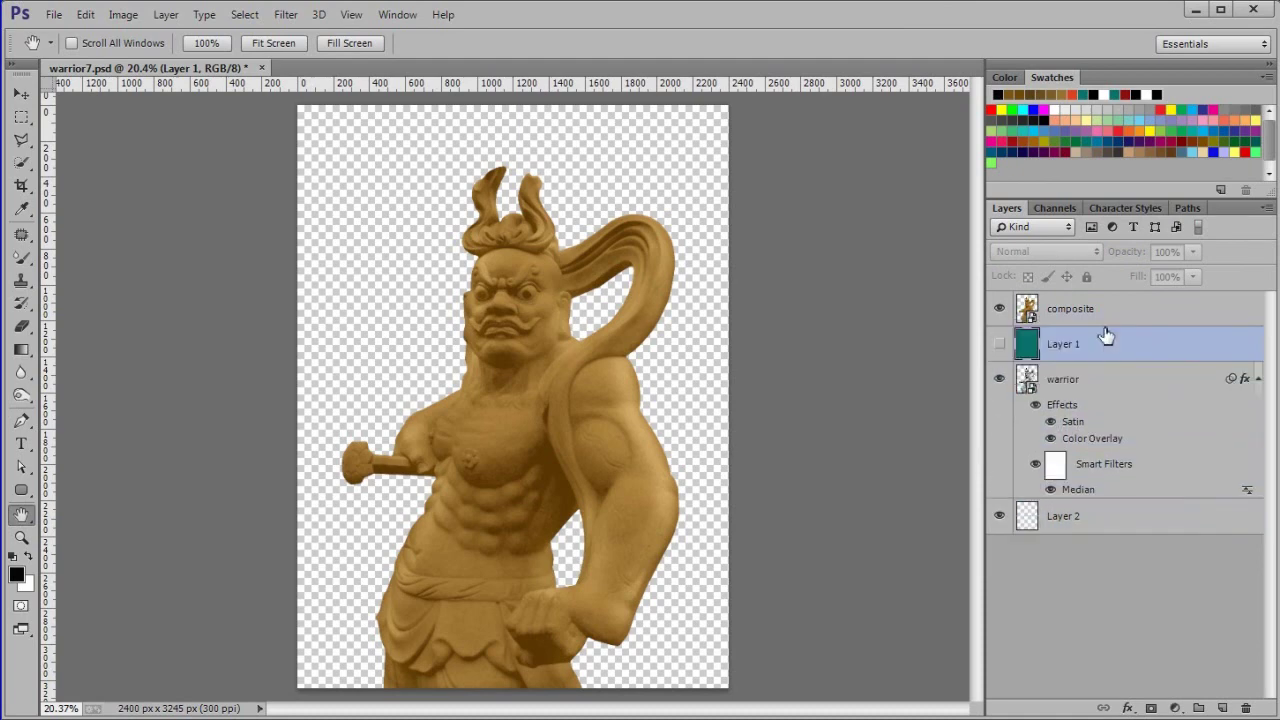
left_click(1000, 344)
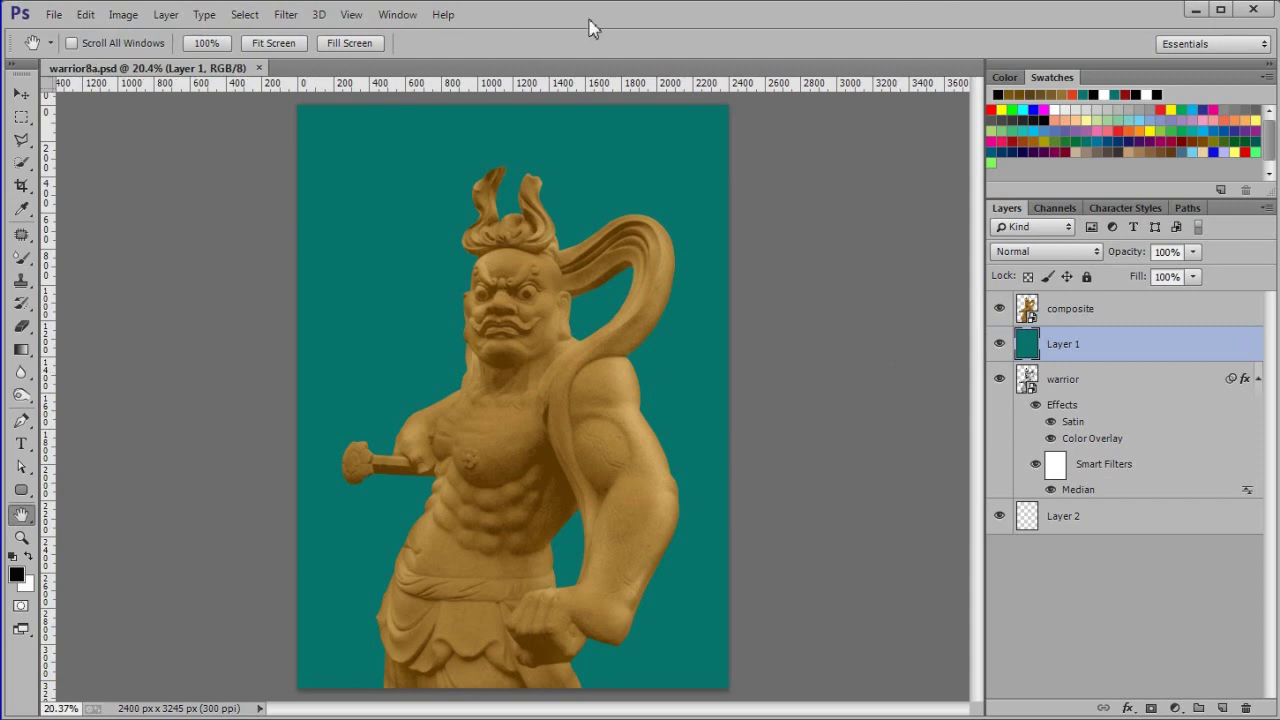
Sharpen the composite Smart Object with an Unsharp Mask of 240% amount, 40-pixel radius and threshold 24
left_click(1103, 313)
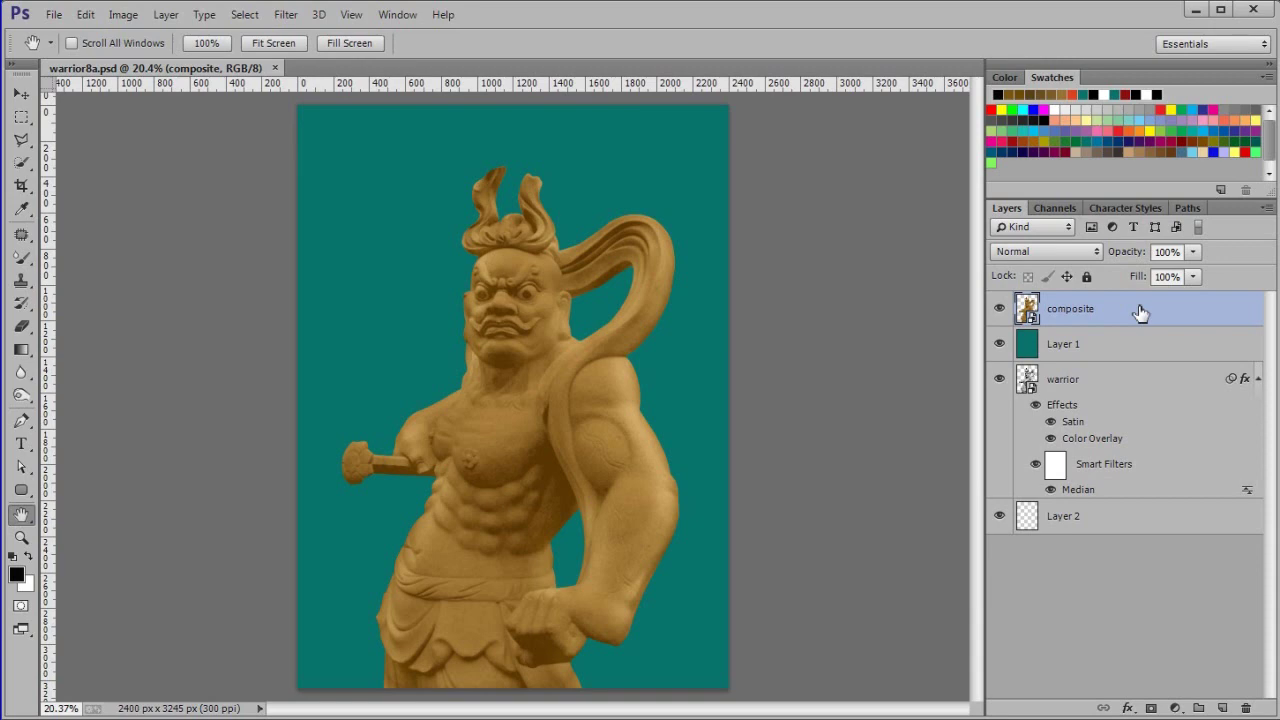
left_click(287, 15)
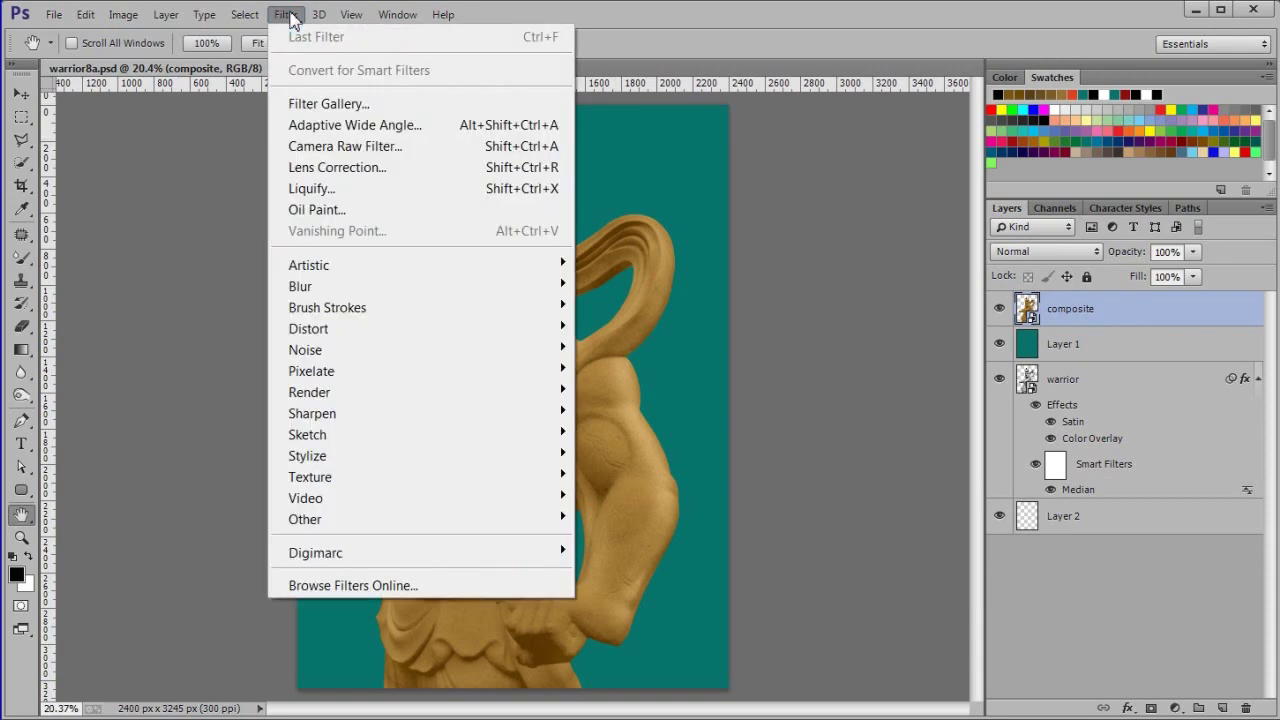
left_click(392, 415)
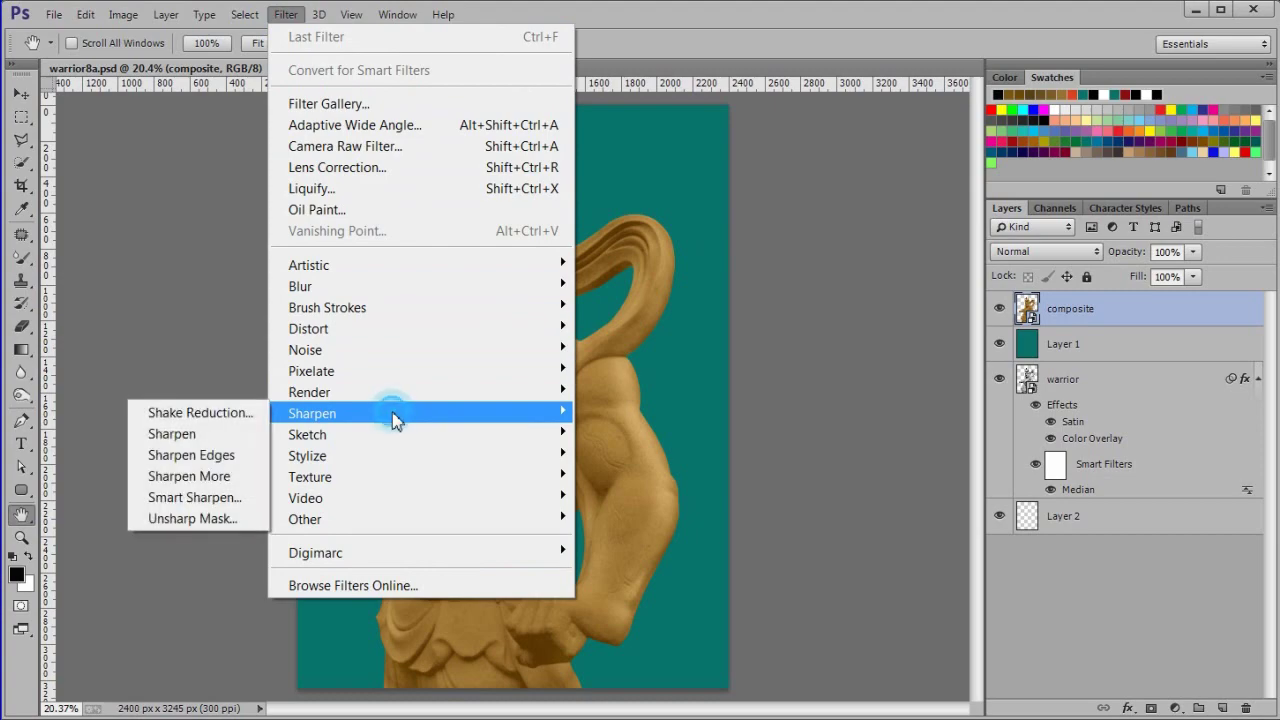
left_click(243, 527)
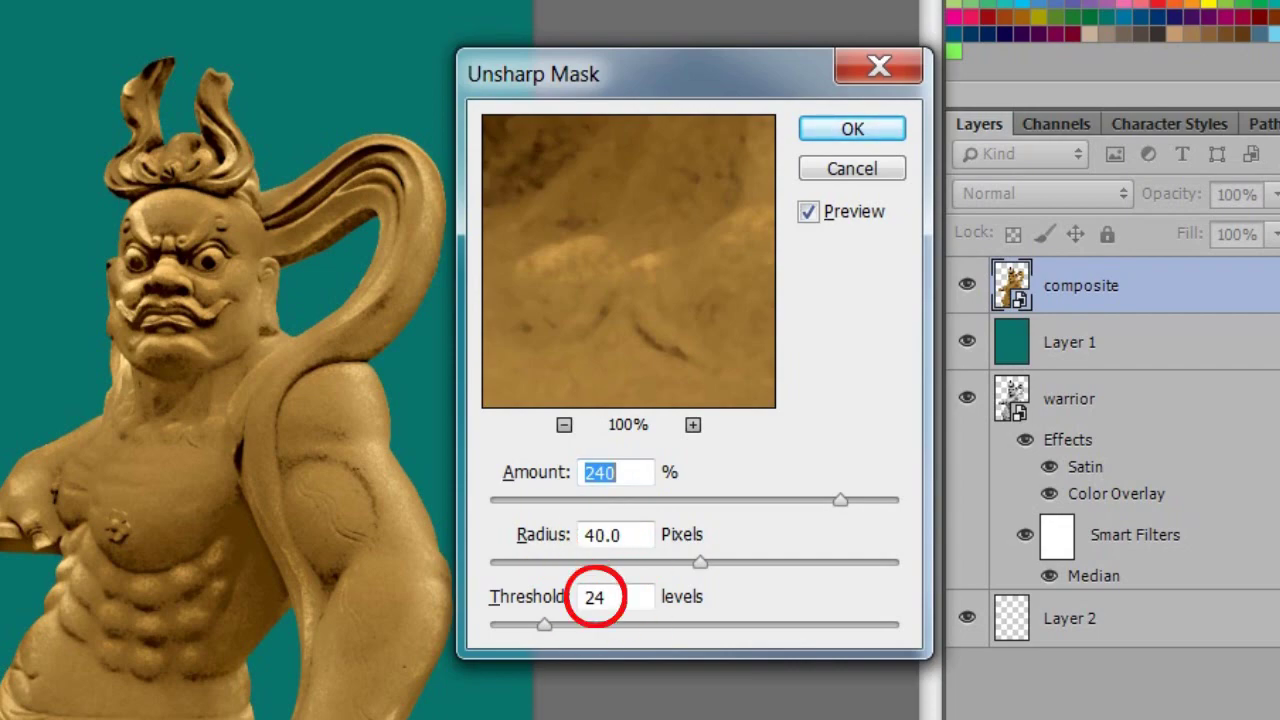
left_click(870, 130)
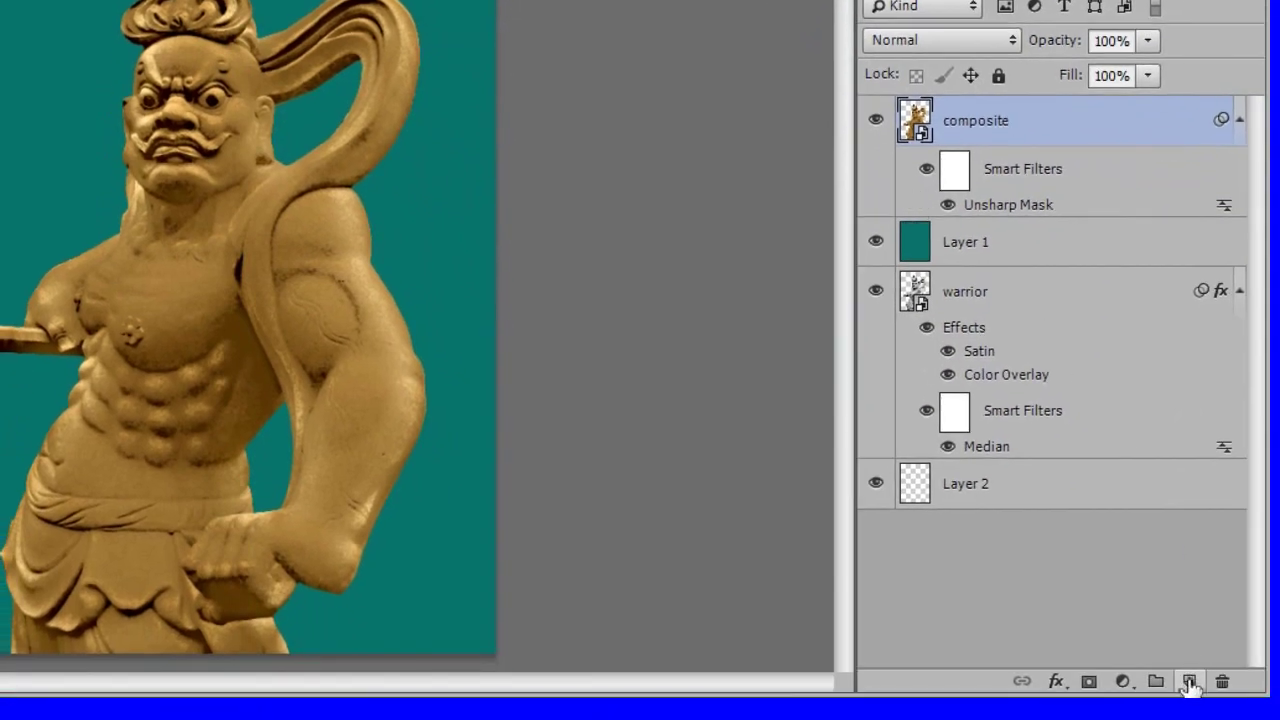
Add a new layer named "headress" above the composite layer and clip it to the composite
left_click(1190, 683)
double_click(975, 130)
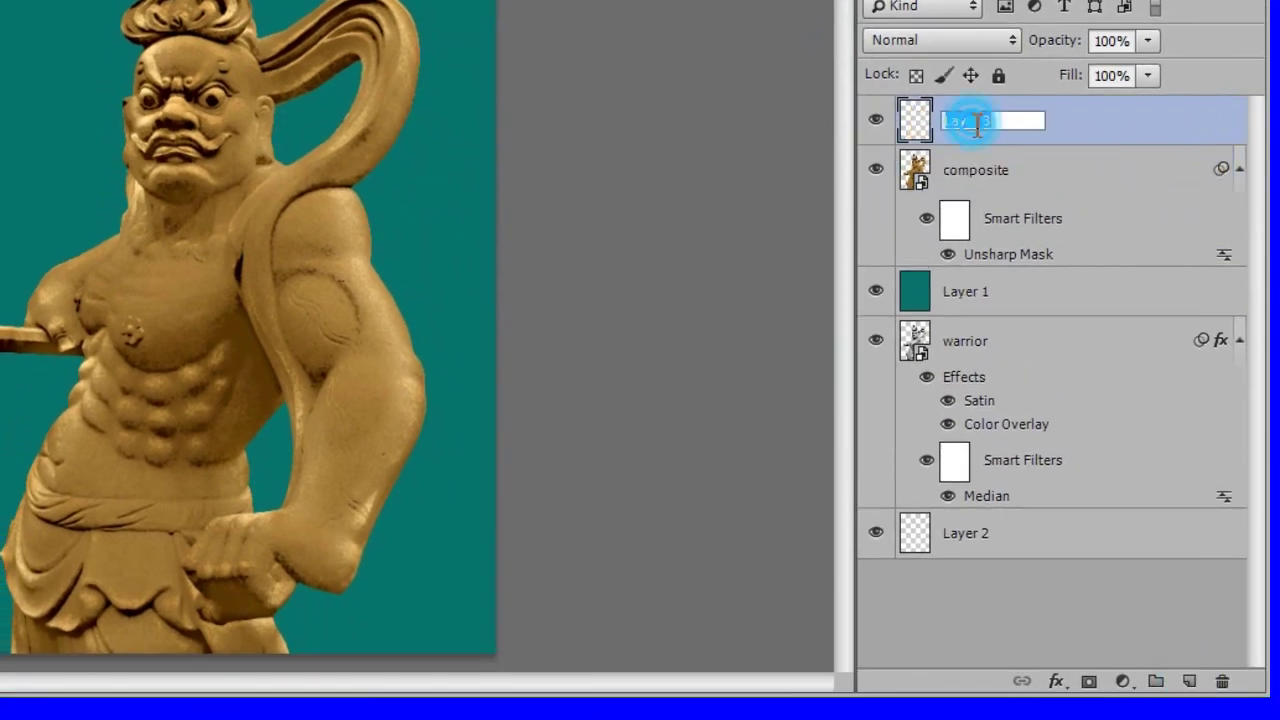
type("headress")
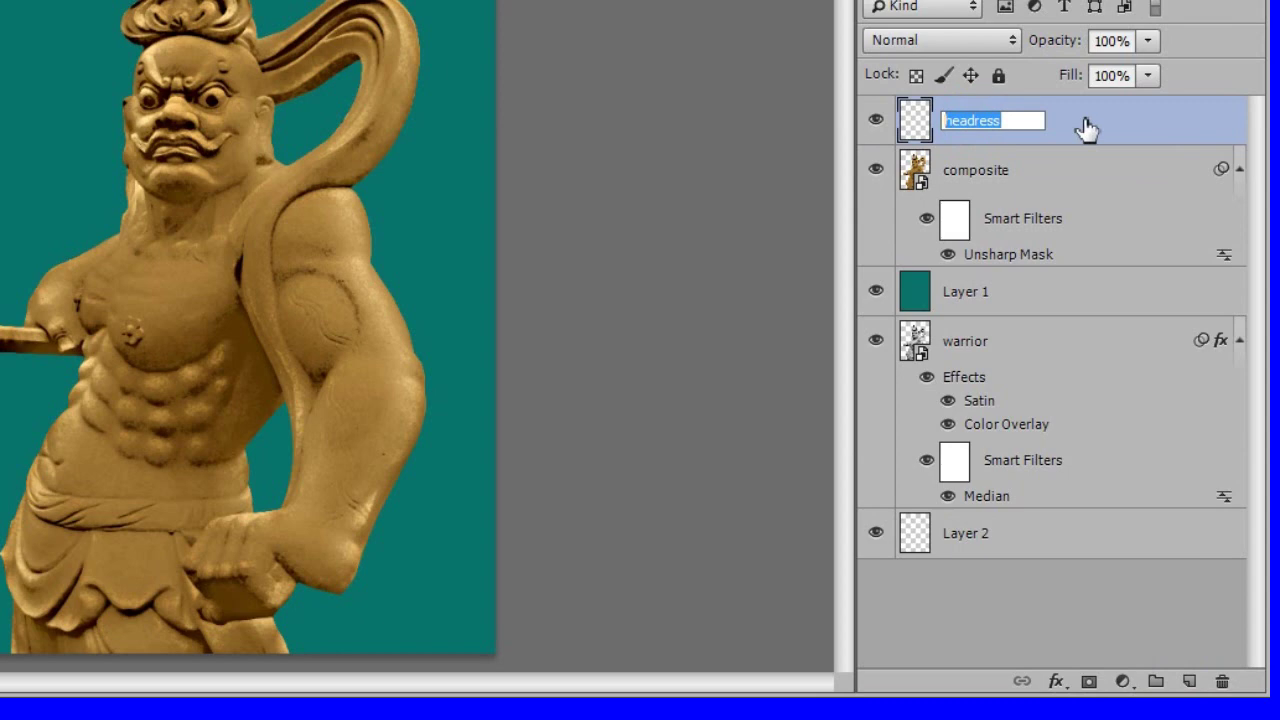
key("Return")
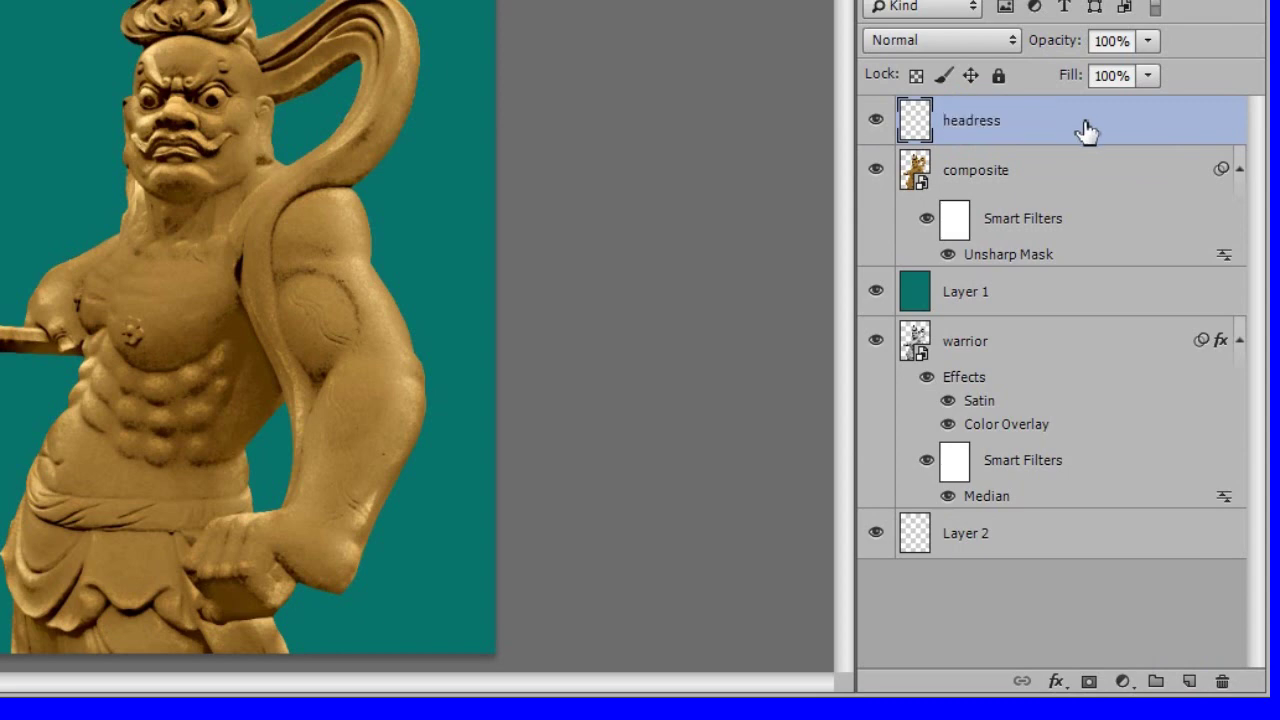
right_click(1086, 128)
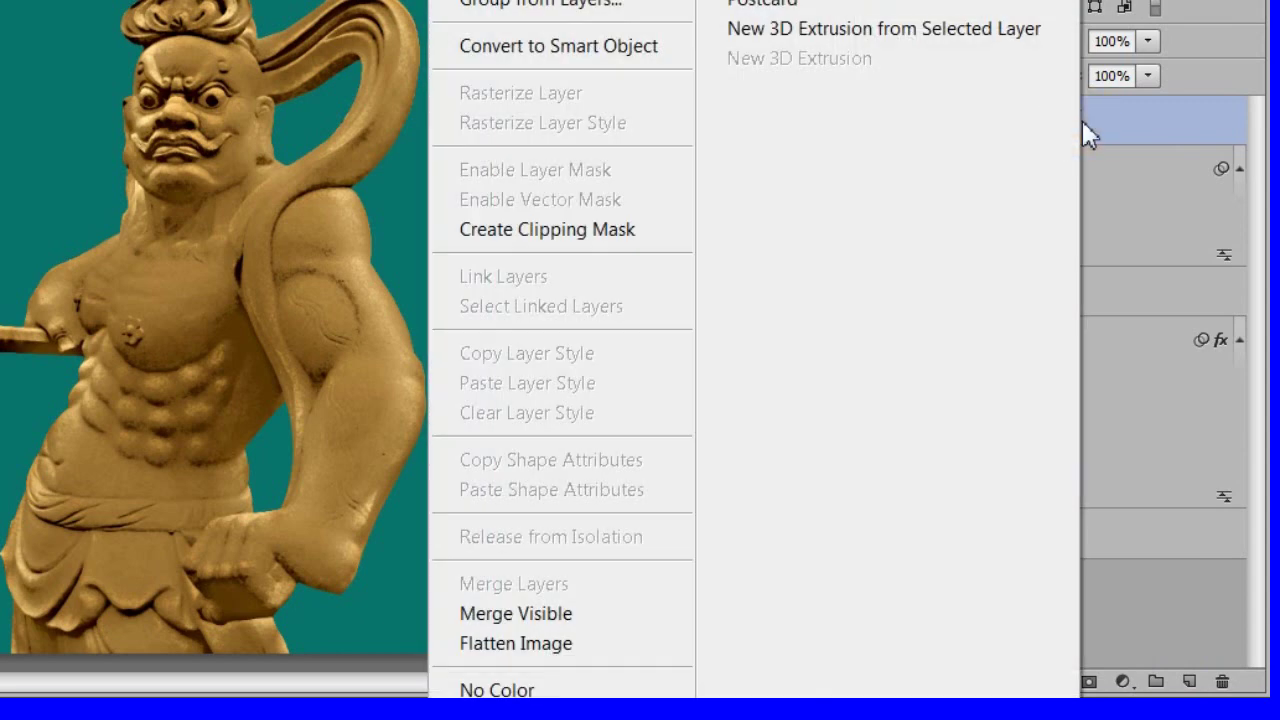
left_click(634, 232)
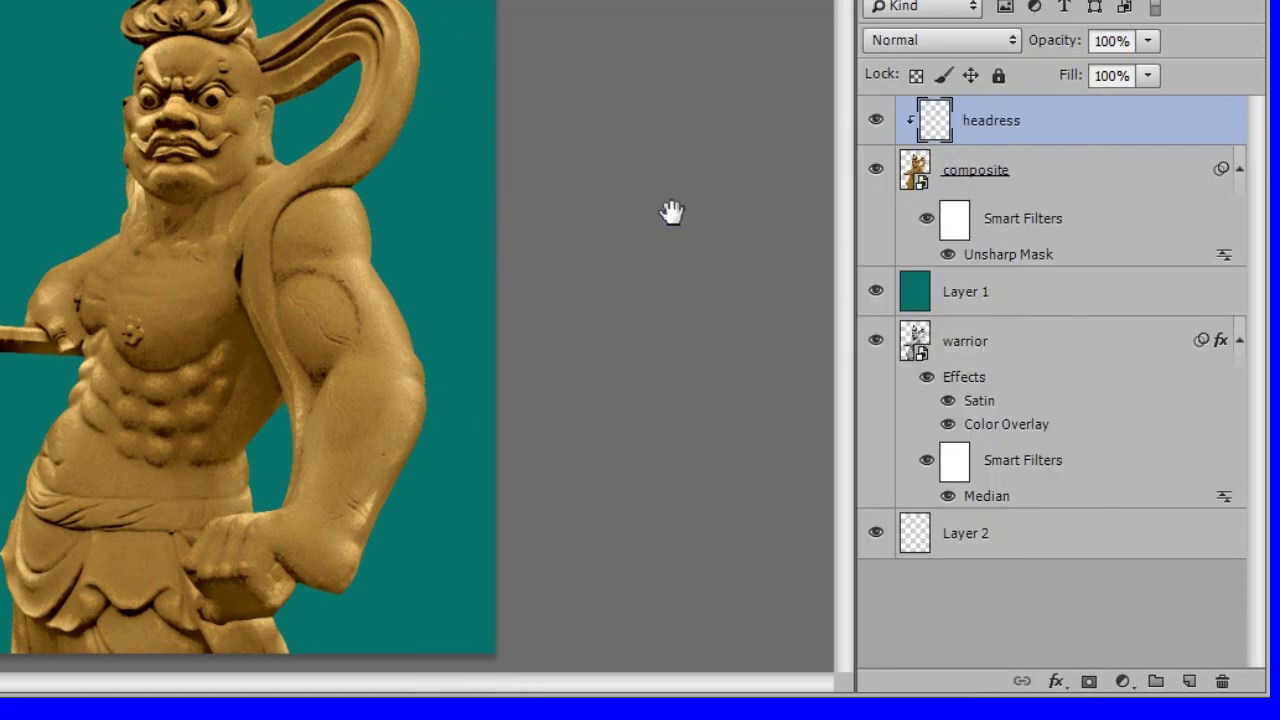
Delete the empty Layer 2 at the base of the layer stack
left_click(1018, 538)
key("Delete")
key("Delete")
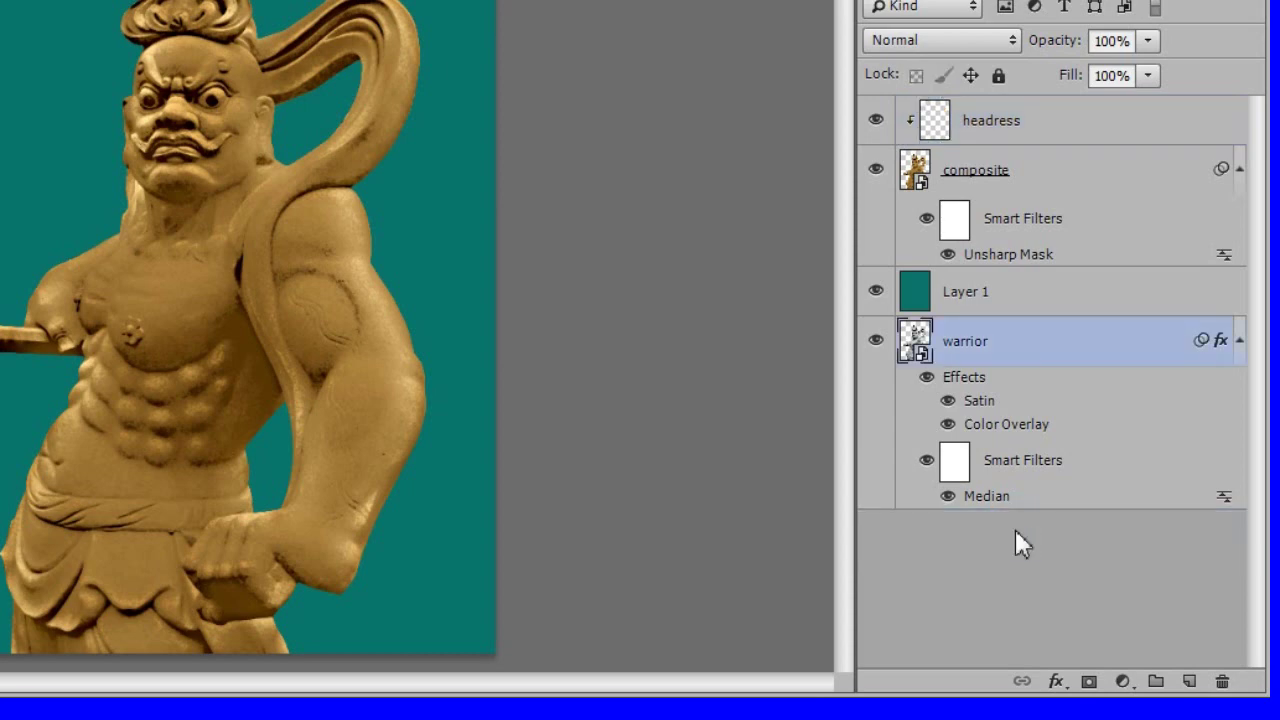
Add three empty clipped layers between the headress layer and the composite layer
left_click(1063, 133)
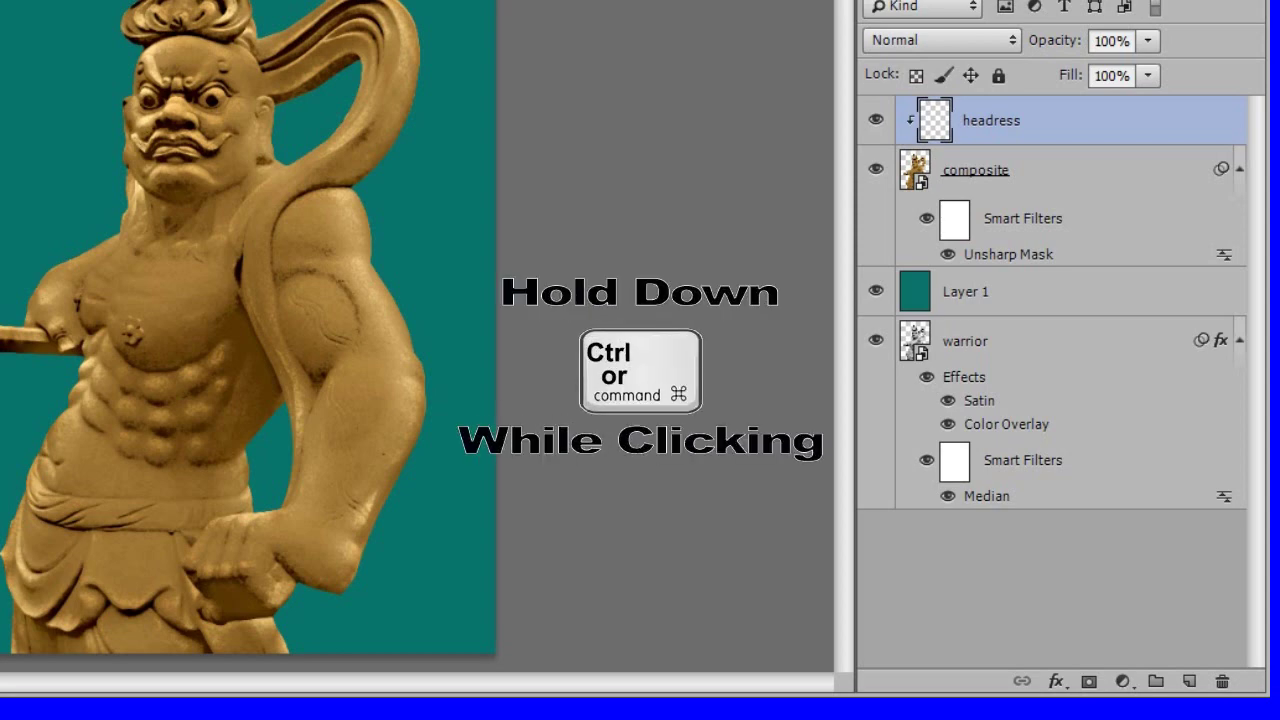
left_click(1189, 681, "ctrl")
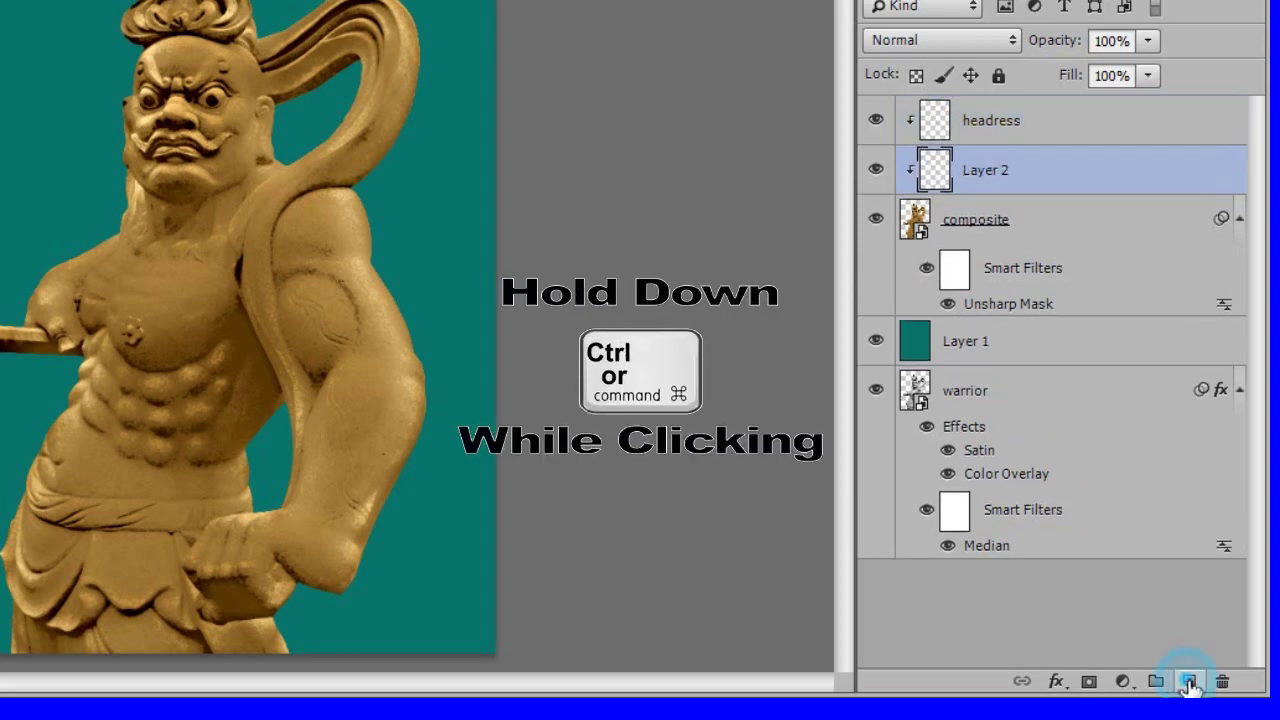
left_click(1189, 681, "ctrl")
left_click(1189, 681, "ctrl")
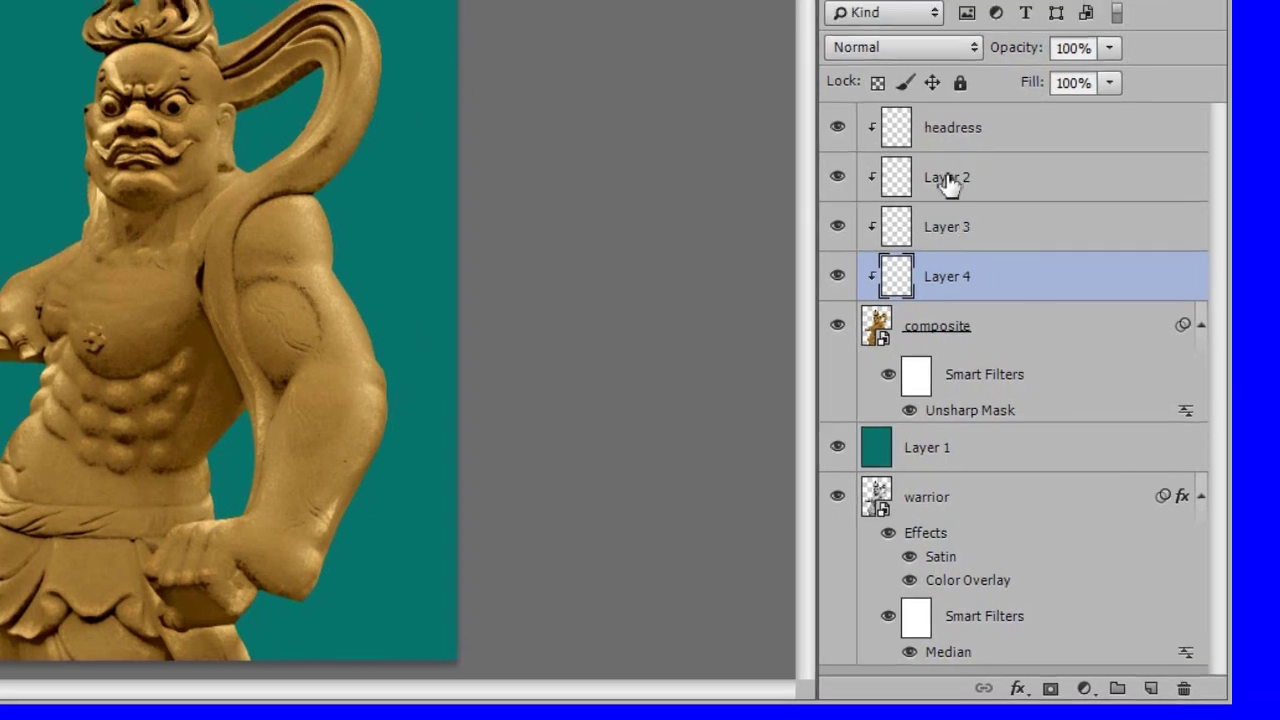
Rename the three new clipped layers, from upper to lower, as "head", "torso" and "kilt"
double_click(987, 170)
type("head")
key("Return")
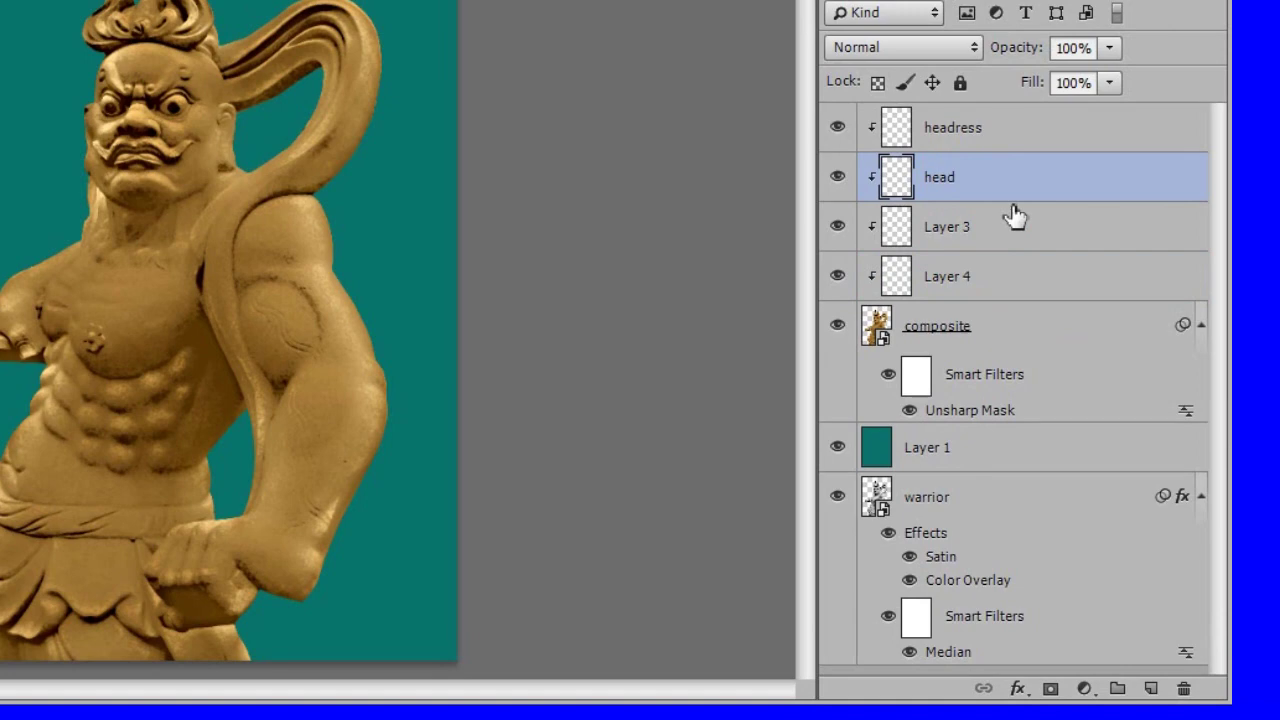
double_click(945, 227)
type("torso")
key("Return")
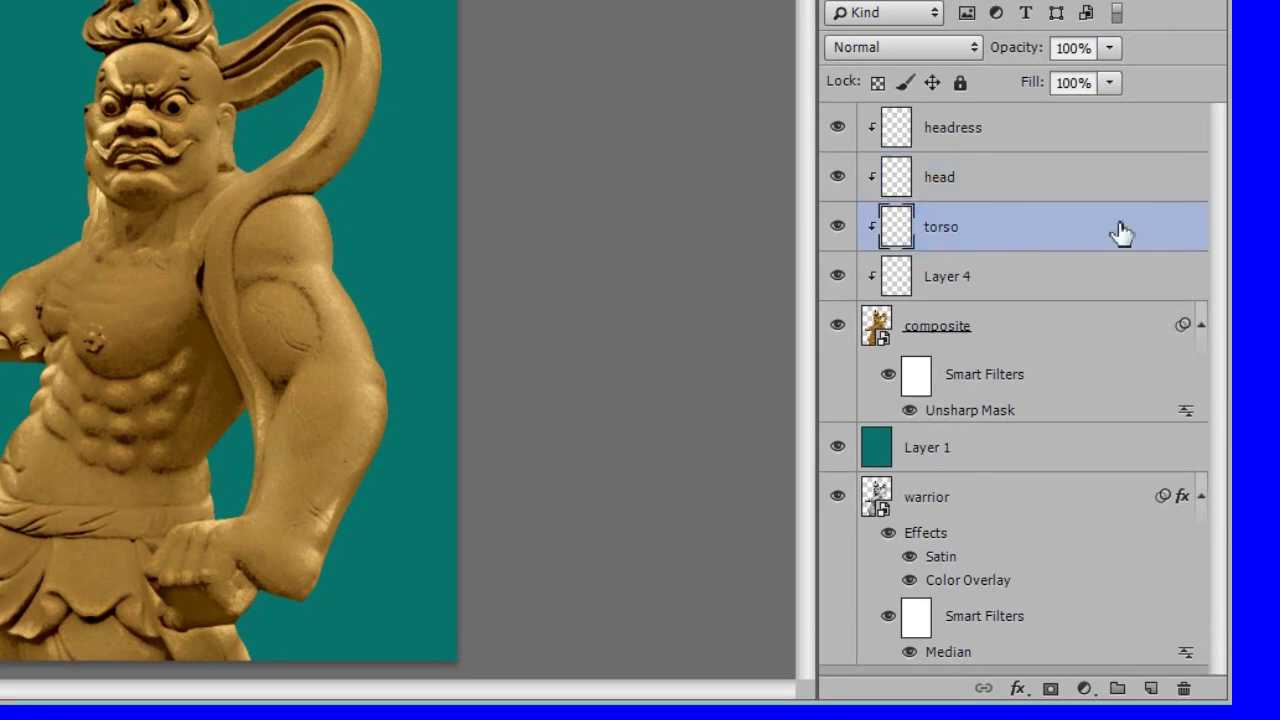
double_click(946, 277)
type("kilt")
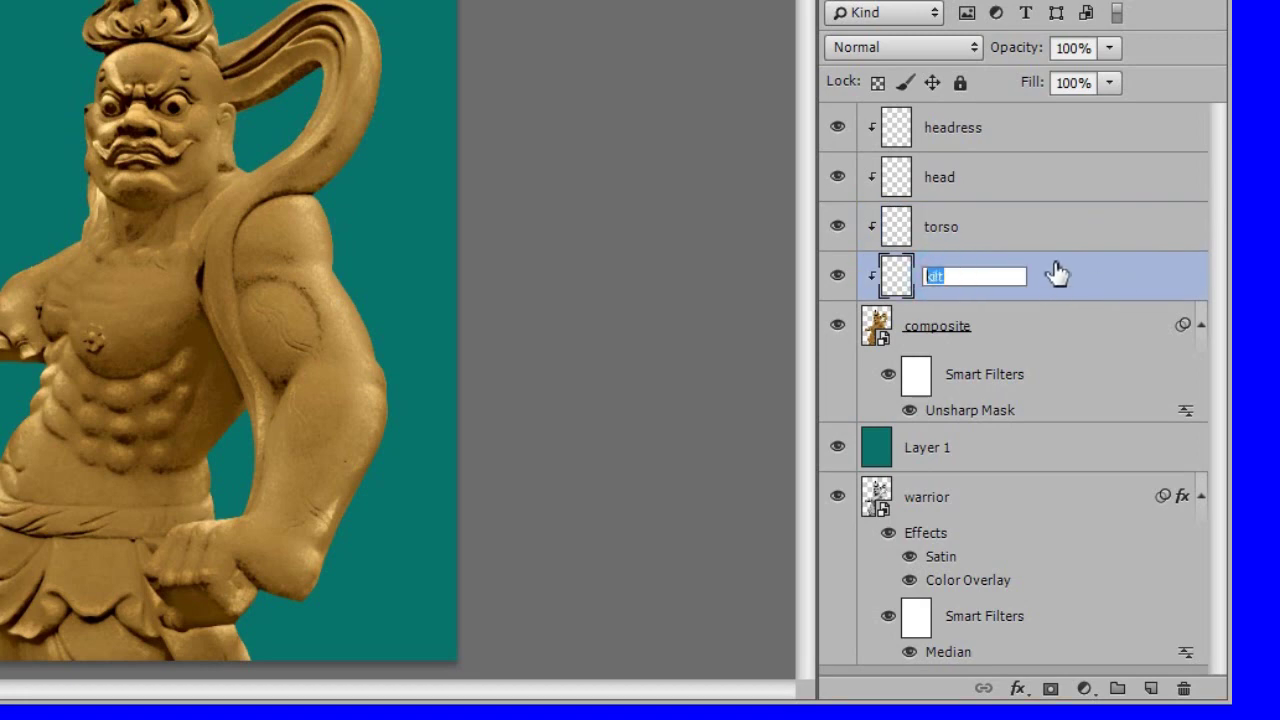
key("Return")
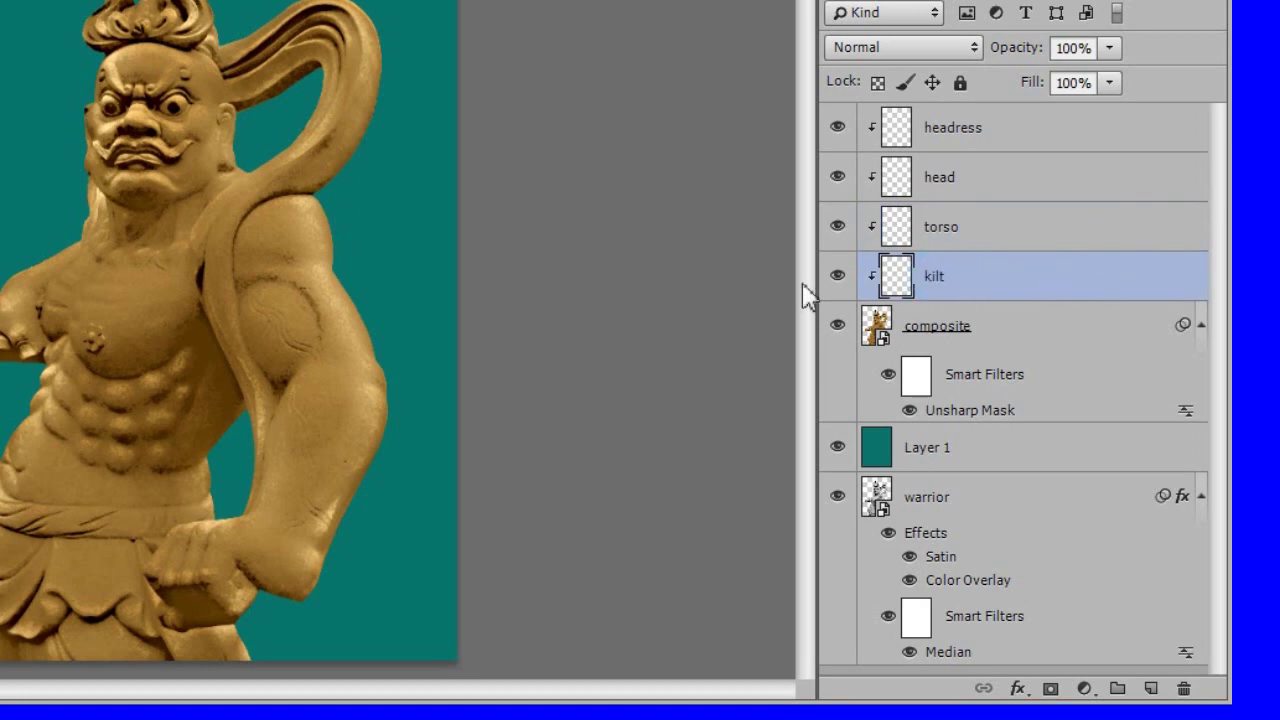
On the headress layer, smooth the rounded dome at the center of the headdress with the Wet, Heavy Mix Mixer Brush
left_click(993, 135)
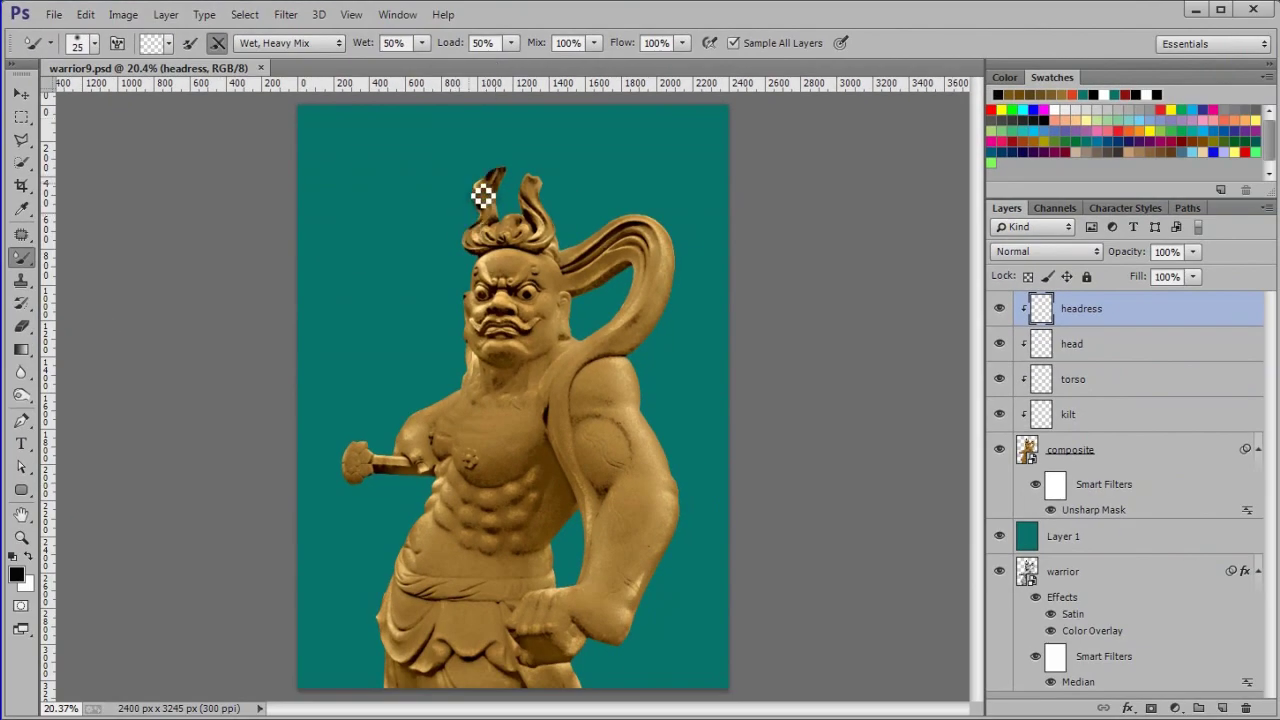
scroll(483, 195, "up", 5)
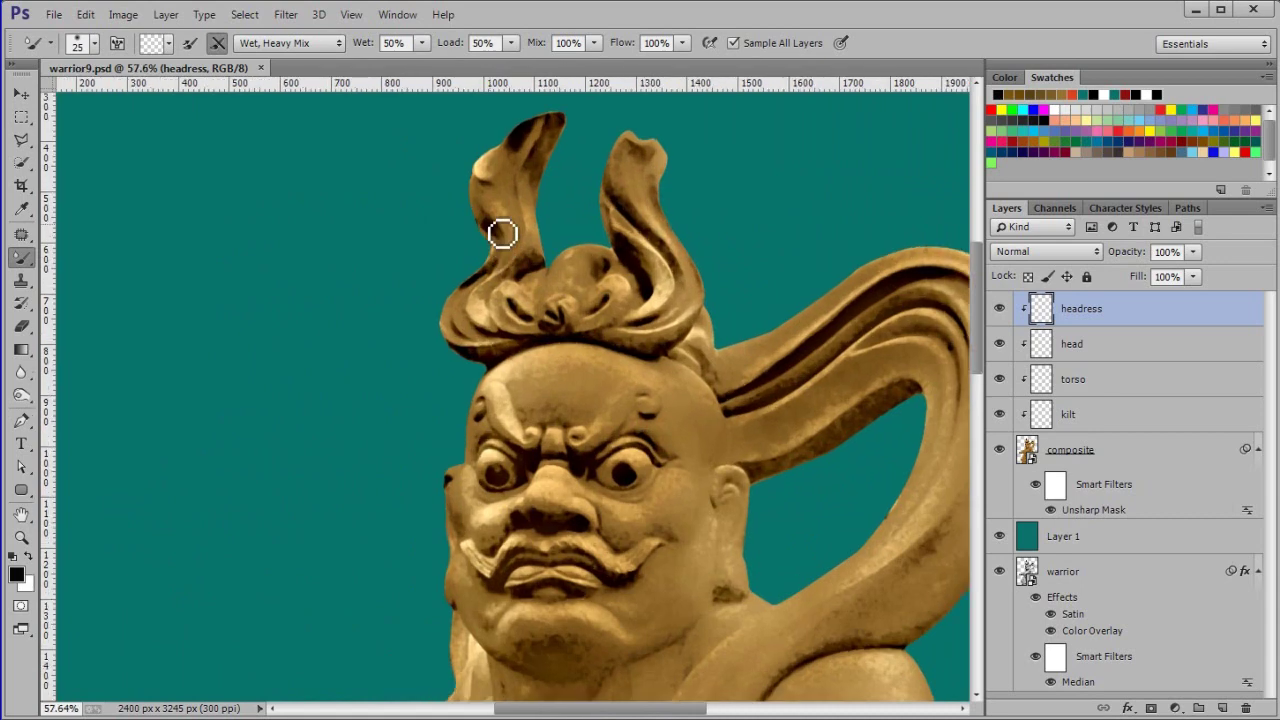
scroll(502, 233, "up", 2)
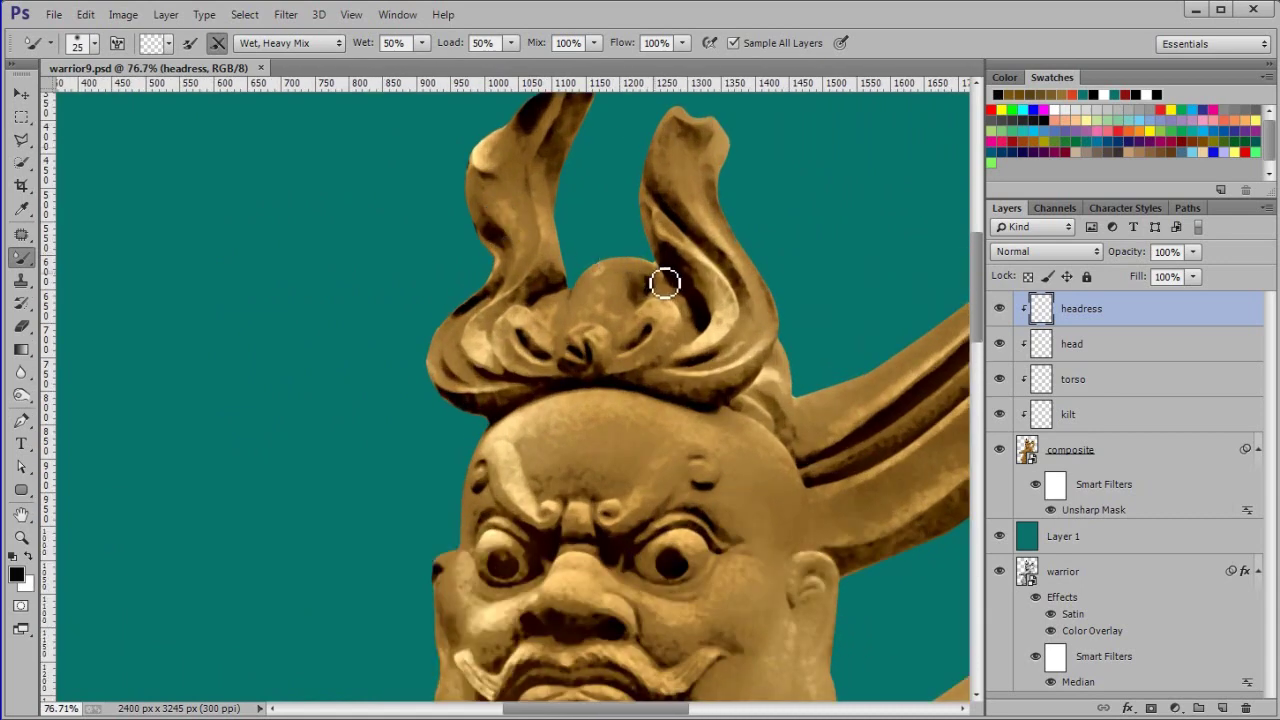
mouse_move(589, 292)
left_mouse_down()
mouse_move(580, 303)
mouse_move(597, 289)
left_mouse_up()
scroll(597, 289, "up", 3)
mouse_move(699, 268)
left_mouse_down()
mouse_move(596, 291)
mouse_move(573, 327)
mouse_move(647, 322)
mouse_move(697, 292)
mouse_move(611, 297)
mouse_move(571, 349)
left_mouse_up()
left_click_drag(660, 289, 594, 337)
mouse_move(656, 292)
left_mouse_down()
mouse_move(704, 297)
mouse_move(697, 314)
mouse_move(674, 320)
mouse_move(668, 296)
mouse_move(698, 296)
mouse_move(683, 313)
mouse_move(690, 284)
mouse_move(704, 289)
mouse_move(684, 350)
mouse_move(717, 338)
left_mouse_up()
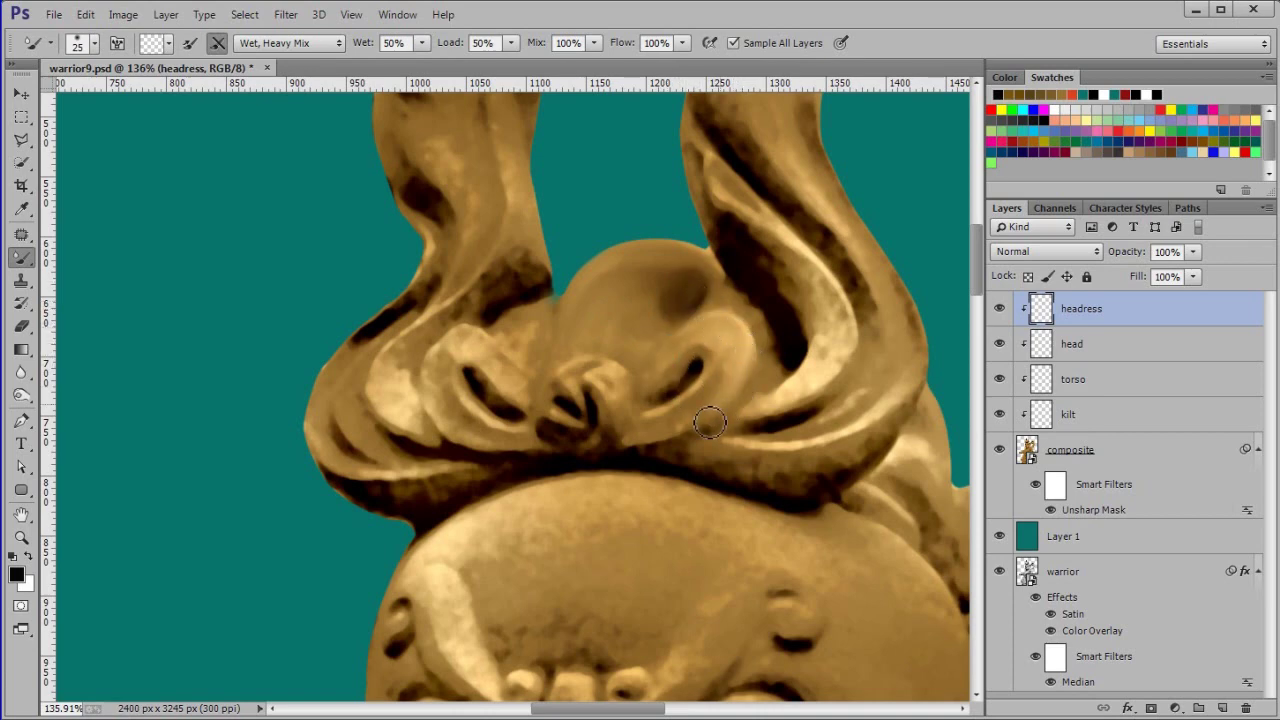
Blend the curled folds and dark creases on both sides of the headdress's central knot with the Mixer Brush
left_click_drag(704, 361, 633, 437)
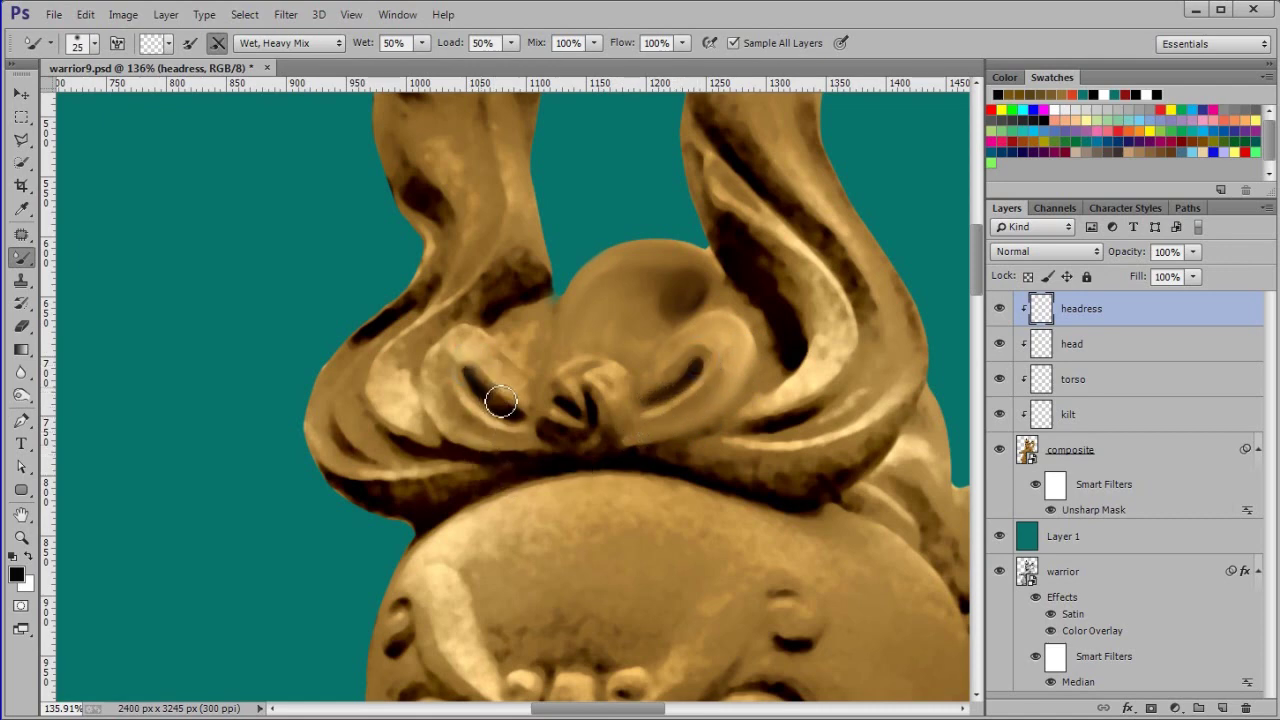
left_click_drag(553, 316, 506, 342)
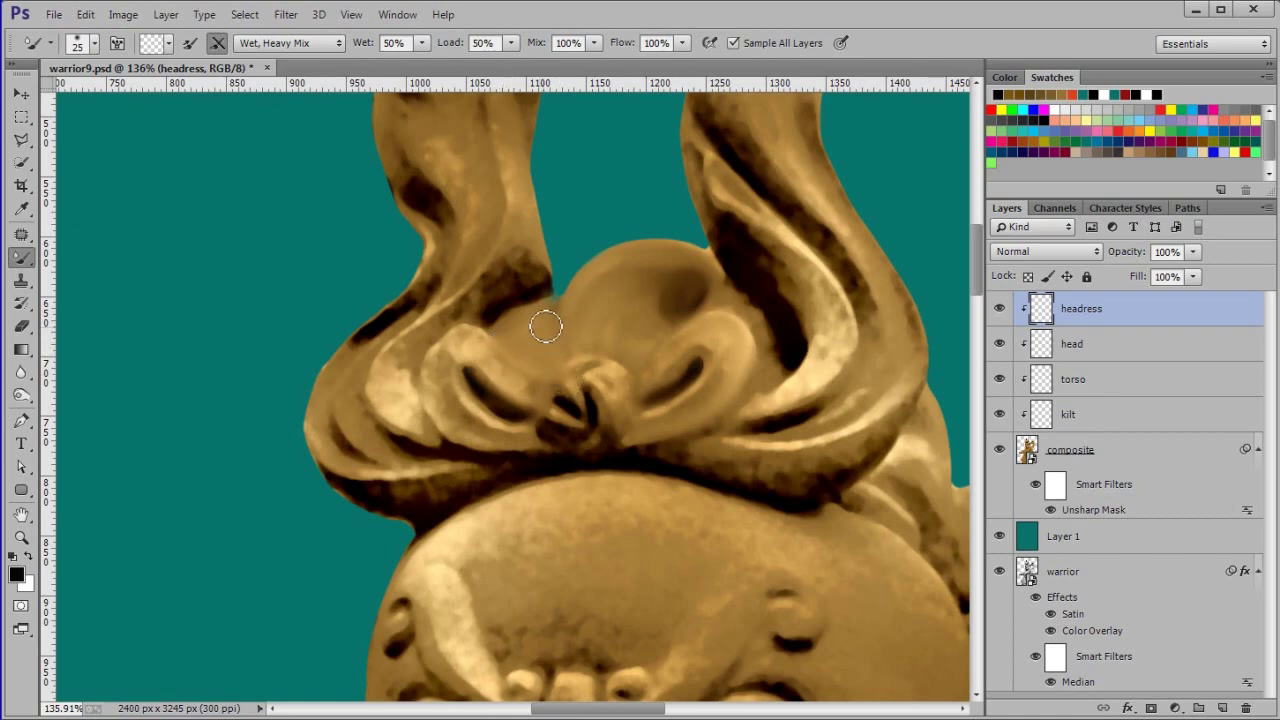
mouse_move(490, 351)
left_mouse_down()
mouse_move(444, 386)
mouse_move(534, 420)
left_mouse_up()
left_click_drag(438, 404, 505, 440)
On the headress layer, blend the dark folds and mottled surfaces of the headdress's two upright points with the Mixer Brush
mouse_move(830, 465)
left_mouse_down()
mouse_move(737, 470)
mouse_move(920, 334)
mouse_move(866, 229)
mouse_move(771, 420)
mouse_move(875, 398)
left_mouse_up()
mouse_move(734, 140)
left_mouse_down()
mouse_move(817, 231)
mouse_move(868, 350)
left_mouse_up()
left_click_drag(738, 144, 804, 224)
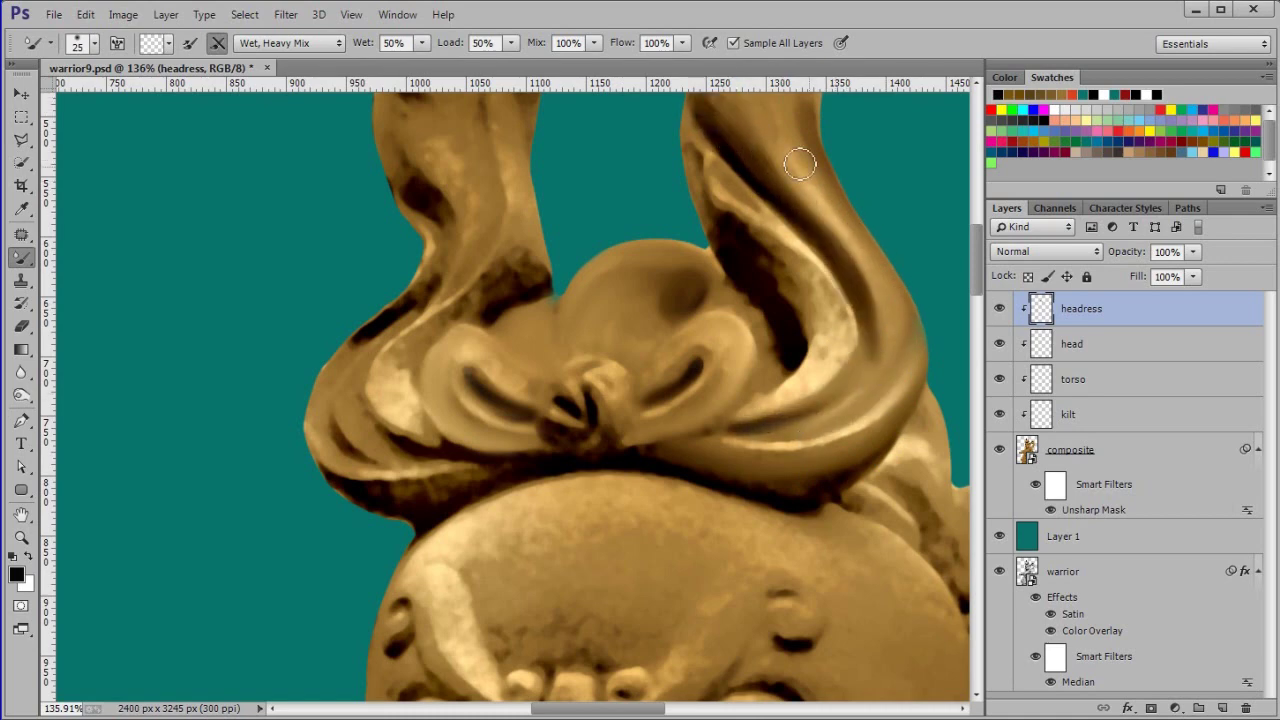
left_click_drag(840, 182, 823, 390)
mouse_move(704, 251)
left_mouse_down()
mouse_move(700, 440)
mouse_move(763, 491)
mouse_move(768, 553)
mouse_move(823, 523)
mouse_move(700, 371)
mouse_move(791, 226)
mouse_move(729, 194)
mouse_move(777, 229)
mouse_move(791, 268)
left_mouse_up()
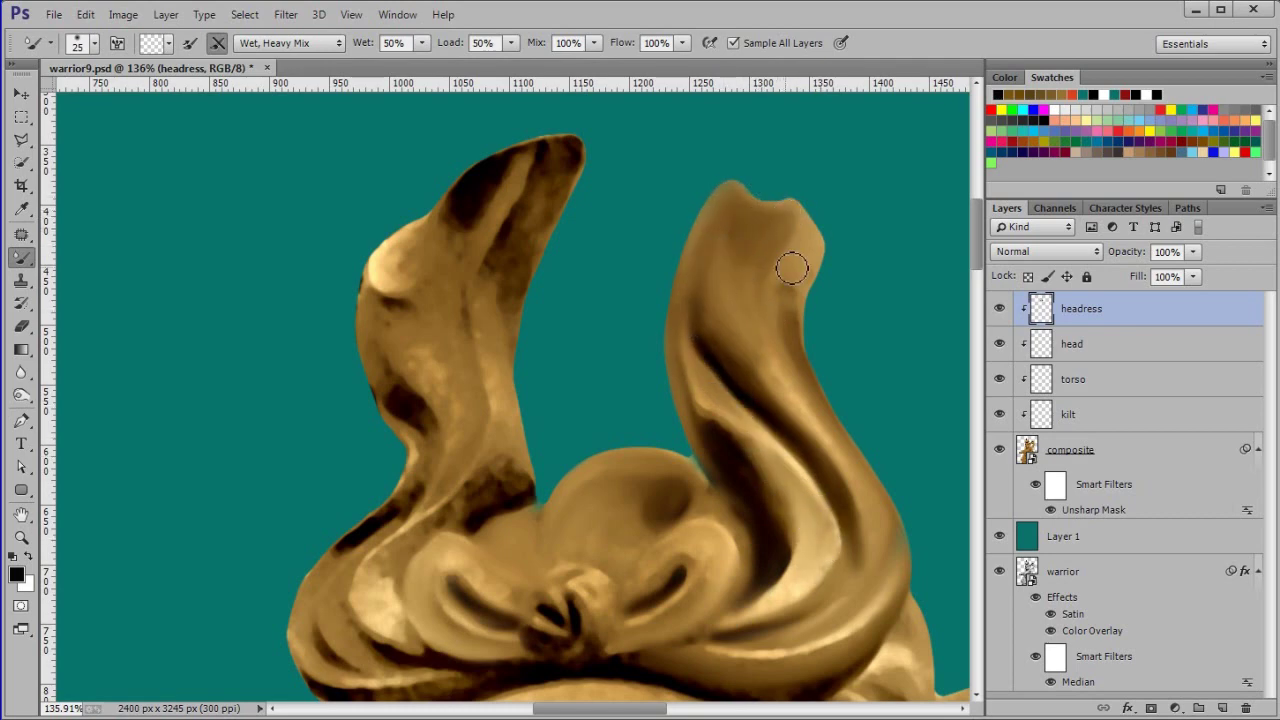
mouse_move(513, 252)
left_mouse_down()
mouse_move(545, 166)
mouse_move(480, 274)
mouse_move(417, 263)
mouse_move(389, 280)
mouse_move(383, 400)
mouse_move(425, 445)
mouse_move(406, 274)
mouse_move(406, 342)
mouse_move(430, 380)
mouse_move(409, 323)
mouse_move(509, 214)
mouse_move(488, 441)
mouse_move(434, 657)
mouse_move(423, 529)
mouse_move(533, 449)
mouse_move(345, 575)
mouse_move(560, 660)
mouse_move(518, 638)
mouse_move(720, 606)
mouse_move(557, 590)
left_mouse_up()
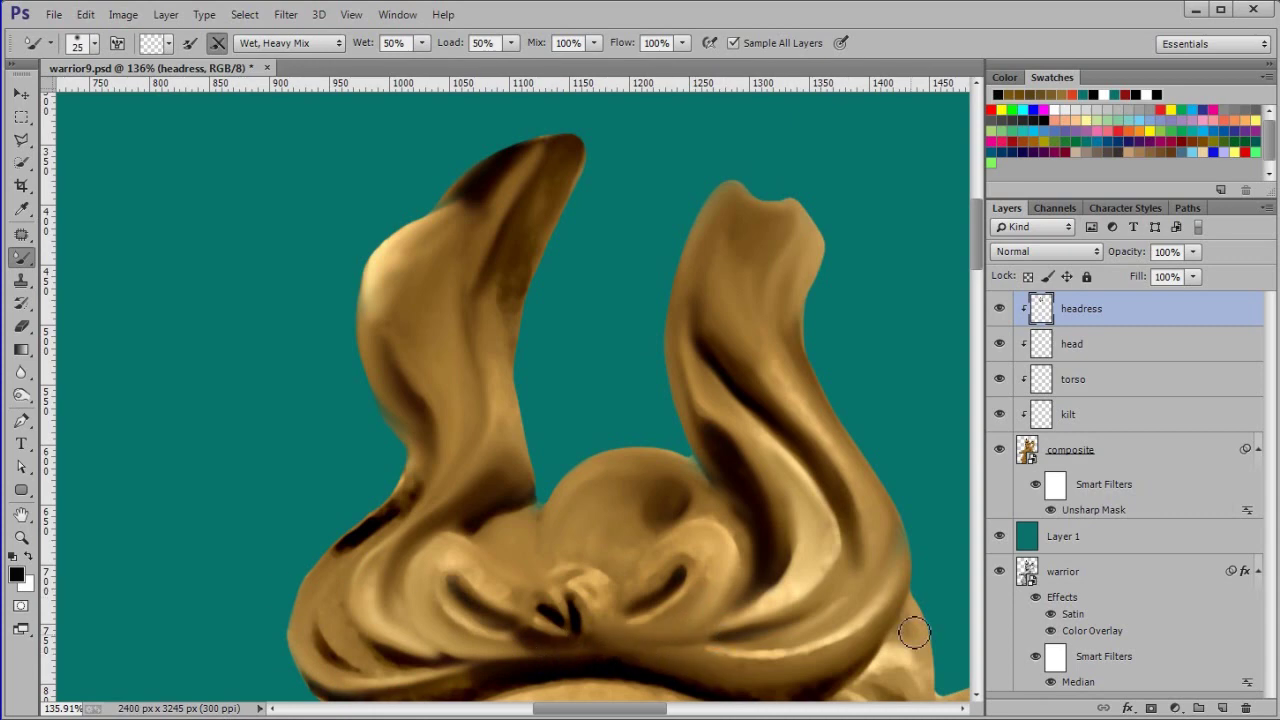
Smooth the headdress's lower rolled band and the creases around its central knot with the Mixer Brush
scroll(481, 417, "up", 5)
mouse_move(150, 495)
left_mouse_down()
mouse_move(349, 514)
mouse_move(569, 471)
mouse_move(910, 514)
mouse_move(932, 502)
left_mouse_up()
left_click_drag(915, 420, 720, 420)
left_click_drag(347, 270, 314, 283)
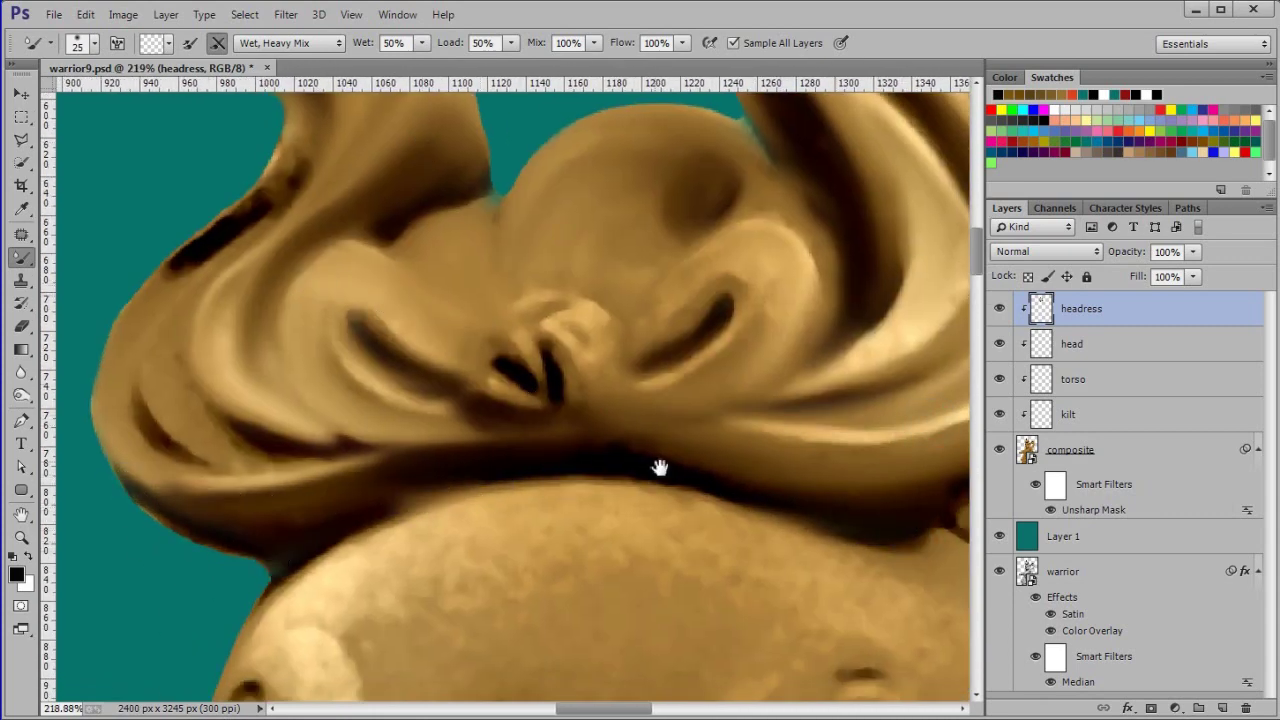
left_click_drag(526, 383, 113, 340)
mouse_move(684, 335)
left_mouse_down()
mouse_move(668, 482)
mouse_move(699, 562)
mouse_move(698, 540)
mouse_move(721, 548)
mouse_move(681, 414)
mouse_move(565, 436)
left_mouse_up()
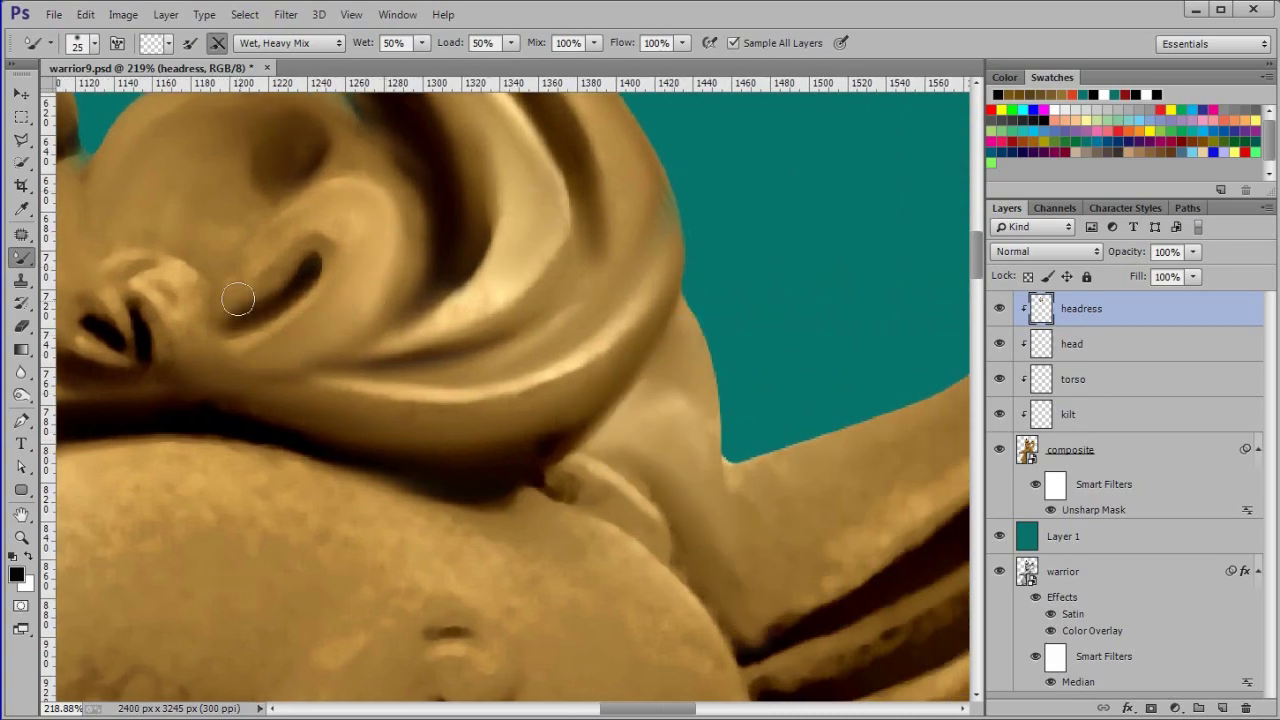
Blend the long folds of the ribbon looping out from behind the head, following their curves
scroll(516, 423, "down", 3)
scroll(516, 423, "down", 3)
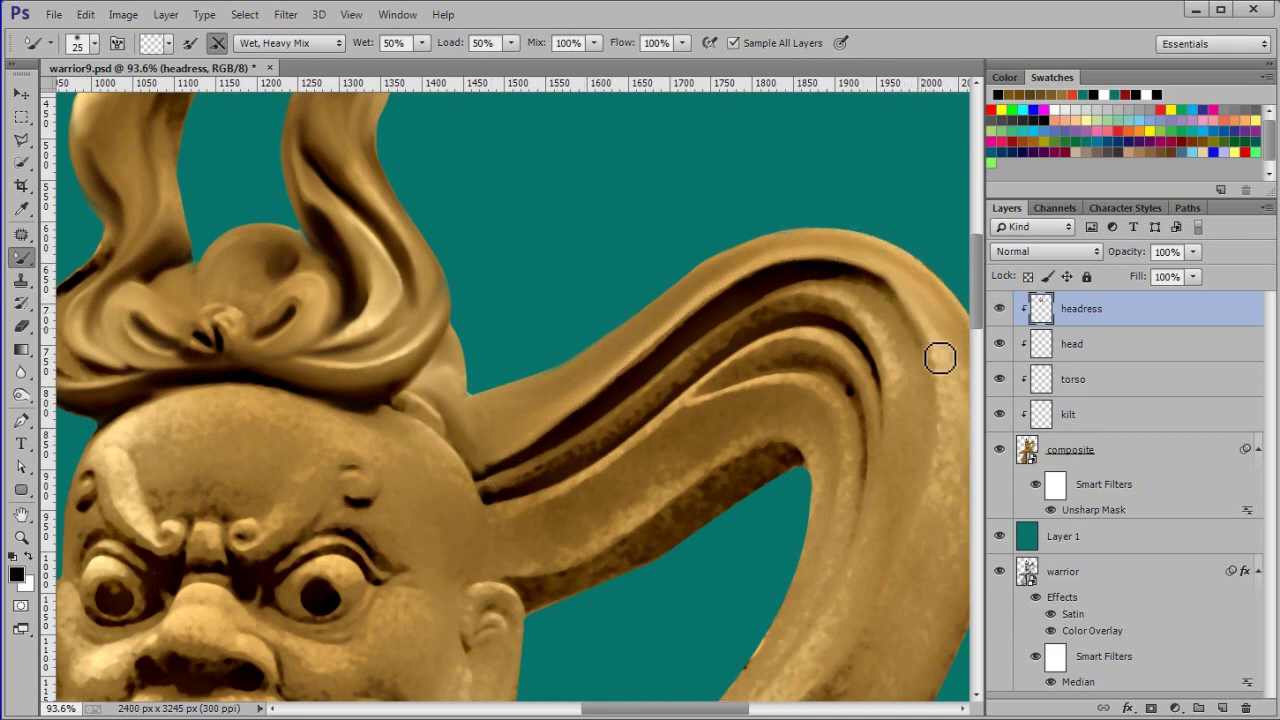
mouse_move(492, 492)
left_mouse_down()
mouse_move(646, 406)
mouse_move(886, 411)
mouse_move(818, 640)
left_mouse_up()
mouse_move(592, 450)
left_mouse_down()
mouse_move(854, 291)
mouse_move(937, 396)
left_mouse_up()
mouse_move(894, 517)
left_mouse_down()
mouse_move(777, 504)
mouse_move(762, 384)
mouse_move(545, 700)
left_mouse_up()
left_click_drag(709, 608, 739, 456)
Smooth the ribbon where it crosses the shoulder and hangs down along the arm, enlarging the Mixer Brush to 45 px
scroll(739, 456, "down", 4)
mouse_move(560, 288)
left_mouse_down()
mouse_move(694, 201)
mouse_move(676, 212)
mouse_move(752, 224)
mouse_move(741, 346)
left_mouse_up()
mouse_move(668, 467)
left_mouse_down()
mouse_move(534, 595)
mouse_move(468, 587)
left_mouse_up()
mouse_move(722, 528)
left_mouse_down()
mouse_move(548, 600)
mouse_move(577, 383)
left_mouse_up()
left_click_drag(610, 338, 560, 497)
left_click_drag(572, 315, 506, 446)
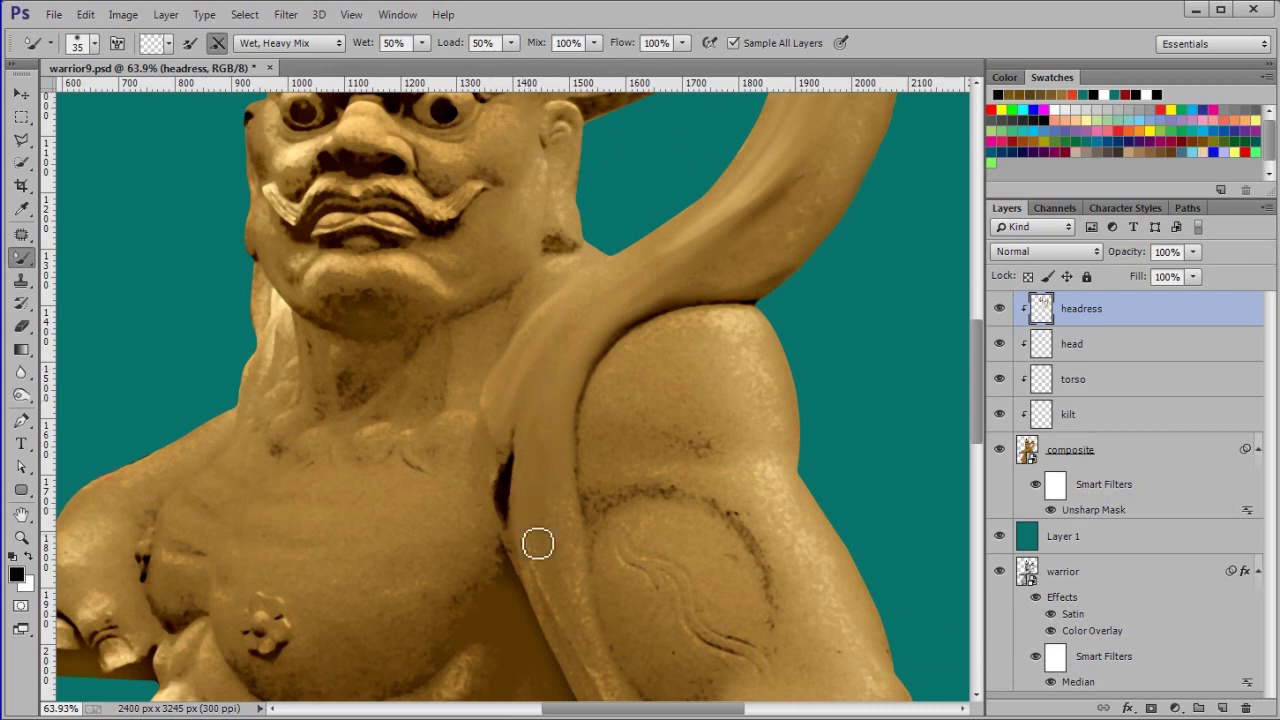
scroll(523, 623, "down", 5)
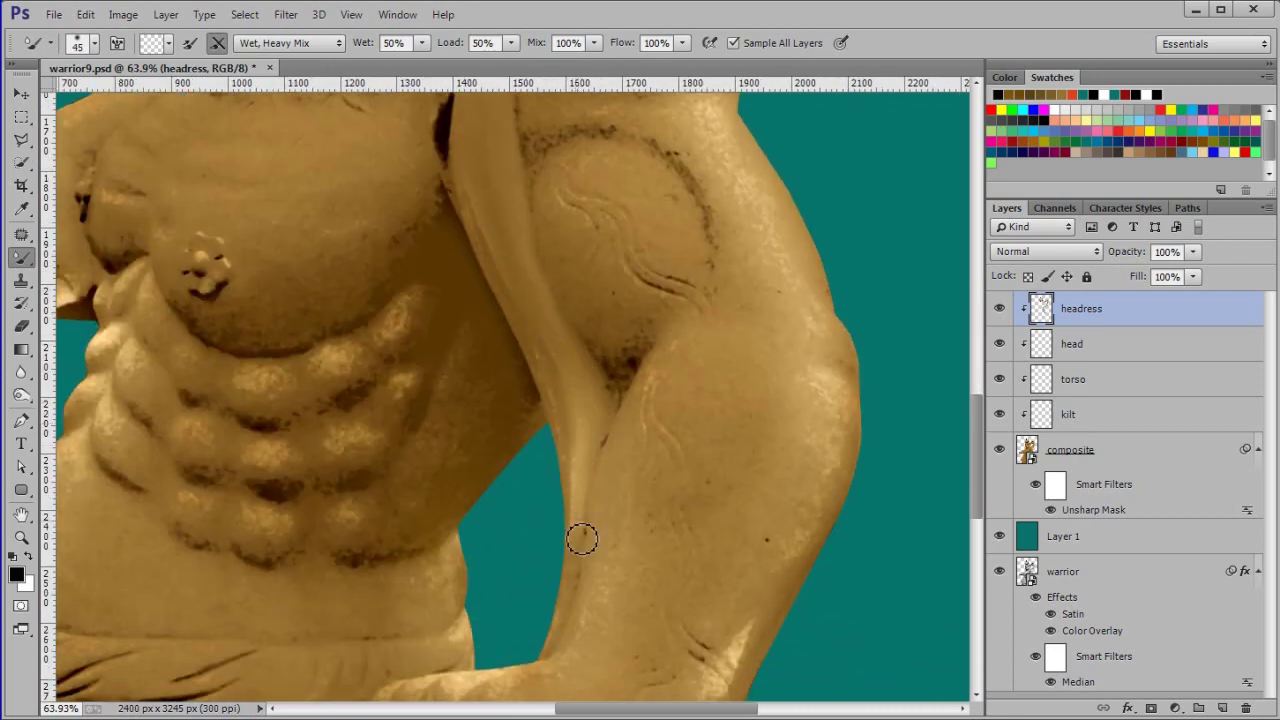
scroll(686, 437, "up", 4)
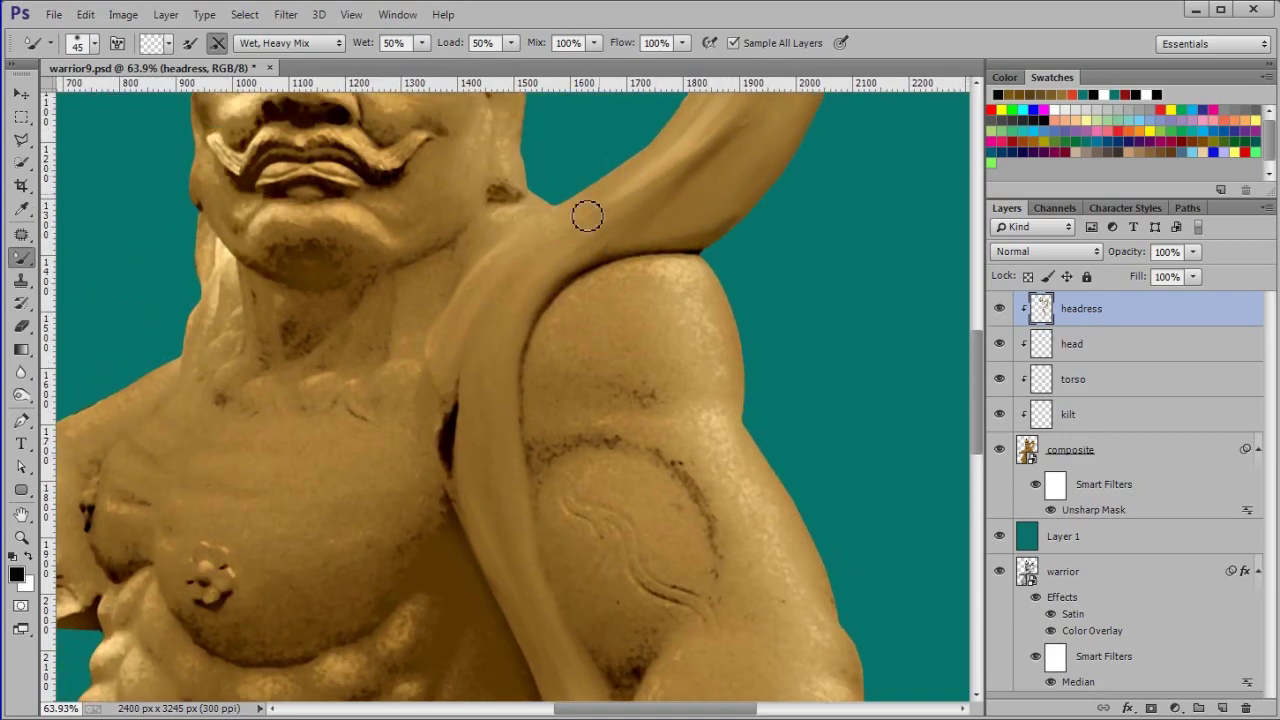
scroll(731, 186, "down", 4)
left_click_drag(660, 140, 603, 503)
Blend the shadowed inner edge and remaining mottled folds of the ribbon's loop beside the head
scroll(603, 503, "up", 7)
left_click(729, 345)
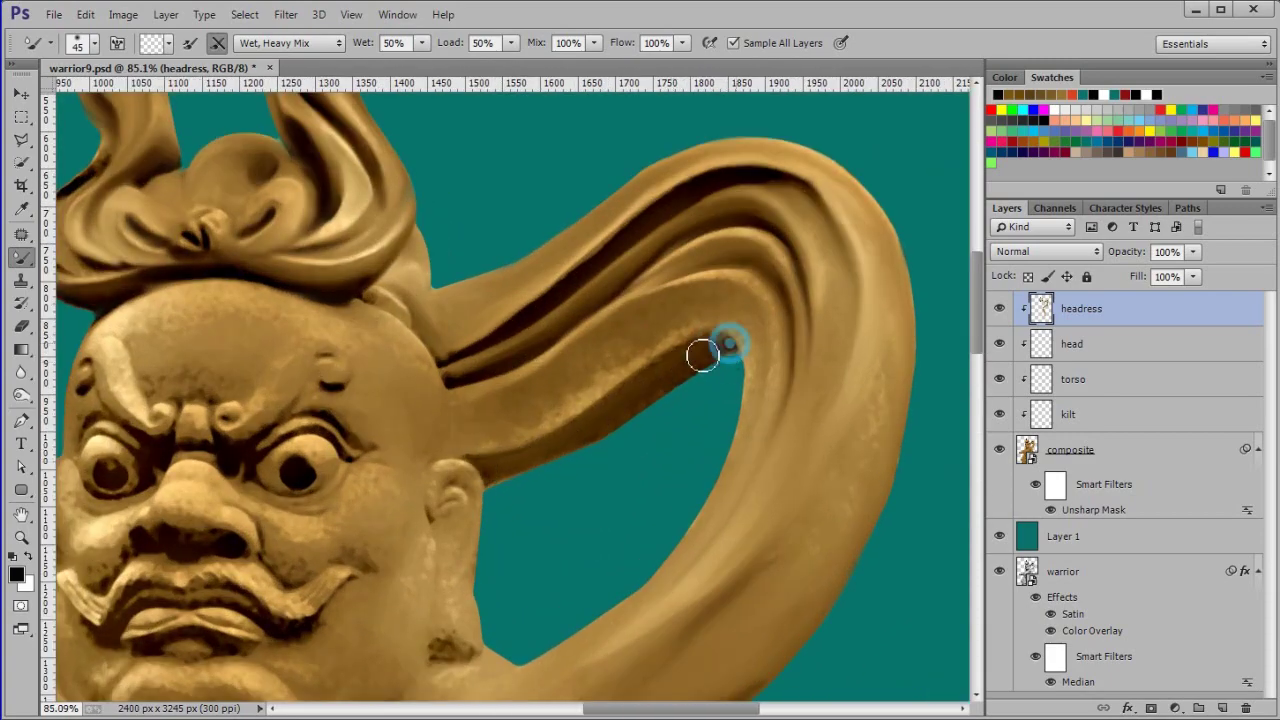
mouse_move(728, 355)
left_mouse_down()
mouse_move(681, 387)
mouse_move(645, 388)
mouse_move(701, 340)
mouse_move(547, 411)
mouse_move(705, 323)
mouse_move(601, 347)
left_mouse_up()
left_click_drag(710, 254, 769, 408)
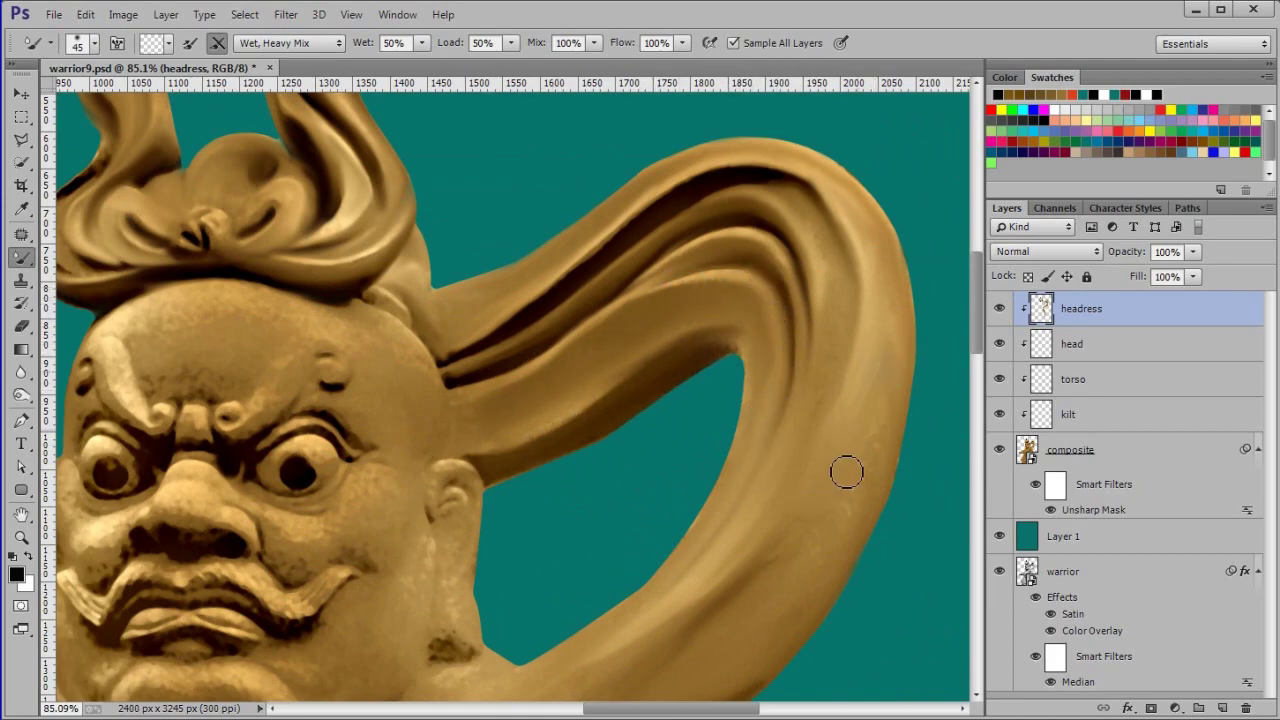
left_click_drag(755, 497, 850, 167)
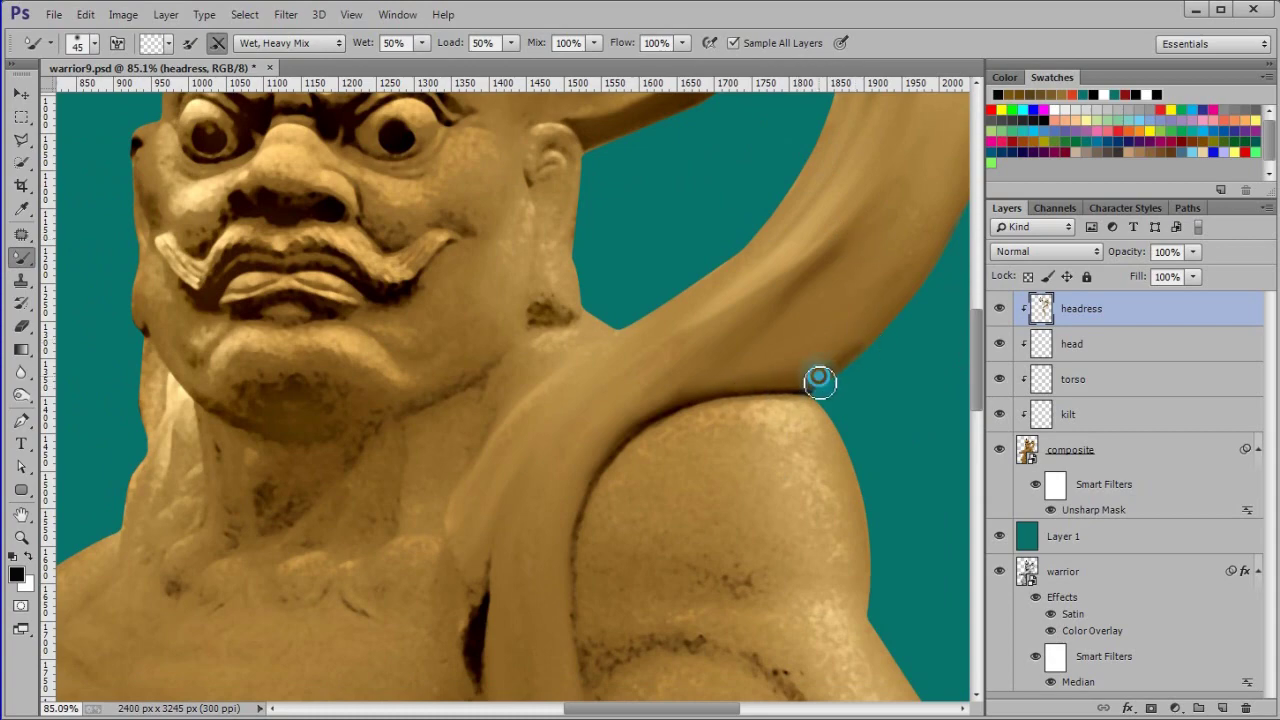
Even out the ribbon's drape over the shoulder and the outer curve and folds of its loop
left_click_drag(527, 655, 560, 225)
left_click_drag(734, 576, 694, 563)
mouse_move(820, 110)
left_mouse_down()
mouse_move(760, 226)
mouse_move(720, 361)
left_mouse_up()
left_click_drag(756, 195, 783, 315)
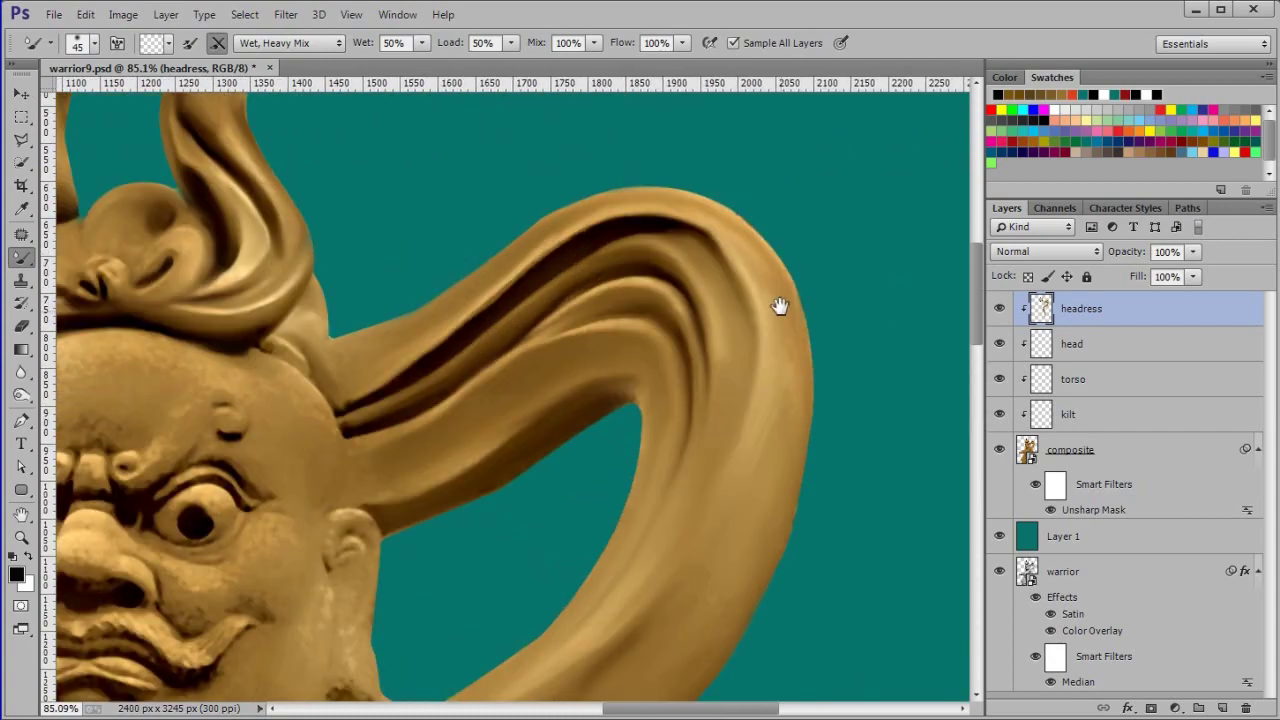
left_click_drag(521, 278, 724, 214)
mouse_move(371, 200)
left_mouse_down()
mouse_move(426, 249)
mouse_move(537, 426)
left_mouse_up()
left_click_drag(384, 363, 332, 422)
mouse_move(428, 316)
left_mouse_down()
mouse_move(400, 240)
mouse_move(409, 277)
mouse_move(425, 260)
left_mouse_up()
Refine the headdress knot and the ribbon's dark creases next to the head, reducing the Mixer Brush to 20 px
key("bracketleft")
key("bracketleft")
key("bracketleft")
scroll(515, 418, "up", 4)
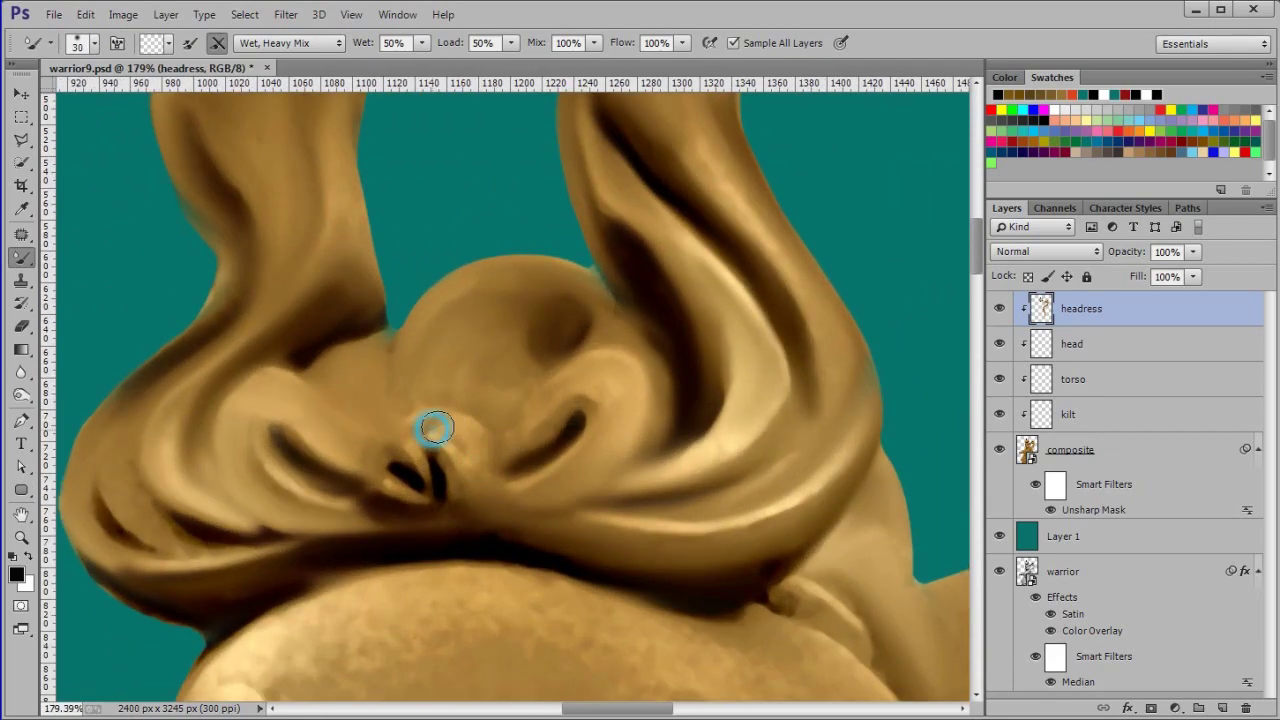
left_click_drag(828, 576, 506, 326)
key("bracketleft")
scroll(580, 523, "down", 3)
scroll(843, 357, "up", 3)
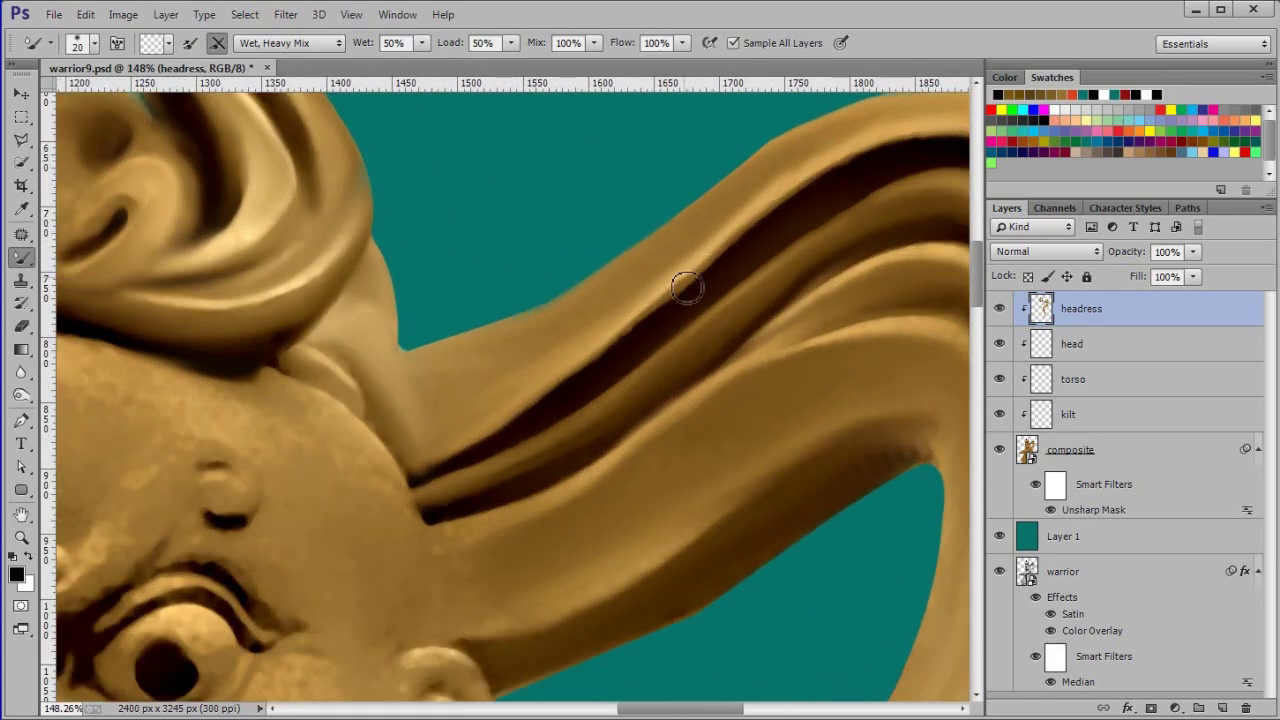
left_click_drag(711, 363, 557, 457)
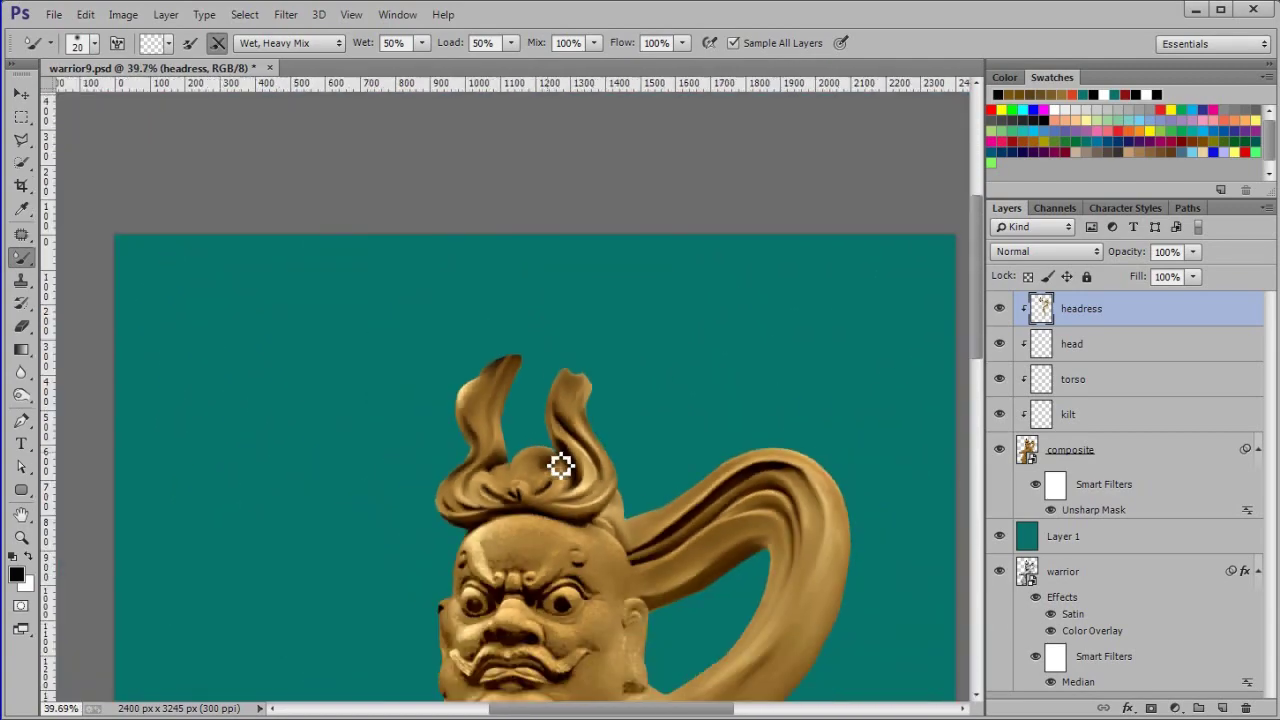
scroll(563, 466, "down", 3)
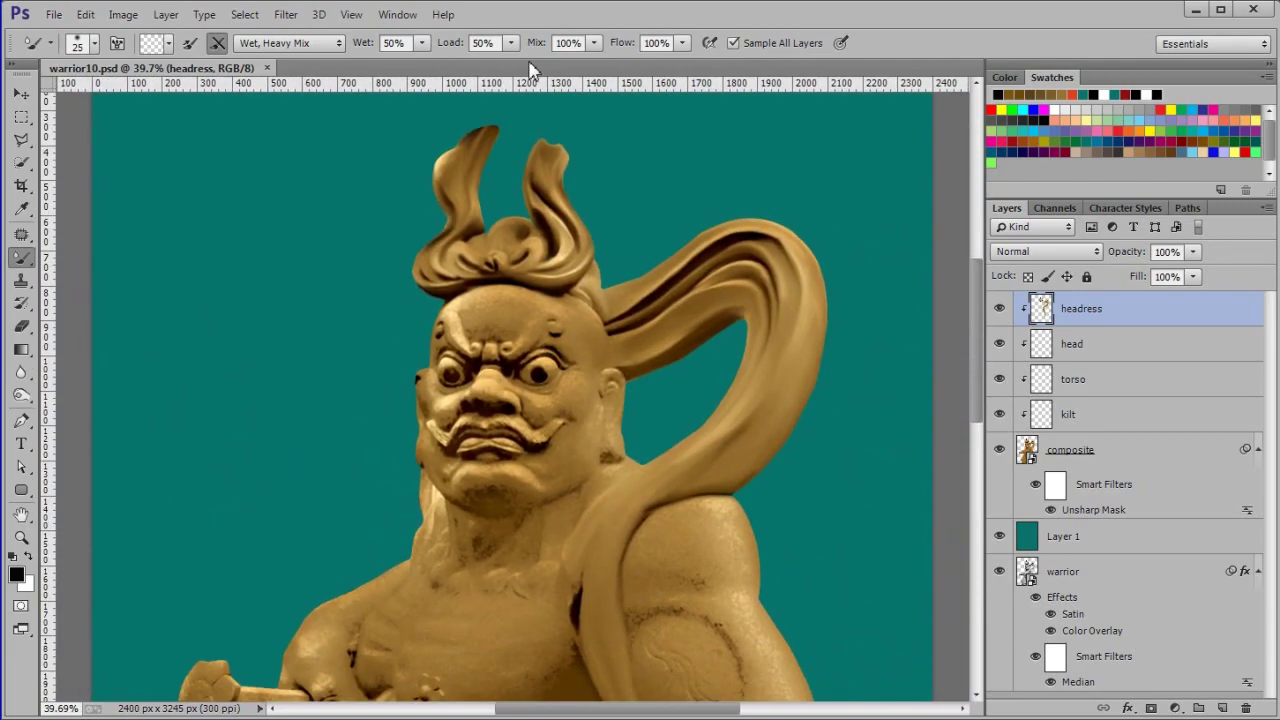
On the head layer, smooth the forehead and the top of the skull with a 25 px Mixer Brush
left_click(1143, 345)
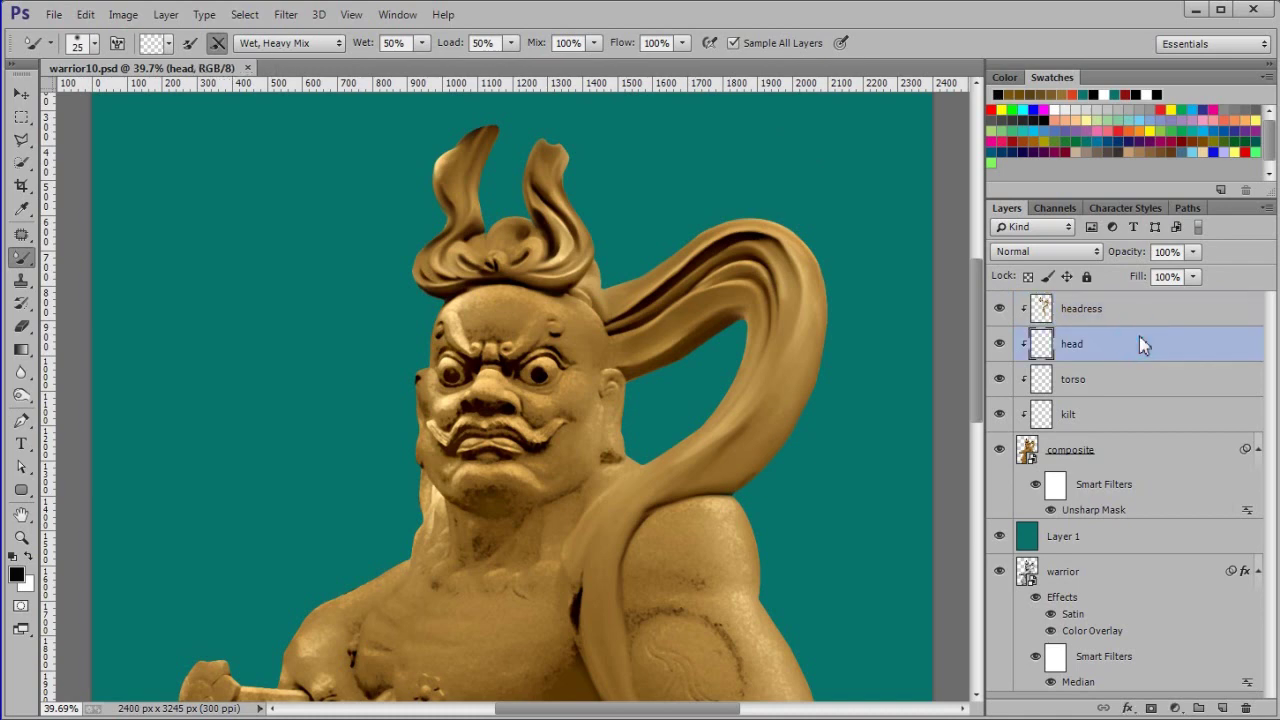
scroll(457, 443, "up", 5)
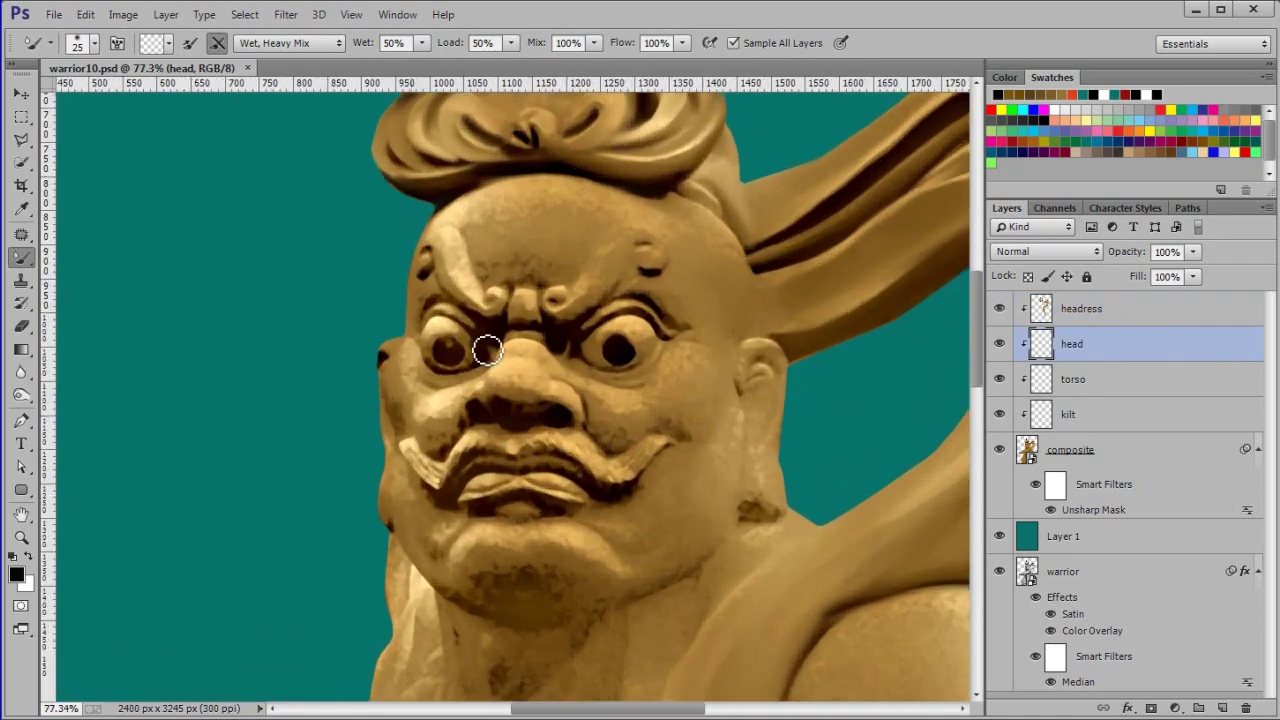
scroll(491, 331, "up", 1)
scroll(491, 331, "down", 1)
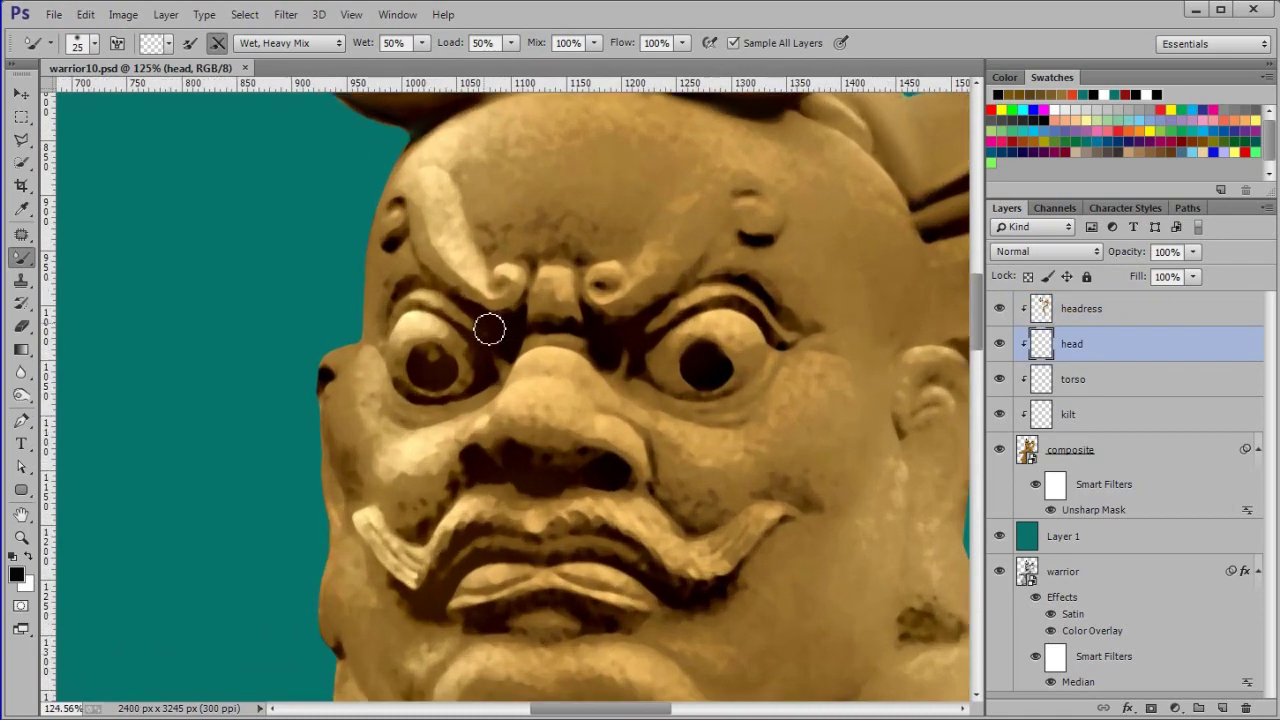
left_click_drag(451, 190, 506, 148)
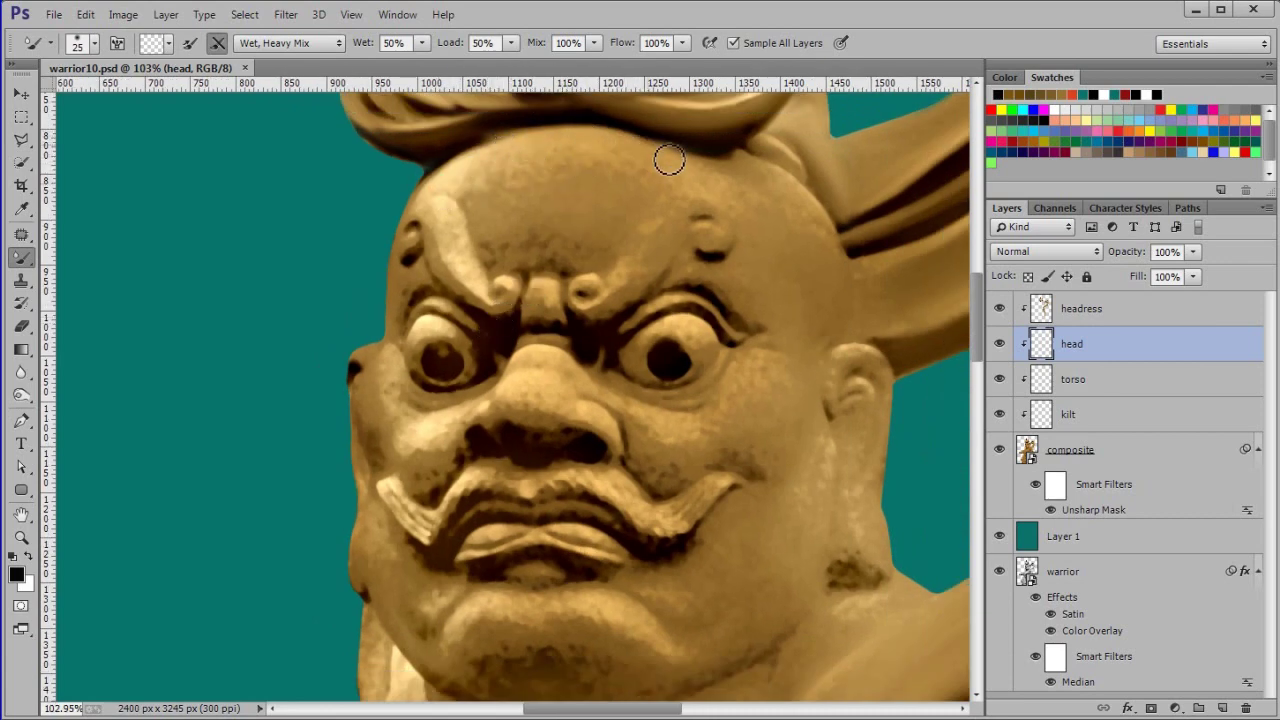
left_click_drag(450, 196, 553, 170)
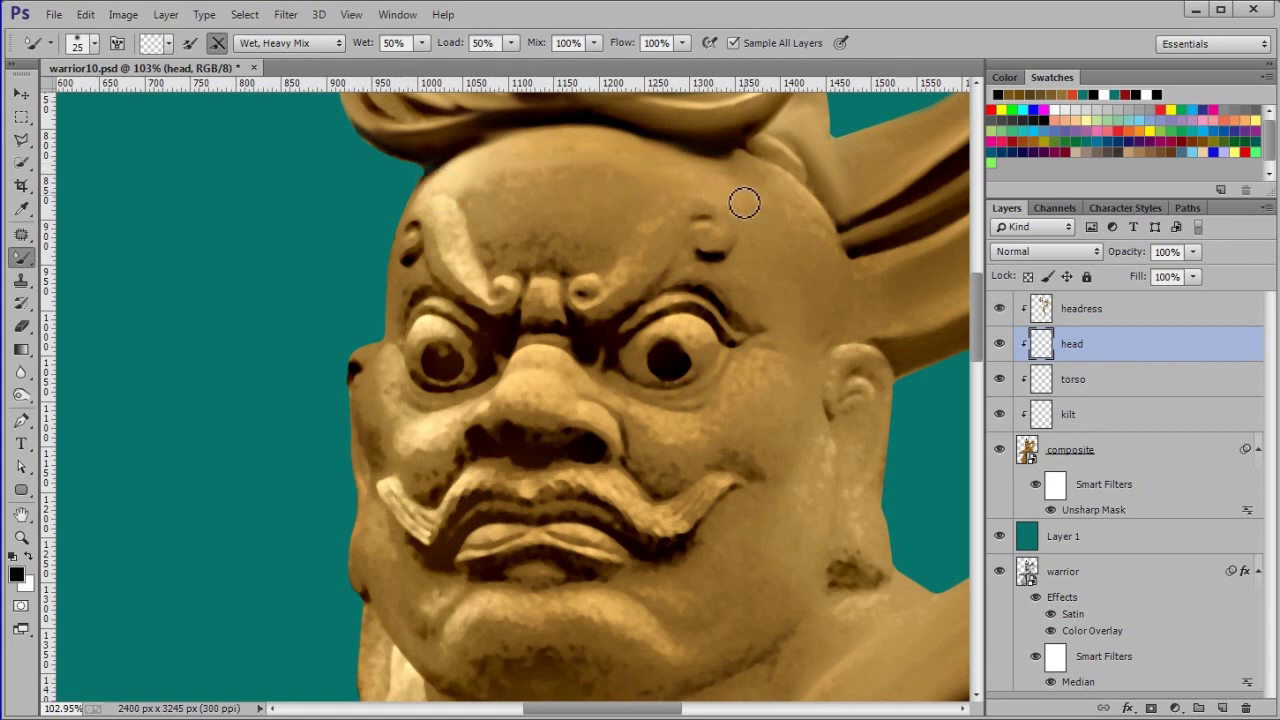
left_click_drag(515, 156, 613, 158)
mouse_move(753, 171)
left_mouse_down()
mouse_move(743, 163)
mouse_move(808, 194)
mouse_move(759, 206)
left_mouse_up()
mouse_move(592, 294)
left_mouse_down()
mouse_move(691, 205)
mouse_move(615, 285)
mouse_move(529, 273)
left_mouse_up()
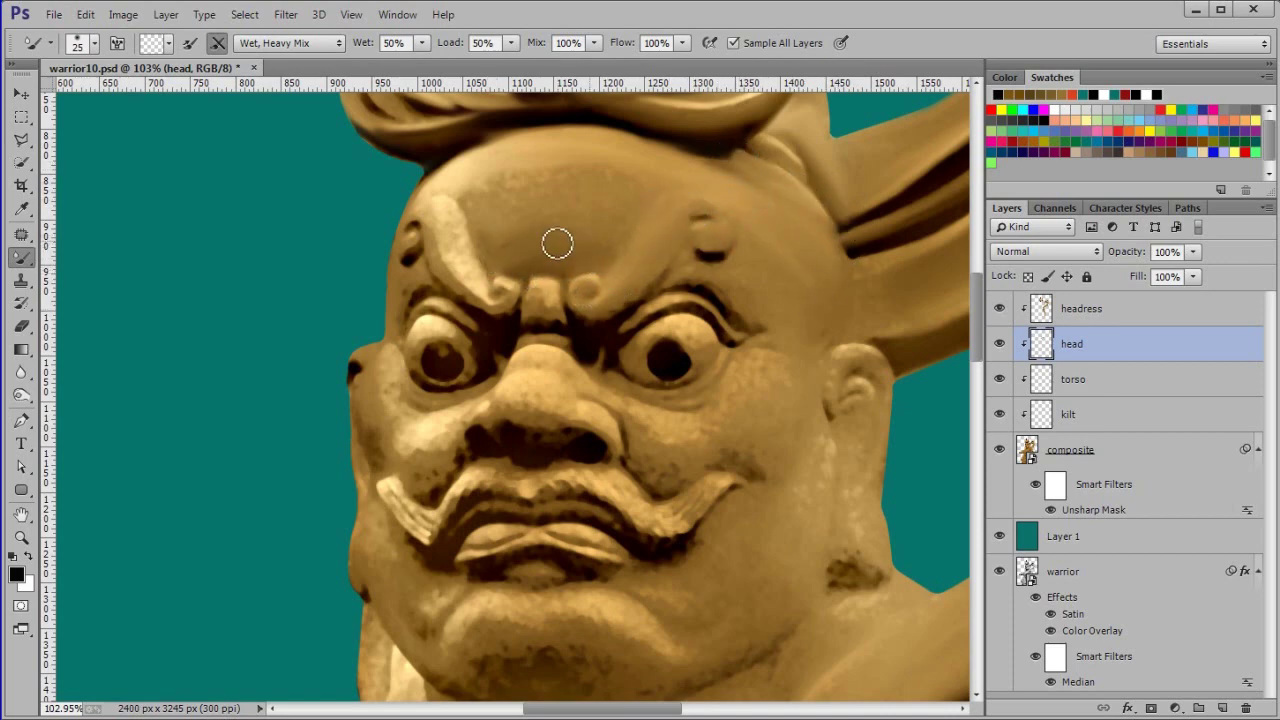
Blend the raised eyebrows, cheeks, jaw and chin into smooth shading with the Mixer Brush
mouse_move(477, 197)
left_mouse_down()
mouse_move(468, 265)
mouse_move(528, 300)
mouse_move(474, 296)
mouse_move(452, 187)
mouse_move(408, 257)
mouse_move(445, 293)
mouse_move(438, 270)
mouse_move(412, 258)
mouse_move(524, 331)
mouse_move(470, 307)
mouse_move(555, 339)
mouse_move(620, 322)
left_mouse_up()
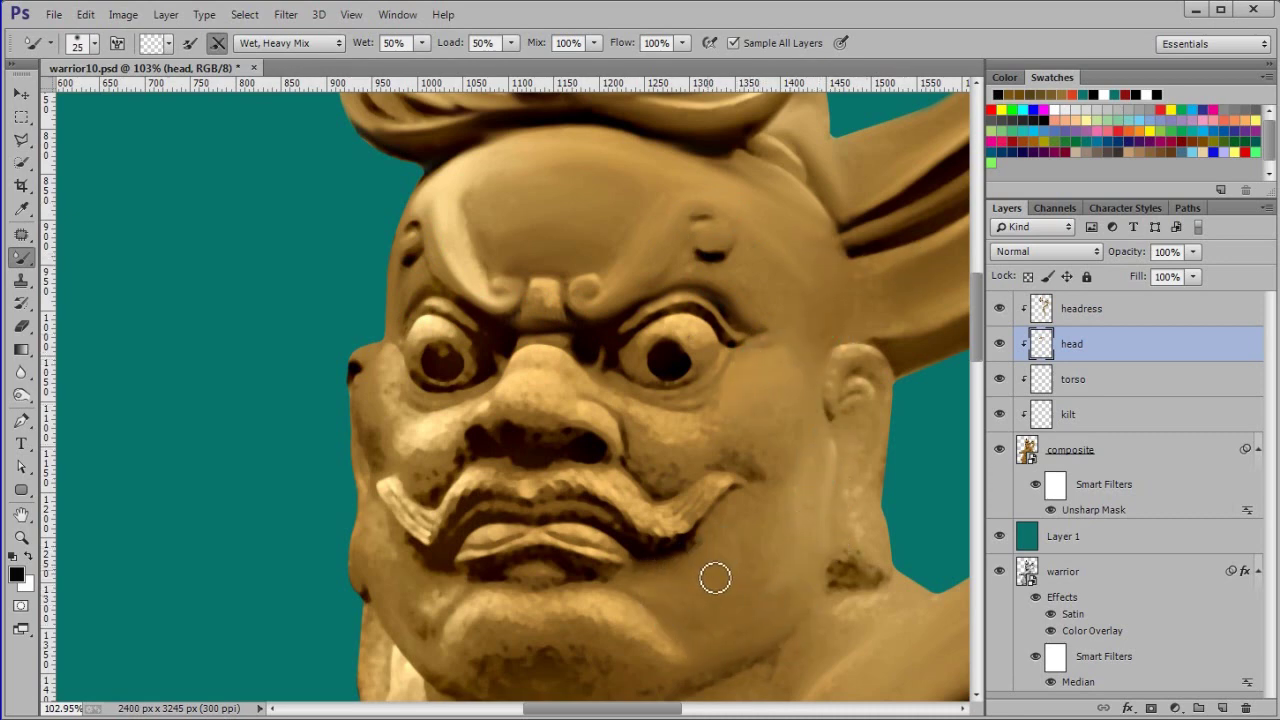
mouse_move(375, 376)
left_mouse_down()
mouse_move(366, 537)
mouse_move(574, 663)
mouse_move(505, 658)
left_mouse_up()
mouse_move(481, 666)
left_mouse_down()
mouse_move(483, 506)
mouse_move(573, 528)
mouse_move(437, 464)
mouse_move(820, 466)
mouse_move(742, 506)
left_mouse_up()
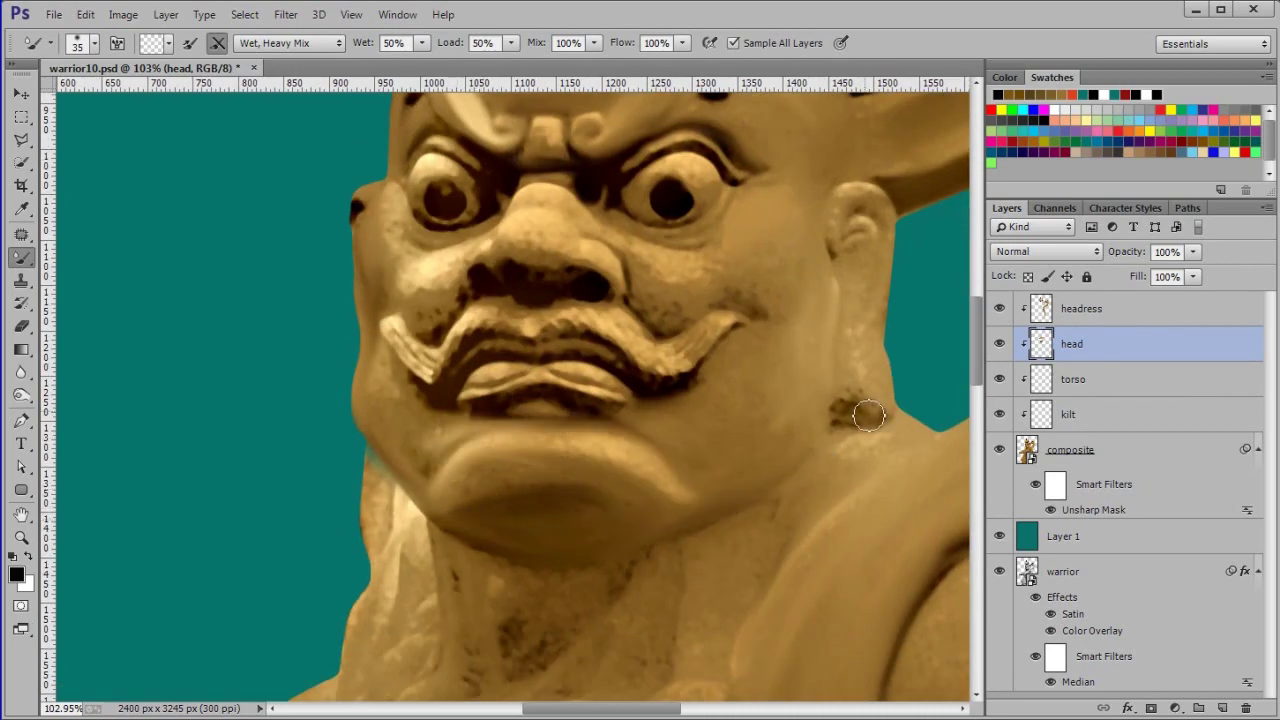
Smooth the ear and earlobe, the cheeks above the mustache, and the nose with a 35 px Mixer Brush
left_click_drag(852, 397, 842, 241)
left_click_drag(712, 256, 757, 265)
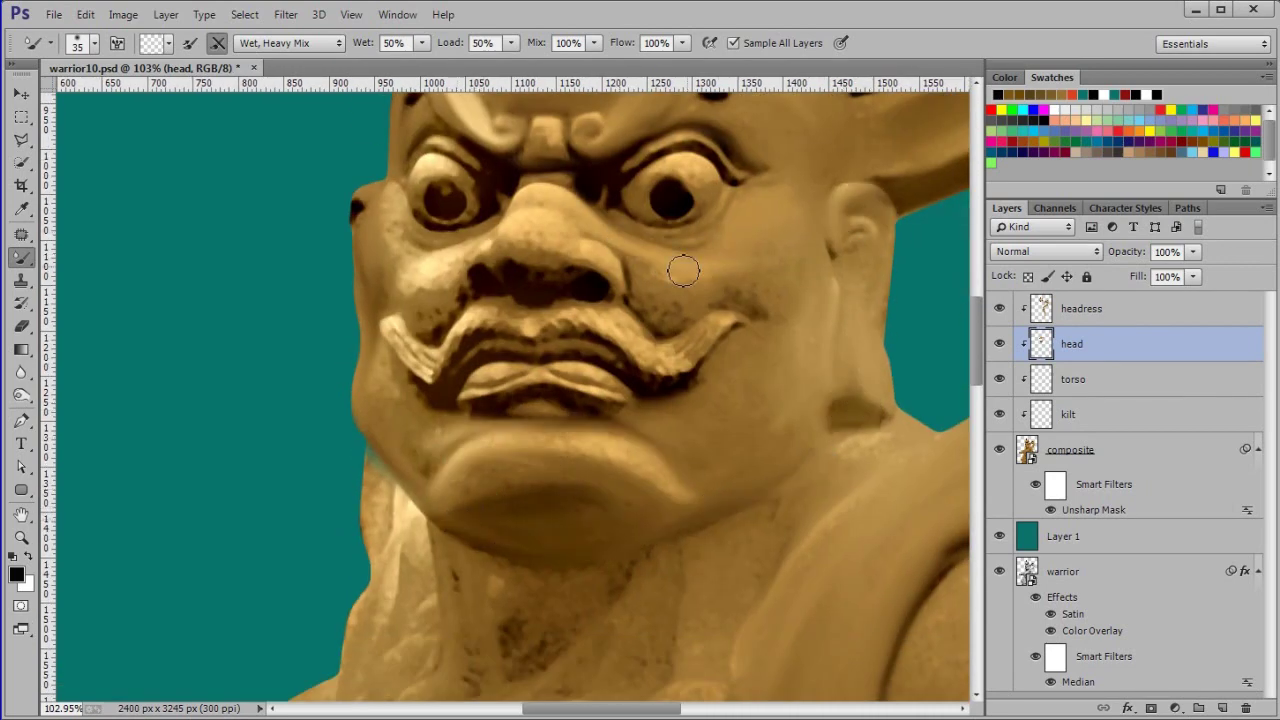
mouse_move(532, 222)
left_mouse_down()
mouse_move(482, 250)
mouse_move(408, 251)
mouse_move(357, 206)
mouse_move(347, 229)
left_mouse_up()
mouse_move(437, 355)
left_mouse_down()
mouse_move(466, 286)
mouse_move(760, 309)
mouse_move(667, 284)
mouse_move(774, 306)
mouse_move(614, 423)
mouse_move(469, 432)
mouse_move(477, 378)
mouse_move(421, 319)
left_mouse_up()
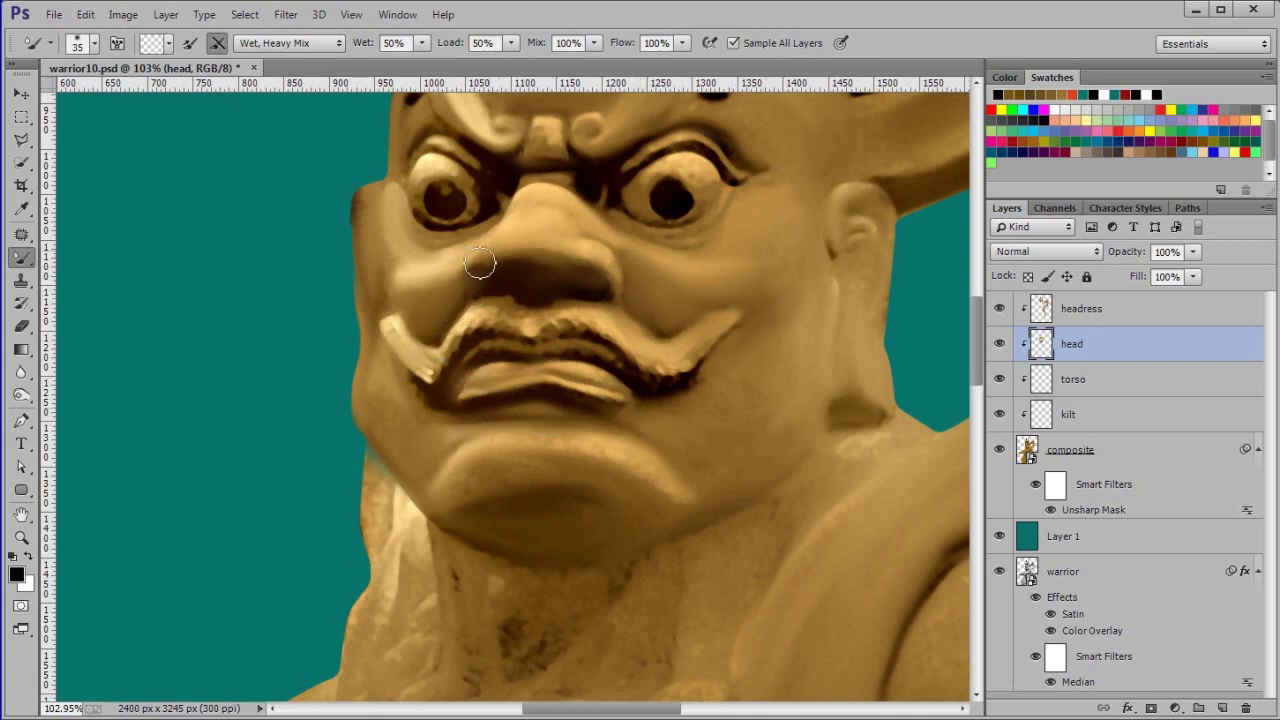
mouse_move(486, 207)
left_mouse_down()
mouse_move(716, 230)
mouse_move(642, 273)
left_mouse_up()
Blend the eyelids, eyeballs and dark creases around both eyes and the nose bridge with a 10 px Mixer Brush
scroll(631, 131, "up", 7)
left_click(723, 219)
left_click_drag(763, 235, 733, 310)
left_click(803, 235)
mouse_move(280, 208)
left_mouse_down()
mouse_move(311, 238)
mouse_move(223, 200)
mouse_move(233, 303)
left_mouse_up()
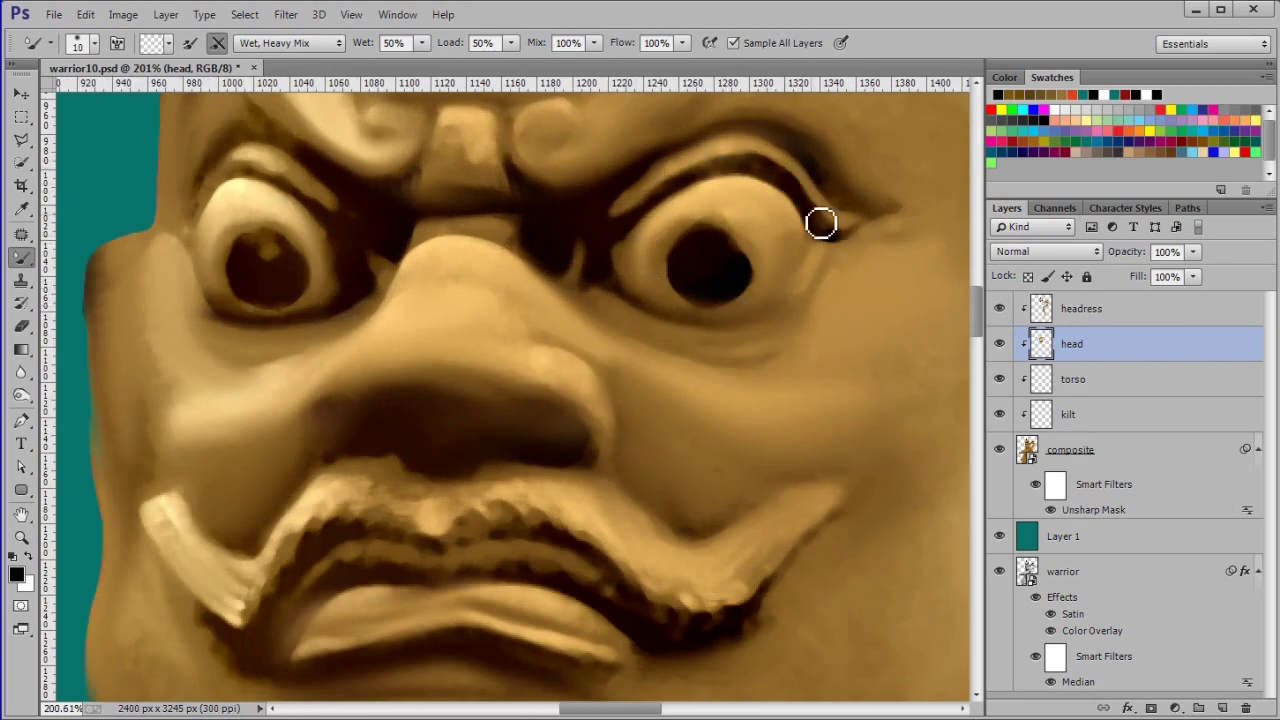
mouse_move(520, 366)
left_mouse_down()
mouse_move(537, 379)
mouse_move(602, 375)
left_mouse_up()
mouse_move(503, 309)
left_mouse_down()
mouse_move(576, 362)
mouse_move(561, 218)
left_mouse_up()
left_click_drag(435, 298, 558, 297)
left_click_drag(410, 228, 360, 280)
Smooth the mustache and the dark edges around the lips with a 20 px Mixer Brush
key("bracketright")
mouse_move(809, 300)
left_mouse_down()
mouse_move(788, 334)
mouse_move(803, 443)
mouse_move(351, 406)
mouse_move(430, 374)
mouse_move(600, 343)
left_mouse_up()
scroll(430, 374, "down", 3)
mouse_move(778, 374)
left_mouse_down()
mouse_move(749, 400)
mouse_move(678, 408)
left_mouse_up()
left_click_drag(422, 362, 366, 417)
left_click_drag(343, 371, 325, 422)
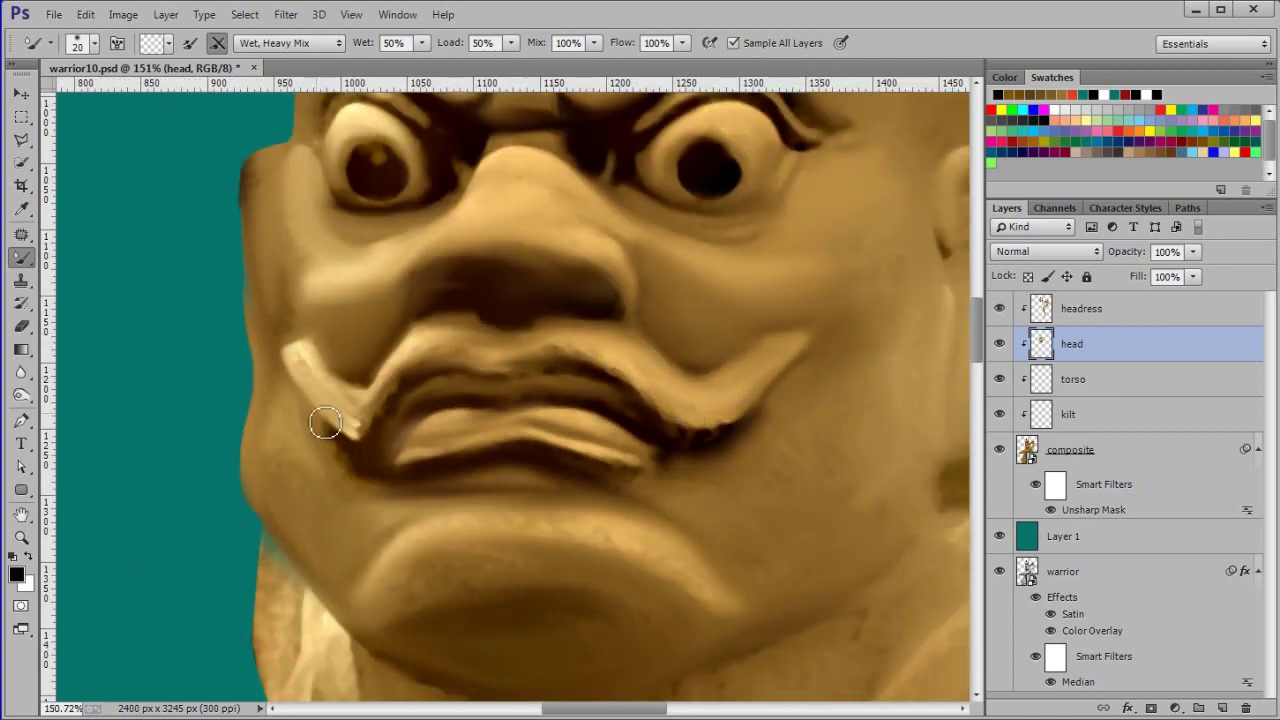
Blend the chin's underside and the front of the neck, enlarging the Mixer Brush to 35 px
scroll(751, 283, "down", 5)
left_click_drag(567, 286, 458, 339)
mouse_move(640, 438)
left_mouse_down()
mouse_move(543, 574)
mouse_move(470, 517)
left_mouse_up()
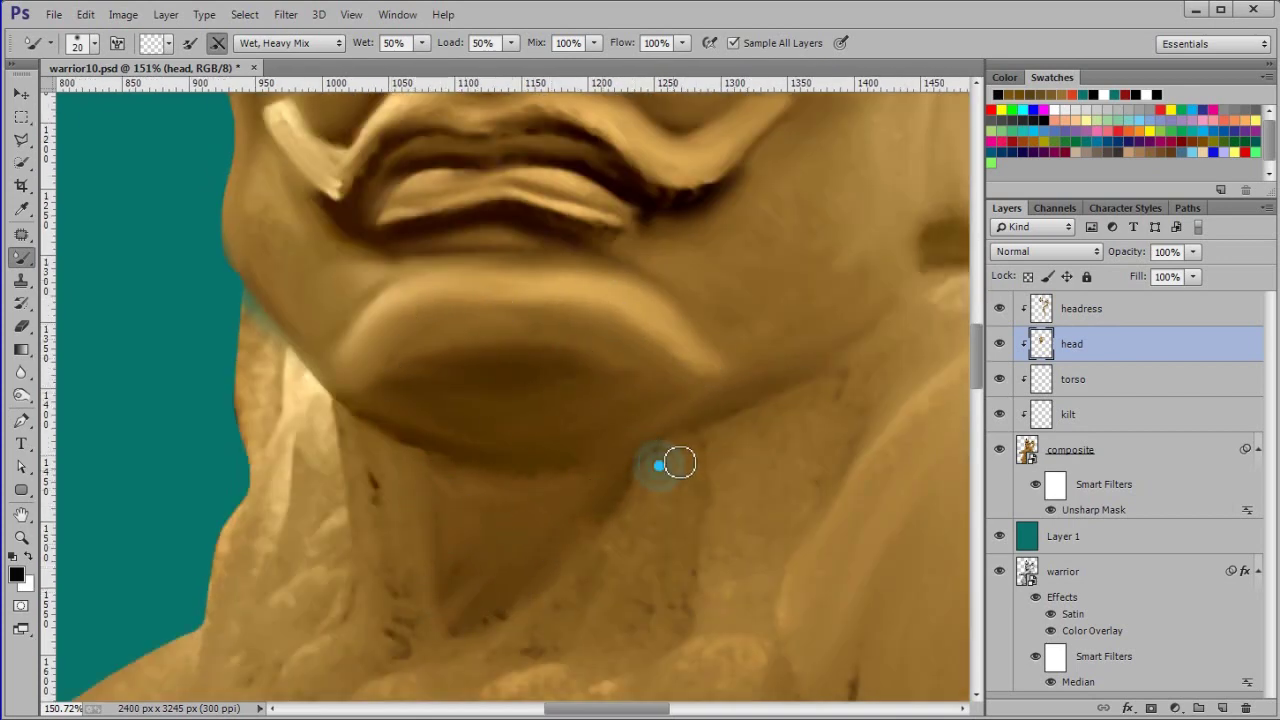
left_click_drag(602, 597, 598, 448)
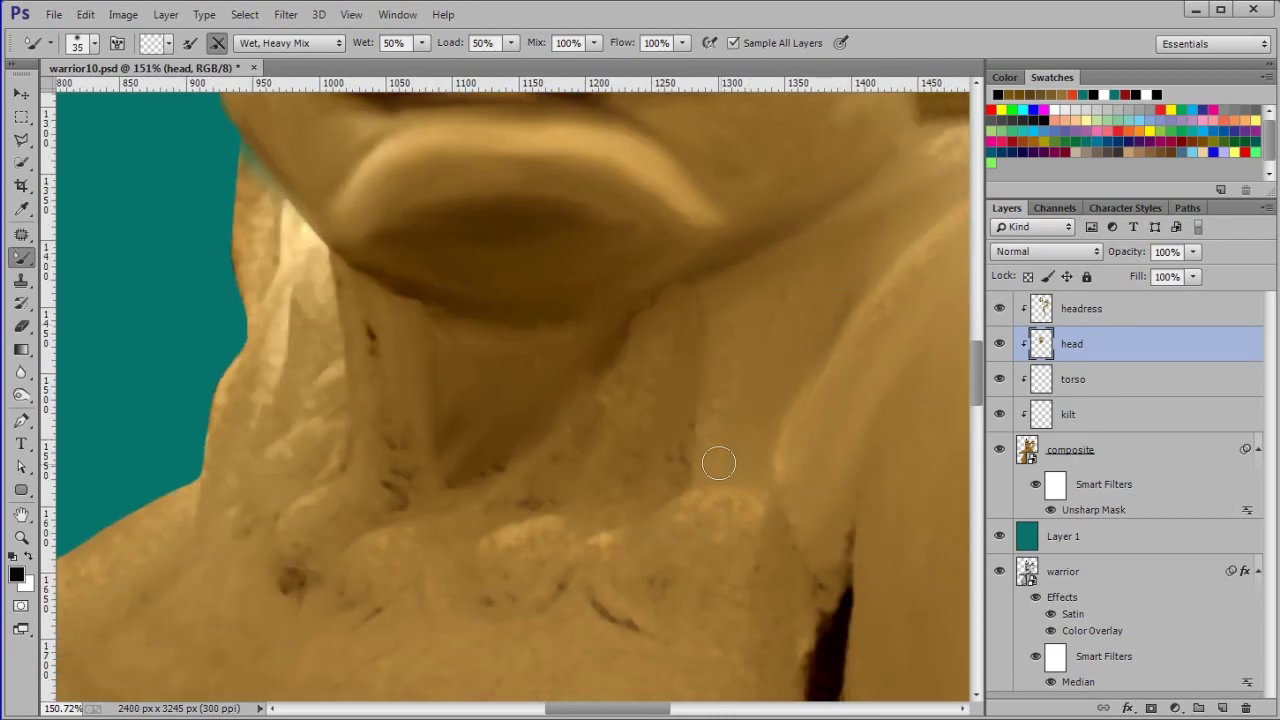
left_click_drag(446, 489, 384, 351)
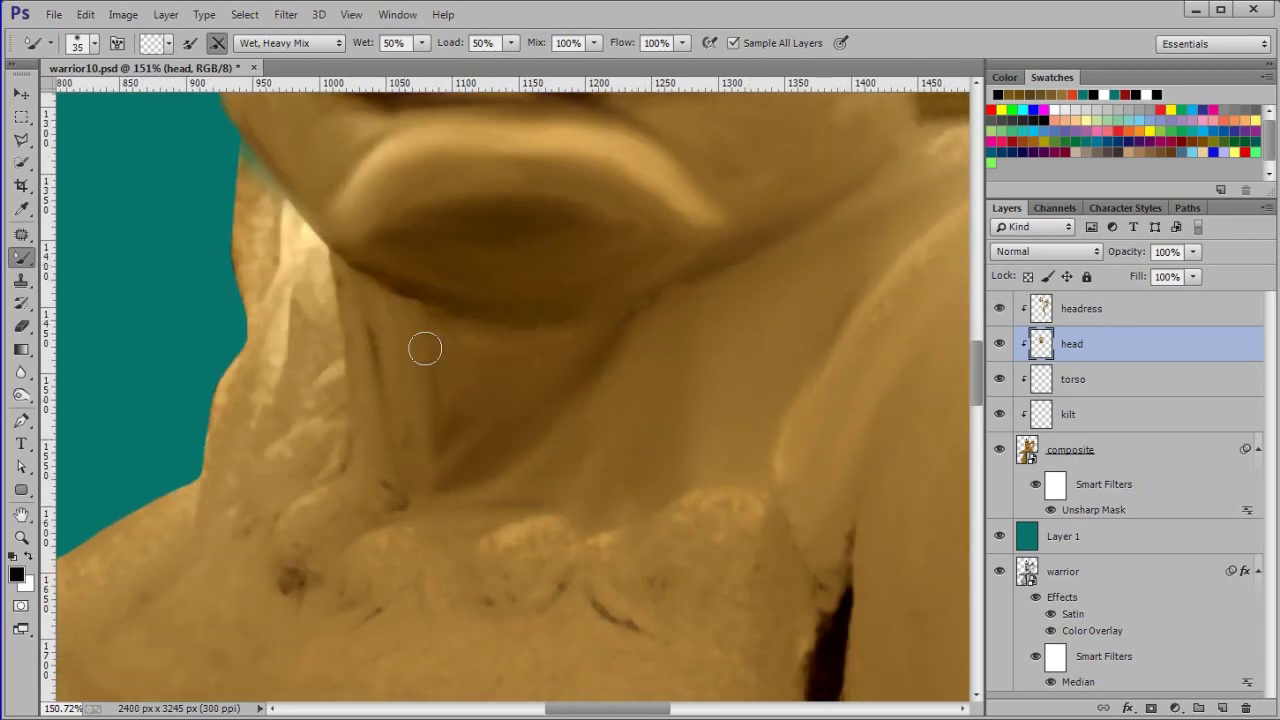
Smooth the rough folds beside the neck and the shadow line beneath the jaw
left_click_drag(318, 276, 328, 448)
mouse_move(258, 152)
left_mouse_down()
mouse_move(289, 271)
mouse_move(286, 443)
left_mouse_up()
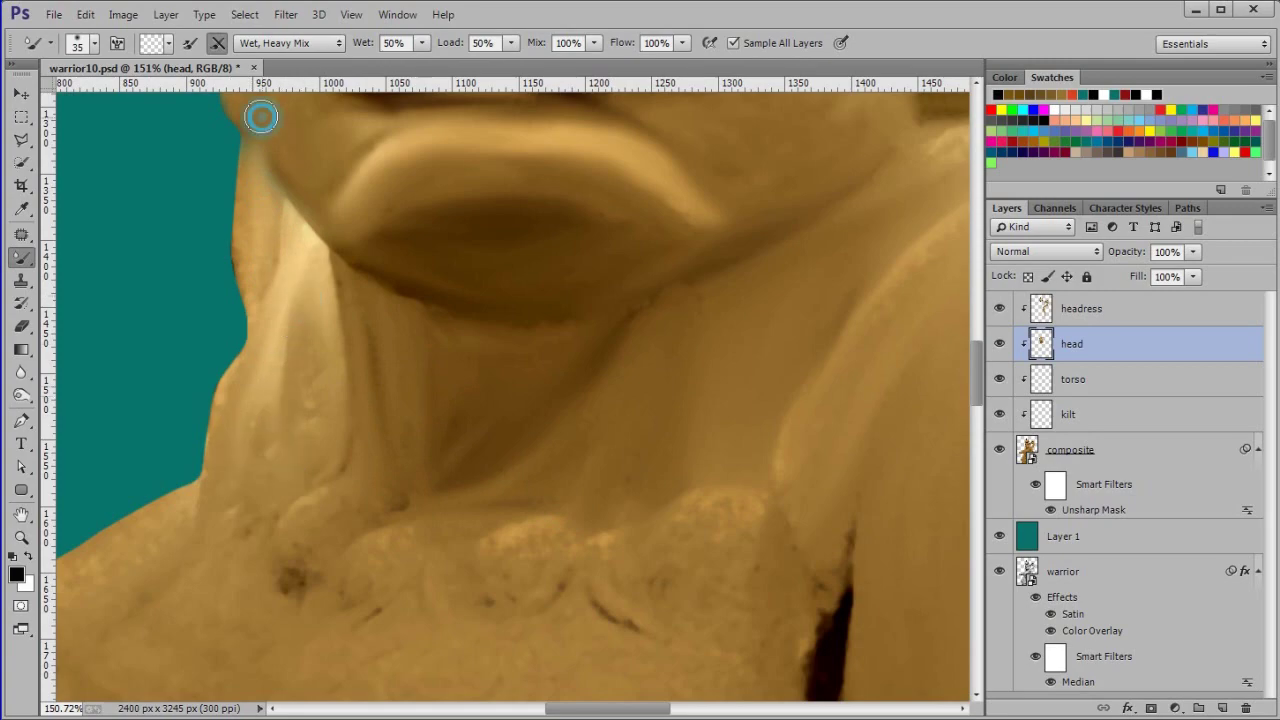
left_click_drag(307, 320, 336, 394)
left_click_drag(357, 417, 320, 463)
left_click_drag(372, 276, 408, 298)
left_click_drag(733, 285, 630, 320)
mouse_move(843, 450)
left_mouse_down()
mouse_move(549, 282)
mouse_move(389, 440)
mouse_move(712, 374)
left_mouse_up()
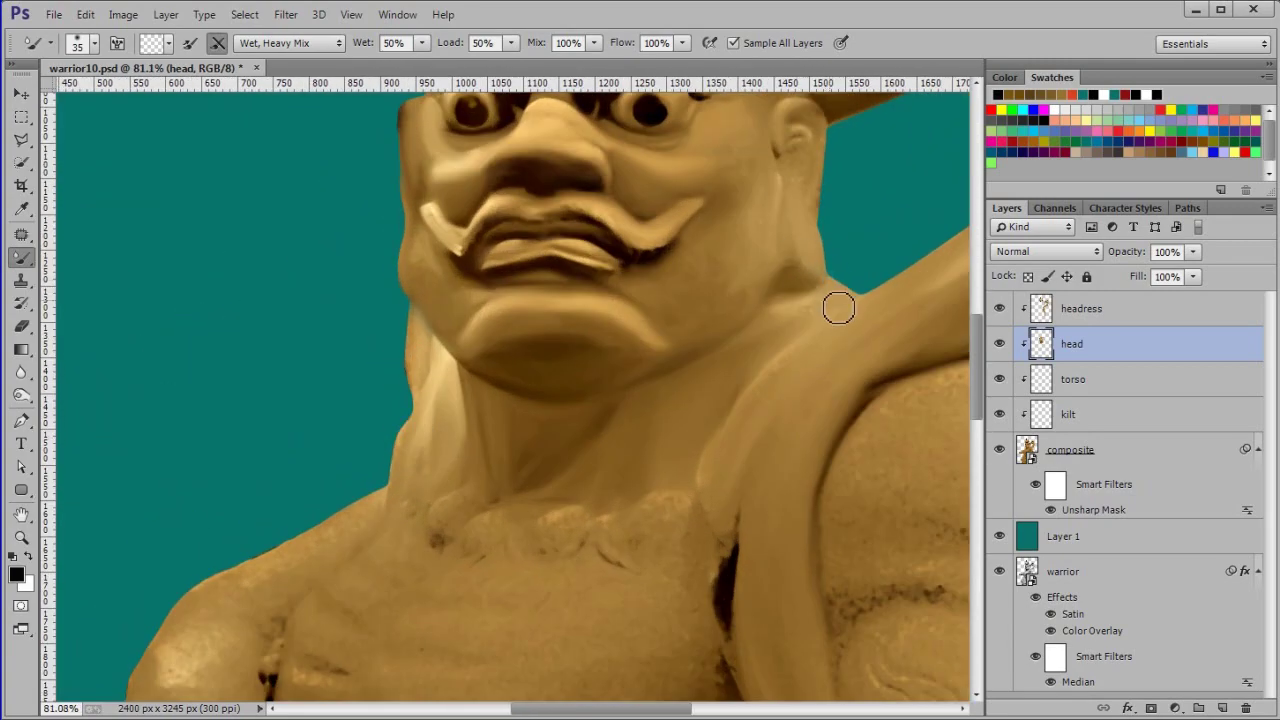
Blend the side of the head around the ear and the edge where the skull meets the ribbon
left_click_drag(742, 178, 737, 383)
left_click_drag(732, 296, 882, 218)
left_click_drag(383, 153, 394, 206)
left_click_drag(757, 155, 676, 283)
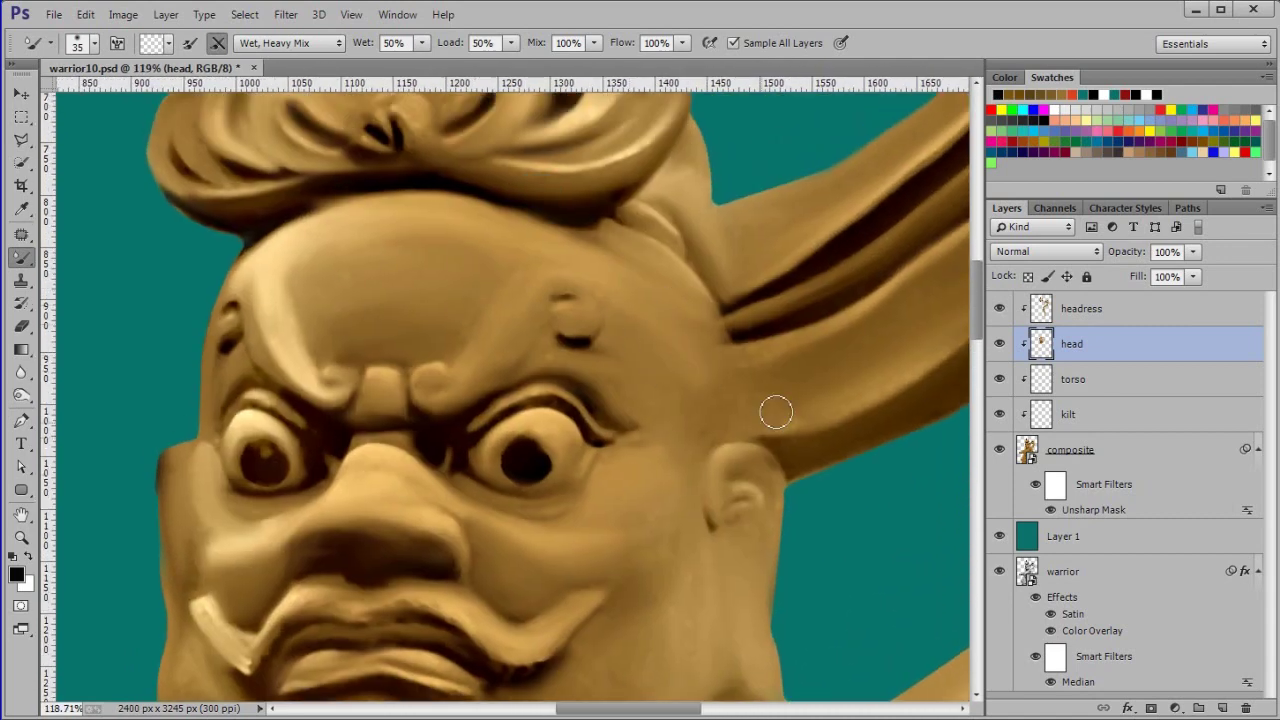
Blend the rough tones along the jaw and the side of the neck with the 35 px Mixer Brush
left_click_drag(659, 415, 630, 212)
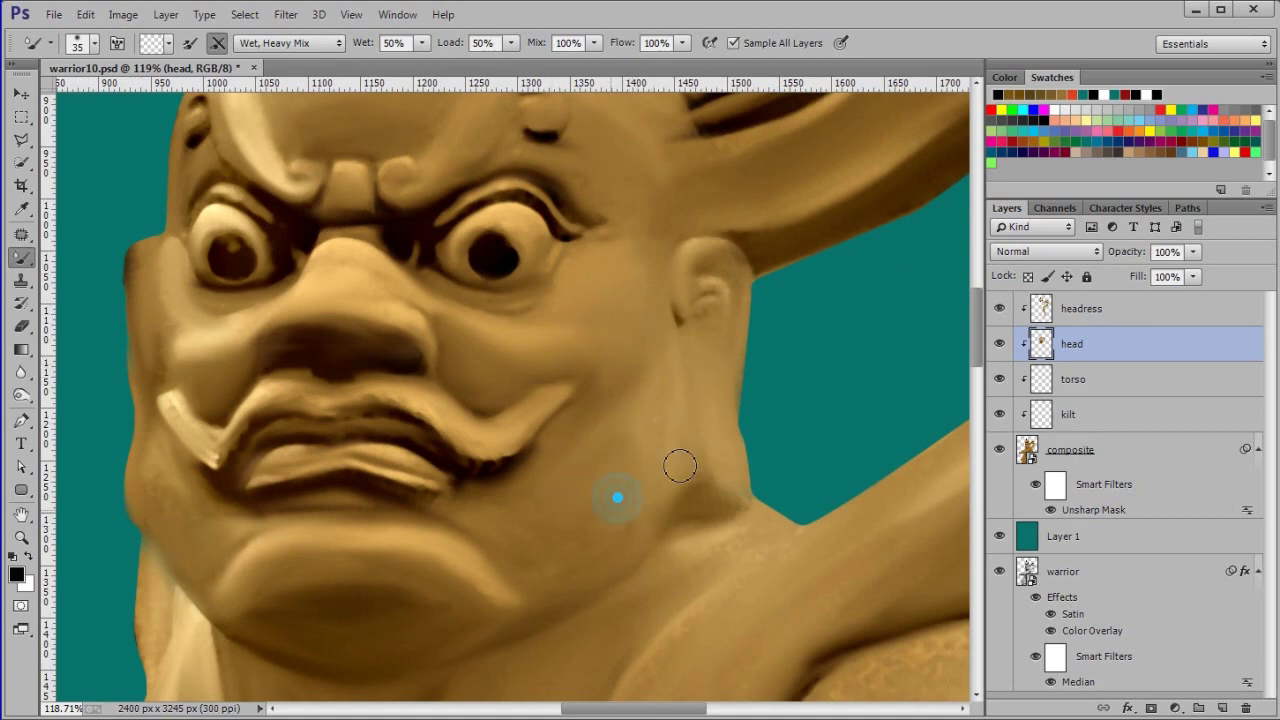
left_click_drag(632, 600, 697, 576)
left_click_drag(576, 526, 801, 303)
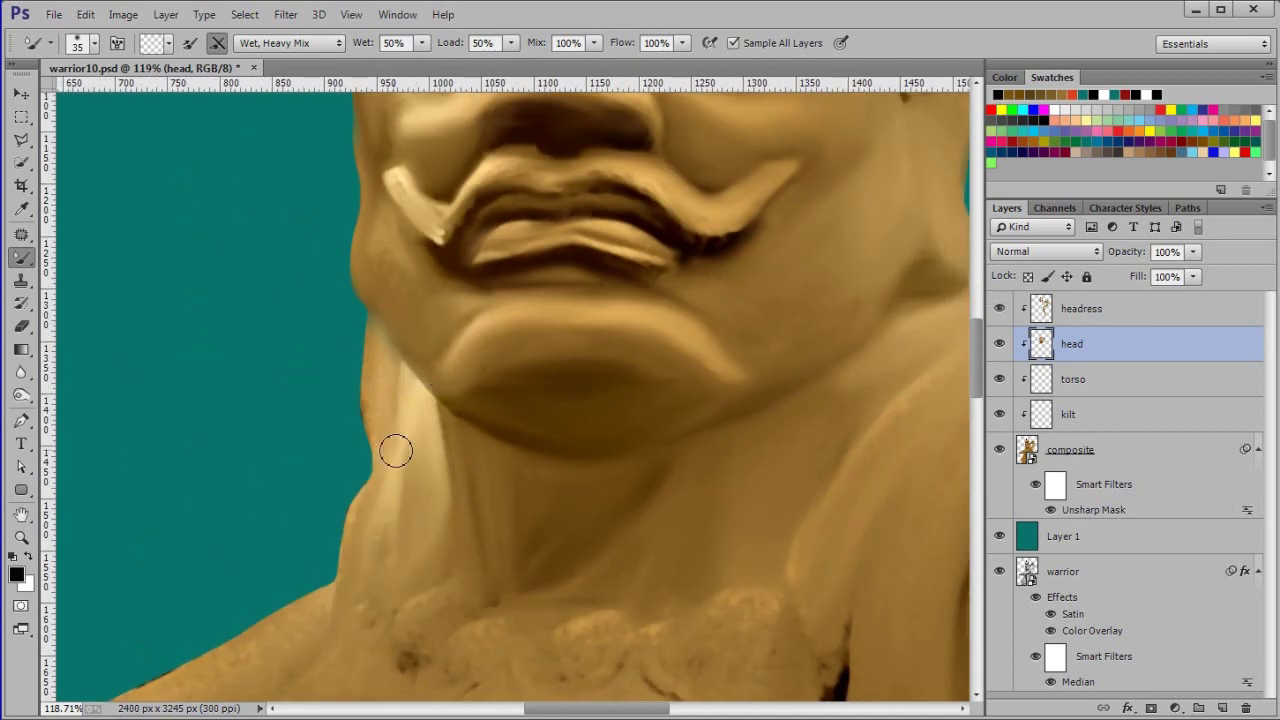
left_click_drag(484, 598, 508, 568)
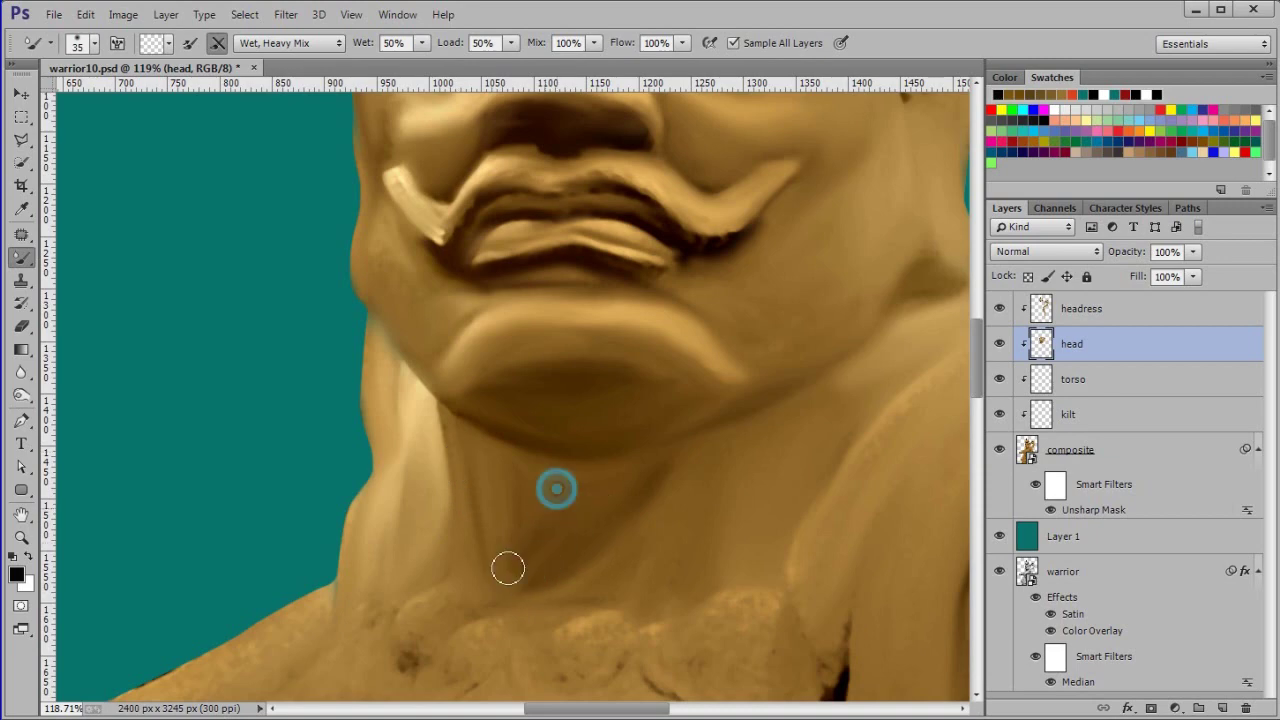
left_click_drag(955, 349, 726, 324)
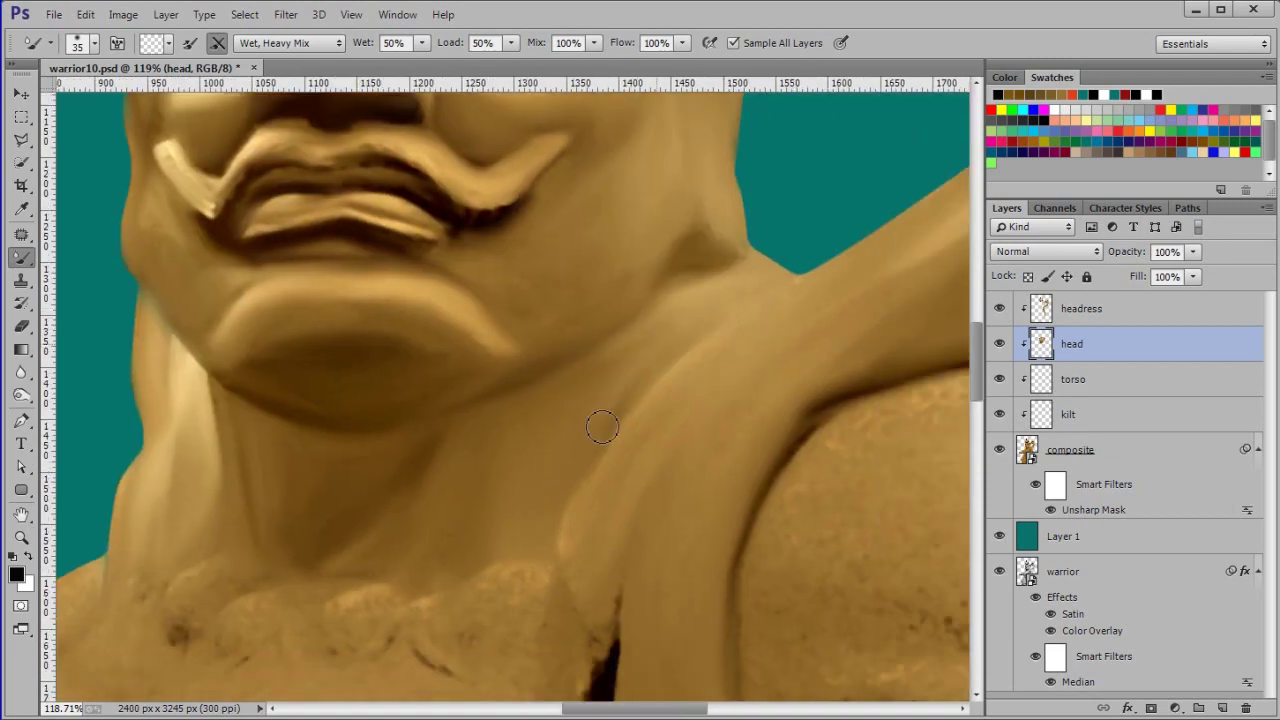
Reduce the Mixer Brush to 25 px and touch up the cheeks and the mustache tip on the head layer
scroll(725, 270, "down", 2)
scroll(651, 409, "up", 4)
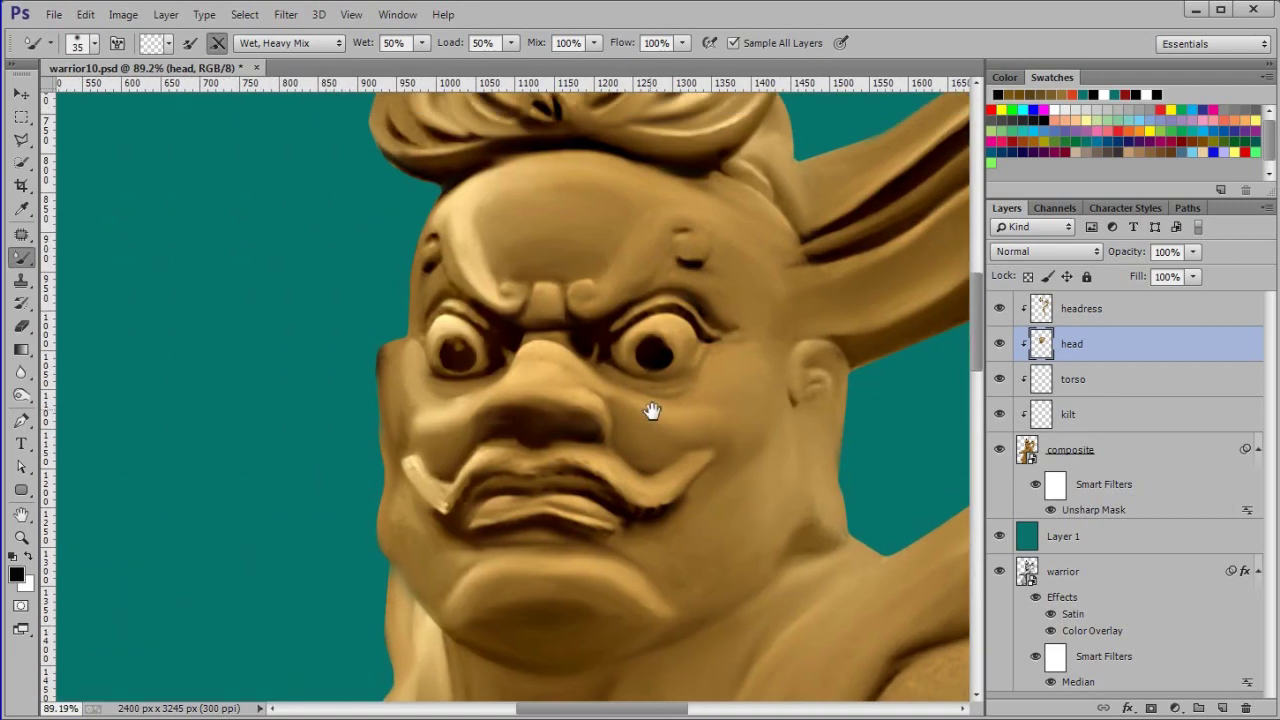
left_click_drag(386, 560, 360, 529)
scroll(751, 306, "down", 1)
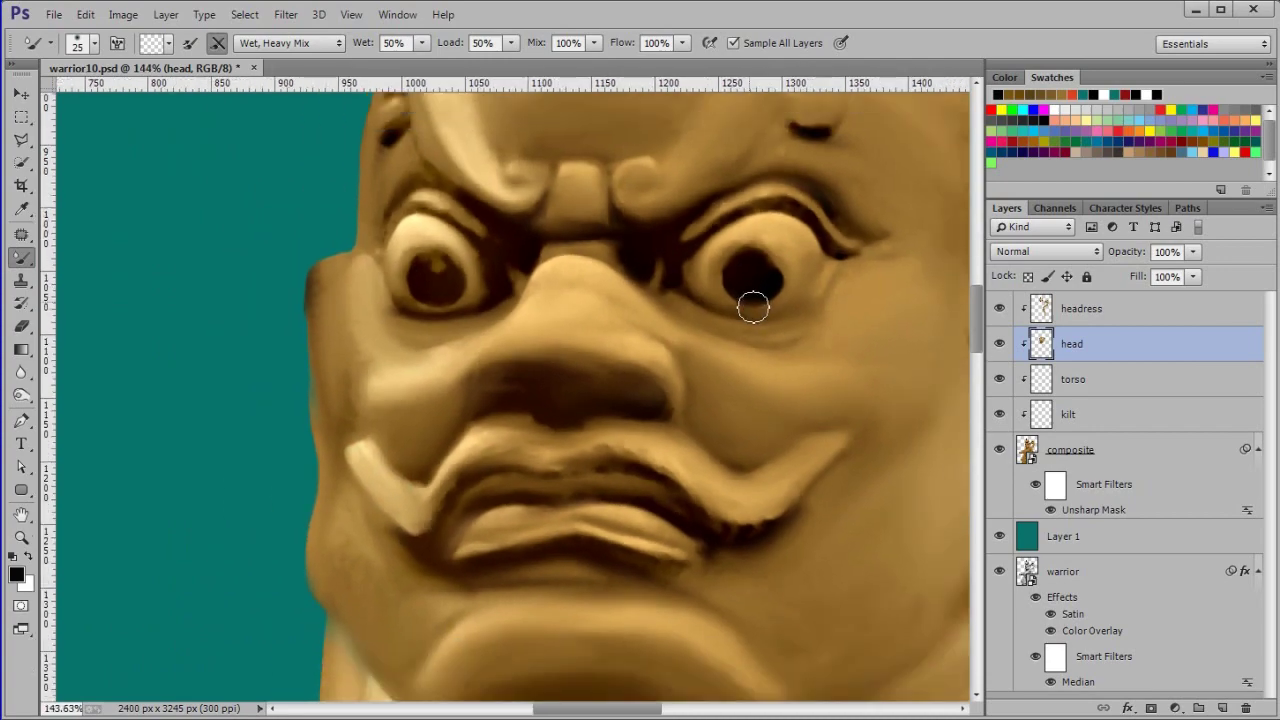
scroll(752, 228, "up", 2)
left_click_drag(884, 331, 736, 85)
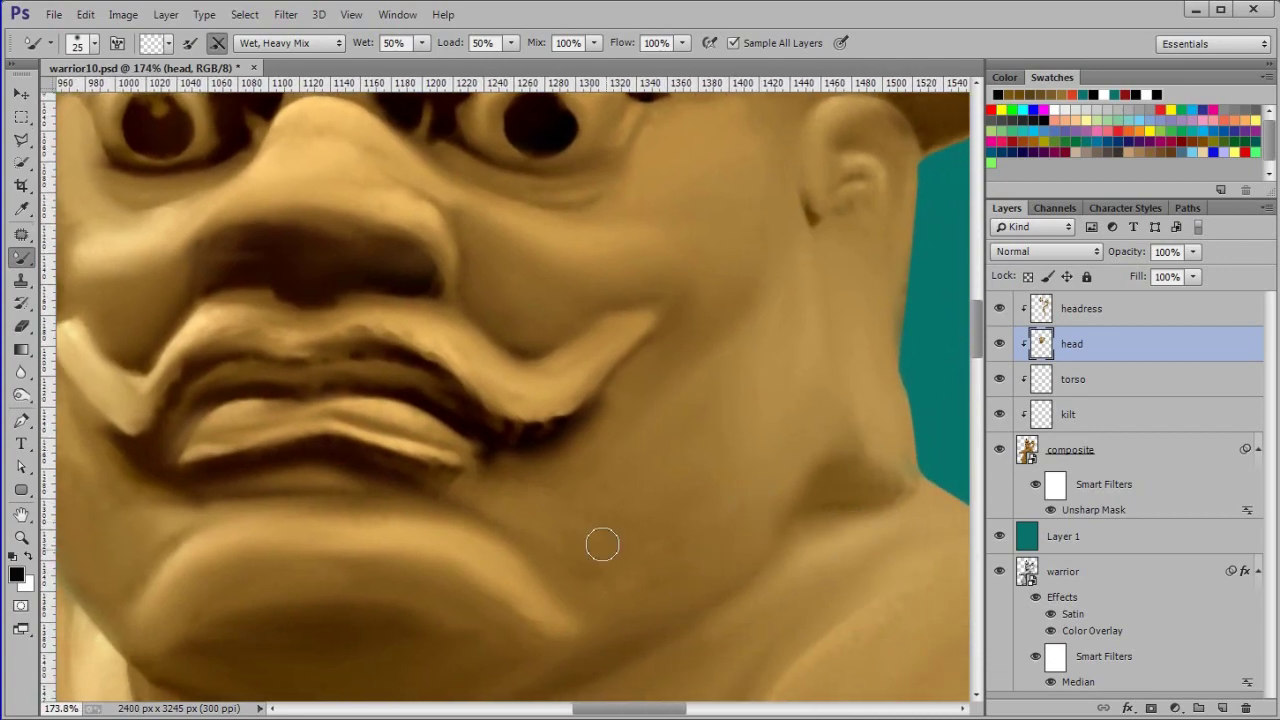
left_click_drag(559, 517, 709, 297)
scroll(600, 586, "down", 2)
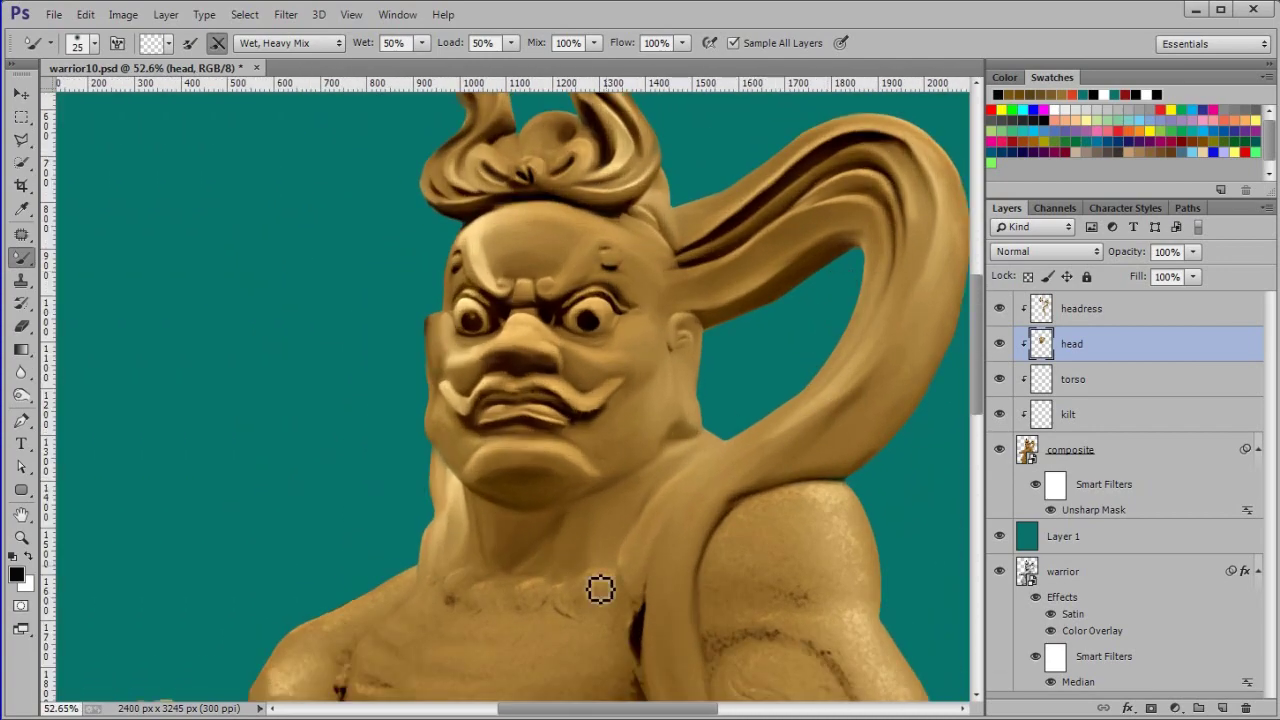
scroll(577, 349, "up", 1)
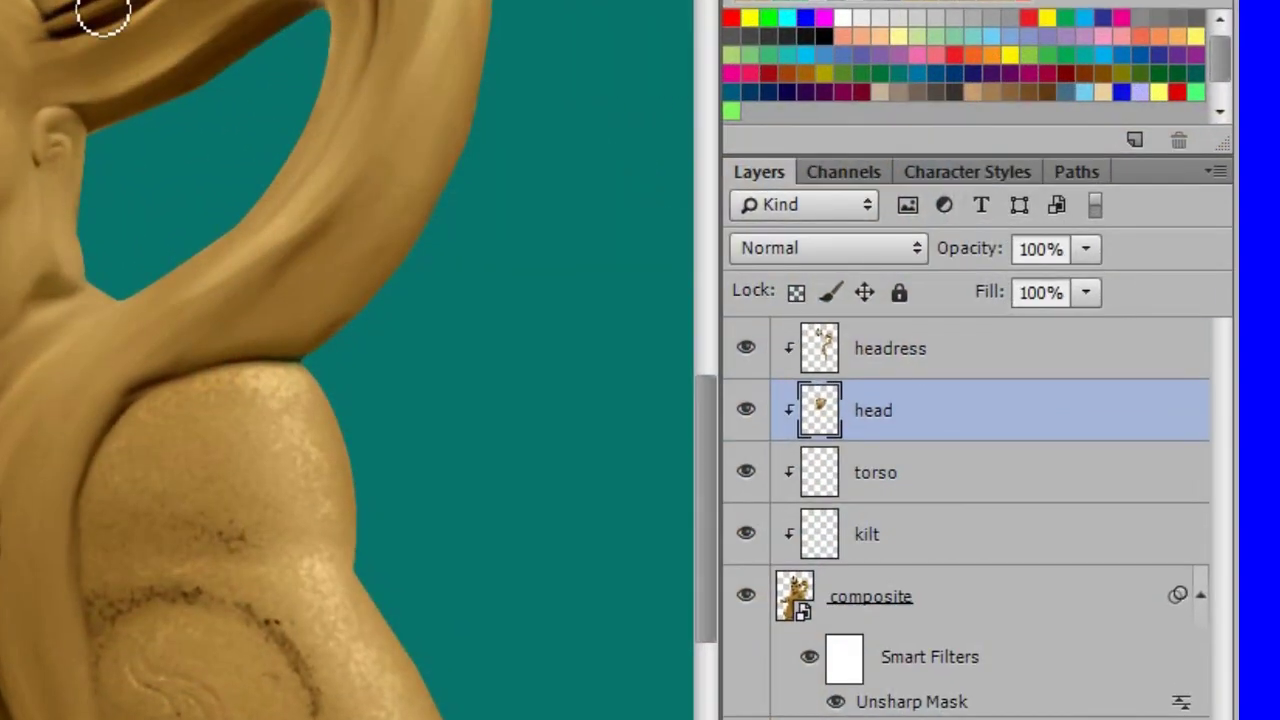
Make the torso layer active and set the Mixer Brush's Mix to 30% and Flow to 25%
left_click(973, 471)
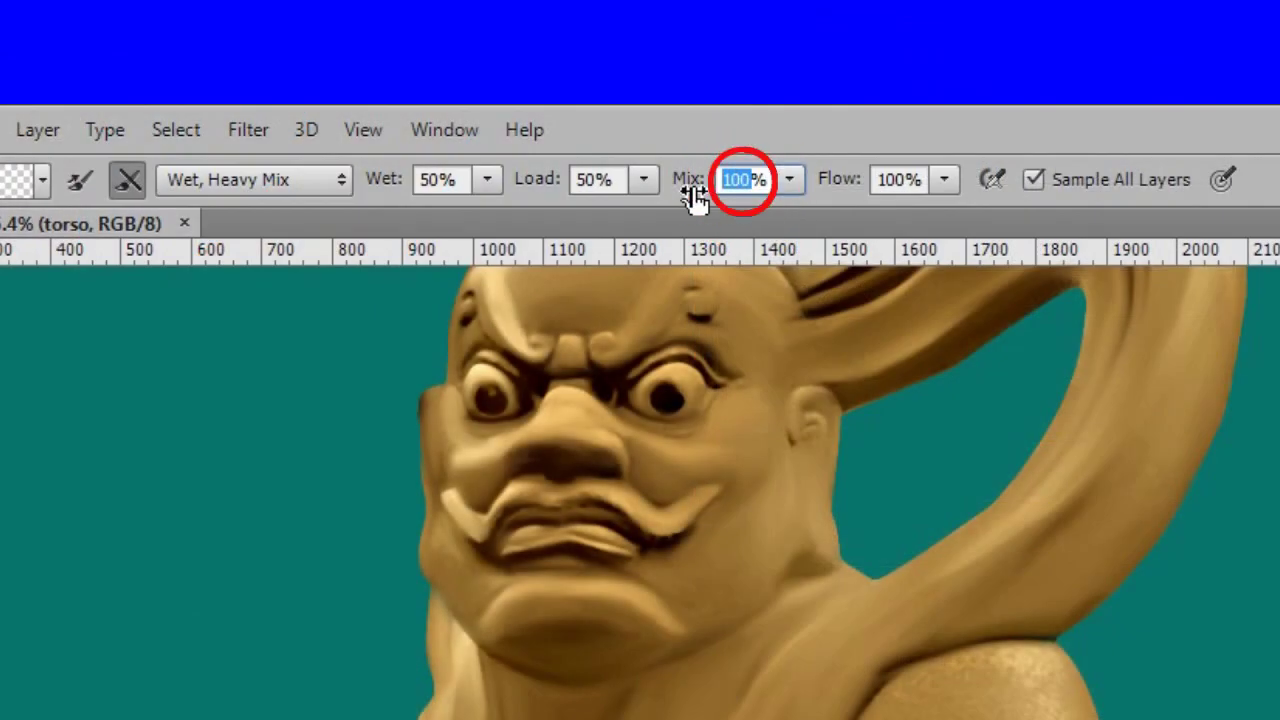
type("30")
key("Return")
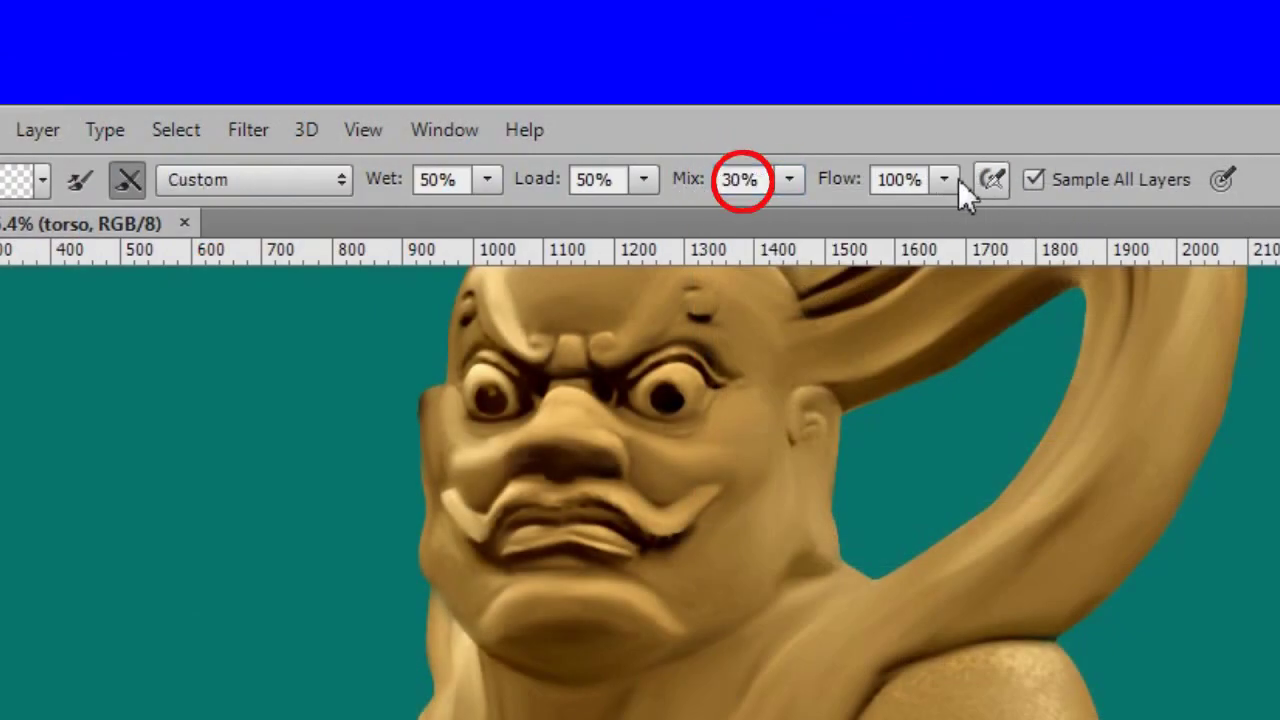
double_click(915, 178)
type("25")
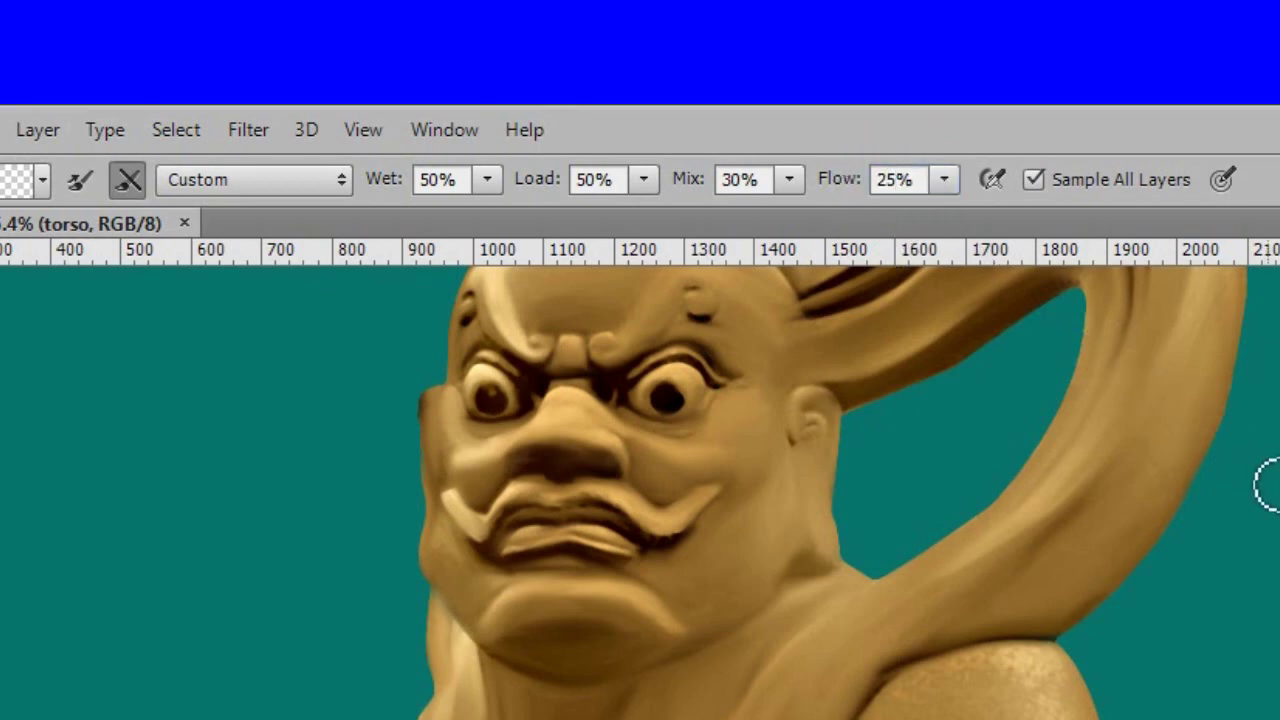
Smooth the mottled highlight and grain across the top of the shoulder beneath the ribbon
scroll(1000, 710, "up", 3)
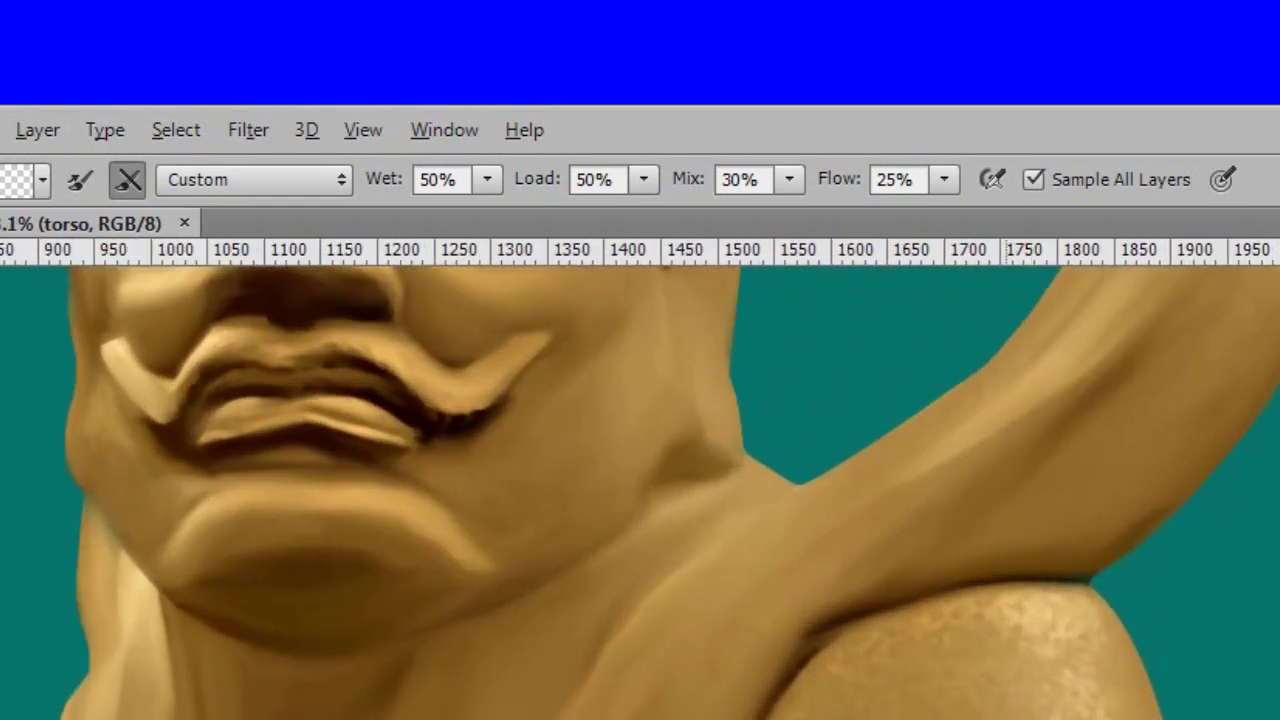
mouse_move(866, 655)
left_mouse_down()
mouse_move(1046, 617)
mouse_move(1069, 628)
mouse_move(1059, 617)
mouse_move(1132, 716)
left_mouse_up()
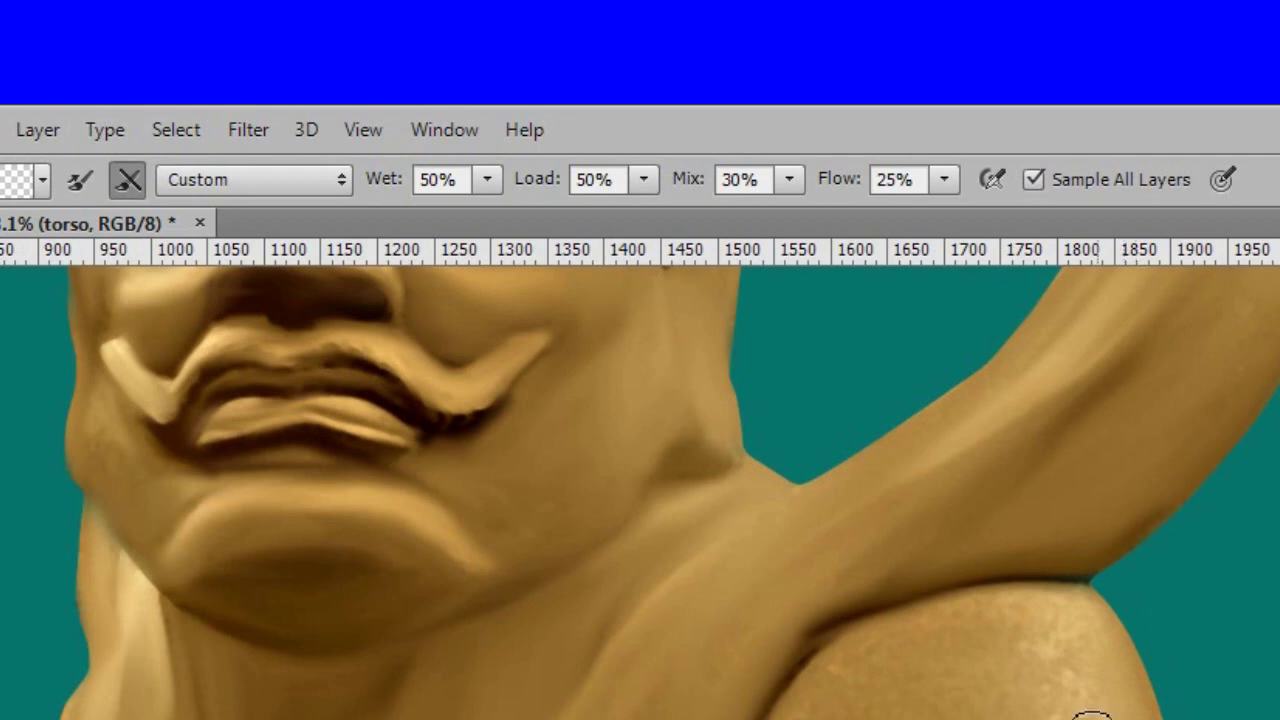
left_click_drag(1097, 688, 1097, 719)
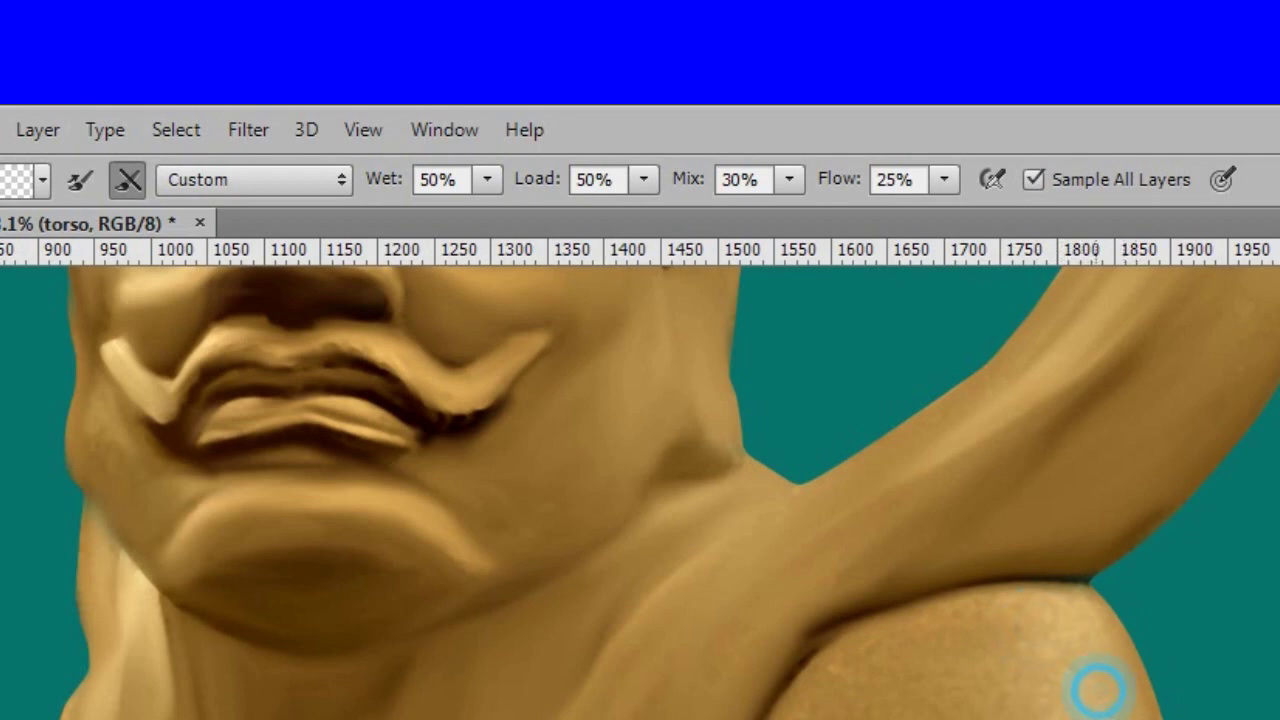
left_click_drag(1056, 638, 1028, 680)
left_click(949, 657)
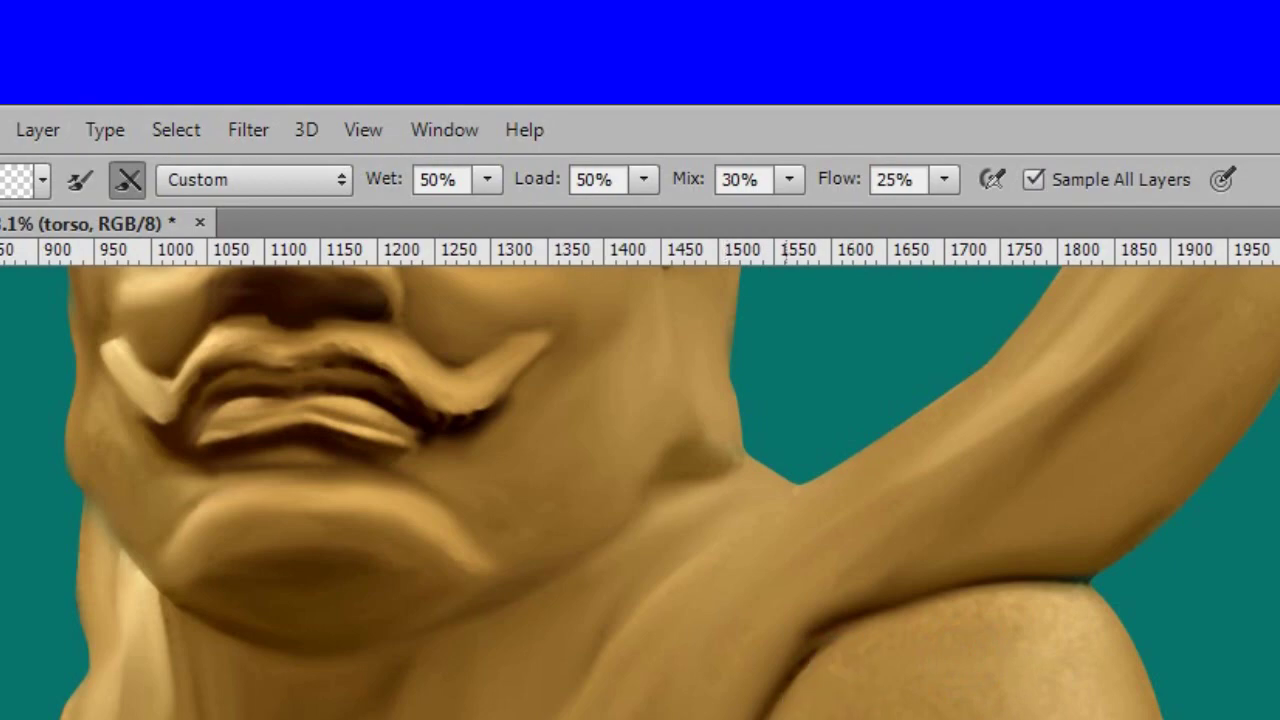
left_click_drag(754, 671, 754, 688)
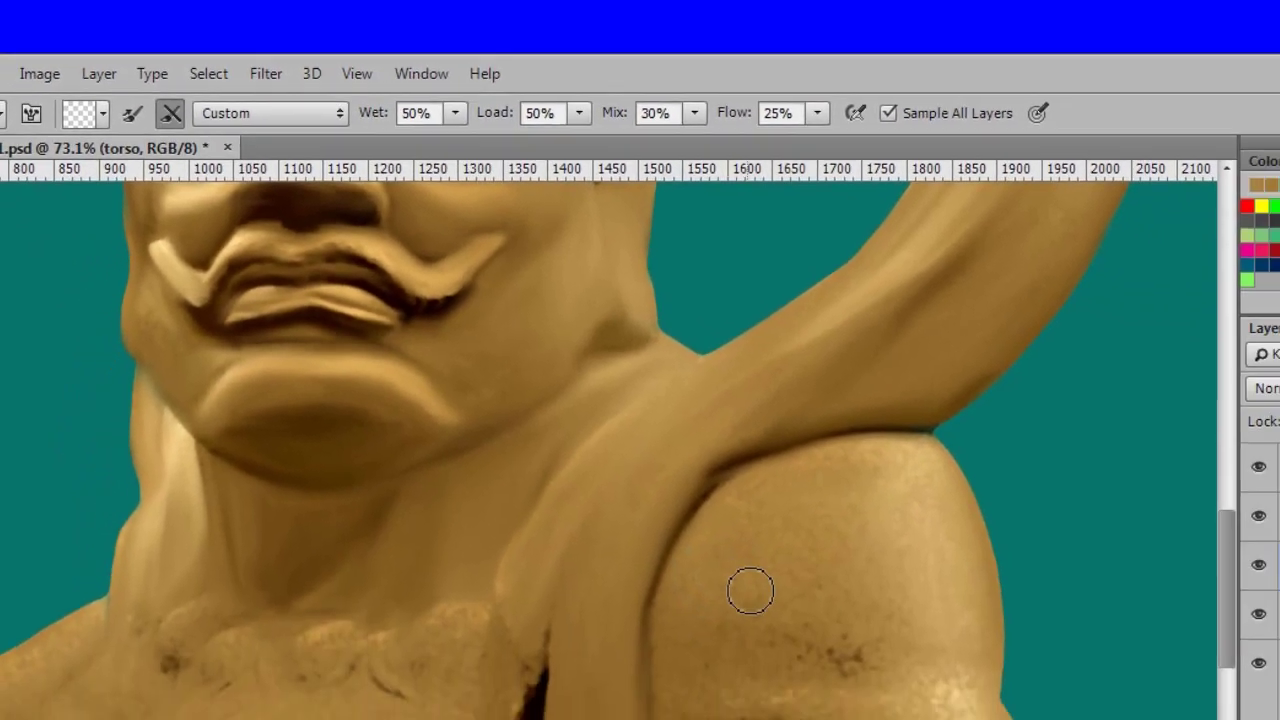
Blend the dark speckles on the lower shoulder and the grain around the carved oval with a 45 px brush
left_click_drag(698, 510, 700, 540)
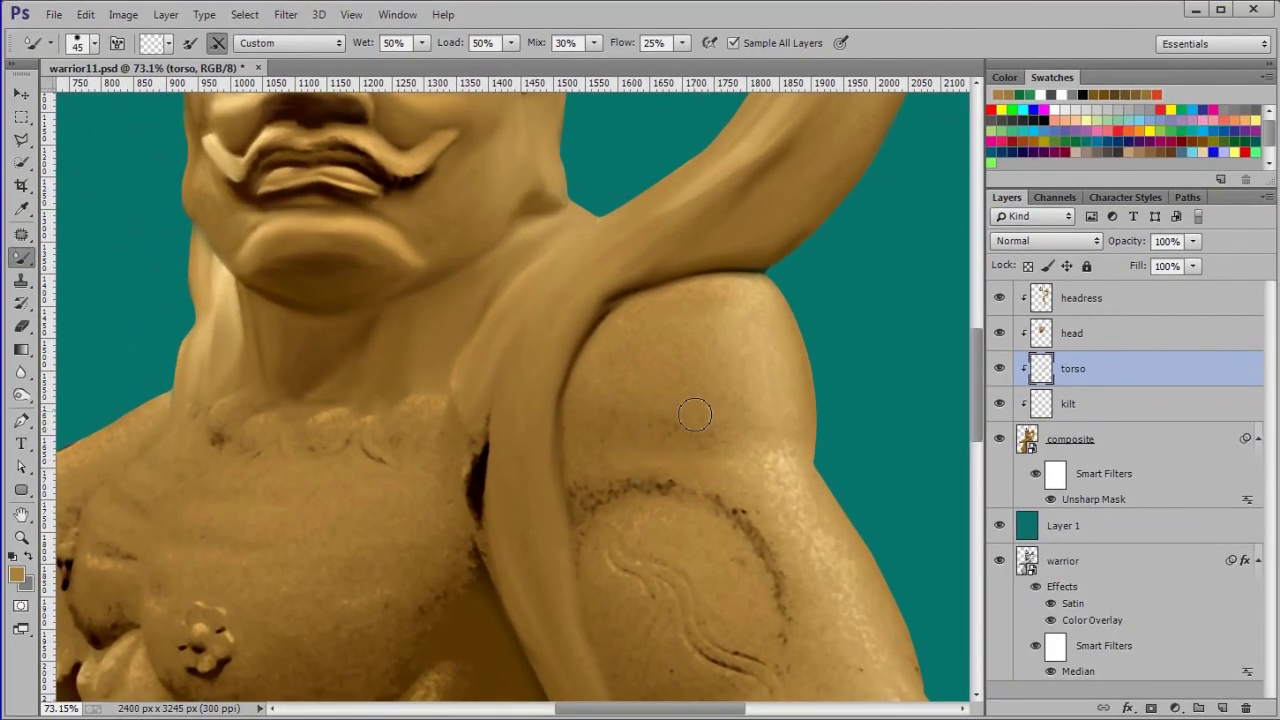
left_click(629, 463)
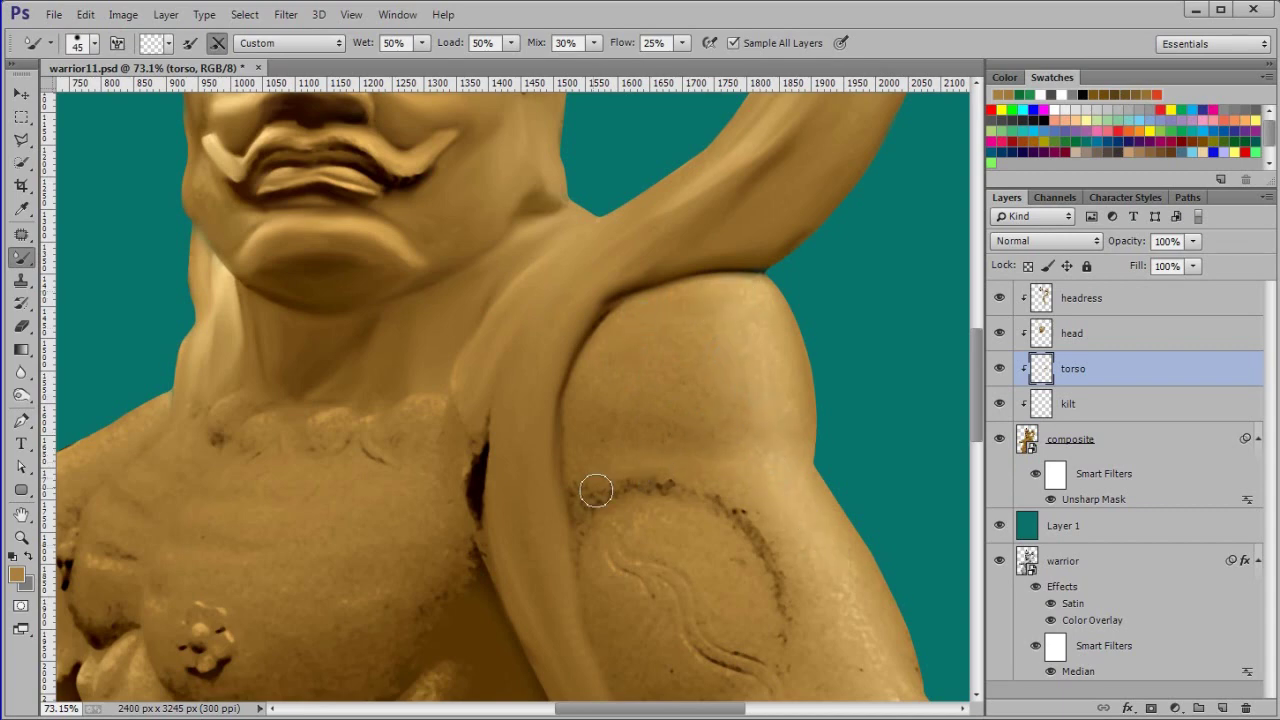
left_click(614, 606)
left_click(709, 400)
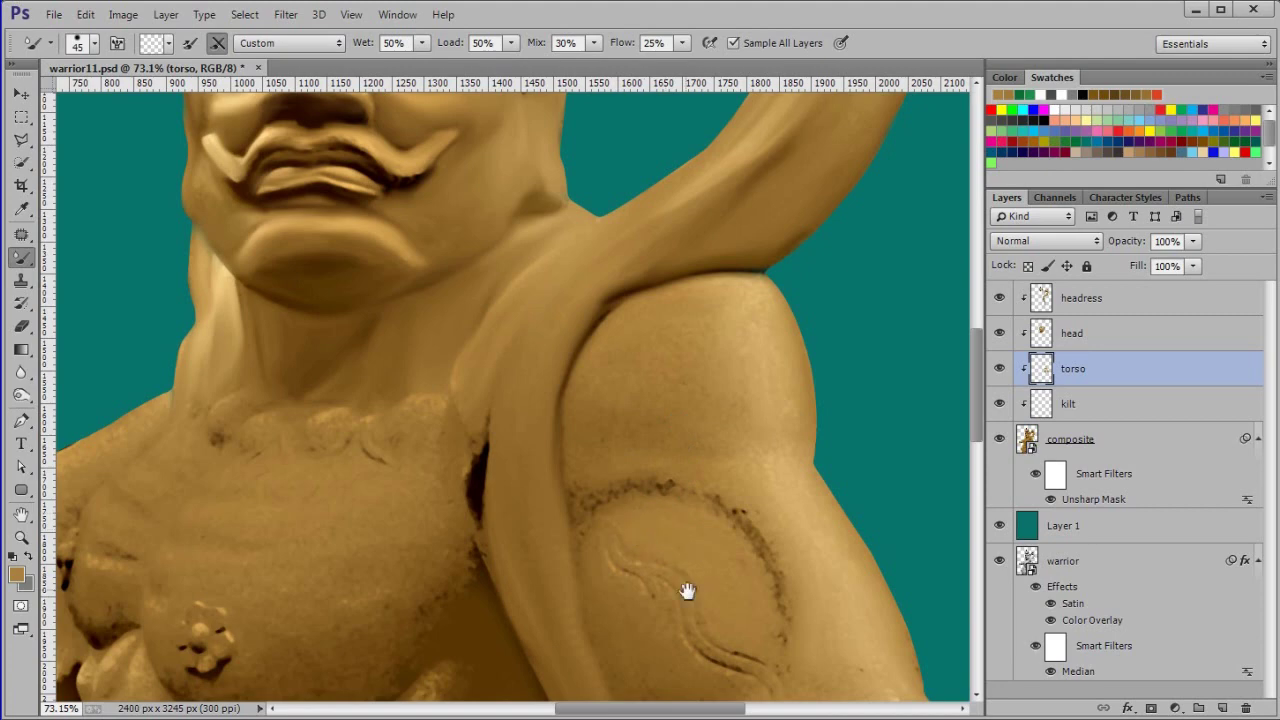
Reduce the brush to 35 px and soften the dark arc and surface around the upper arm's carved oval
scroll(694, 569, "up", 5)
key("bracketleft")
mouse_move(529, 326)
left_mouse_down()
mouse_move(762, 383)
mouse_move(857, 517)
left_mouse_up()
key("bracketleft")
left_click_drag(620, 329, 661, 293)
mouse_move(740, 340)
left_mouse_down()
mouse_move(828, 465)
mouse_move(825, 516)
left_mouse_up()
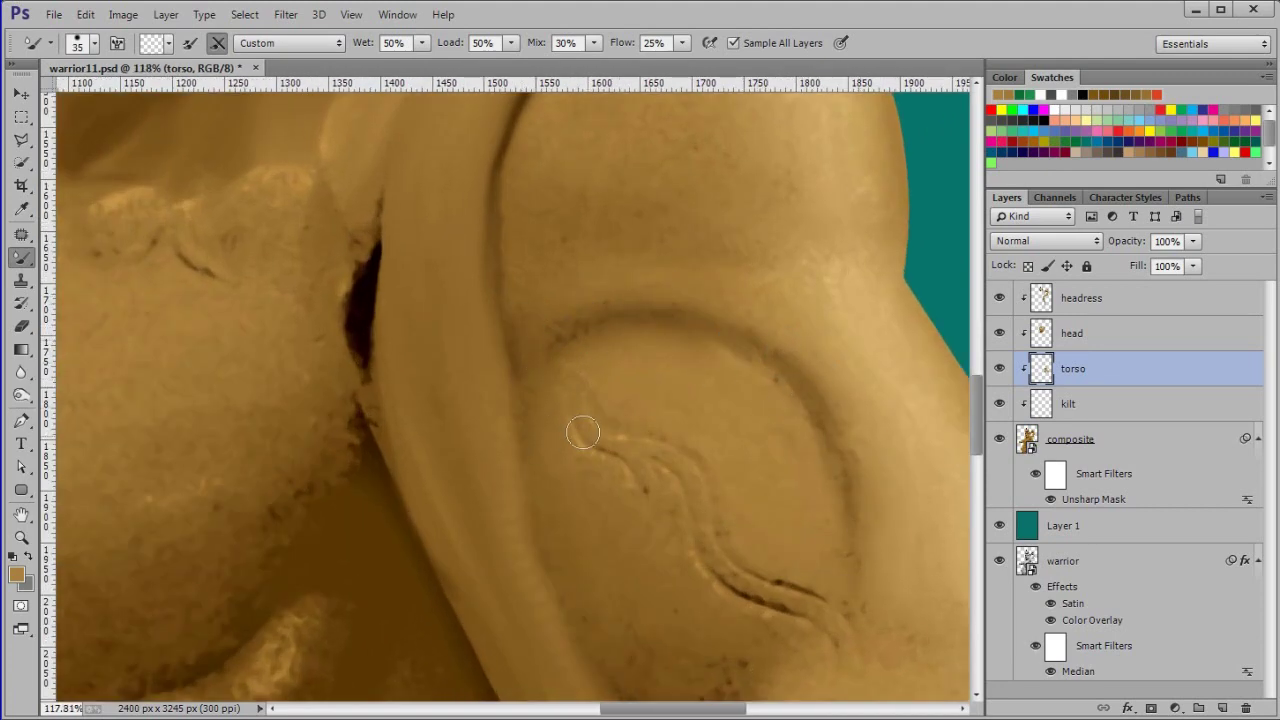
left_click_drag(904, 471, 773, 255)
left_click_drag(611, 443, 566, 417)
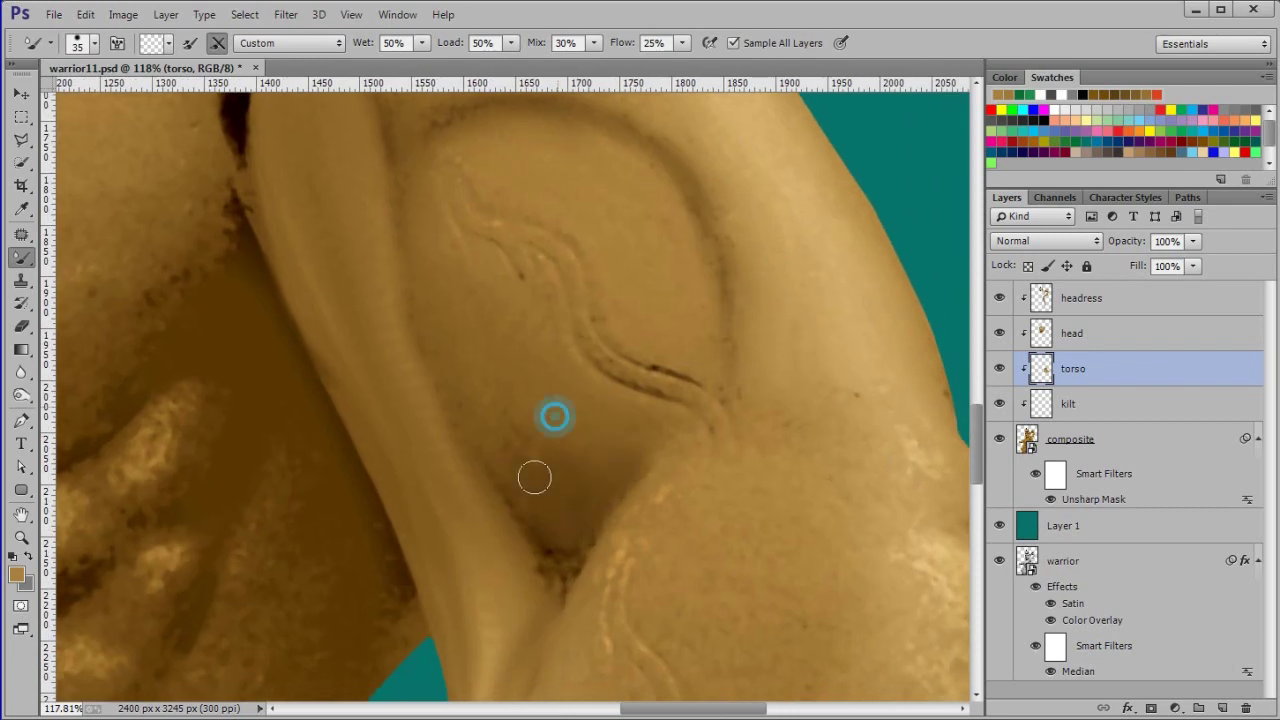
Blend the mottled highlights and dark spots on the bulge below the carved oval and down the arm
left_click_drag(776, 622, 706, 437)
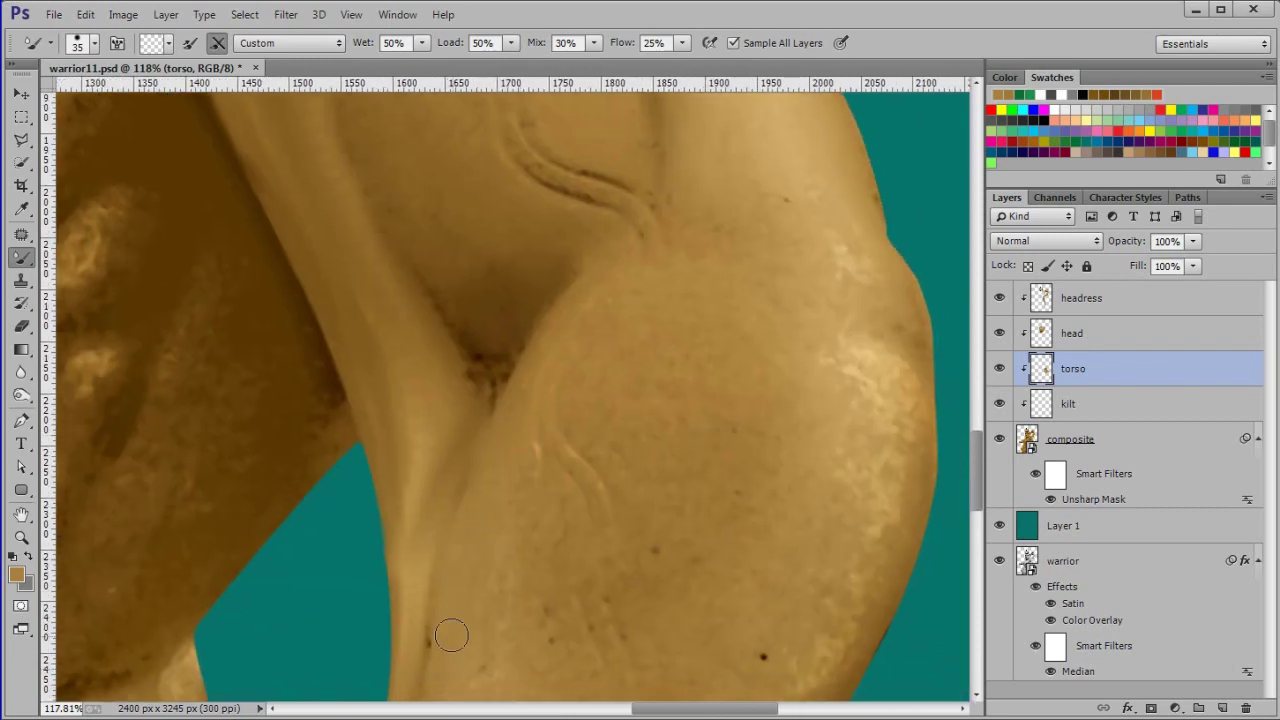
left_click_drag(880, 394, 812, 636)
left_click_drag(840, 314, 820, 249)
left_click_drag(772, 298, 779, 303)
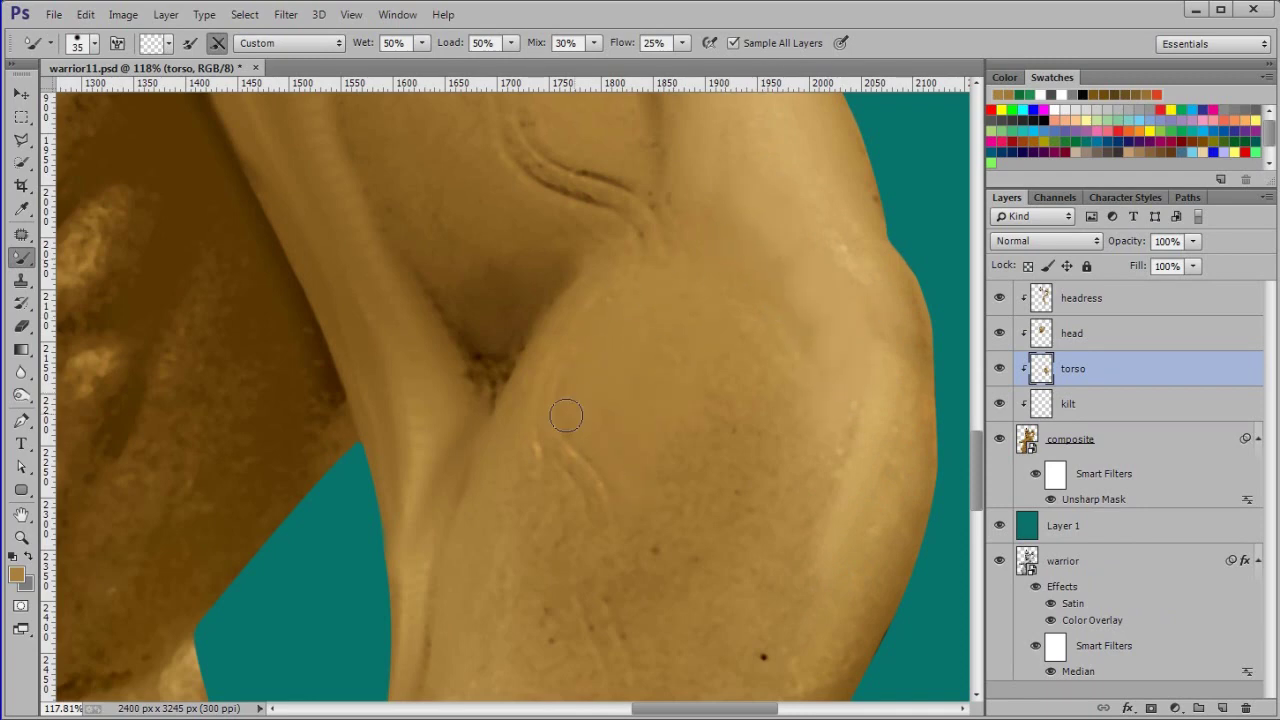
mouse_move(765, 404)
left_mouse_down()
mouse_move(802, 450)
mouse_move(697, 491)
left_mouse_up()
left_click_drag(839, 407, 778, 562)
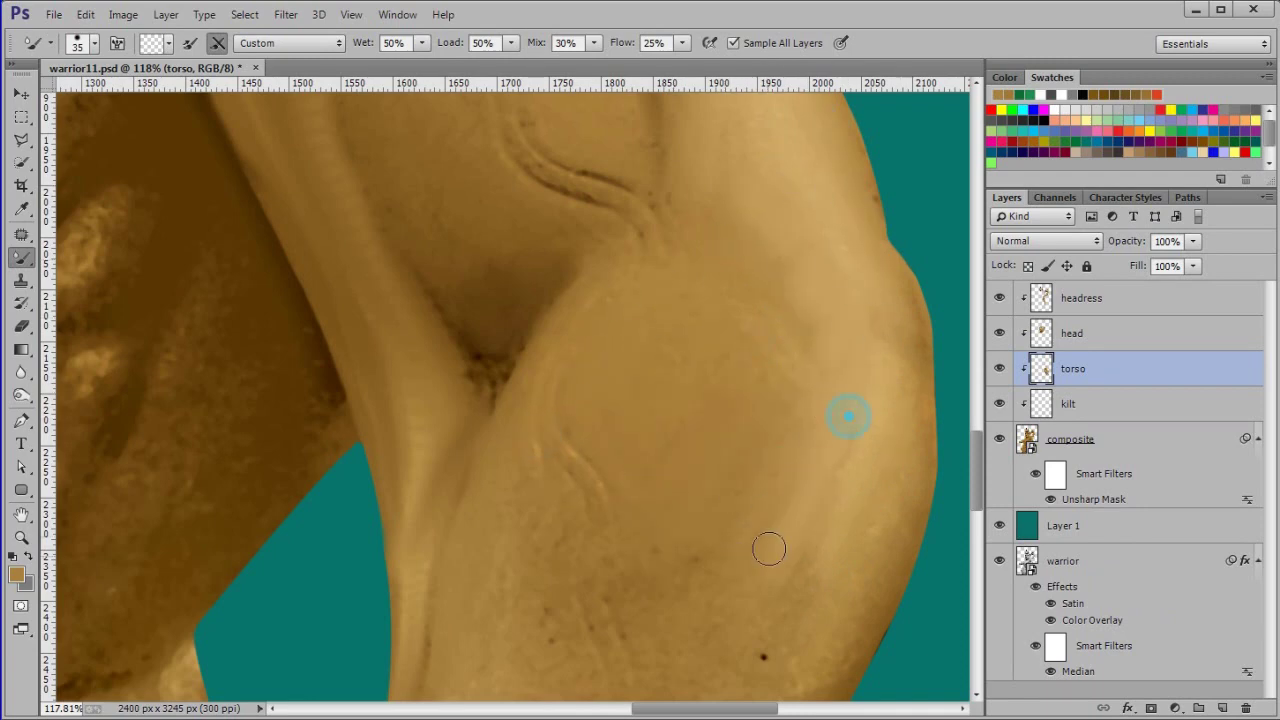
left_click_drag(700, 605, 716, 331)
mouse_move(709, 603)
left_mouse_down()
mouse_move(757, 537)
mouse_move(746, 481)
left_mouse_up()
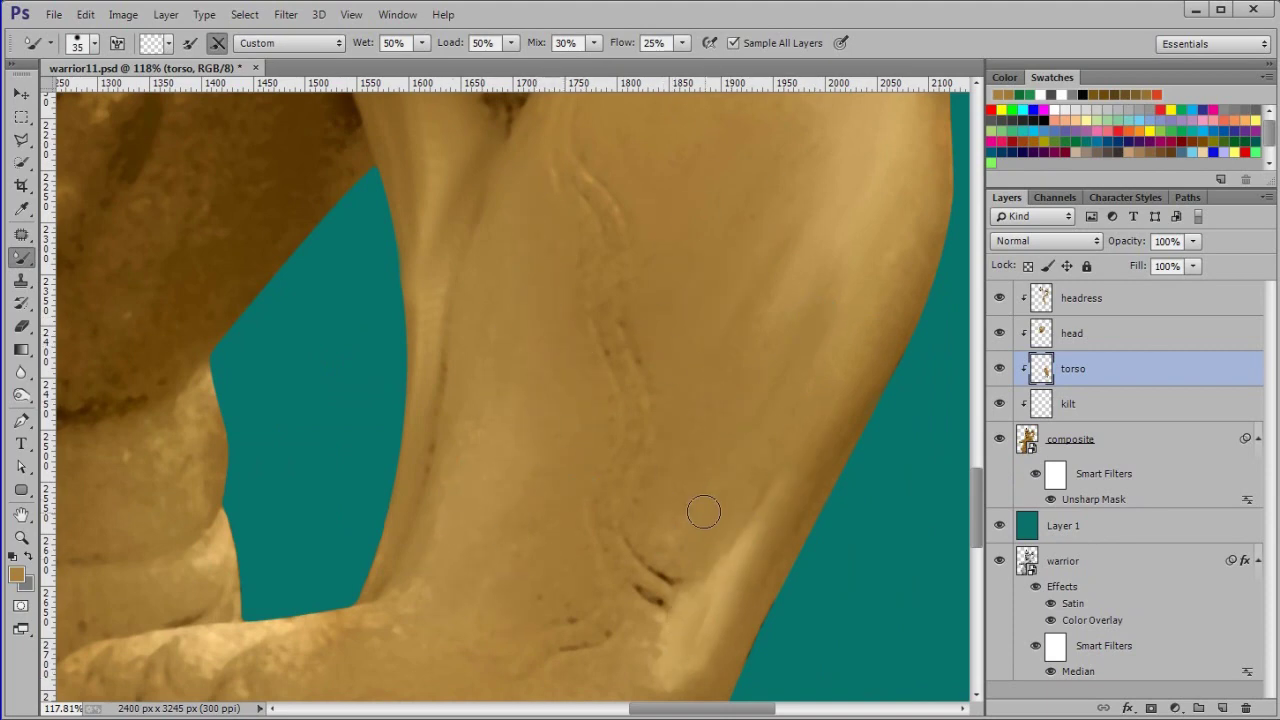
Smooth the creases near the wrist and blend the ridges of the fingers on the hip
left_click_drag(622, 532, 660, 592)
left_click_drag(577, 625, 613, 371)
mouse_move(365, 383)
left_mouse_down()
mouse_move(251, 386)
mouse_move(139, 428)
left_mouse_up()
mouse_move(241, 479)
left_mouse_down()
mouse_move(262, 588)
mouse_move(321, 406)
left_mouse_up()
left_click_drag(297, 586, 387, 351)
left_click_drag(494, 457, 415, 416)
mouse_move(462, 306)
left_mouse_down()
mouse_move(523, 374)
mouse_move(803, 292)
mouse_move(705, 406)
mouse_move(672, 398)
mouse_move(729, 386)
left_mouse_up()
left_click_drag(386, 290, 349, 346)
left_click_drag(248, 388, 319, 443)
mouse_move(595, 423)
left_mouse_down()
mouse_move(326, 309)
mouse_move(321, 264)
mouse_move(509, 195)
left_mouse_up()
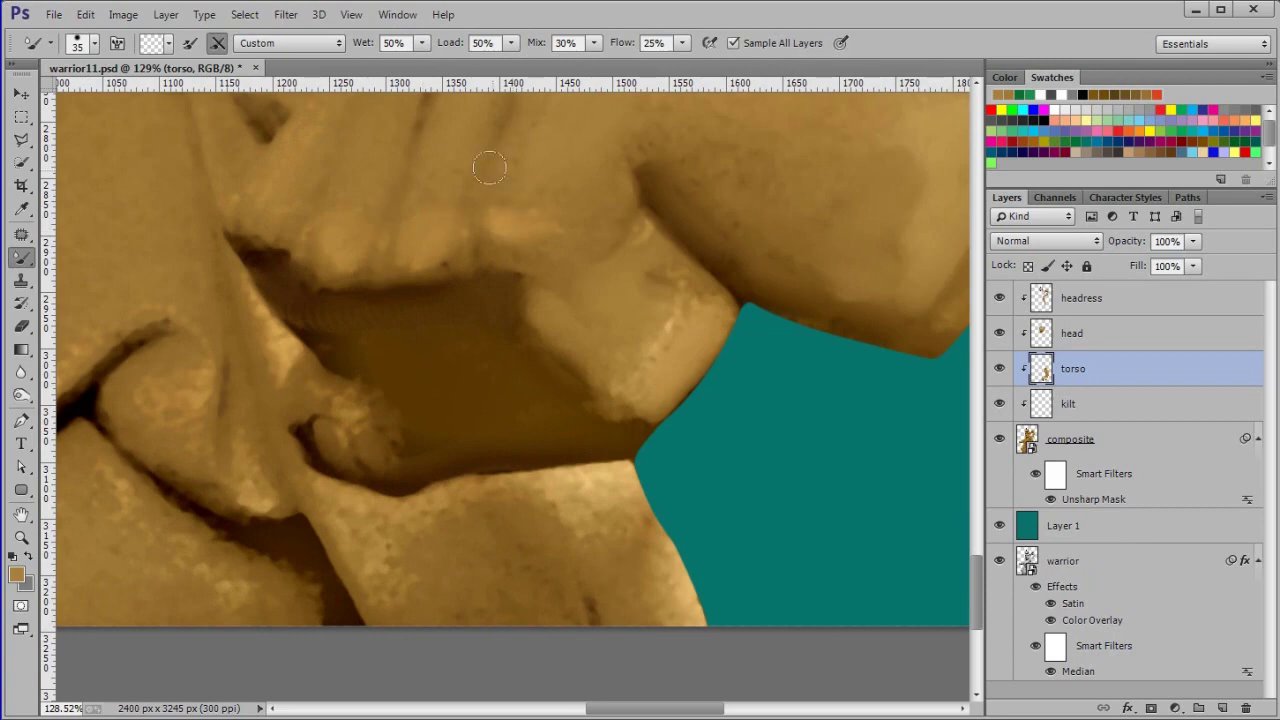
Blend the bent wrist and the heel of the hand, including its shaded lower edge
mouse_move(689, 288)
left_mouse_down()
mouse_move(633, 400)
mouse_move(405, 434)
mouse_move(560, 180)
mouse_move(897, 255)
left_mouse_up()
mouse_move(817, 134)
left_mouse_down()
mouse_move(698, 307)
mouse_move(843, 305)
left_mouse_up()
left_click_drag(709, 391, 843, 292)
left_click_drag(812, 482, 690, 478)
left_click_drag(697, 459, 790, 470)
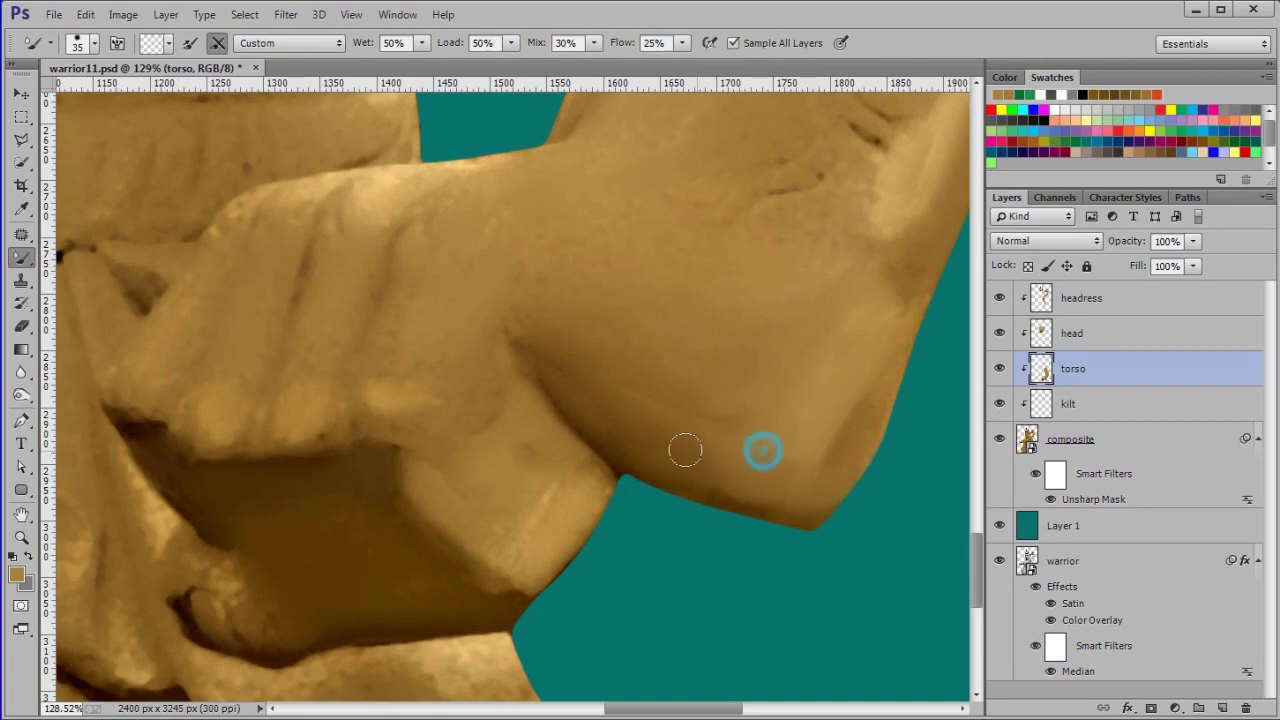
left_click_drag(898, 250, 717, 436)
left_click_drag(651, 372, 636, 217)
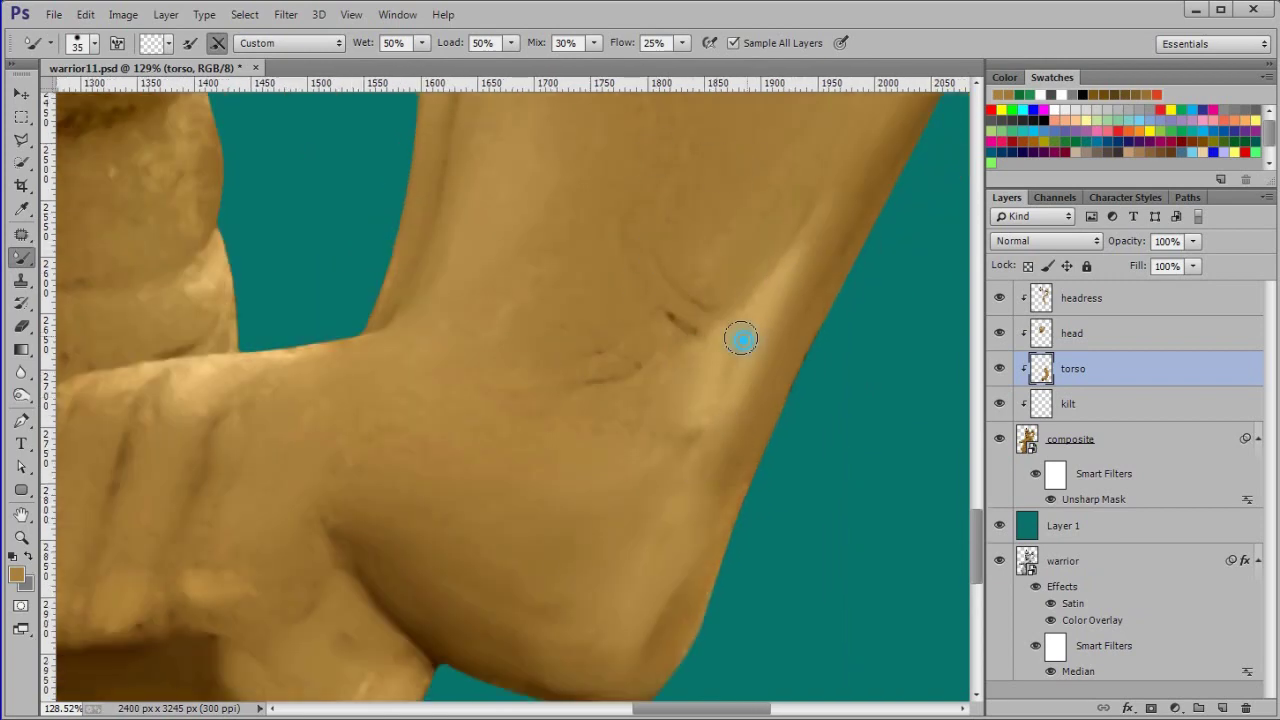
With a 25 px brush, refine the arm's outer edge and soften the dark crevice between the ribbon and the arm
scroll(177, 374, "up", 2)
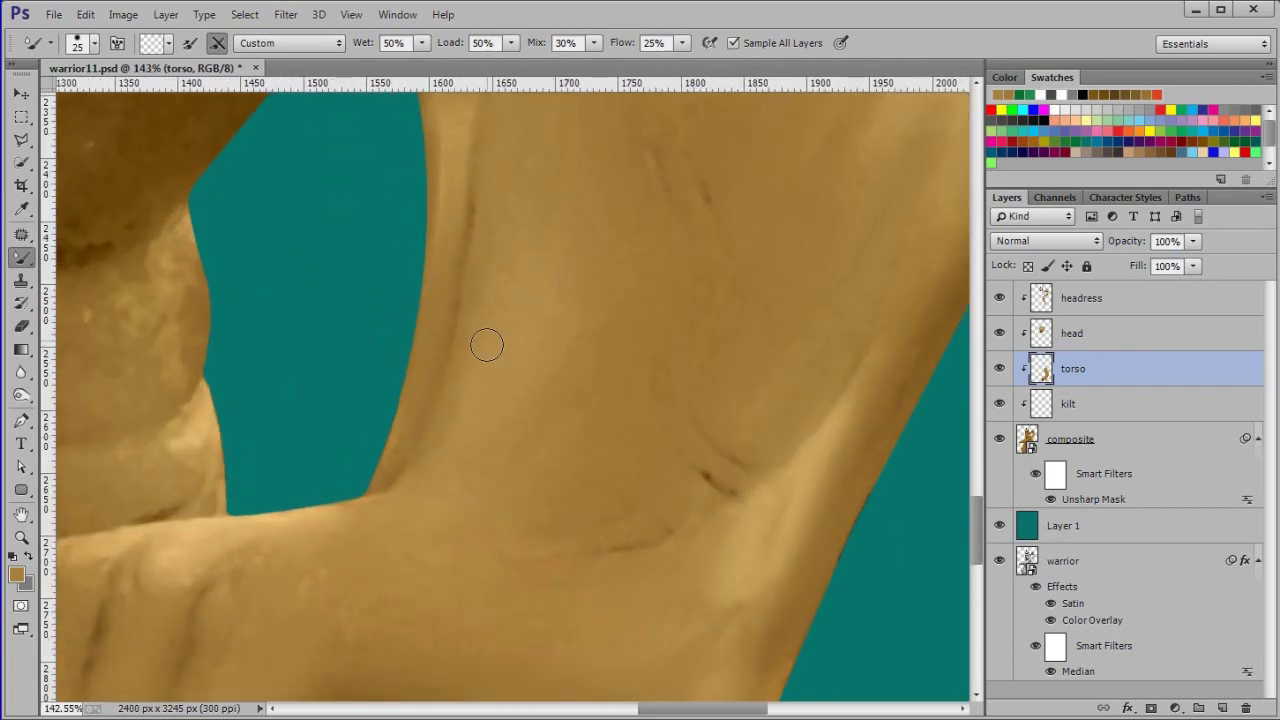
left_click_drag(504, 317, 426, 343)
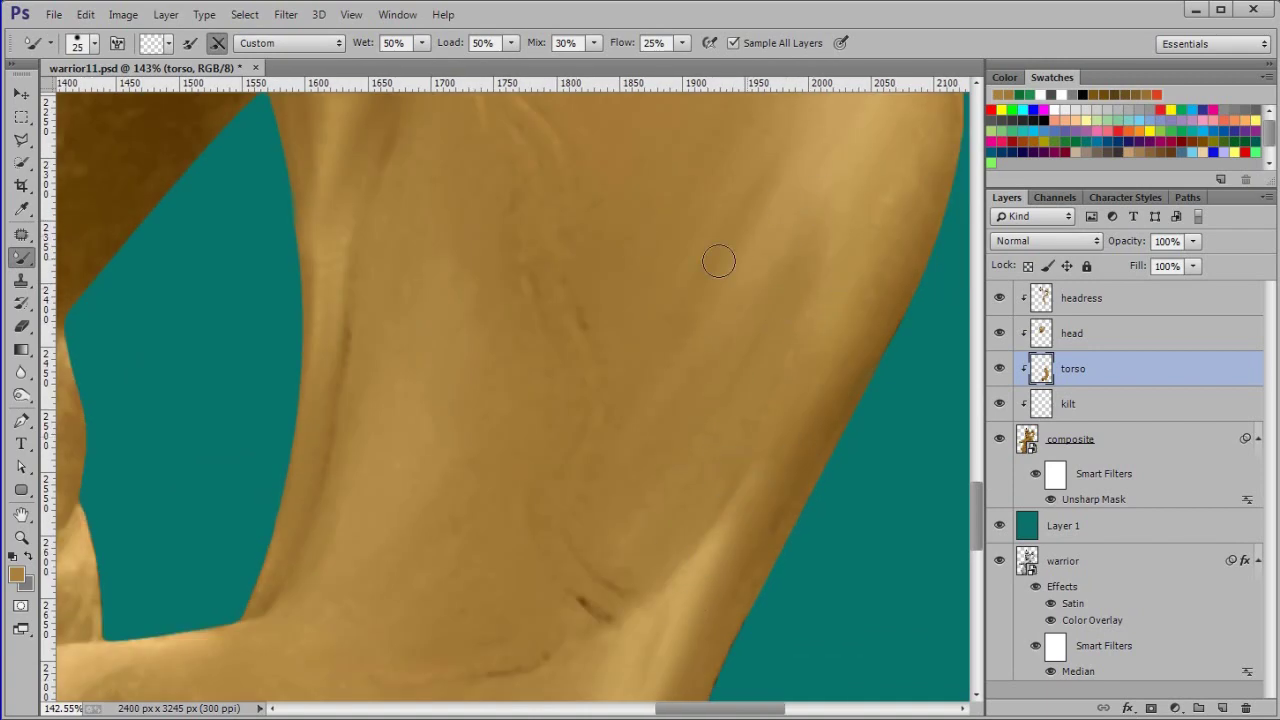
left_click_drag(834, 325, 758, 565)
scroll(685, 334, "up", 3)
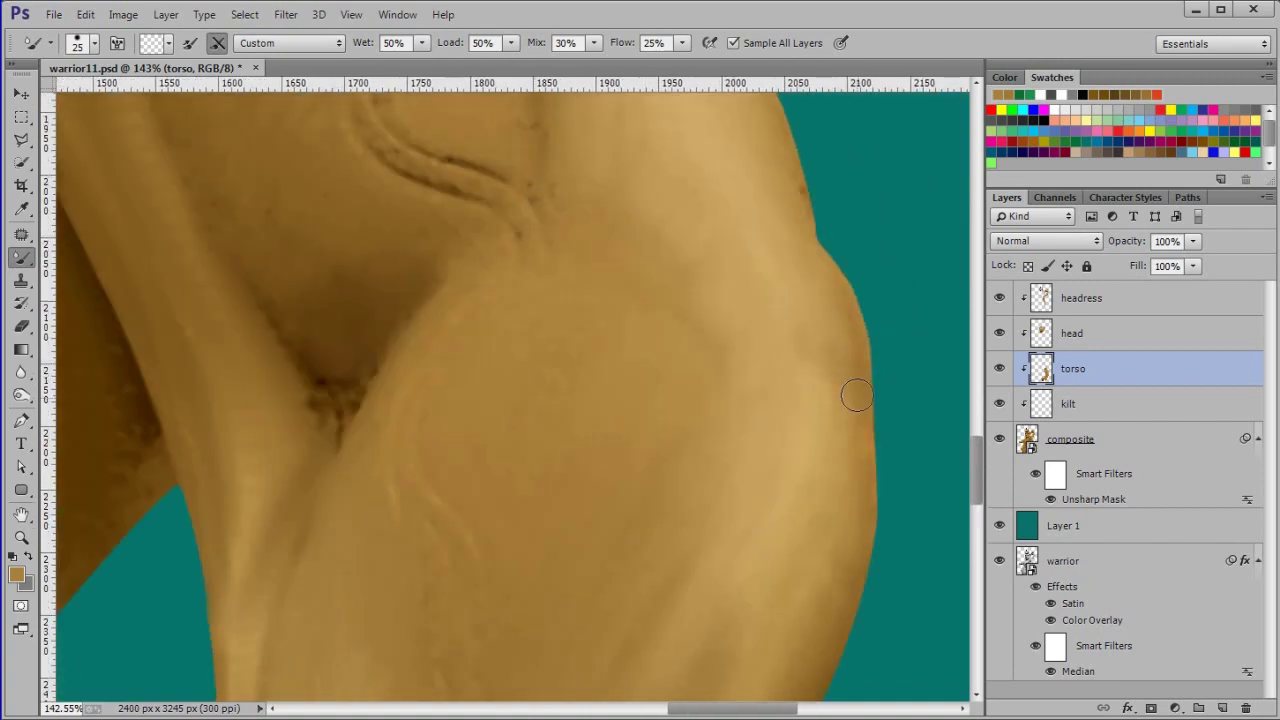
left_click_drag(394, 286, 408, 336)
left_click_drag(358, 435, 379, 435)
scroll(503, 347, "down", 4)
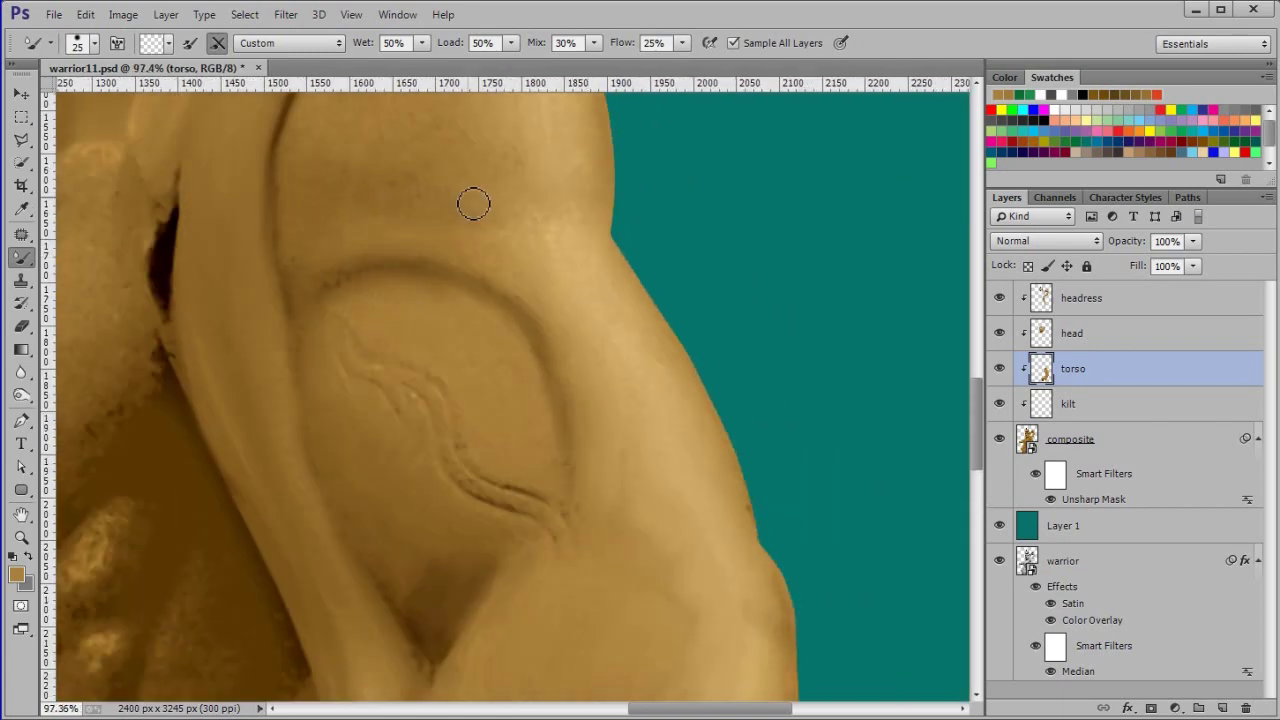
Even out the band of the upper arm just above the carved oval's dark arc
left_click(451, 226)
left_click(368, 191)
left_click_drag(431, 211, 490, 238)
left_click_drag(411, 219, 474, 246)
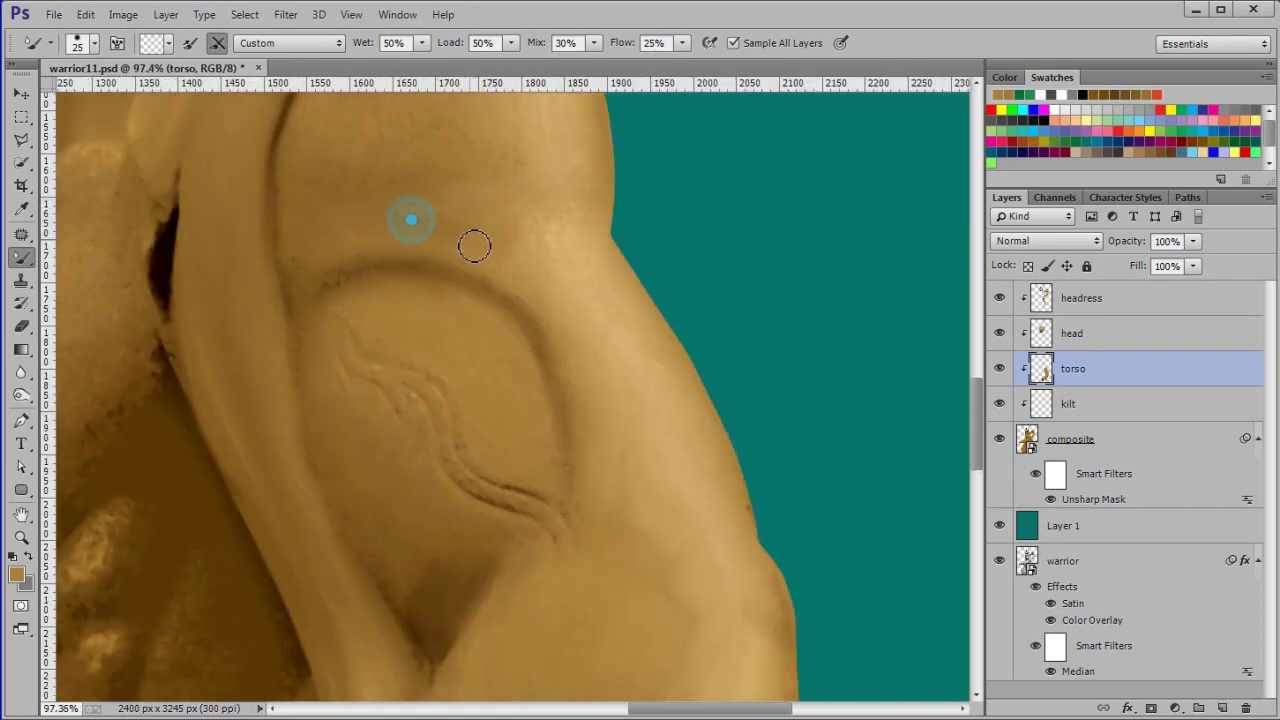
scroll(474, 246, "down", 1)
left_click(541, 235)
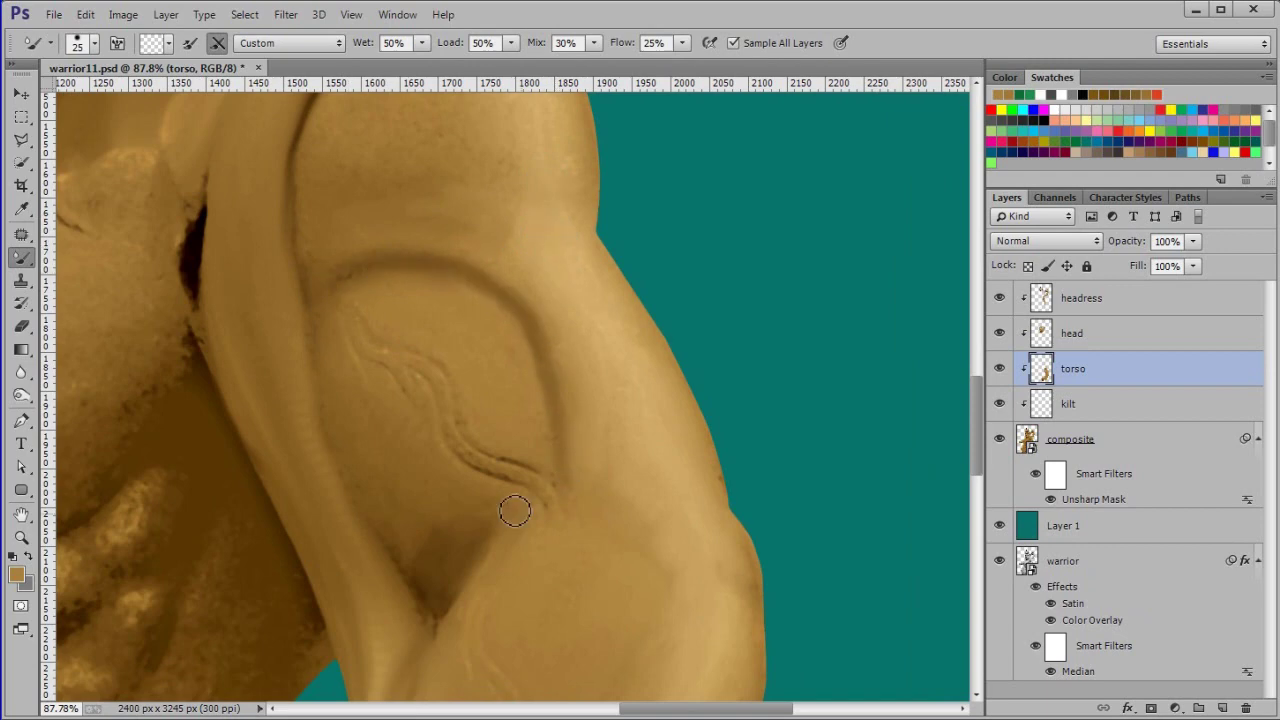
With a 45 px brush, smooth the shoulder's highlights and the shaded lower part of the carved oval on the upper arm
scroll(400, 480, "up", 5)
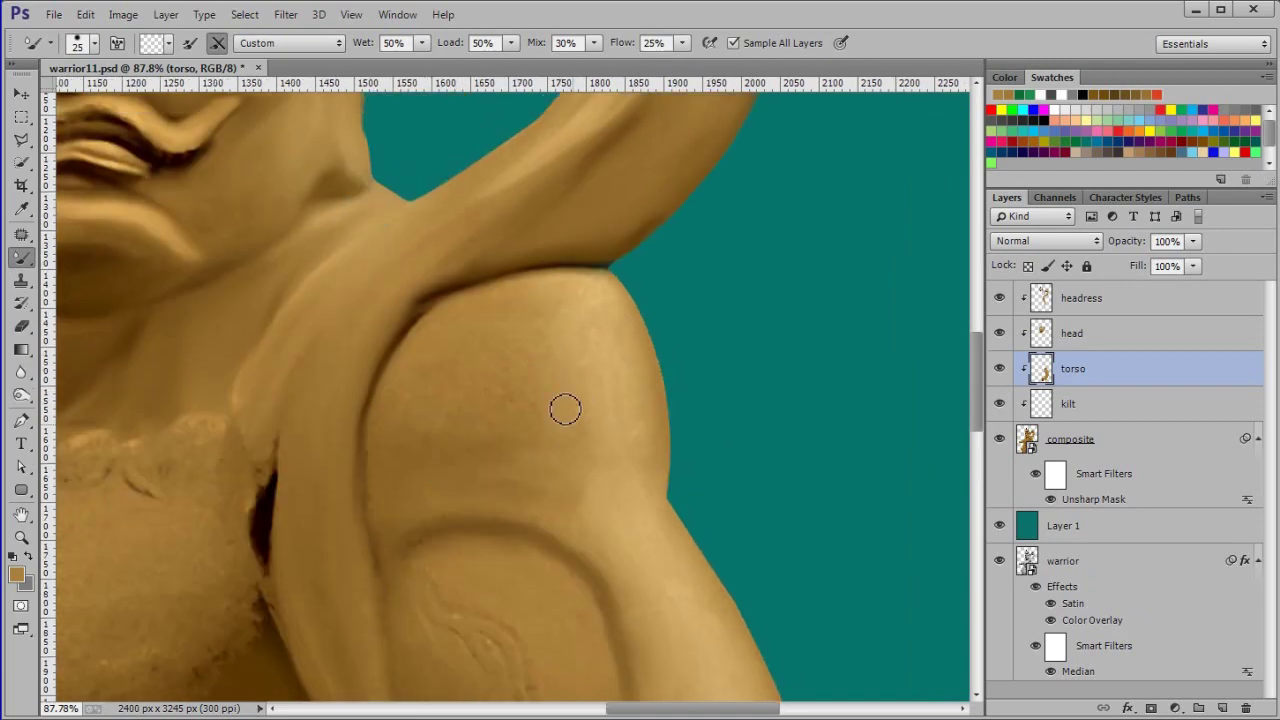
left_click_drag(558, 290, 586, 294)
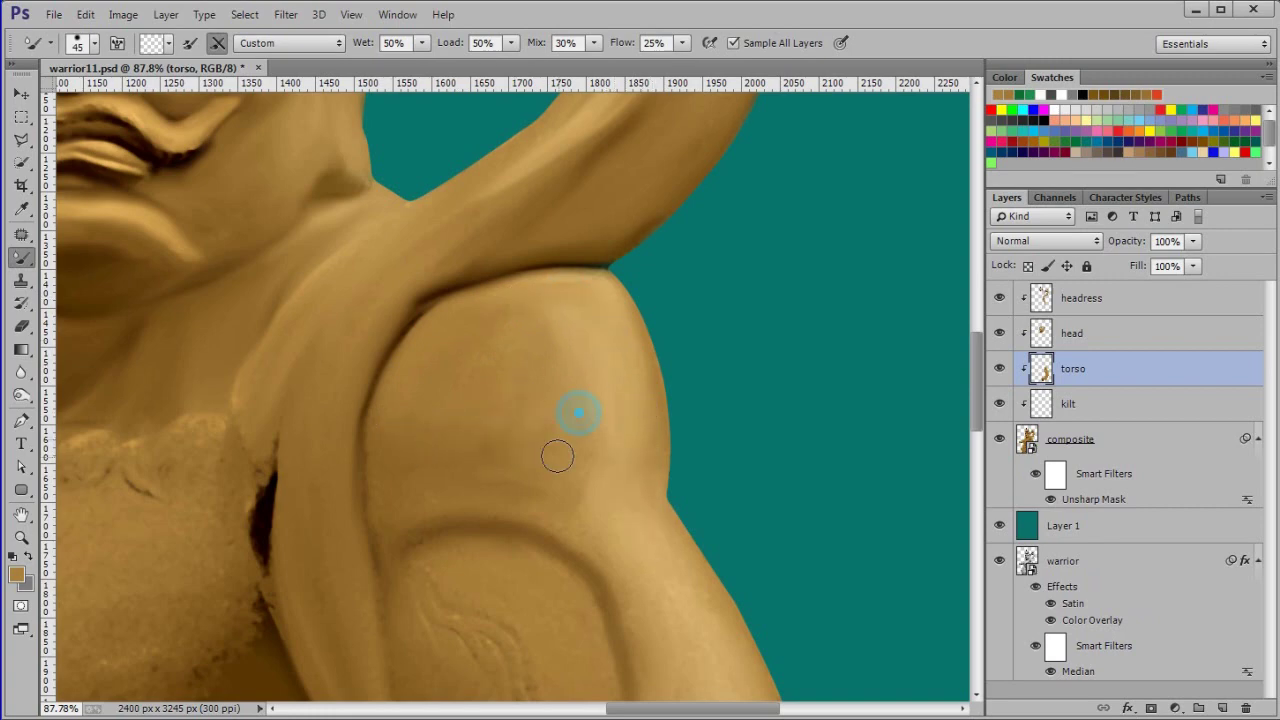
scroll(600, 430, "down", 4)
scroll(409, 303, "up", 2)
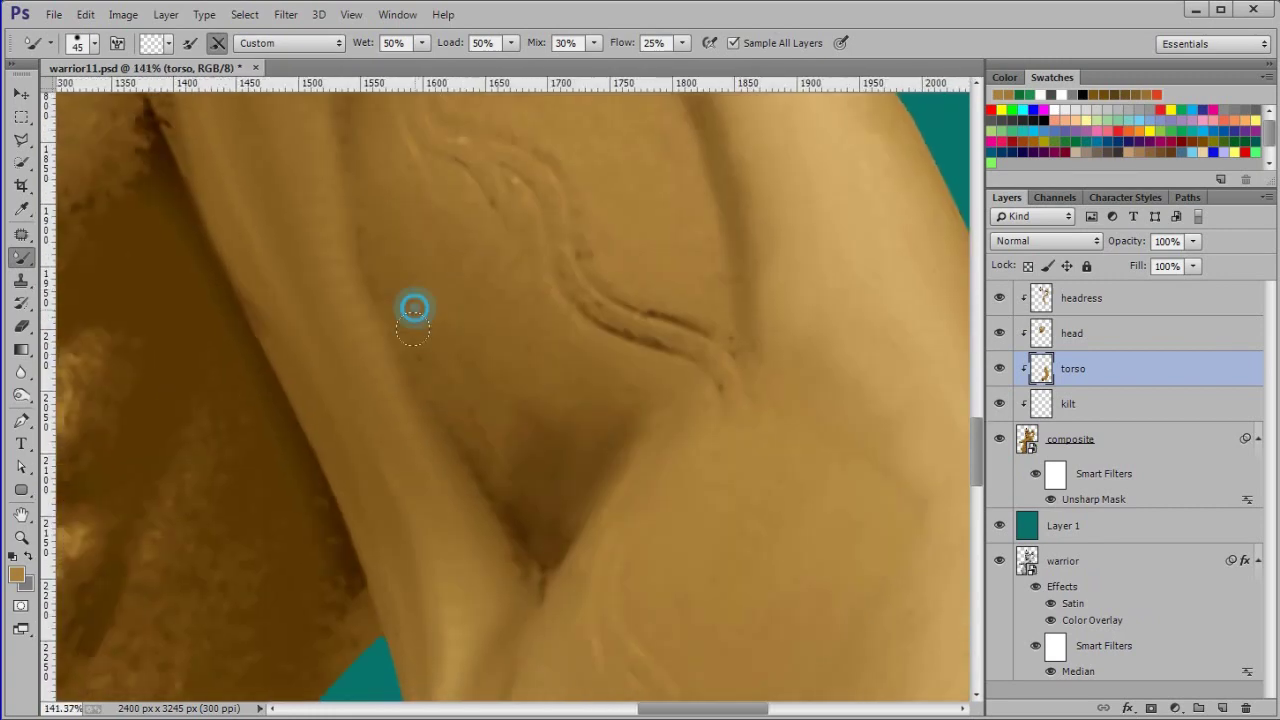
scroll(440, 178, "up", 3)
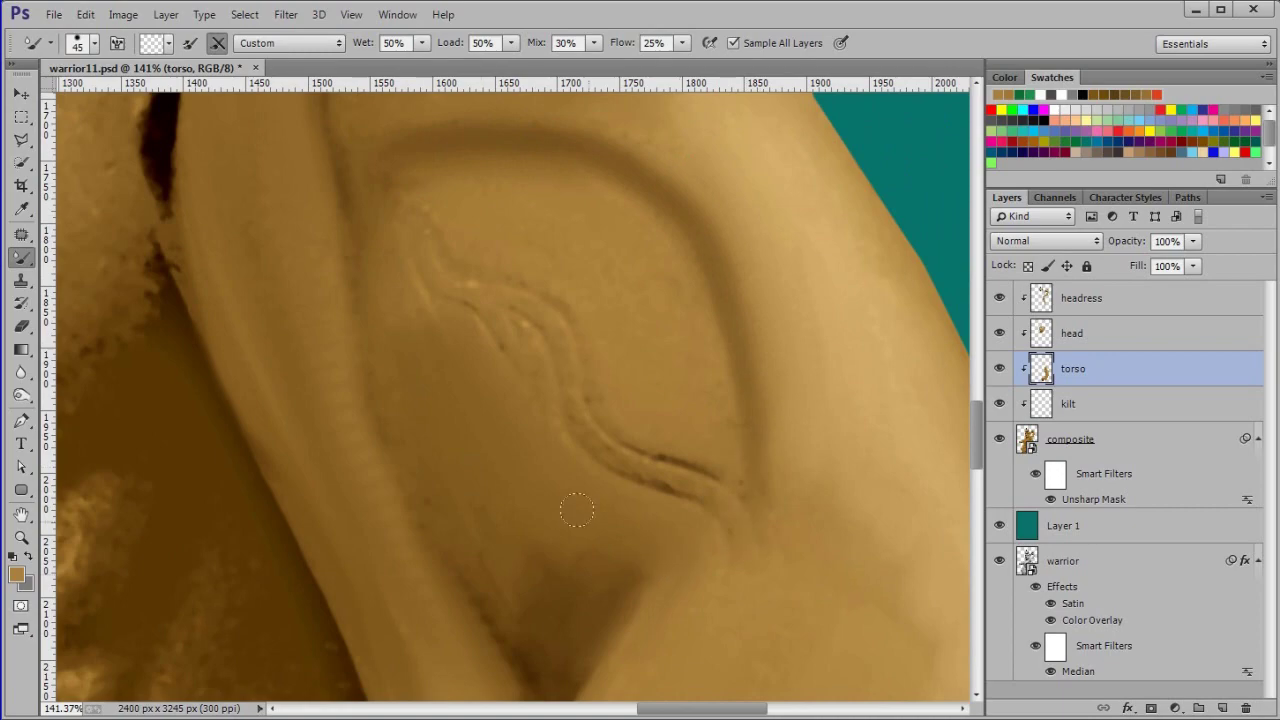
With a 20 px brush, touch up the finger ridges and the back of the hand resting on the hip
scroll(414, 423, "down", 3)
scroll(480, 310, "down", 3)
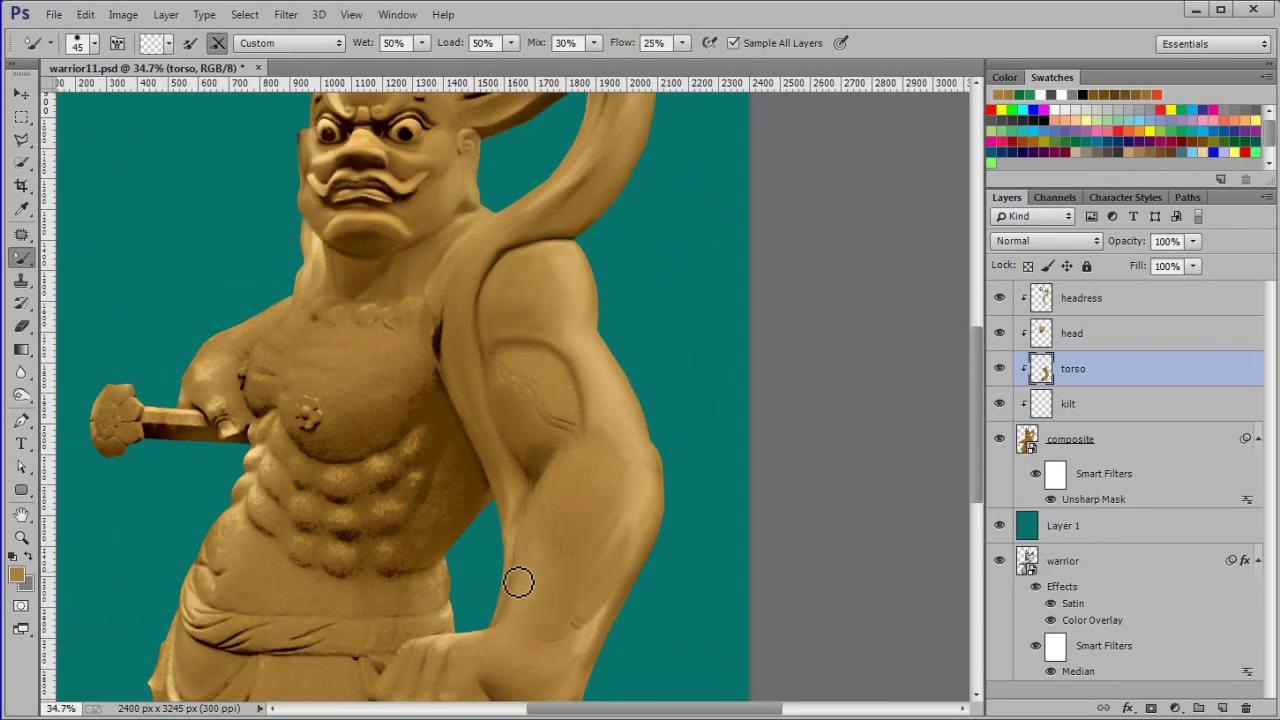
scroll(557, 334, "up", 3)
scroll(250, 348, "up", 3)
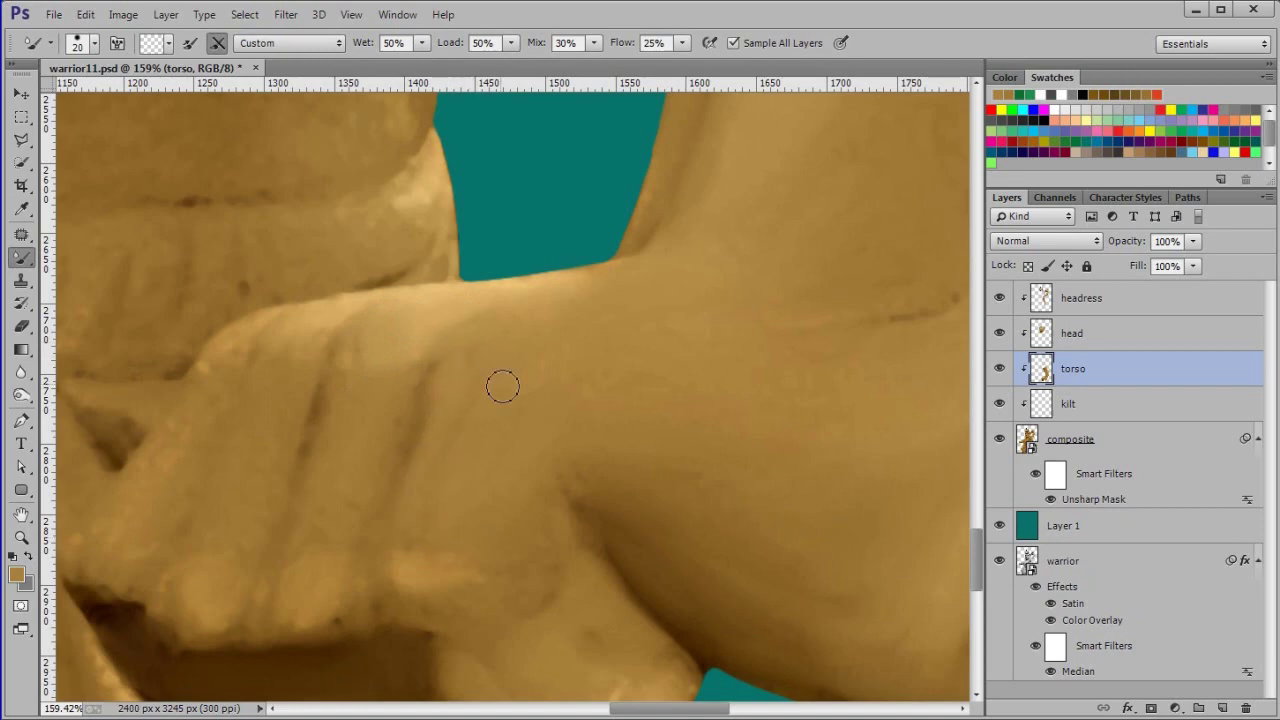
scroll(557, 430, "down", 1)
scroll(557, 430, "up", 1)
left_click_drag(304, 472, 372, 434)
mouse_move(165, 410)
left_mouse_down()
mouse_move(183, 437)
mouse_move(105, 387)
left_mouse_up()
scroll(487, 655, "down", 1)
left_click_drag(760, 290, 489, 360)
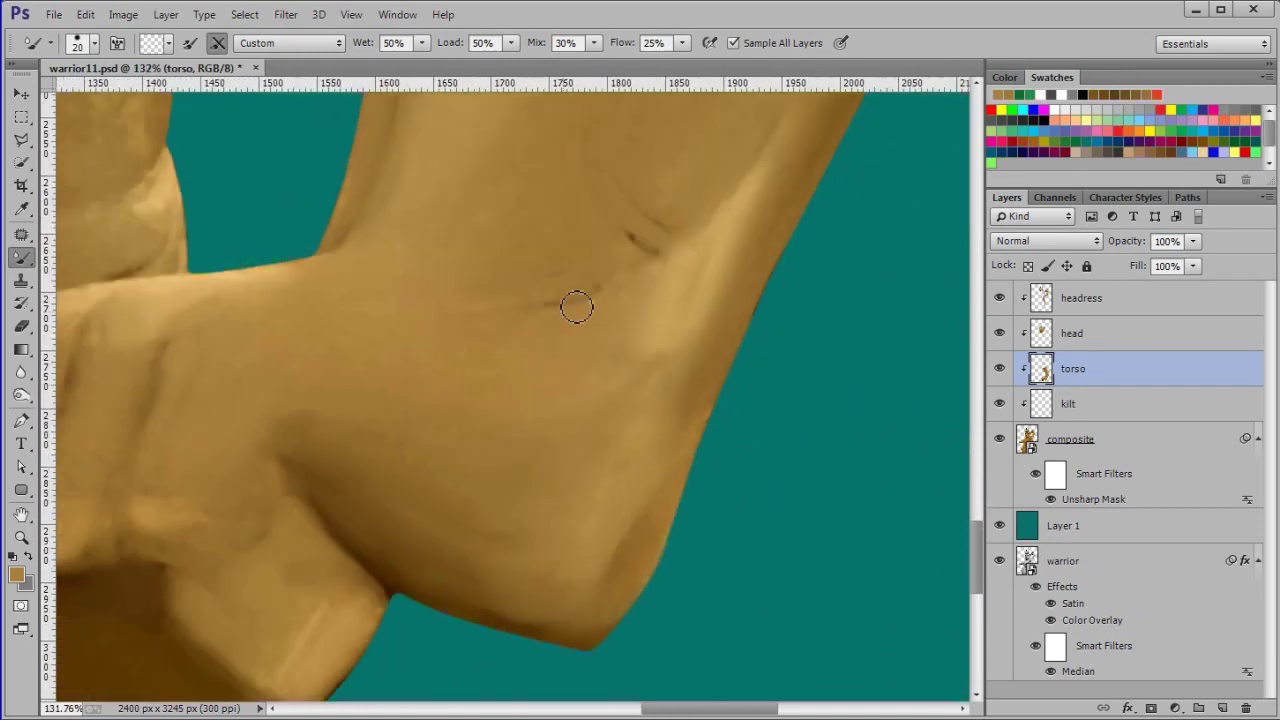
Examine the blended arm from the elbow past the carved oval up to the shoulder and neck
left_click_drag(513, 163, 486, 423)
scroll(622, 242, "down", 2)
left_click_drag(364, 135, 475, 325)
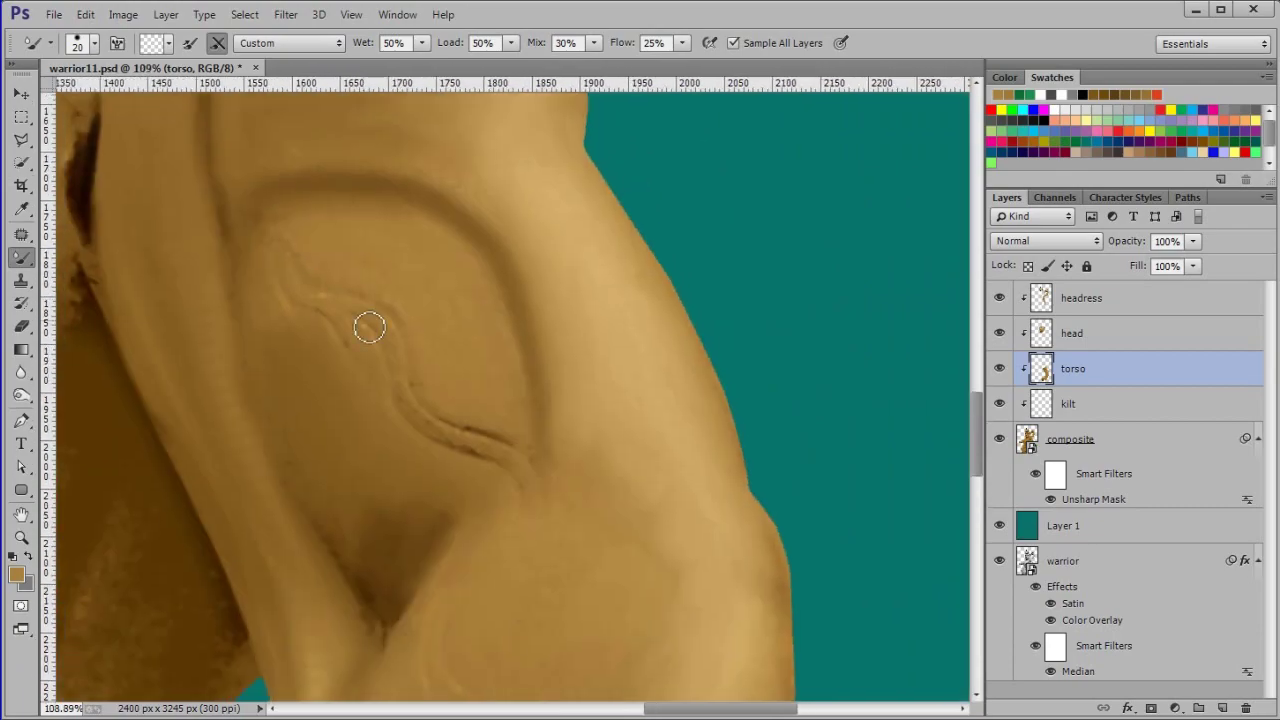
scroll(281, 300, "down", 1)
left_click_drag(286, 178, 434, 330)
scroll(557, 349, "up", 1)
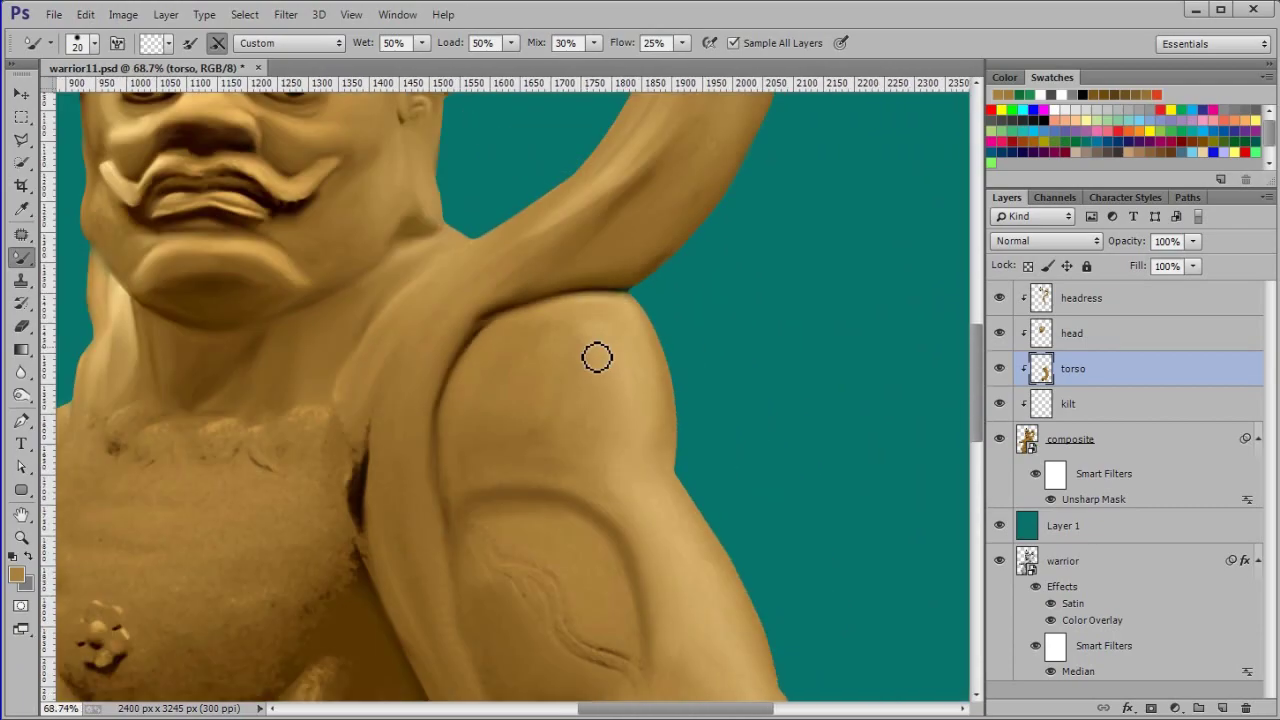
scroll(734, 400, "down", 2)
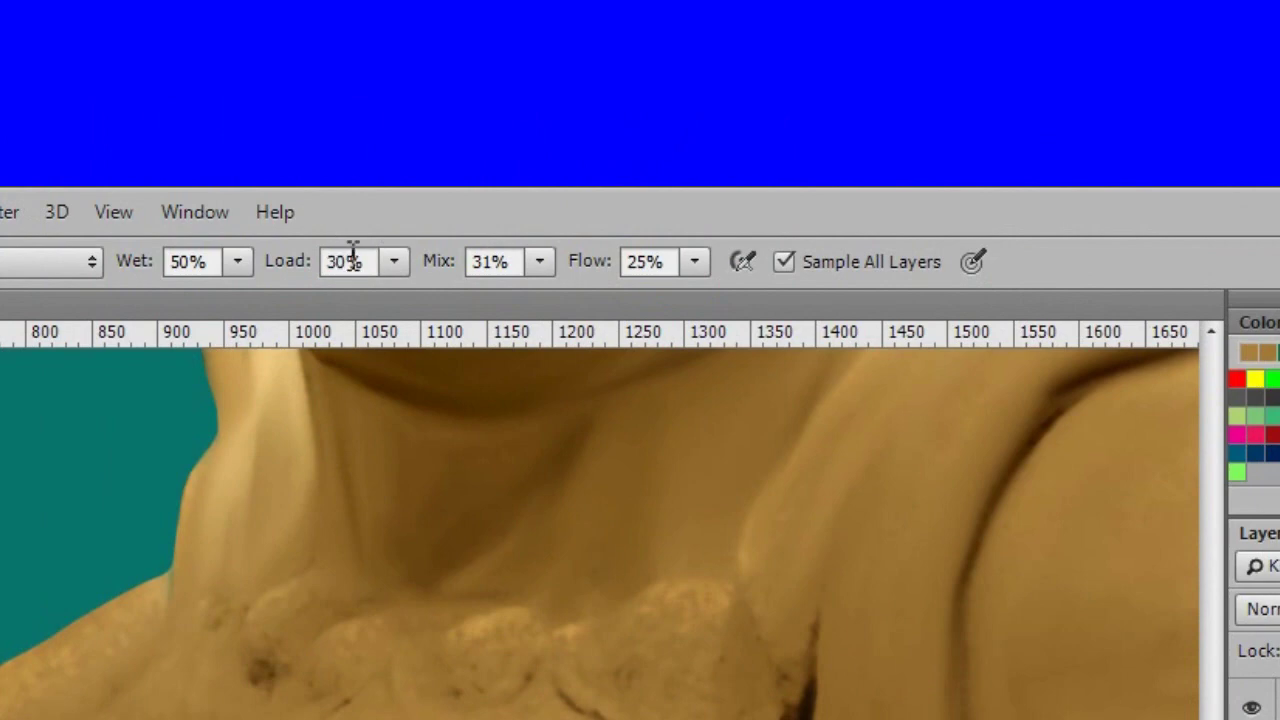
Set the Mixer Brush load to 50% and its mix to 30%
double_click(345, 256)
type("50")
key("Return")
left_click(492, 266)
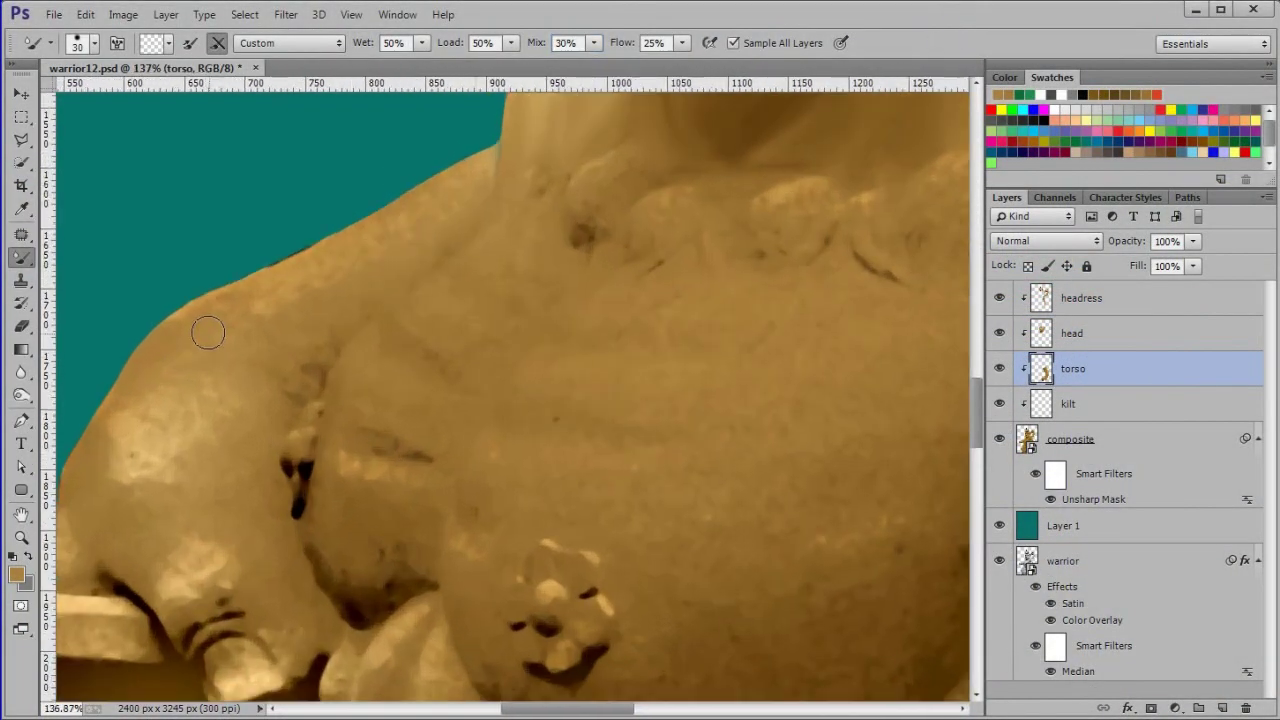
With a 30 px brush, smooth the far shoulder and the mottled highlights on its upper arm
left_click_drag(340, 310, 303, 382)
mouse_move(157, 440)
left_mouse_down()
mouse_move(191, 406)
mouse_move(109, 437)
mouse_move(129, 503)
mouse_move(182, 462)
left_mouse_up()
left_click_drag(197, 581, 249, 426)
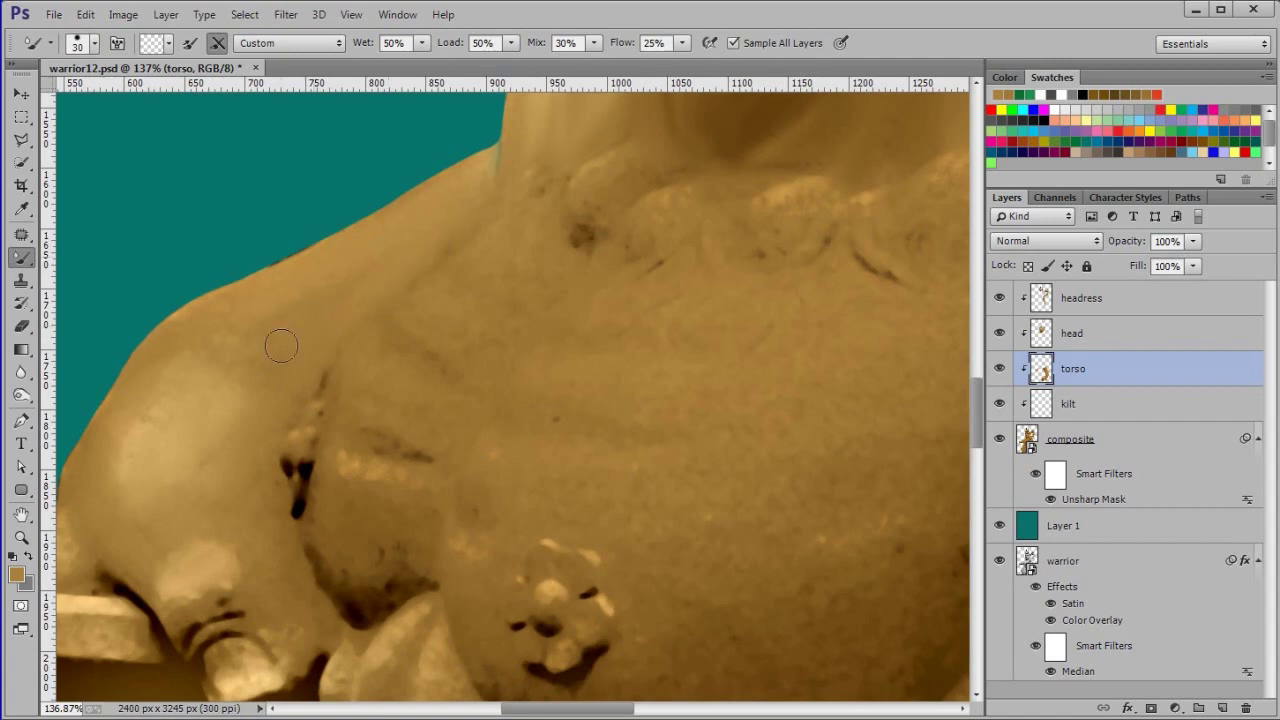
mouse_move(217, 385)
left_mouse_down()
mouse_move(220, 408)
mouse_move(300, 320)
left_mouse_up()
left_click_drag(210, 346, 176, 413)
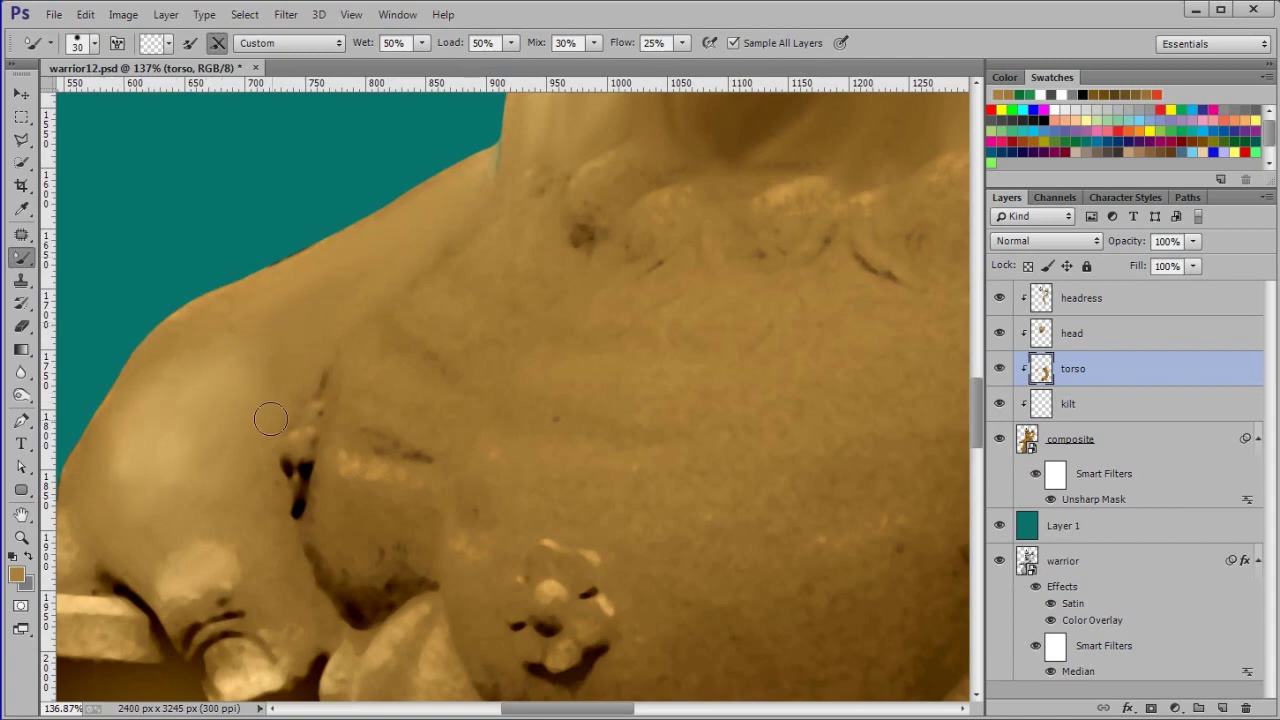
Blend the skin below the collarbone ridges and even out the mottled texture across the upper chest
left_click_drag(393, 328, 464, 324)
mouse_move(586, 231)
left_mouse_down()
mouse_move(674, 206)
mouse_move(529, 239)
left_mouse_up()
mouse_move(793, 205)
left_mouse_down()
mouse_move(537, 323)
mouse_move(506, 373)
mouse_move(589, 346)
left_mouse_up()
mouse_move(696, 292)
left_mouse_down()
mouse_move(543, 266)
mouse_move(500, 392)
left_mouse_up()
left_click_drag(676, 326, 754, 428)
mouse_move(746, 369)
left_mouse_down()
mouse_move(763, 417)
mouse_move(714, 469)
mouse_move(766, 530)
left_mouse_up()
Blend the lower chest, its dark curved underside and the muscle fold beside the armpit
mouse_move(258, 468)
left_mouse_down()
mouse_move(273, 484)
mouse_move(400, 470)
left_mouse_up()
mouse_move(444, 547)
left_mouse_down()
mouse_move(726, 554)
mouse_move(380, 563)
left_mouse_up()
mouse_move(782, 353)
left_mouse_down()
mouse_move(644, 310)
mouse_move(669, 363)
mouse_move(629, 583)
mouse_move(526, 546)
mouse_move(542, 606)
left_mouse_up()
mouse_move(346, 691)
left_mouse_down()
mouse_move(309, 589)
mouse_move(314, 531)
mouse_move(532, 276)
left_mouse_up()
mouse_move(325, 480)
left_mouse_down()
mouse_move(519, 606)
mouse_move(414, 554)
mouse_move(445, 606)
mouse_move(766, 479)
mouse_move(732, 387)
mouse_move(466, 466)
mouse_move(434, 317)
mouse_move(308, 263)
left_mouse_up()
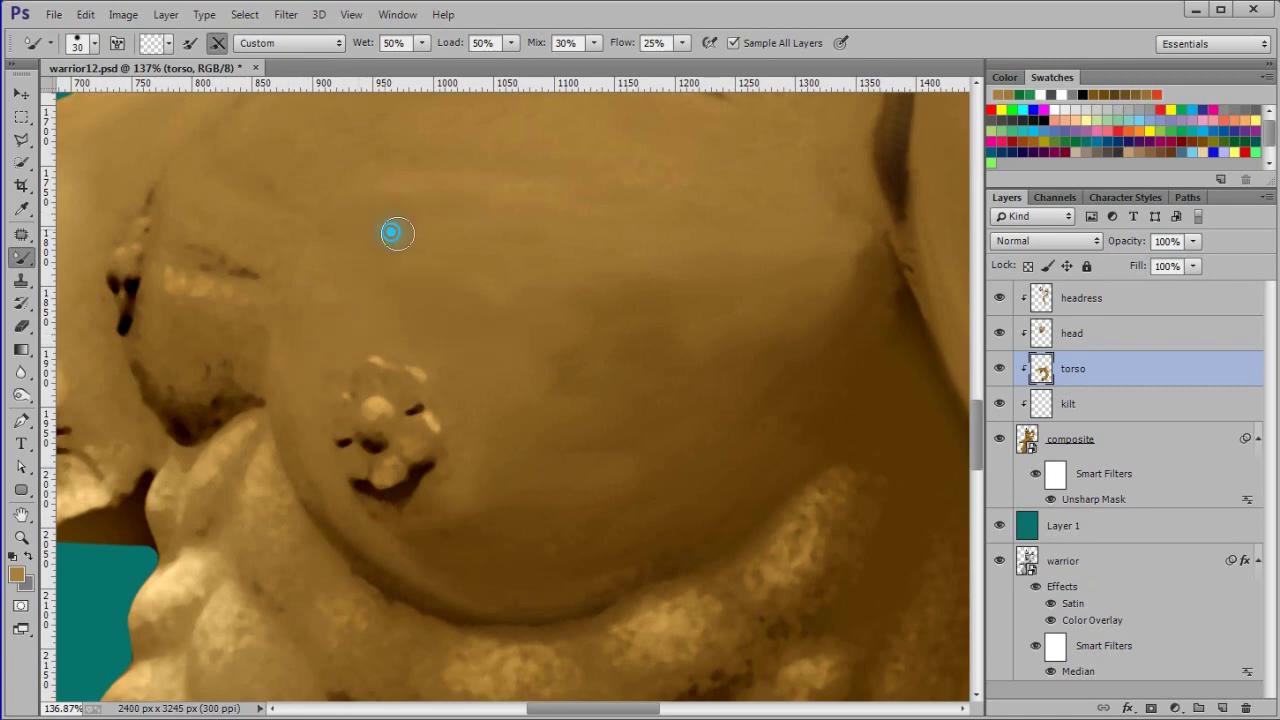
left_click_drag(703, 175, 180, 279)
mouse_move(227, 364)
left_mouse_down()
mouse_move(182, 416)
mouse_move(218, 221)
left_mouse_up()
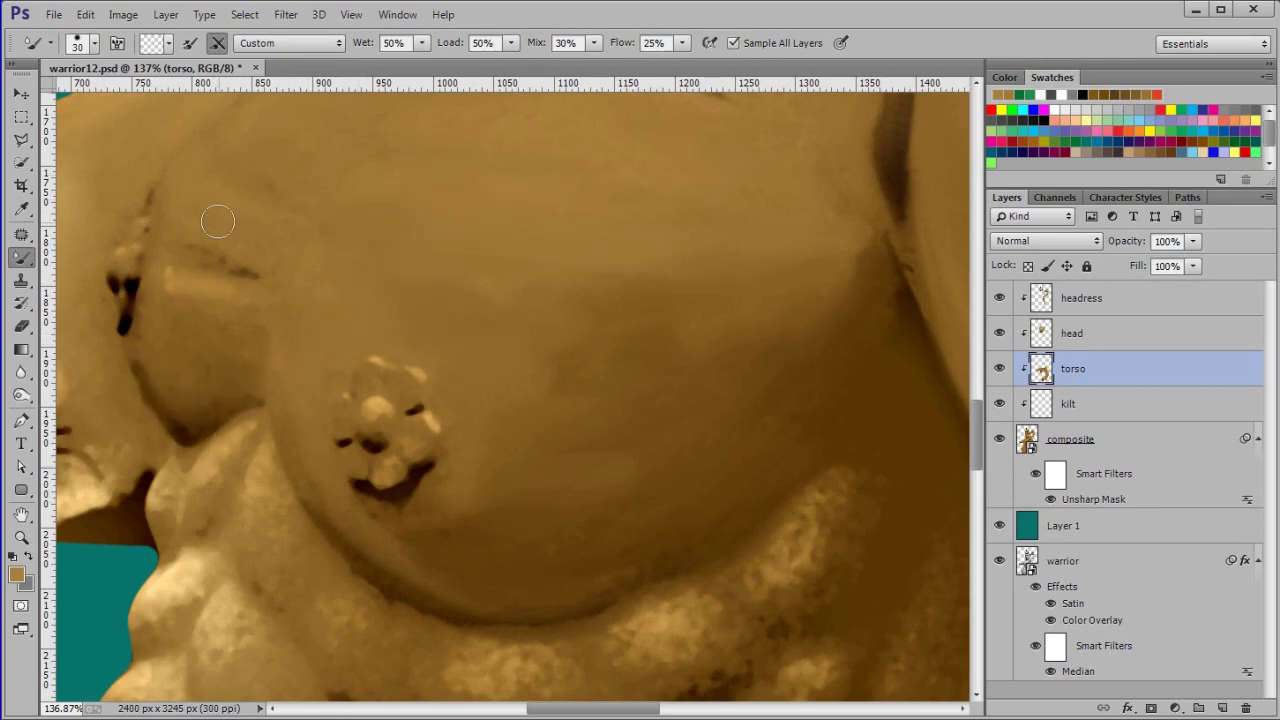
With a 30 px brush, smooth the weapon's knobbed head and its handle beside the arm stump
scroll(457, 276, "down", 5)
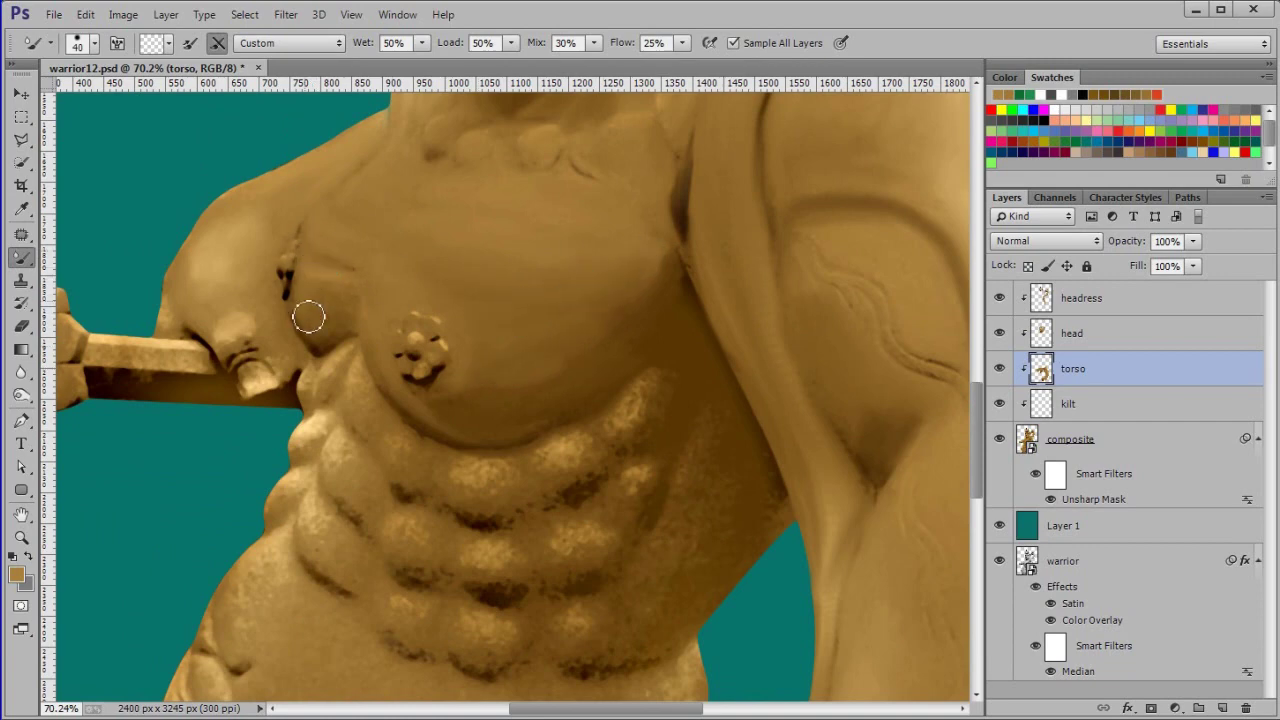
left_click_drag(330, 499, 621, 490)
scroll(547, 346, "up", 4)
key("bracketleft")
mouse_move(546, 286)
left_mouse_down()
mouse_move(331, 354)
mouse_move(429, 384)
left_mouse_up()
mouse_move(244, 378)
left_mouse_down()
mouse_move(170, 290)
mouse_move(237, 251)
mouse_move(266, 320)
mouse_move(310, 350)
left_mouse_up()
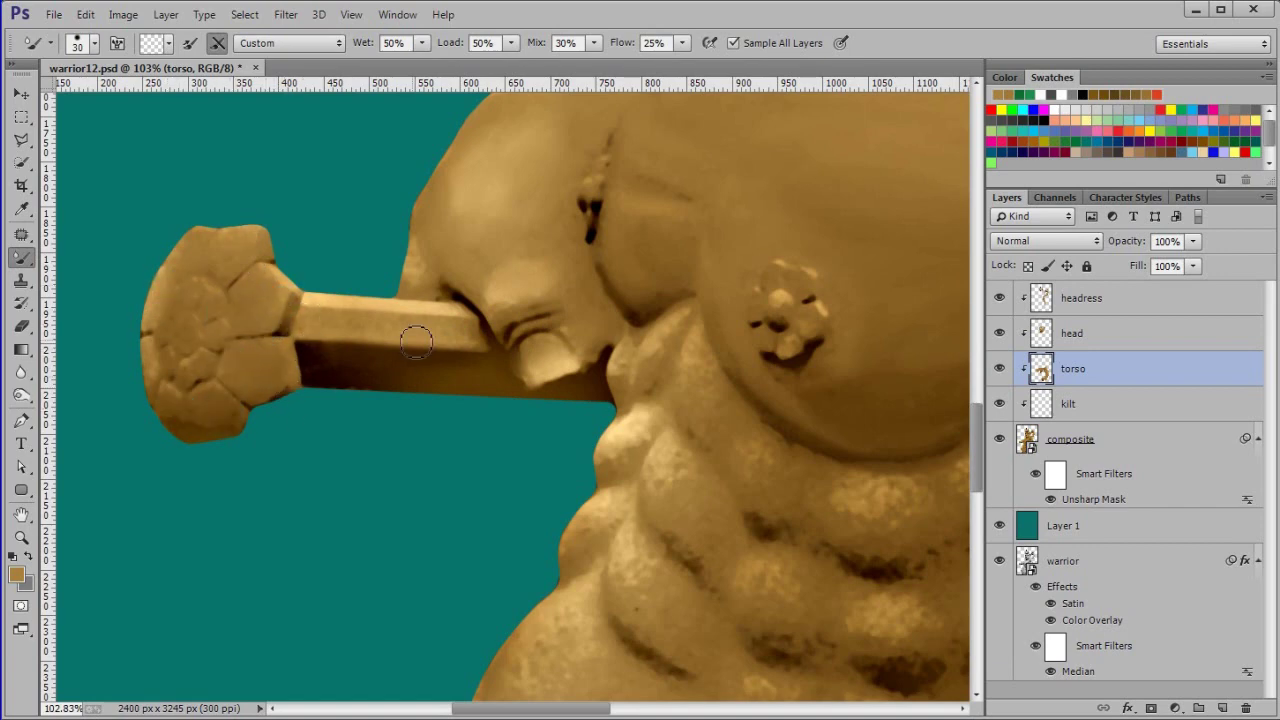
Blend the top row of muscle bulges under the chest and the shadowed flank beside them
left_click_drag(646, 354, 698, 366)
left_click_drag(880, 510, 692, 412)
mouse_move(692, 412)
left_mouse_down()
mouse_move(658, 395)
mouse_move(709, 451)
mouse_move(846, 368)
mouse_move(734, 397)
left_mouse_up()
mouse_move(890, 351)
left_mouse_down()
mouse_move(723, 406)
mouse_move(780, 318)
left_mouse_up()
mouse_move(703, 400)
left_mouse_down()
mouse_move(637, 489)
mouse_move(646, 510)
left_mouse_up()
mouse_move(481, 508)
left_mouse_down()
mouse_move(490, 518)
mouse_move(414, 491)
mouse_move(671, 503)
mouse_move(729, 466)
mouse_move(773, 365)
mouse_move(765, 325)
left_mouse_up()
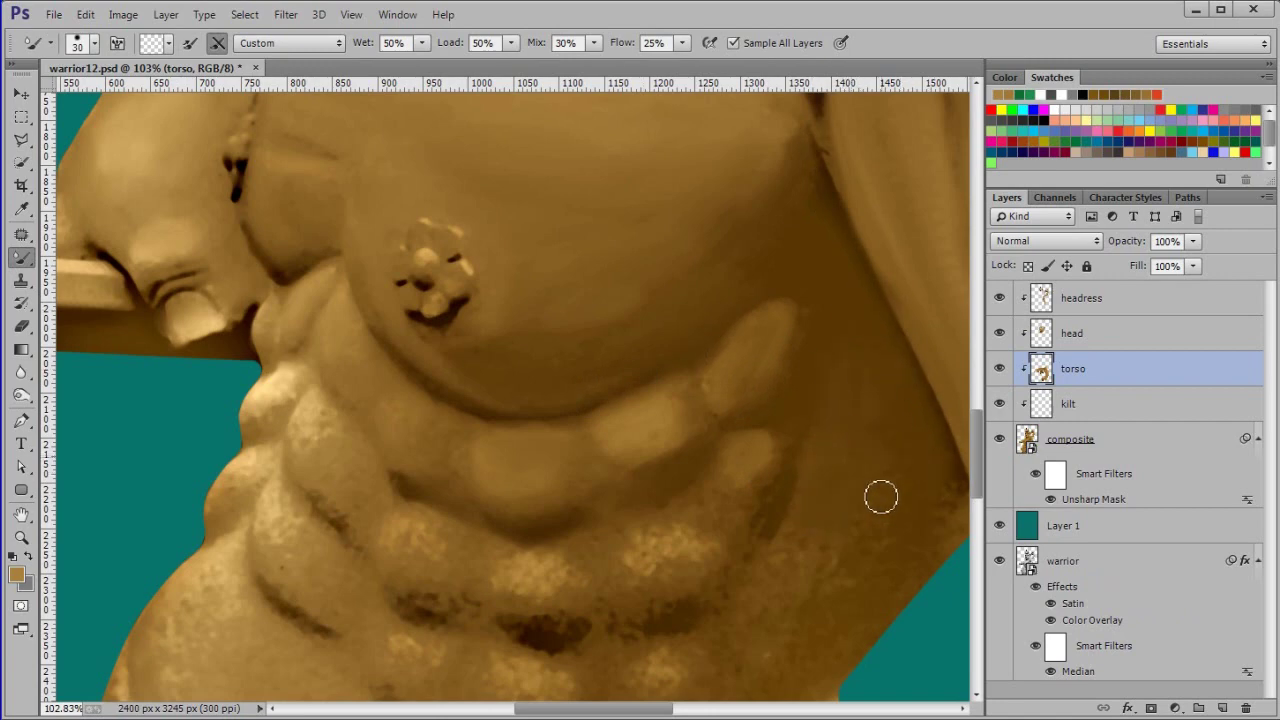
Smooth the middle and lower rows of abdominal bulges, their dark gaps and the rib bulges along the waist
left_click_drag(758, 588, 642, 588)
mouse_move(691, 497)
left_mouse_down()
mouse_move(674, 514)
mouse_move(820, 443)
left_mouse_up()
left_click_drag(525, 558, 526, 594)
mouse_move(409, 533)
left_mouse_down()
mouse_move(450, 555)
mouse_move(337, 443)
mouse_move(334, 506)
mouse_move(306, 334)
mouse_move(280, 452)
mouse_move(294, 509)
mouse_move(271, 563)
mouse_move(400, 634)
mouse_move(609, 623)
mouse_move(517, 651)
left_mouse_up()
left_click_drag(755, 602, 849, 361)
mouse_move(368, 258)
left_mouse_down()
mouse_move(401, 314)
mouse_move(300, 388)
mouse_move(315, 452)
mouse_move(327, 387)
left_mouse_up()
mouse_move(455, 497)
left_mouse_down()
mouse_move(522, 406)
mouse_move(590, 440)
mouse_move(702, 424)
mouse_move(810, 470)
left_mouse_up()
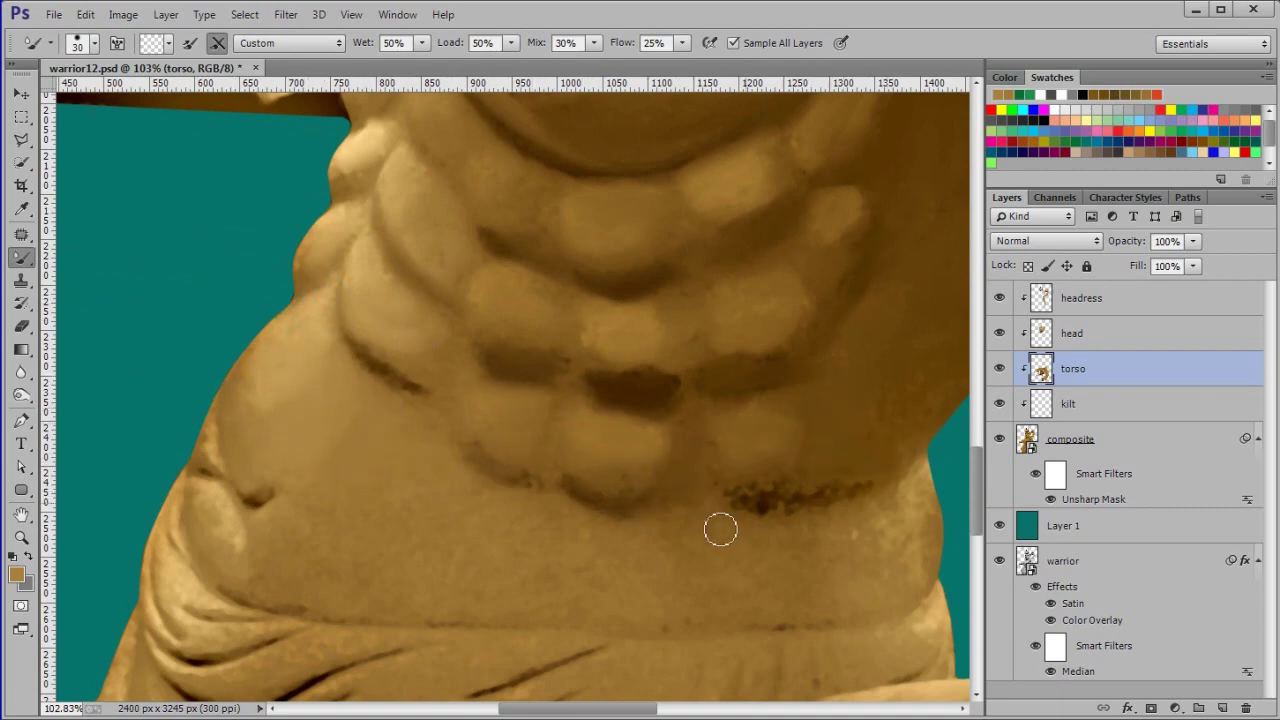
Even out the belly between the abdominal muscles and the top edge of the sash
mouse_move(926, 549)
left_mouse_down()
mouse_move(851, 537)
mouse_move(916, 533)
left_mouse_up()
mouse_move(631, 633)
left_mouse_down()
mouse_move(249, 534)
mouse_move(209, 446)
mouse_move(382, 455)
left_mouse_up()
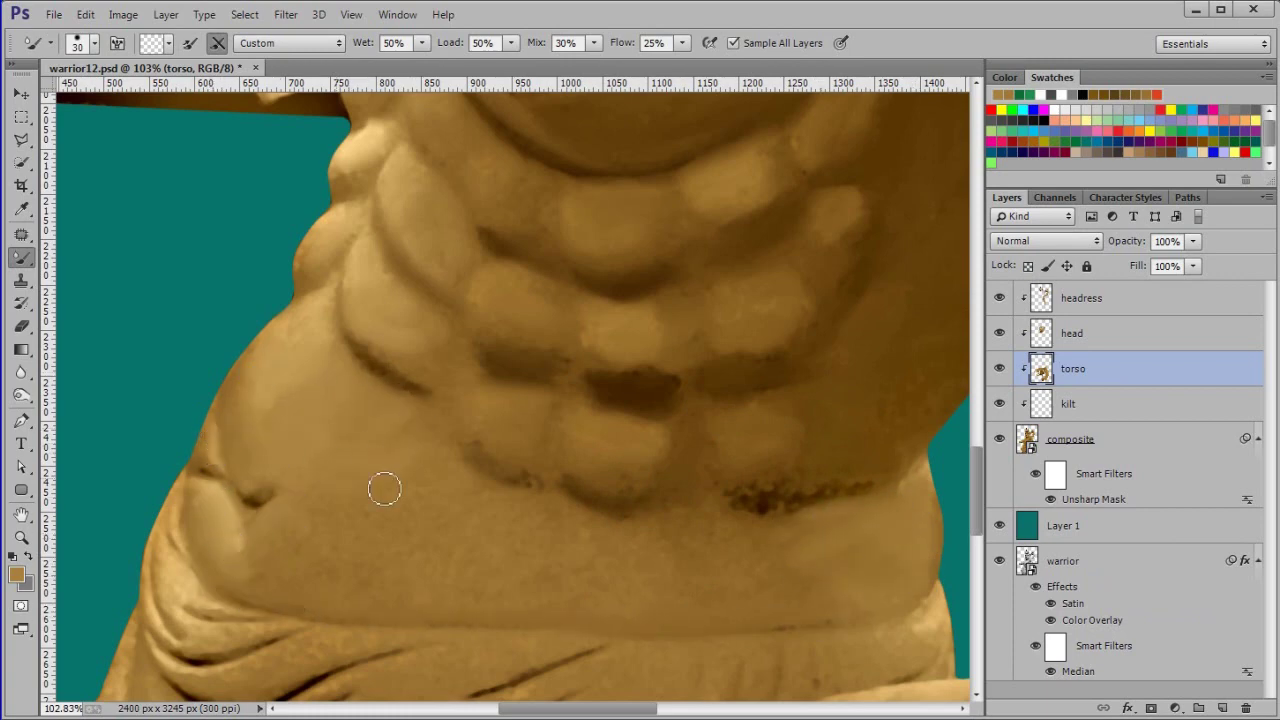
left_click_drag(484, 503, 673, 533)
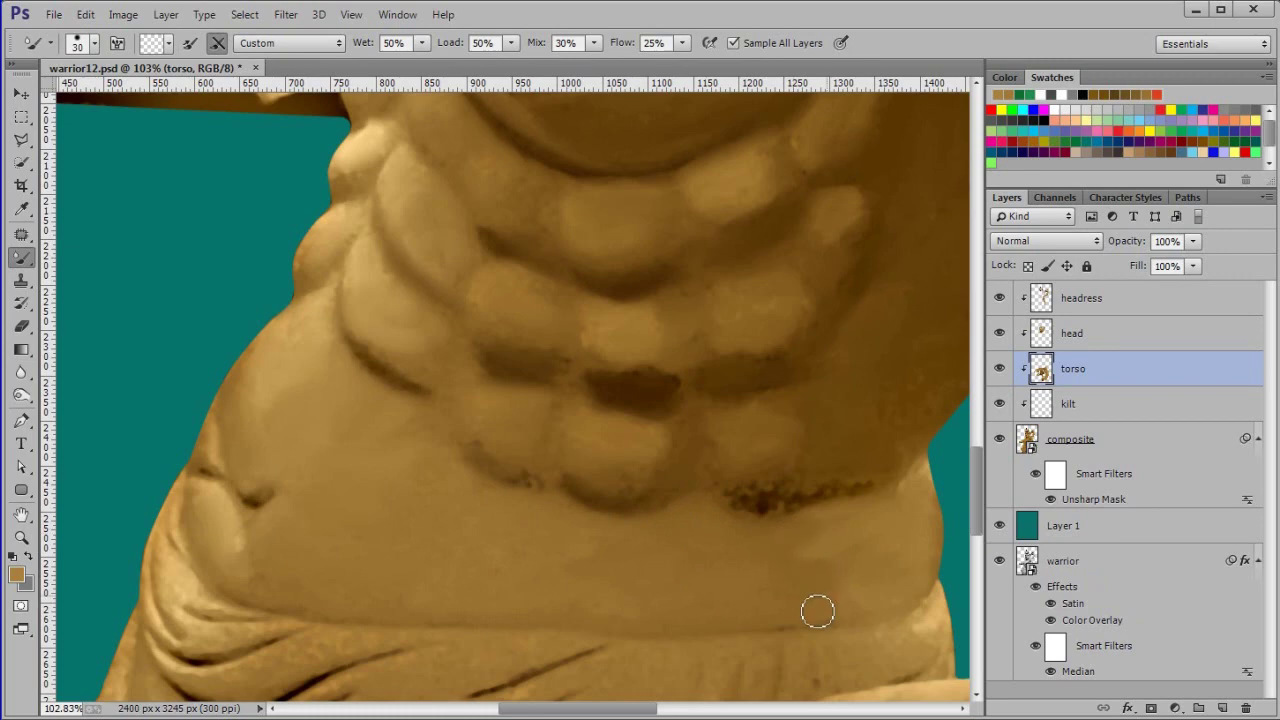
Refine the lower edge of the chest and the rib bulges along the outer side of the torso
left_click_drag(462, 209, 455, 395)
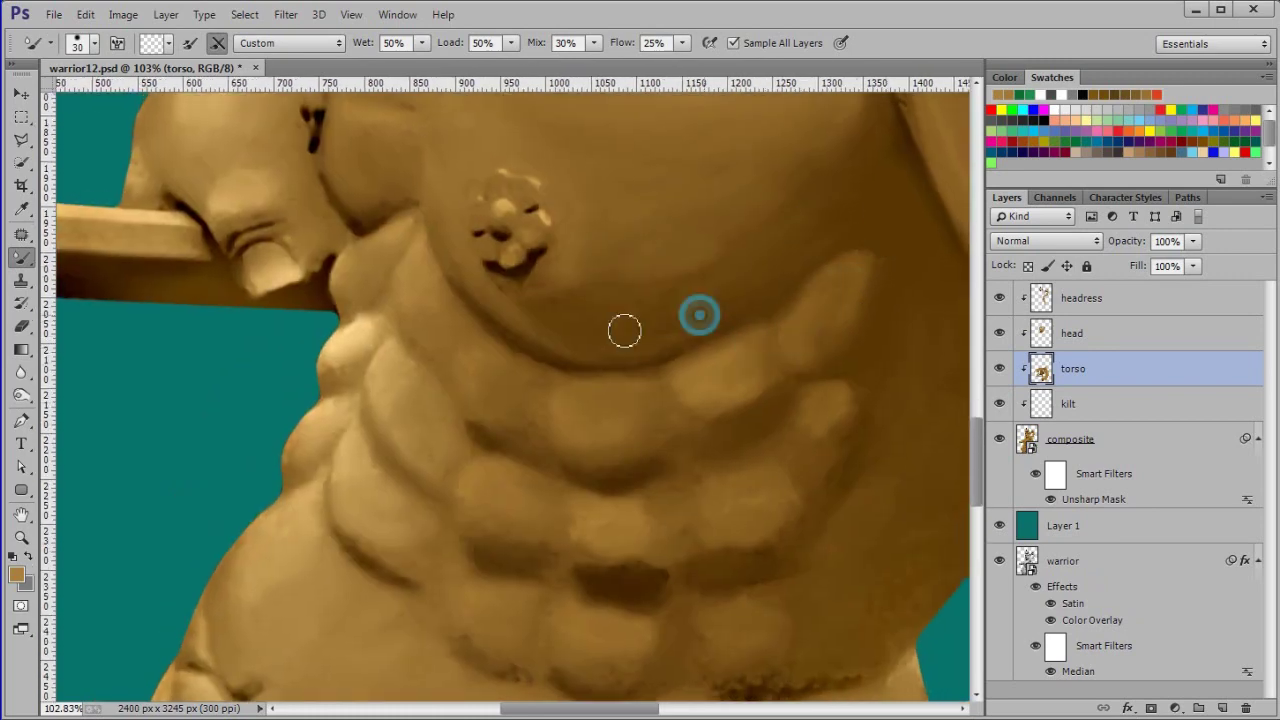
left_click_drag(312, 500, 320, 540)
left_click_drag(394, 383, 409, 428)
left_click_drag(455, 347, 506, 393)
left_click_drag(629, 436, 526, 324)
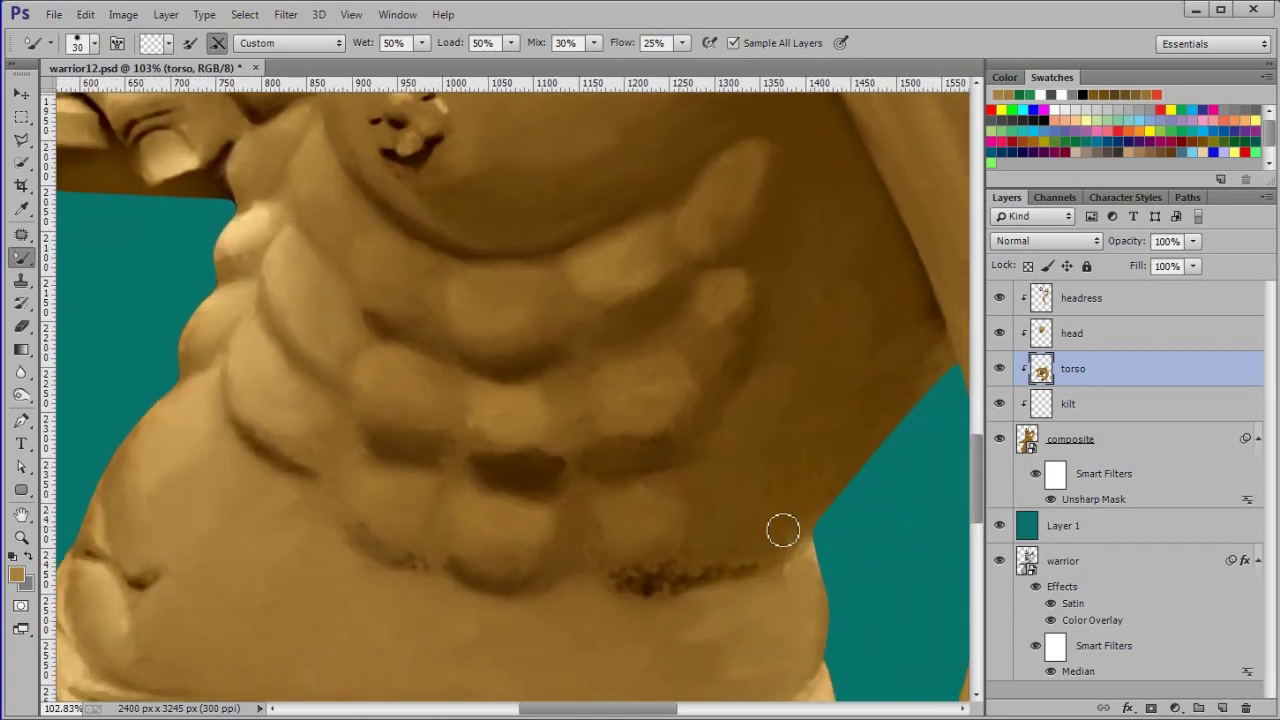
Blend the speckled dark crease beneath the lowest abdominal bulges and soften the shading between the muscle rows
left_click(706, 309)
mouse_move(626, 586)
left_mouse_down()
mouse_move(724, 580)
mouse_move(504, 573)
mouse_move(386, 546)
left_mouse_up()
left_click(606, 443)
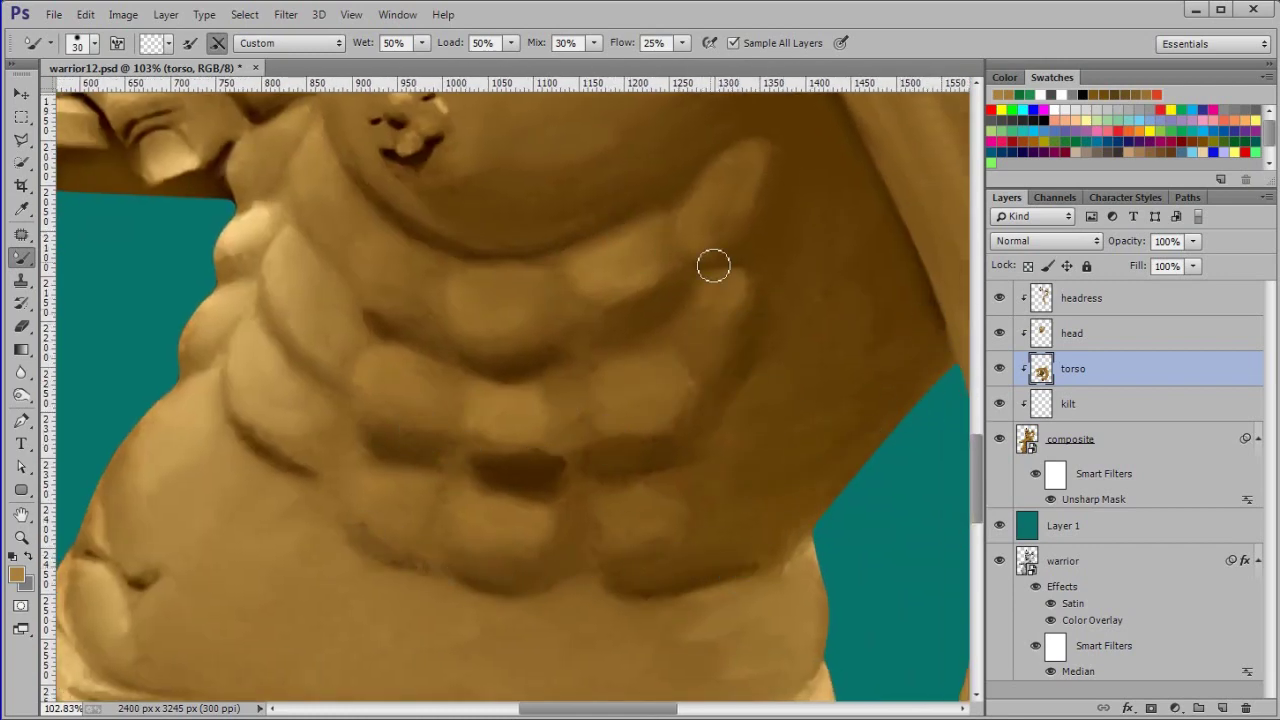
scroll(366, 337, "down", 5)
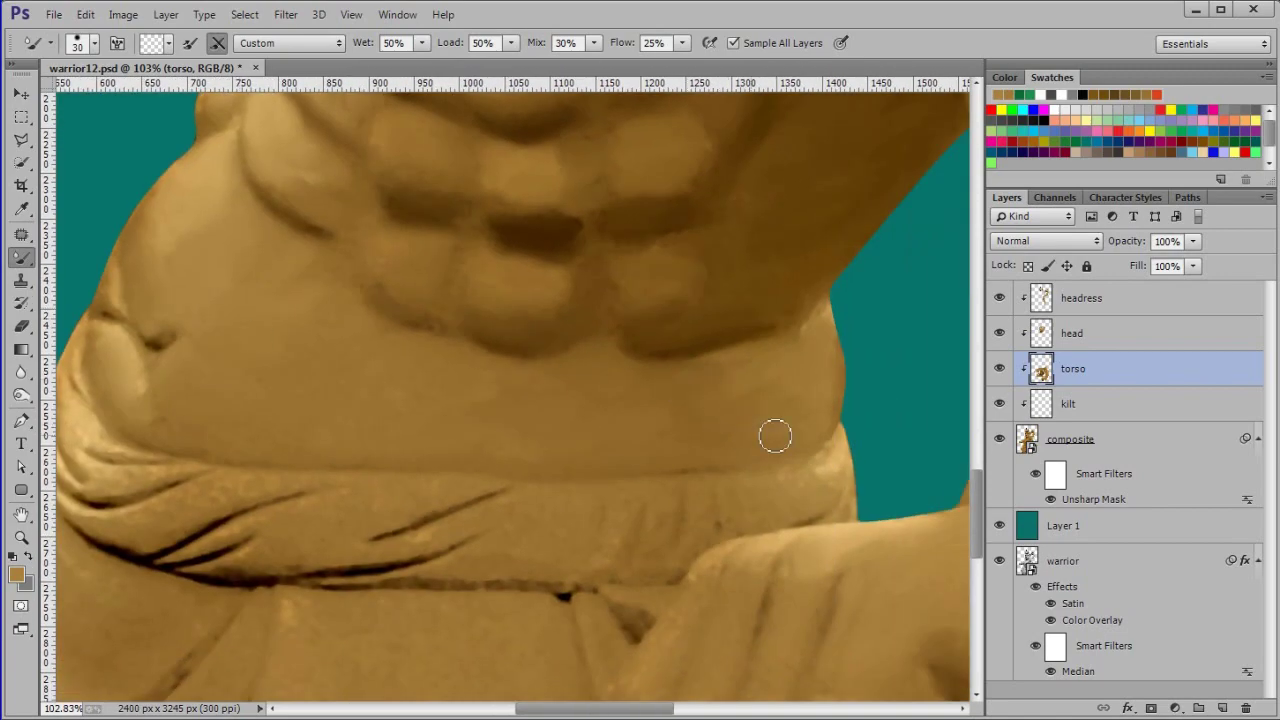
scroll(492, 446, "down", 9)
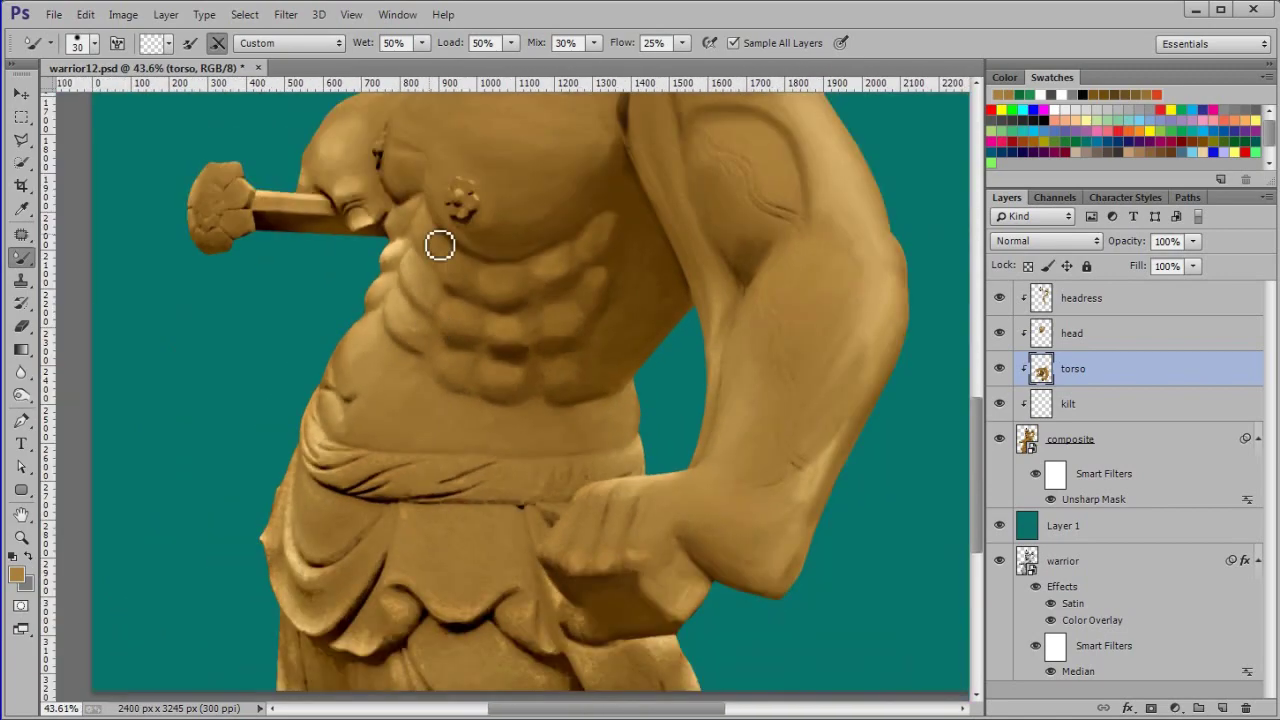
scroll(434, 326, "up", 3)
left_click_drag(412, 185, 377, 269)
scroll(377, 269, "down", 2)
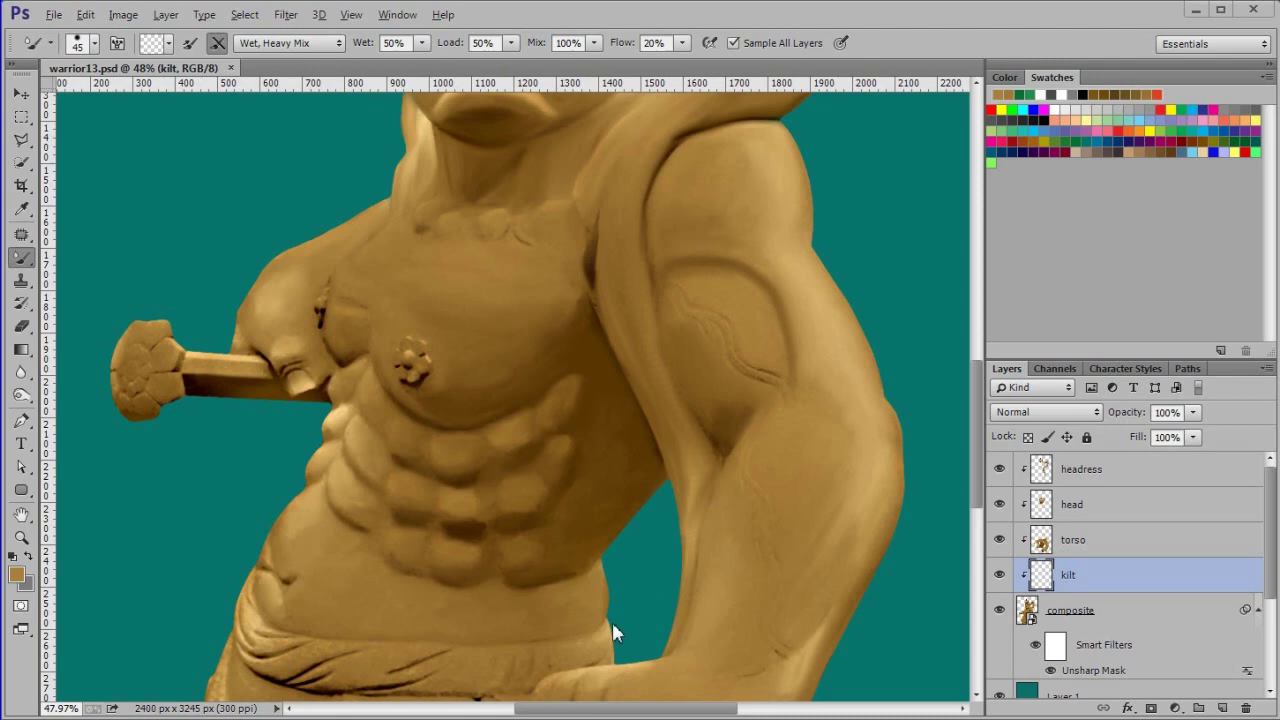
On the kilt layer, blend the sash folds around the outer hip and along its dark creases using Wet, Heavy Mix
left_click_drag(638, 575, 760, 302)
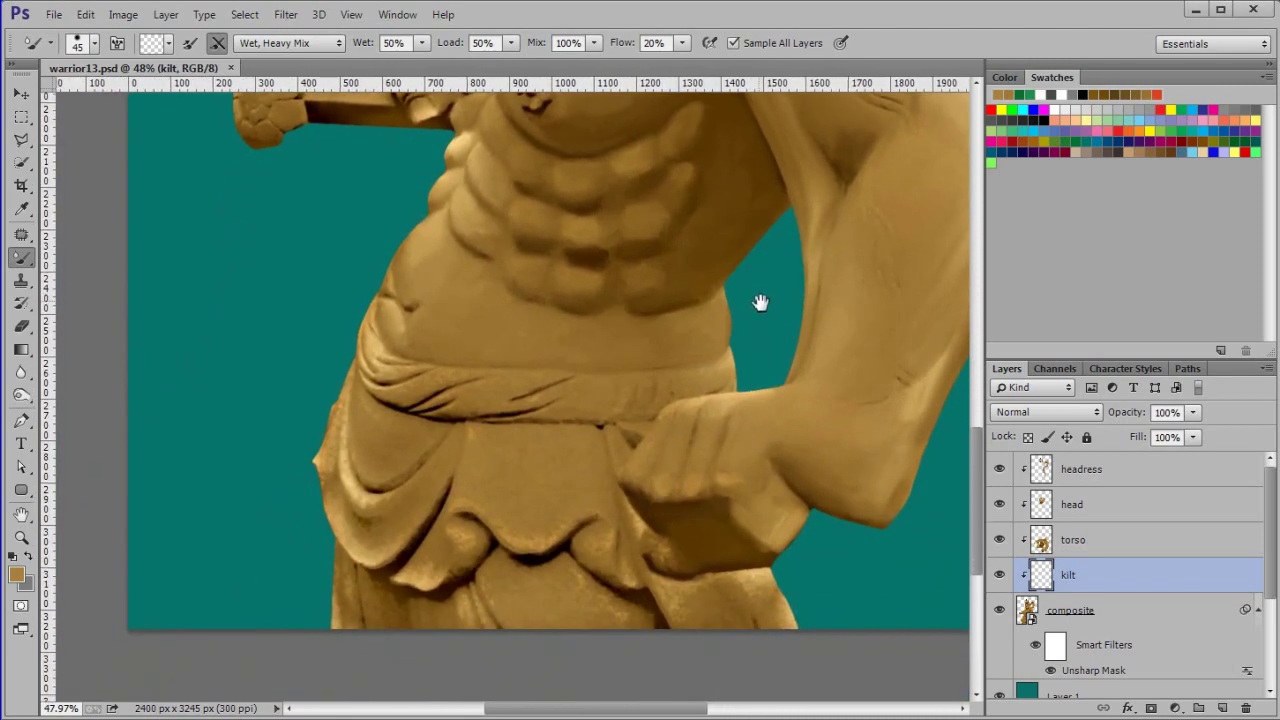
scroll(372, 350, "up", 11)
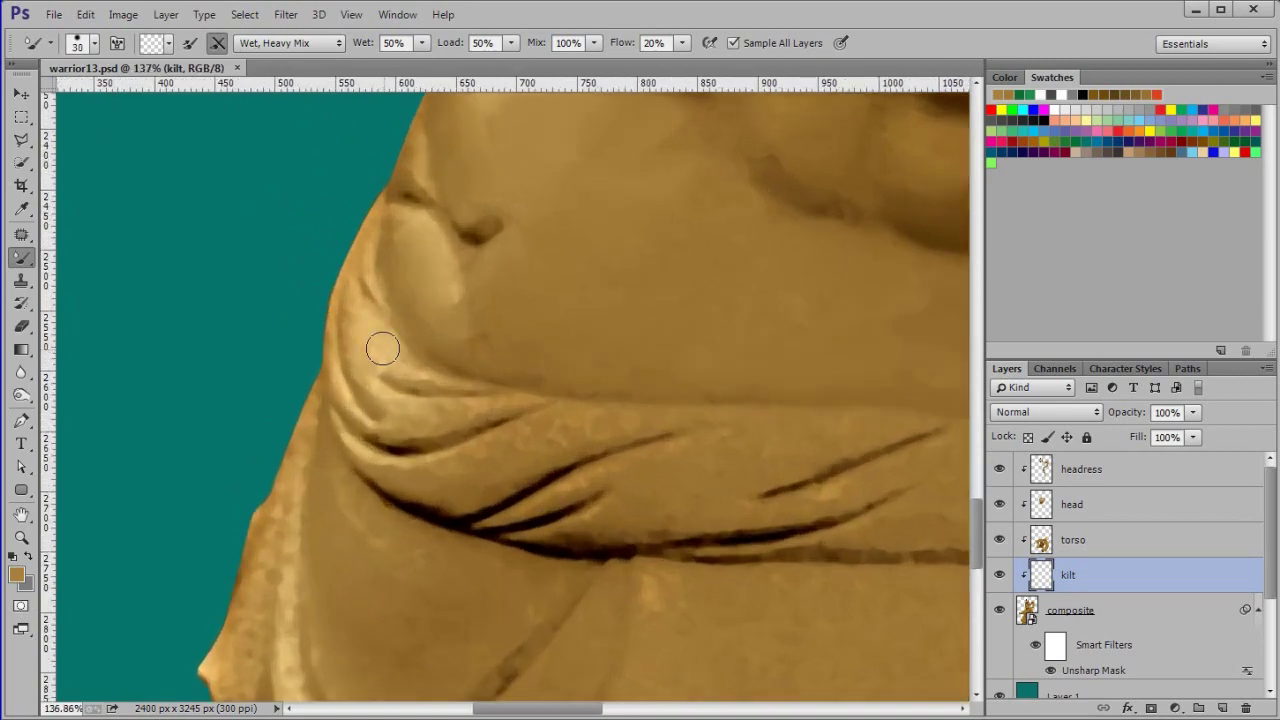
mouse_move(389, 354)
left_mouse_down()
mouse_move(386, 217)
mouse_move(354, 351)
mouse_move(377, 347)
mouse_move(449, 429)
mouse_move(363, 437)
mouse_move(540, 428)
left_mouse_up()
left_click_drag(396, 490, 594, 431)
left_click_drag(338, 438, 537, 431)
mouse_move(491, 506)
left_mouse_down()
mouse_move(774, 423)
mouse_move(731, 489)
mouse_move(651, 534)
mouse_move(669, 480)
mouse_move(564, 539)
mouse_move(851, 486)
mouse_move(628, 501)
left_mouse_up()
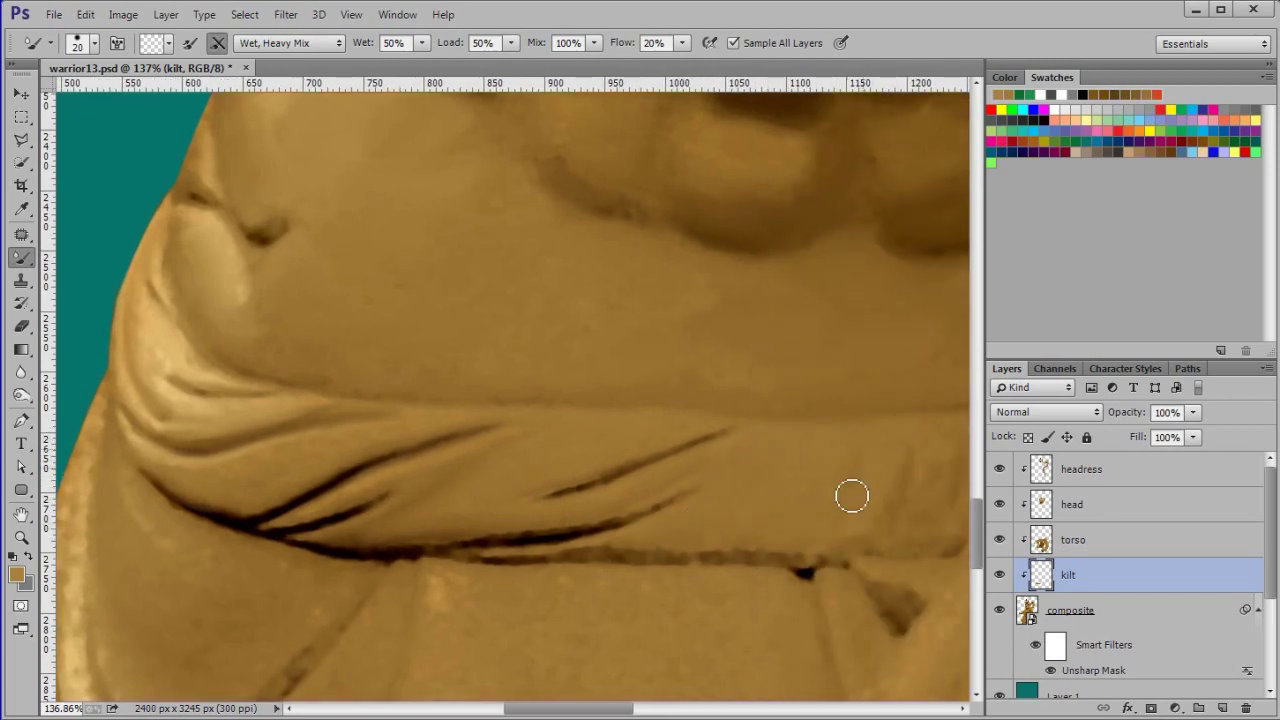
With a 20 px brush, soften the sash pleats above the hand and smooth the dark seam along the sash's lower edge
left_click_drag(800, 487, 595, 422)
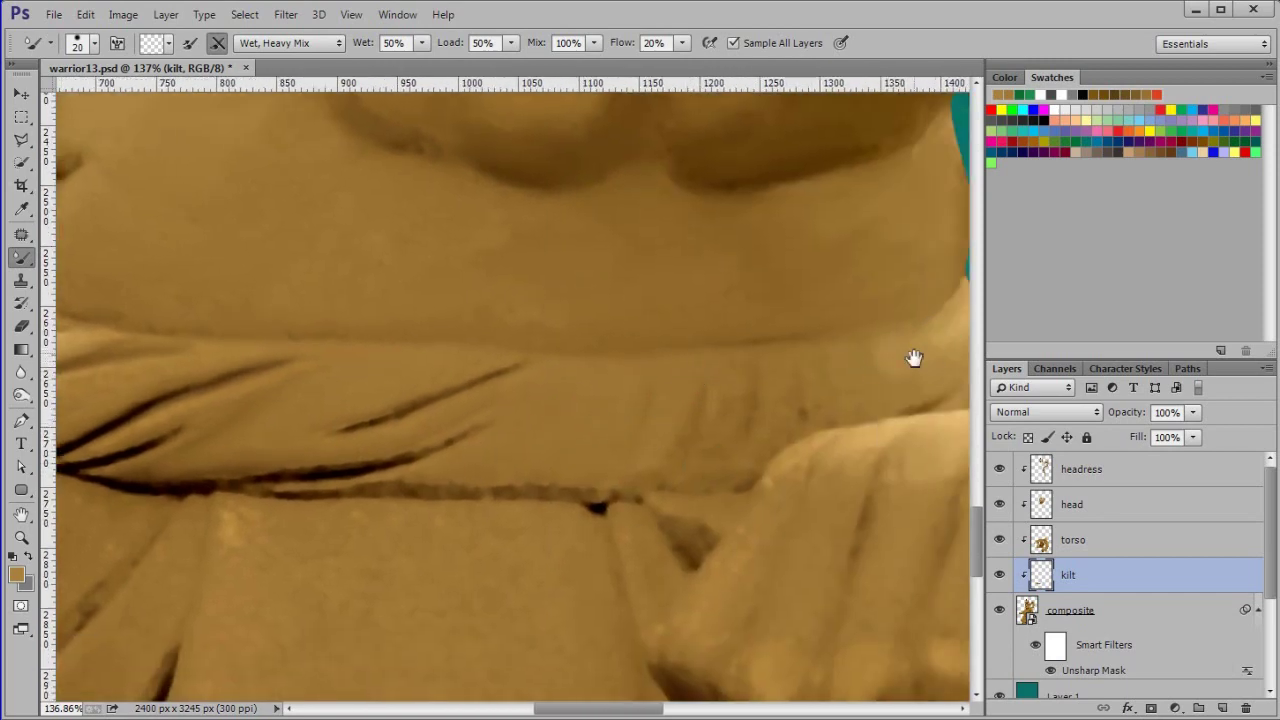
left_click_drag(914, 358, 799, 375)
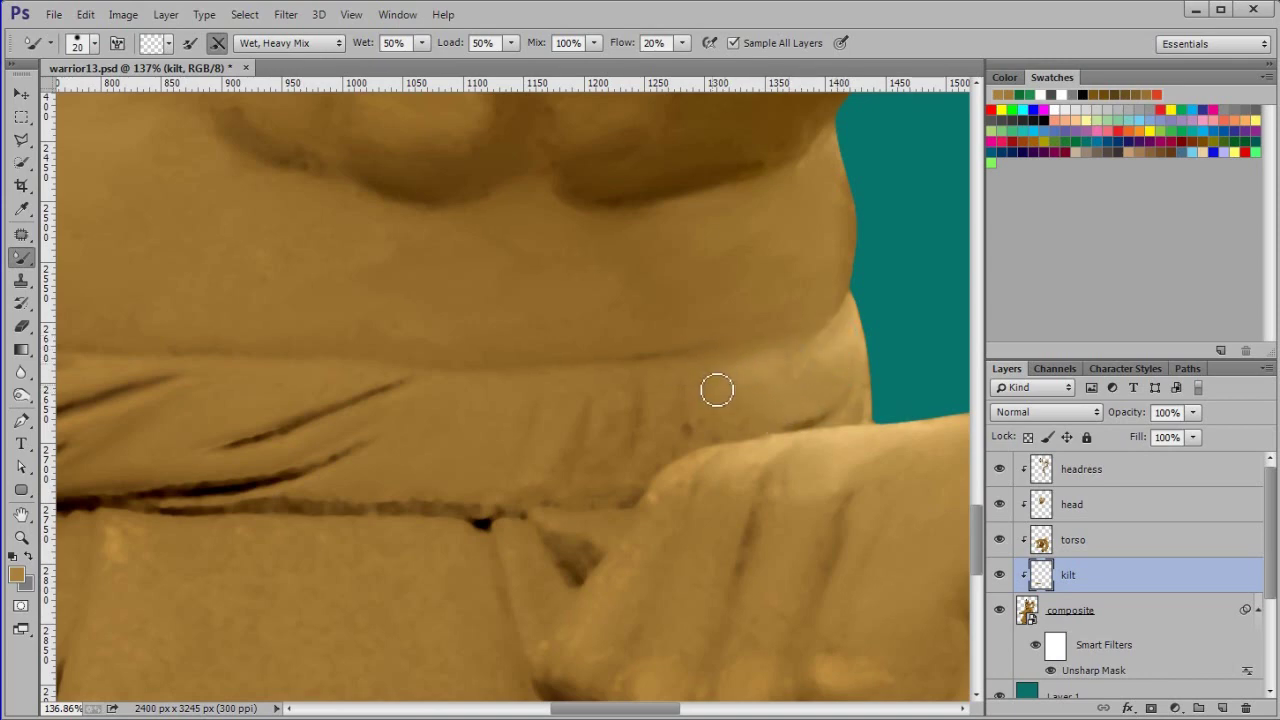
mouse_move(630, 475)
left_mouse_down()
mouse_move(583, 484)
mouse_move(574, 506)
mouse_move(833, 369)
left_mouse_up()
left_click_drag(717, 393, 726, 378)
left_click_drag(440, 378, 343, 381)
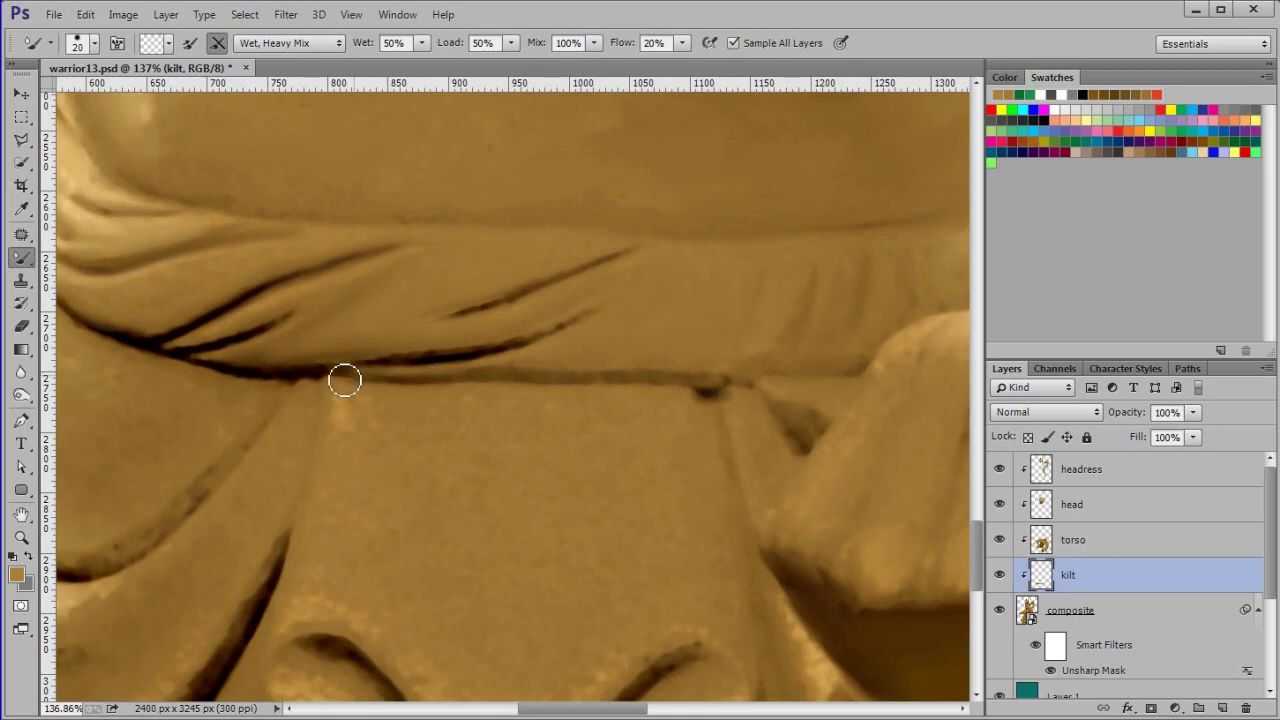
Smooth the pale curved rim of the outer hip drape and the cloth just below the sash inside it
left_click_drag(475, 343, 685, 313)
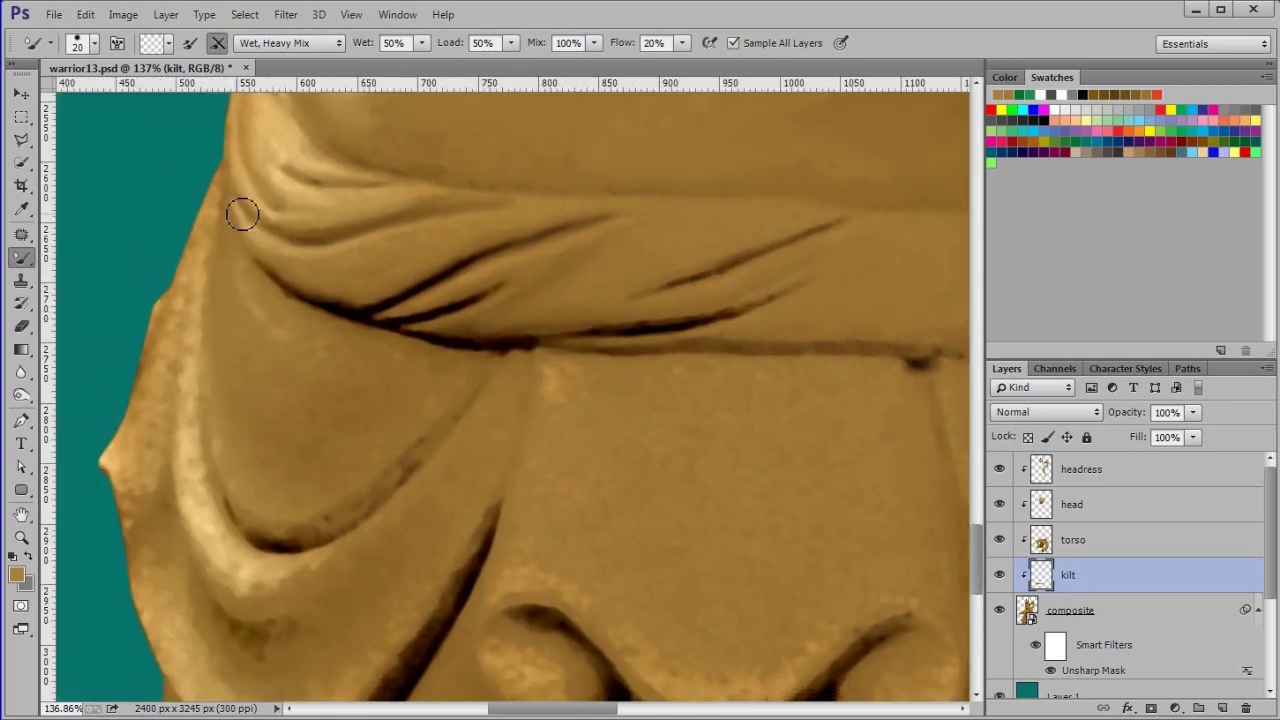
mouse_move(220, 242)
left_mouse_down()
mouse_move(189, 466)
mouse_move(266, 591)
mouse_move(211, 301)
mouse_move(245, 281)
left_mouse_up()
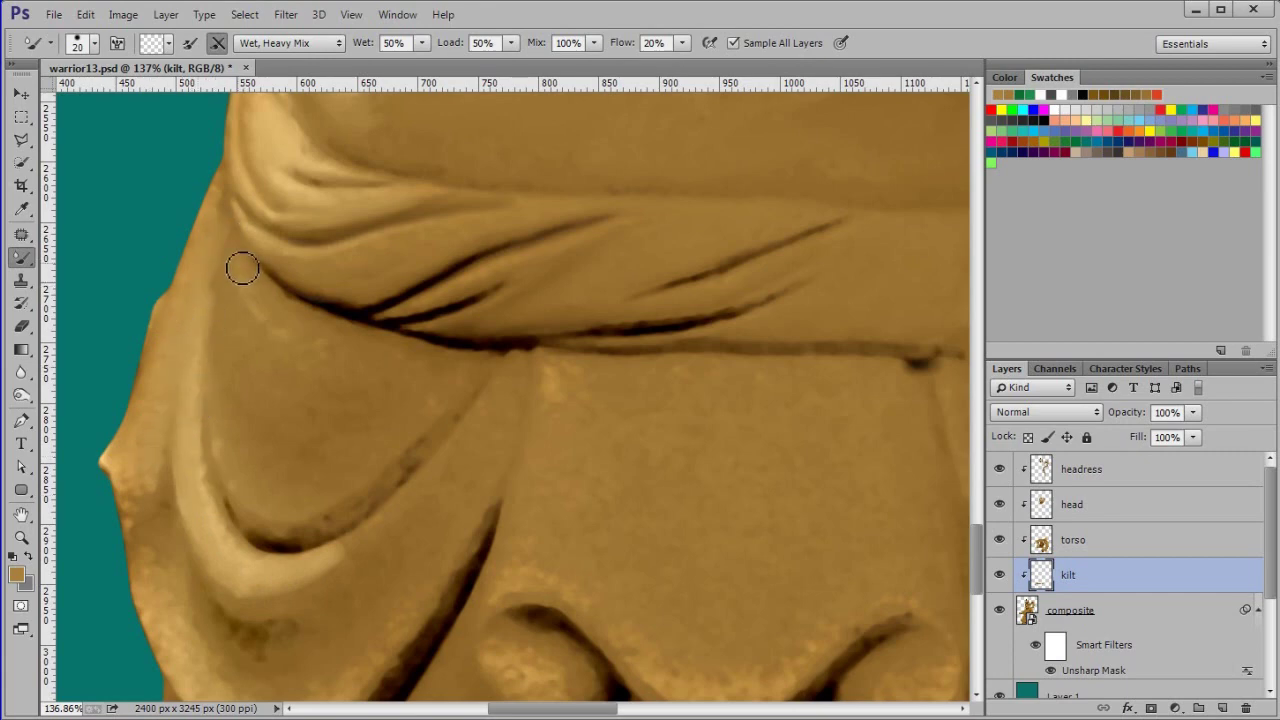
mouse_move(370, 318)
left_mouse_down()
mouse_move(297, 314)
mouse_move(254, 290)
left_mouse_up()
key("ctrl+alt+z")
key("ctrl+alt+z")
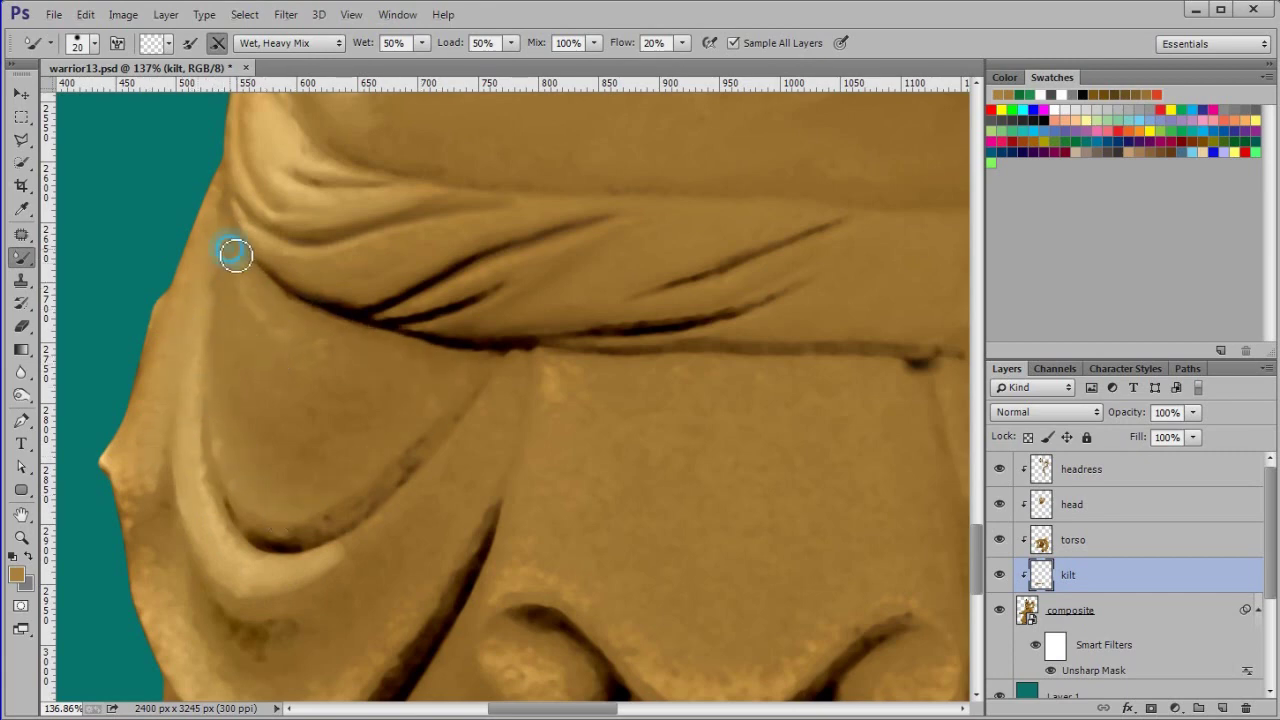
mouse_move(336, 361)
left_mouse_down()
mouse_move(262, 336)
mouse_move(230, 430)
left_mouse_up()
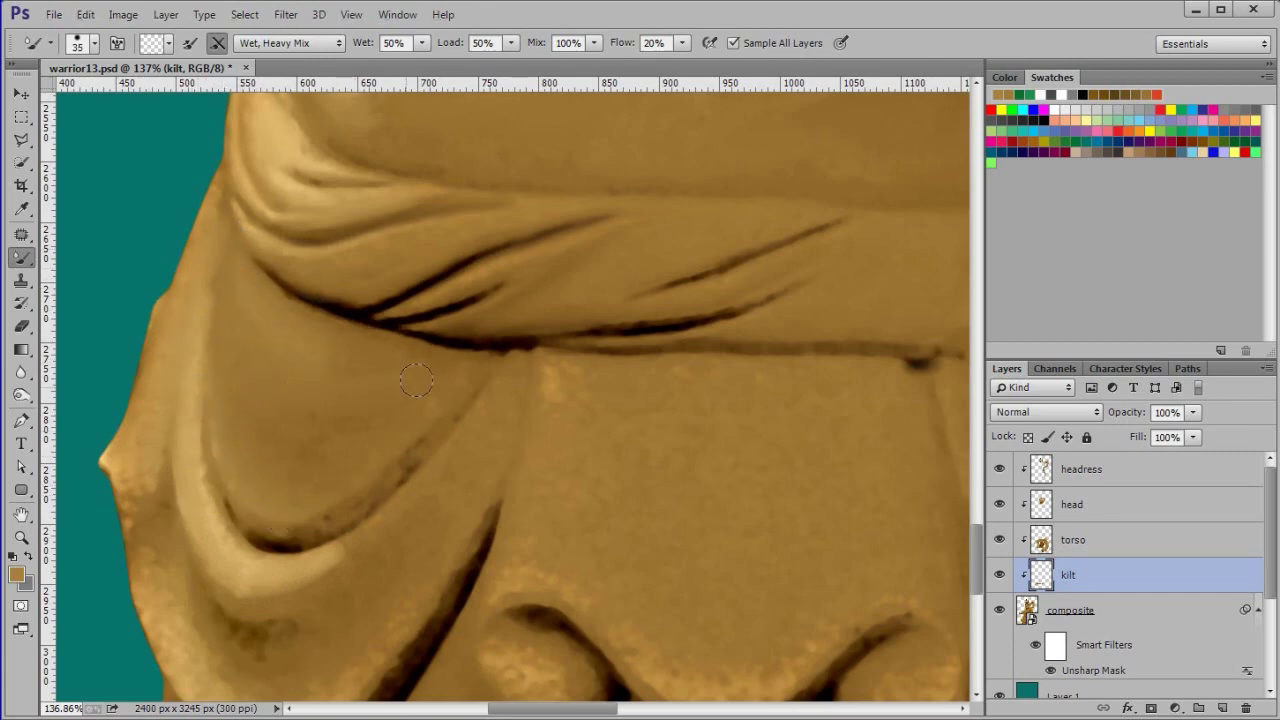
With a 35 px brush, blend the drape's curved inner crease, the adjoining cloth and the center panel's upper corner
left_click_drag(280, 530, 514, 386)
left_click_drag(368, 520, 420, 464)
left_click(480, 503)
left_click_drag(565, 378, 531, 409)
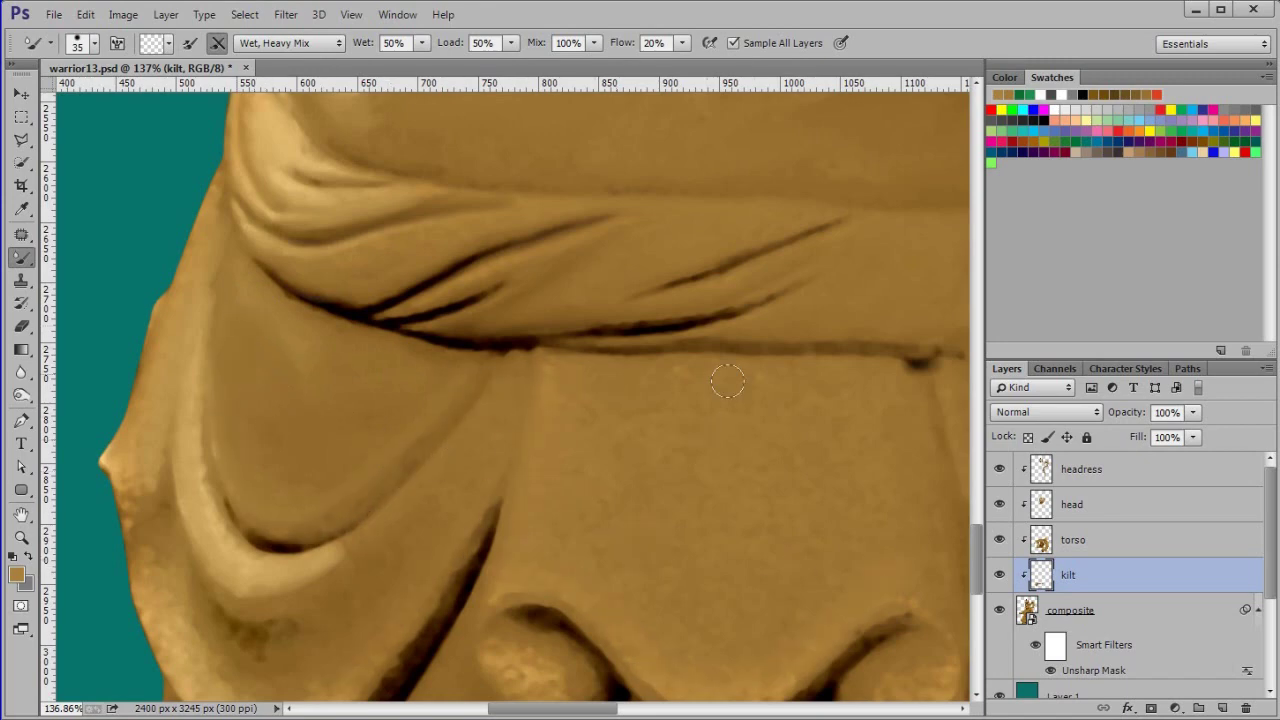
Smooth the mottled outer border and lower rim of the hip drape beside the teal background
key("space")
left_click_drag(176, 610, 231, 429)
mouse_move(192, 325)
left_mouse_down()
mouse_move(252, 491)
mouse_move(330, 550)
mouse_move(478, 400)
mouse_move(255, 425)
left_mouse_up()
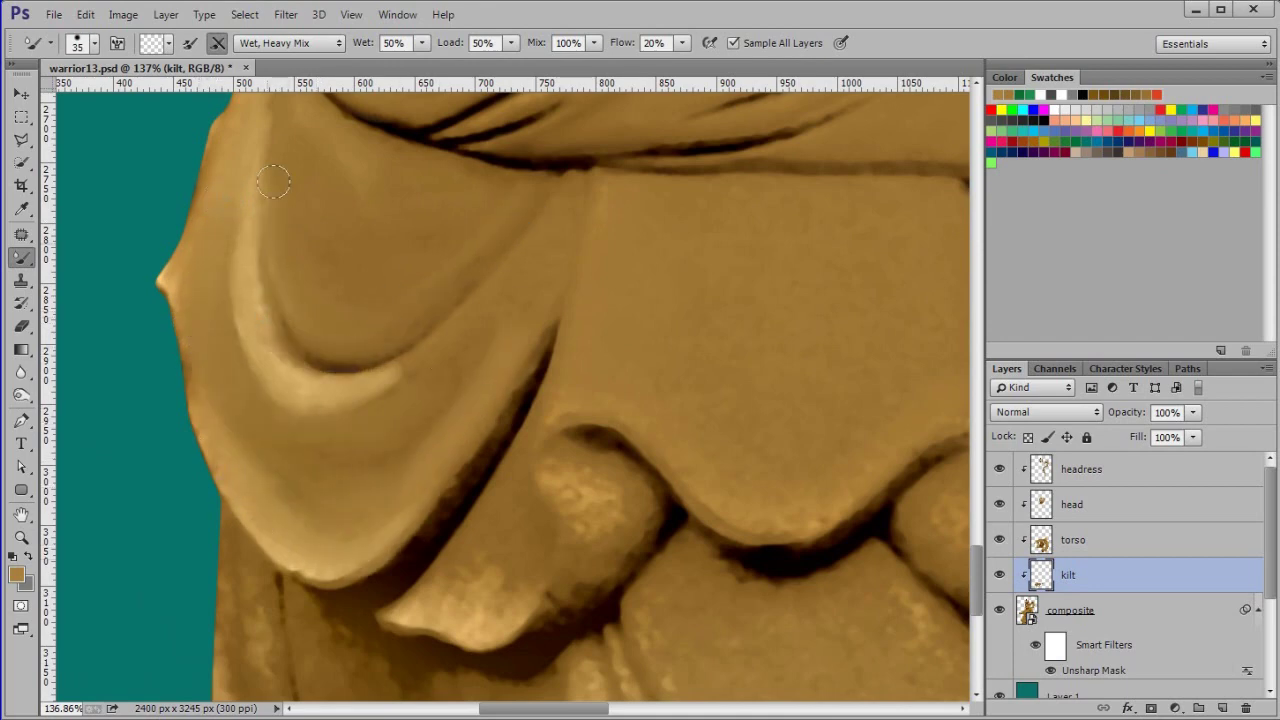
left_click_drag(434, 514, 232, 536)
mouse_move(356, 536)
left_mouse_down()
mouse_move(503, 361)
mouse_move(428, 414)
mouse_move(385, 529)
mouse_move(300, 545)
left_mouse_up()
Blend the speckled cloth below the hip drape and smooth the curled fold next to the center panel
mouse_move(234, 676)
left_mouse_down()
mouse_move(231, 594)
mouse_move(269, 651)
mouse_move(242, 401)
mouse_move(215, 525)
left_mouse_up()
mouse_move(263, 380)
left_mouse_down()
mouse_move(360, 451)
mouse_move(430, 475)
left_mouse_up()
mouse_move(704, 342)
left_mouse_down()
mouse_move(869, 354)
mouse_move(734, 368)
mouse_move(575, 268)
mouse_move(600, 268)
mouse_move(458, 384)
mouse_move(507, 285)
left_mouse_up()
left_click_drag(742, 294, 898, 242)
left_click_drag(398, 148, 410, 145)
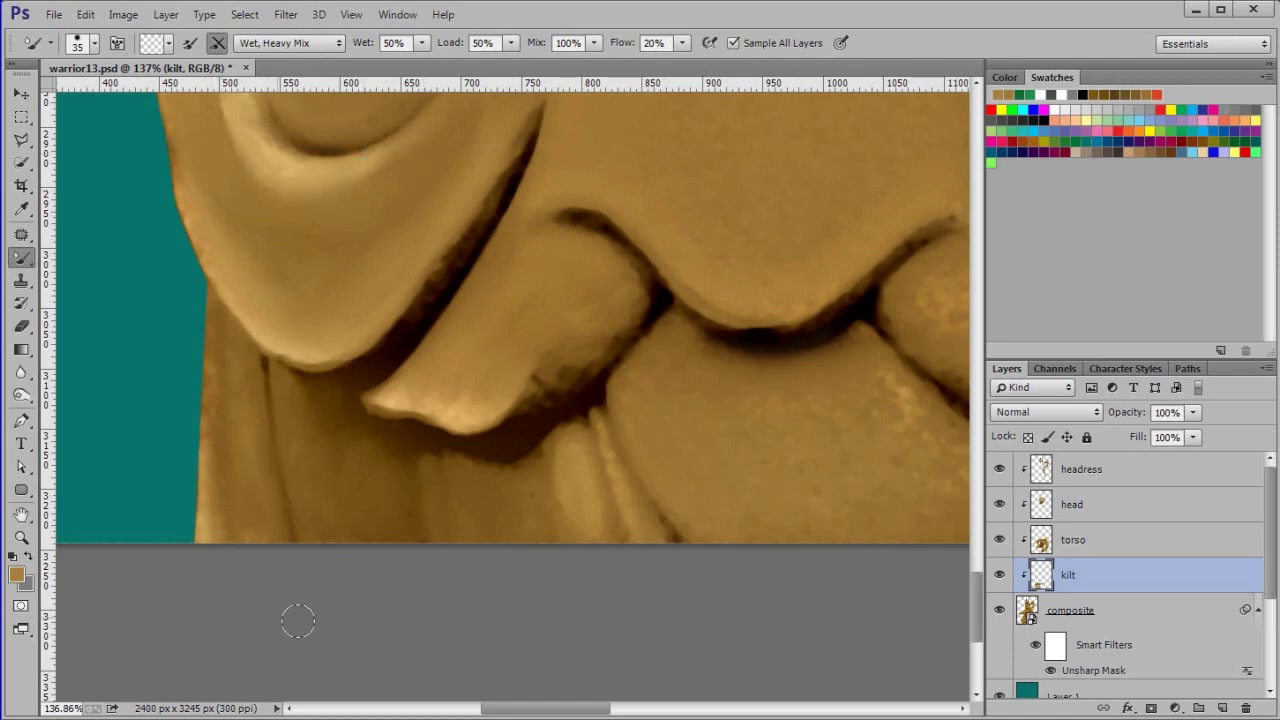
Blend the lower center cloth, the curled fold on the hand side and the highlighted fold along the dark gap
left_click_drag(729, 431, 337, 489)
mouse_move(518, 488)
left_mouse_down()
mouse_move(600, 557)
mouse_move(648, 551)
mouse_move(668, 589)
left_mouse_up()
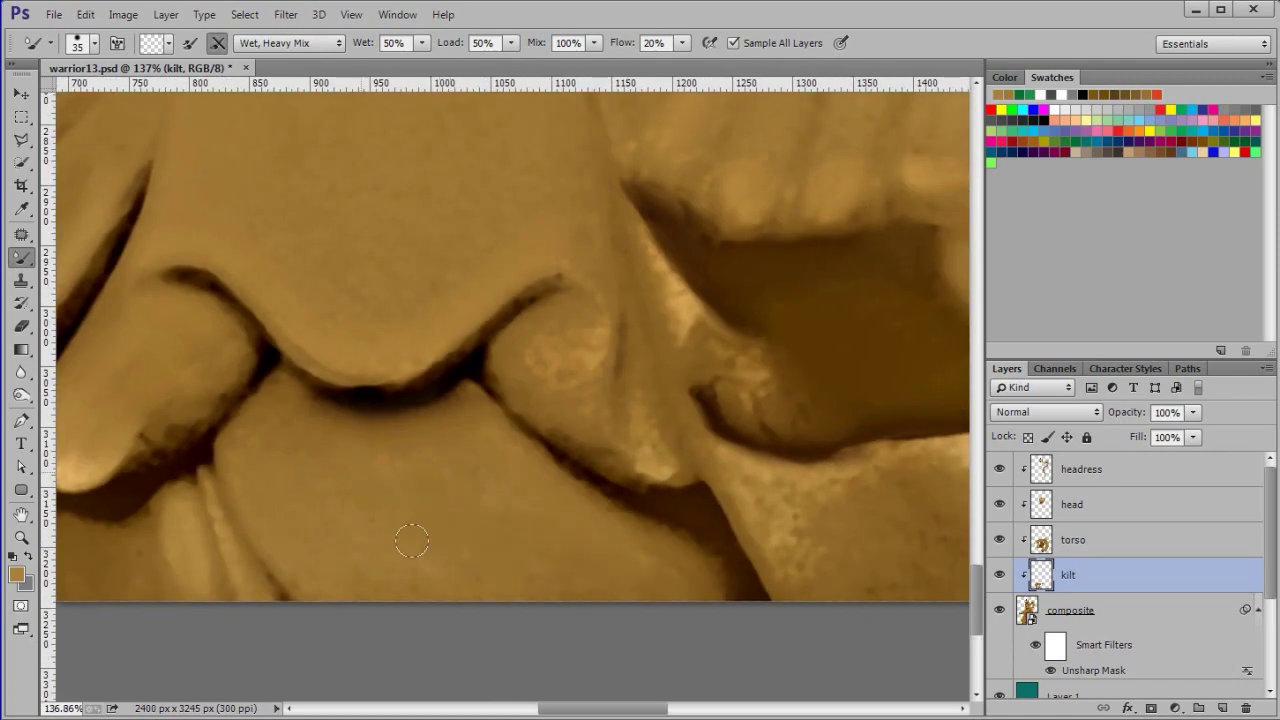
left_click_drag(569, 346, 571, 373)
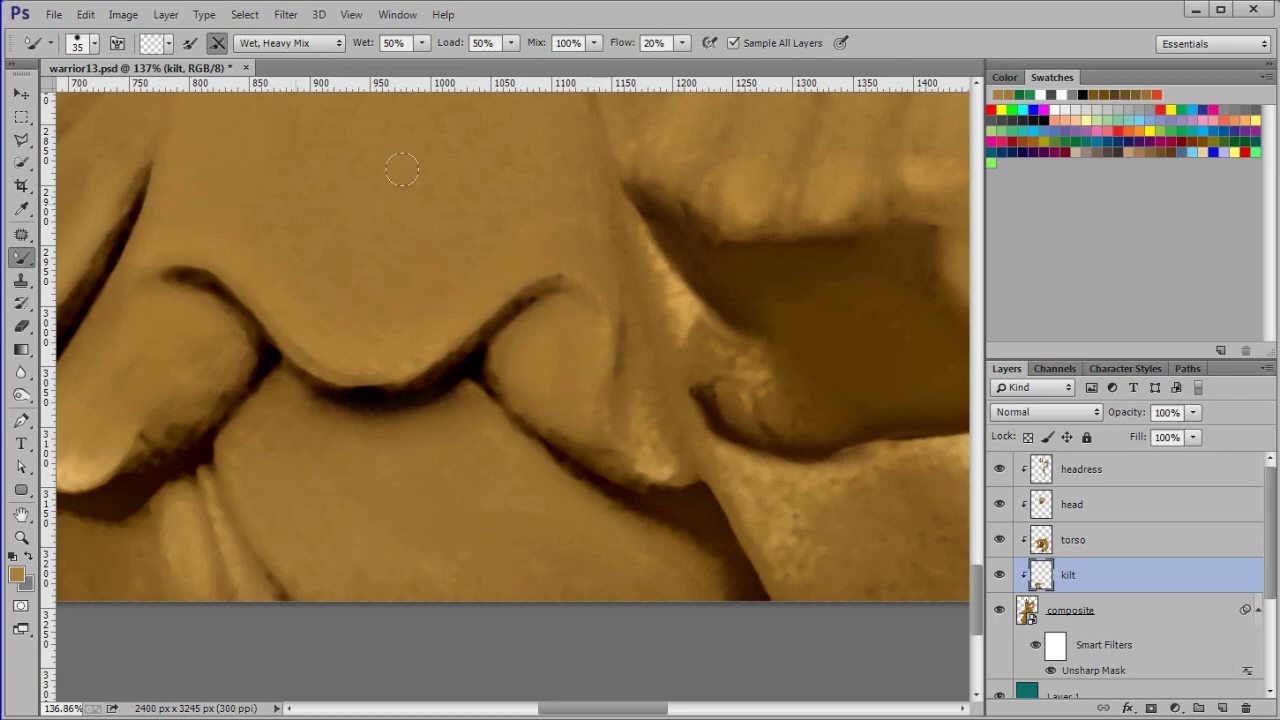
mouse_move(652, 248)
left_mouse_down()
mouse_move(690, 331)
mouse_move(665, 290)
mouse_move(661, 304)
mouse_move(694, 354)
left_mouse_up()
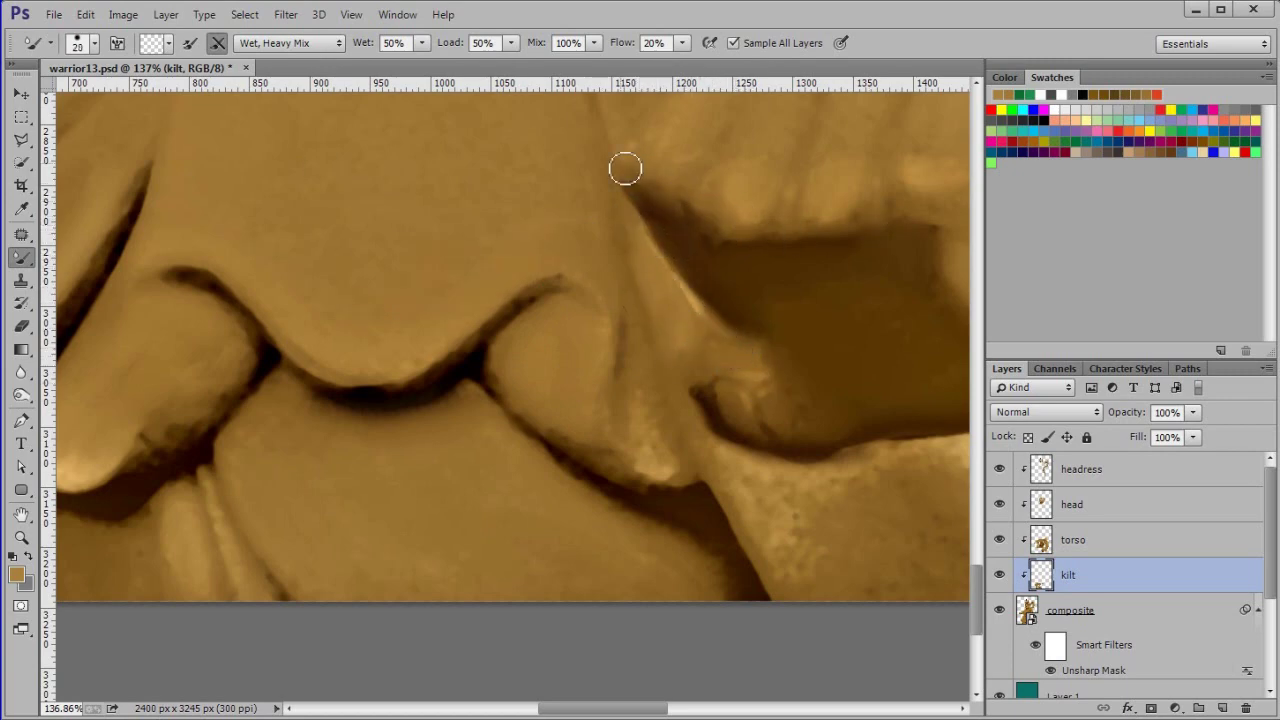
With a 20 px brush, refine the narrow folds on the hand side and soften the mottled cloth below them
scroll(846, 337, "down", 3)
scroll(740, 330, "up", 5)
mouse_move(669, 237)
left_mouse_down()
mouse_move(677, 309)
mouse_move(674, 140)
mouse_move(662, 246)
mouse_move(569, 271)
left_mouse_up()
left_click_drag(501, 182, 585, 292)
left_click_drag(489, 174, 614, 363)
left_click_drag(765, 341, 814, 409)
left_click_drag(866, 395, 875, 448)
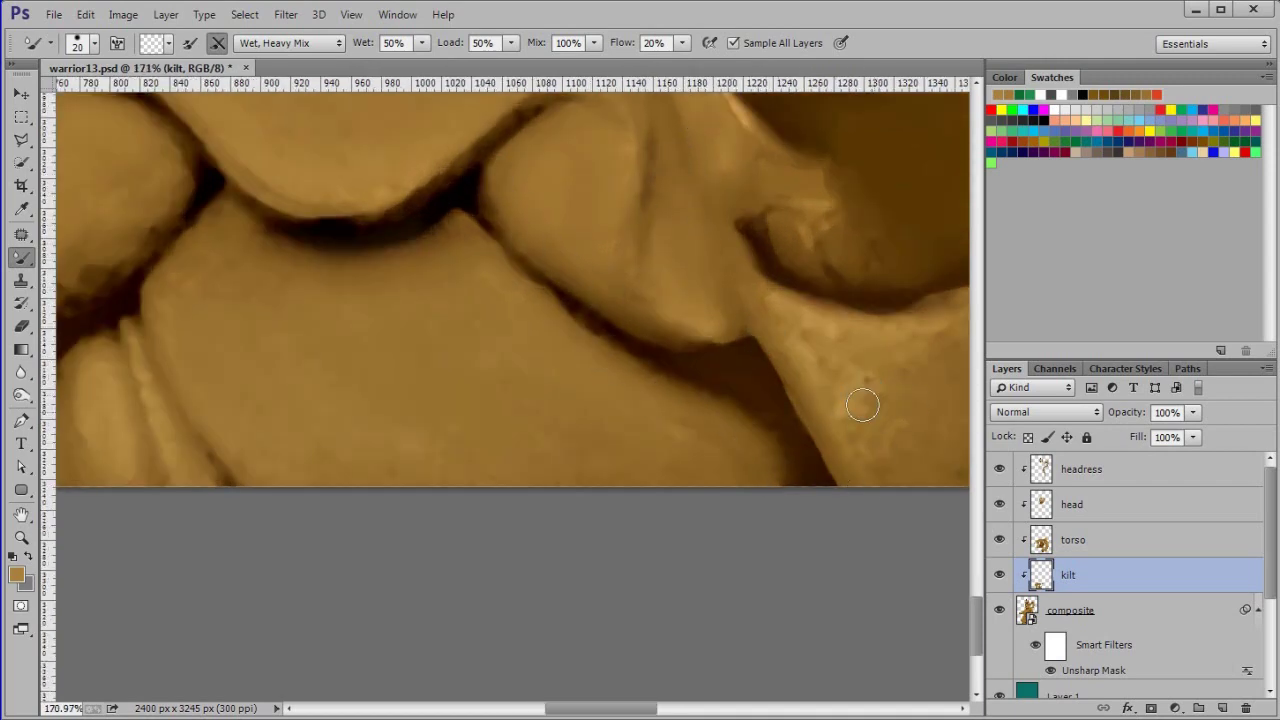
Smooth the cloth panel beneath the hand's dark gap out to its outer edge, using a 35 px brush
left_click_drag(743, 297, 938, 331)
scroll(877, 386, "down", 5)
left_click_drag(877, 386, 673, 356)
scroll(673, 356, "up", 2)
mouse_move(600, 336)
left_mouse_down()
mouse_move(694, 329)
mouse_move(695, 343)
mouse_move(664, 374)
mouse_move(646, 342)
mouse_move(609, 380)
mouse_move(607, 348)
mouse_move(611, 359)
mouse_move(539, 409)
left_mouse_up()
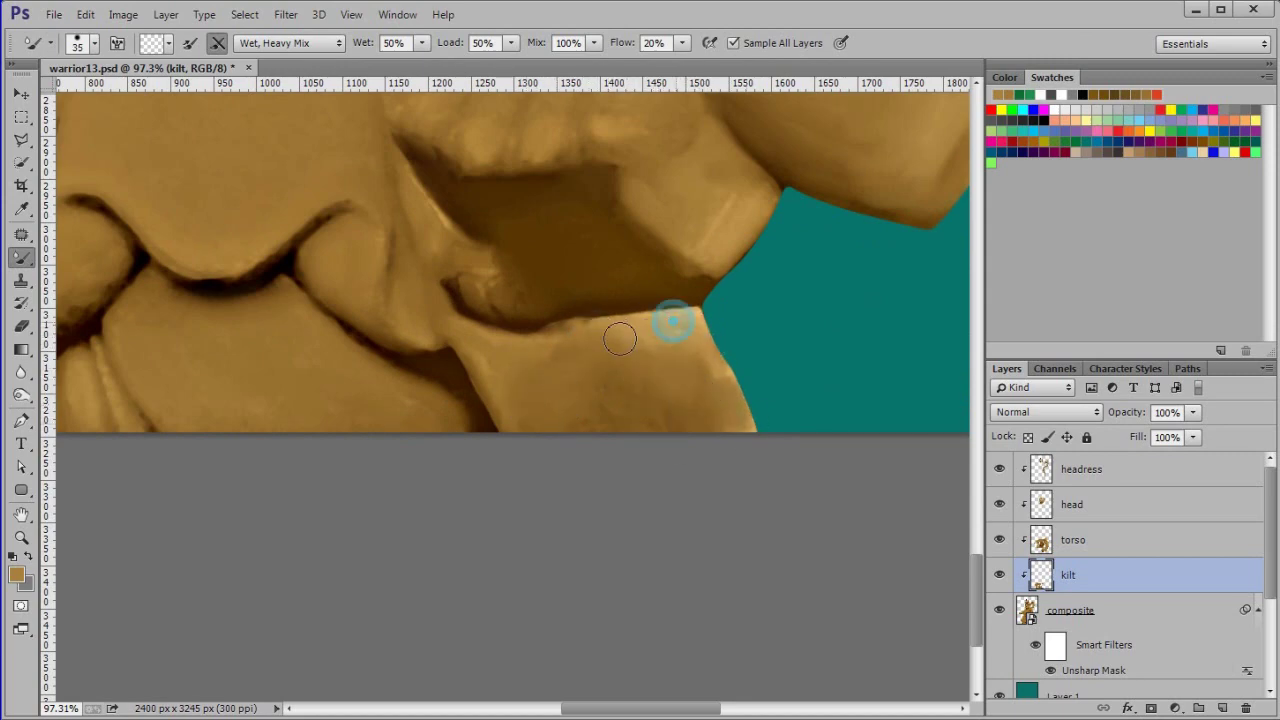
Touch up the speckled dark underside of the curled fold and the outer edge of the hip drape
mouse_move(574, 169)
left_mouse_down()
mouse_move(583, 311)
mouse_move(994, 360)
left_mouse_up()
left_click_drag(762, 217, 775, 234)
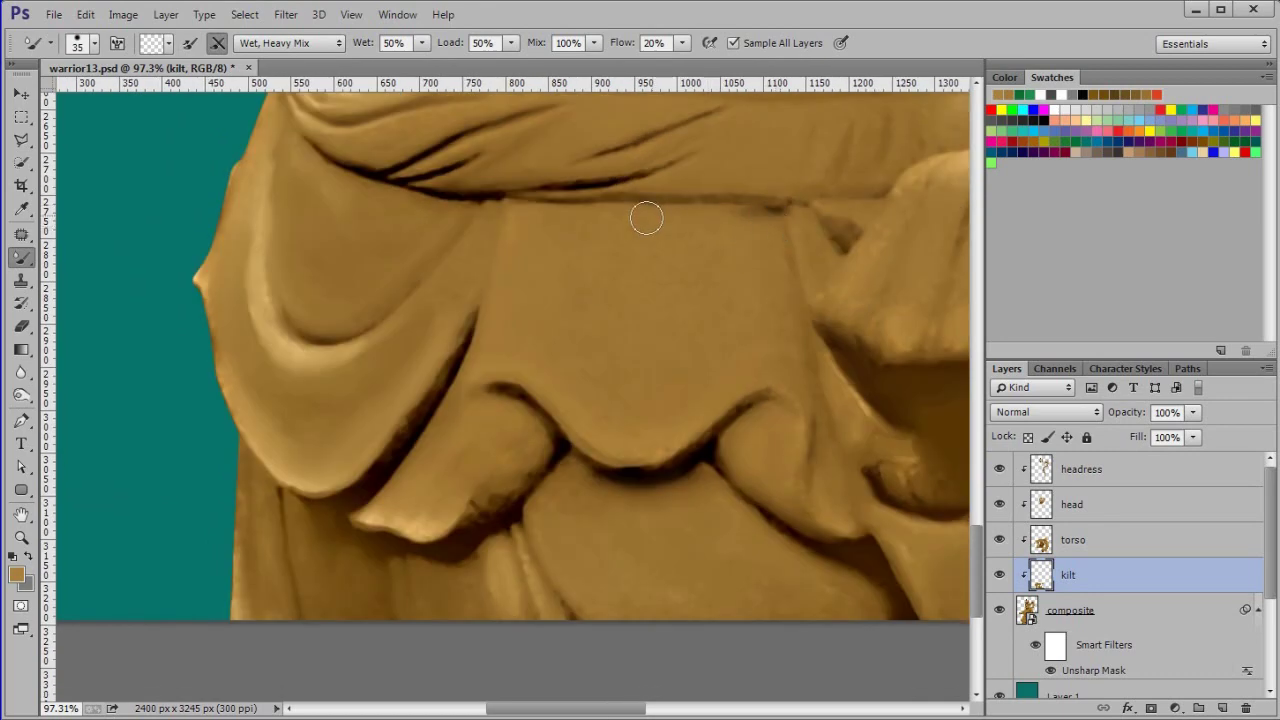
left_click_drag(462, 508, 389, 571)
left_click_drag(221, 273, 281, 418)
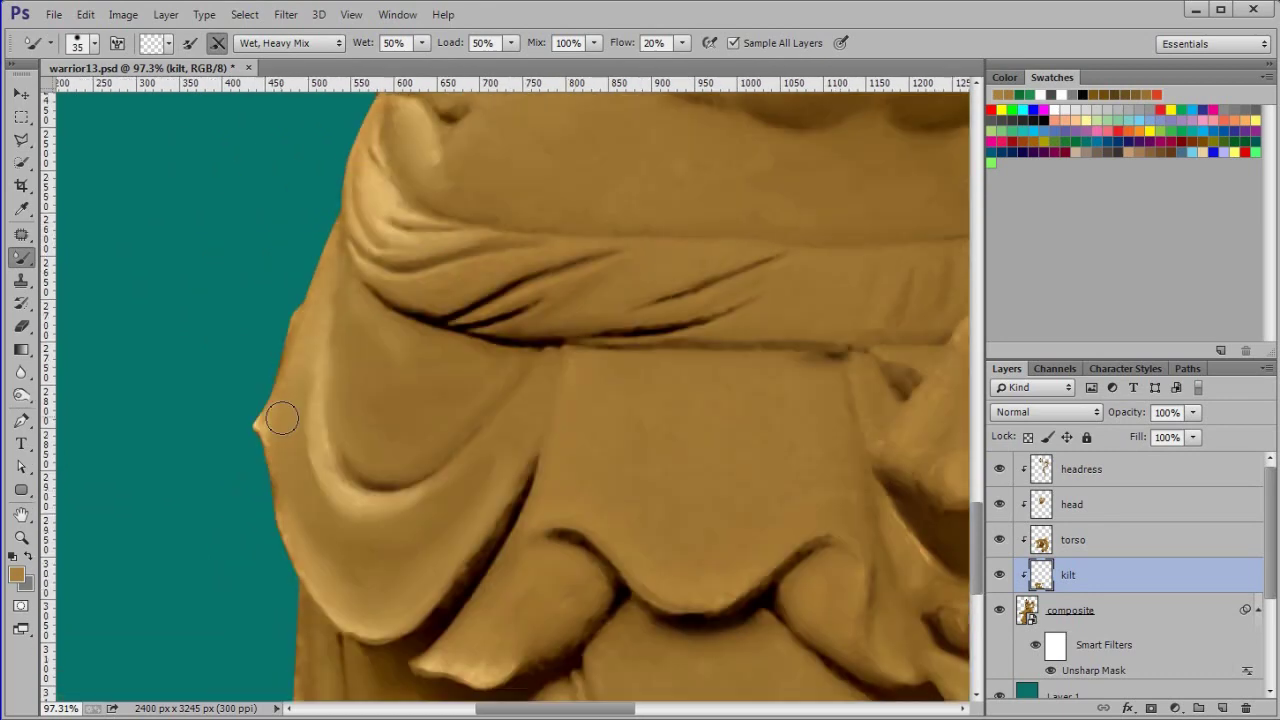
mouse_move(571, 206)
left_mouse_down()
mouse_move(237, 80)
mouse_move(235, 162)
left_mouse_up()
left_click_drag(754, 208, 770, 193)
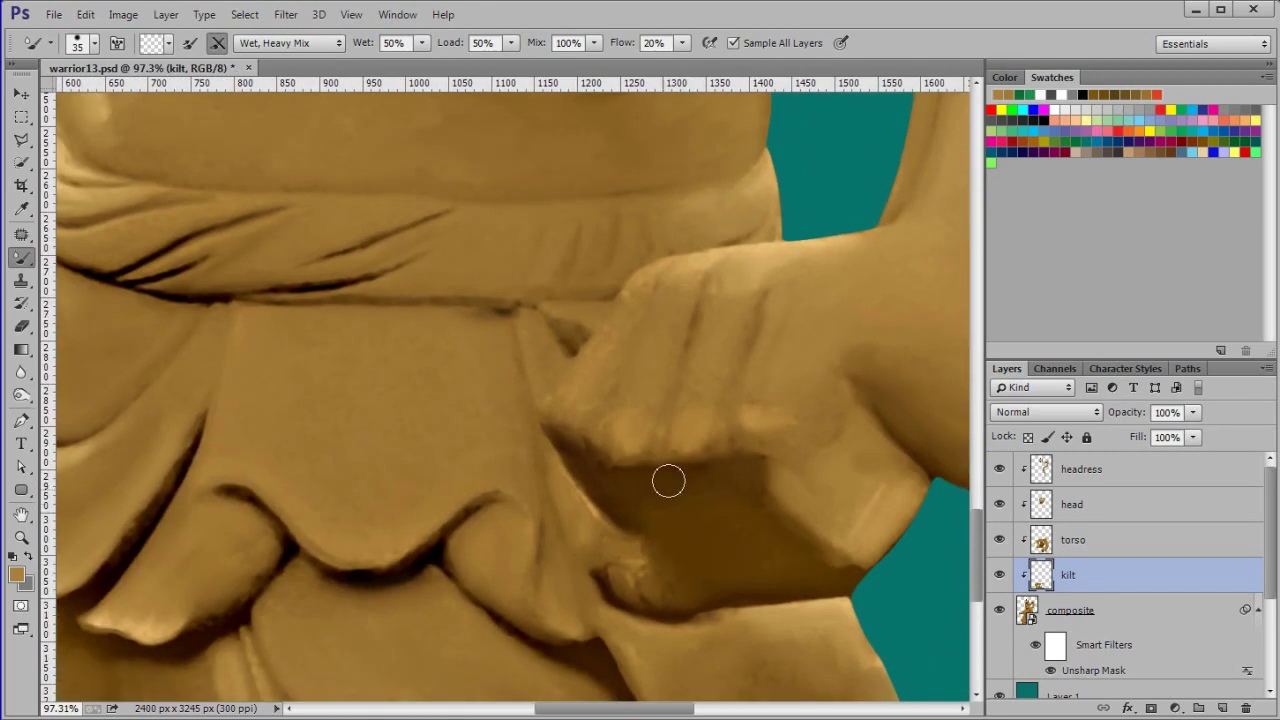
Review the blended kilt, hand and torso as a whole for remaining rough areas
left_click_drag(753, 627, 771, 417)
scroll(788, 440, "down", 3)
left_click_drag(623, 306, 694, 458)
left_click(399, 438)
scroll(371, 463, "down", 11)
left_click_drag(305, 280, 444, 529)
scroll(540, 560, "up", 9)
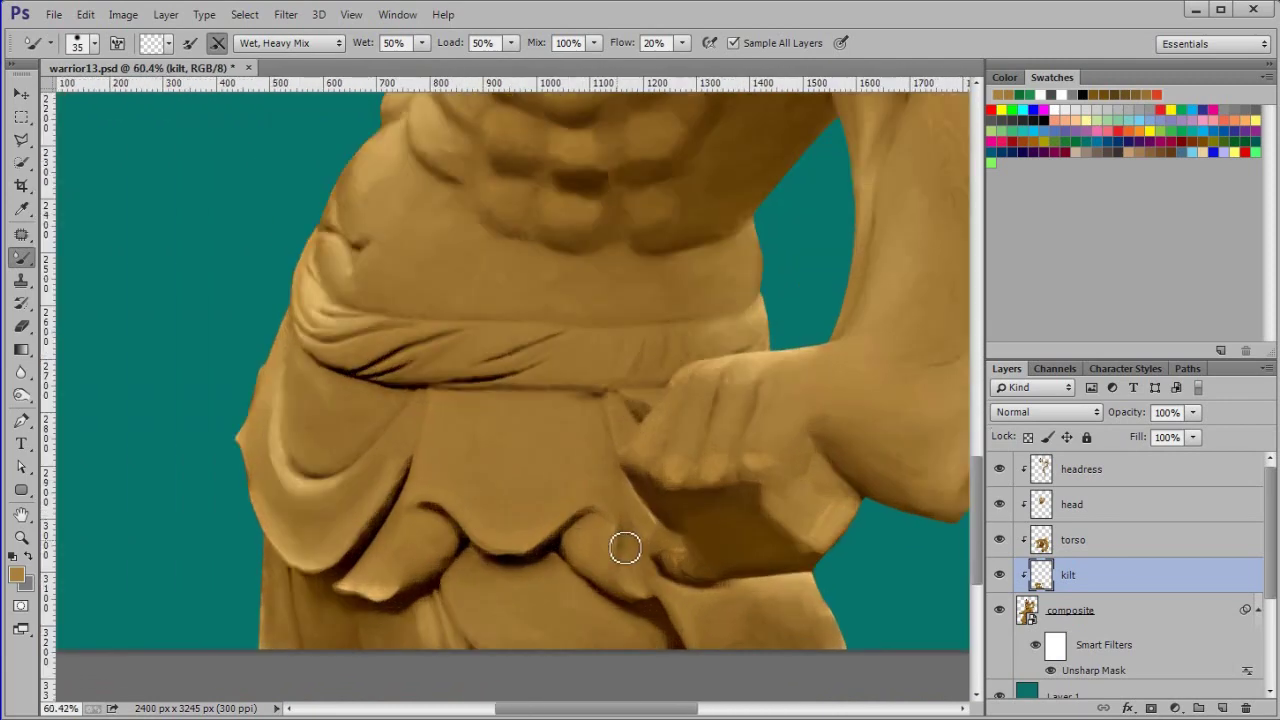
scroll(624, 365, "up", 2)
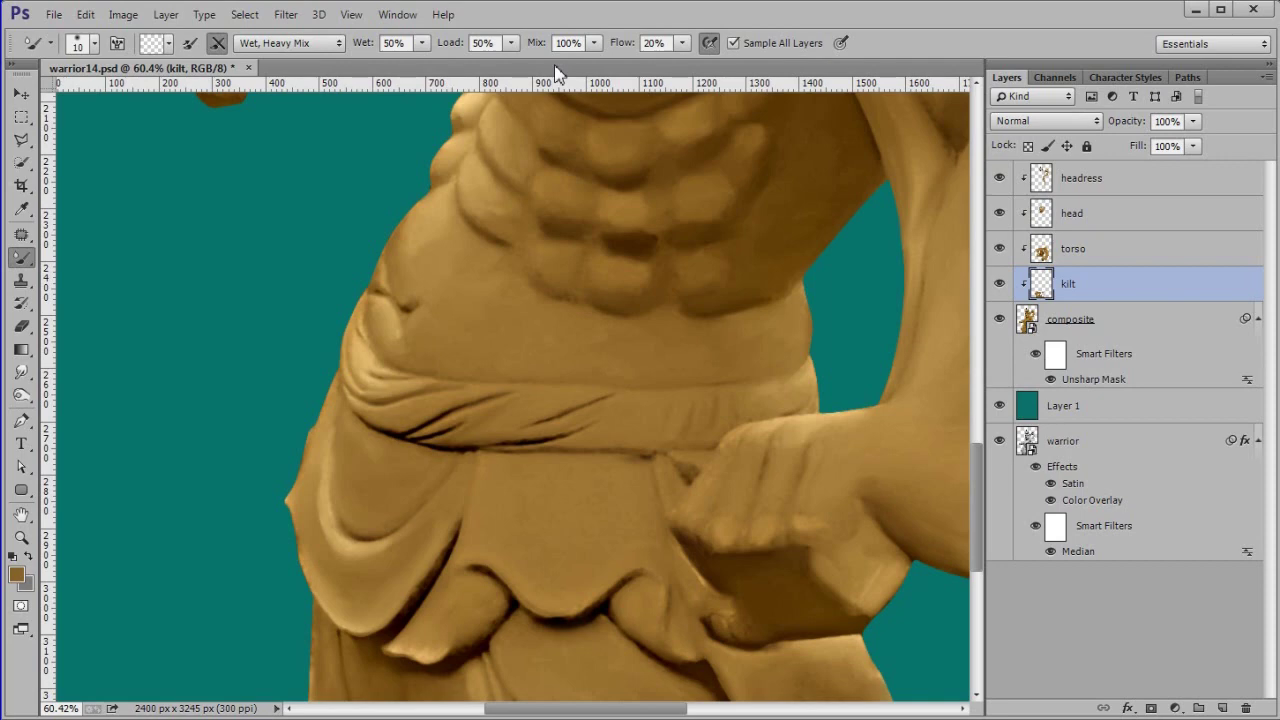
Add a new layer above the headress layer, clip it to the layers below and name it fix
left_click(1137, 182)
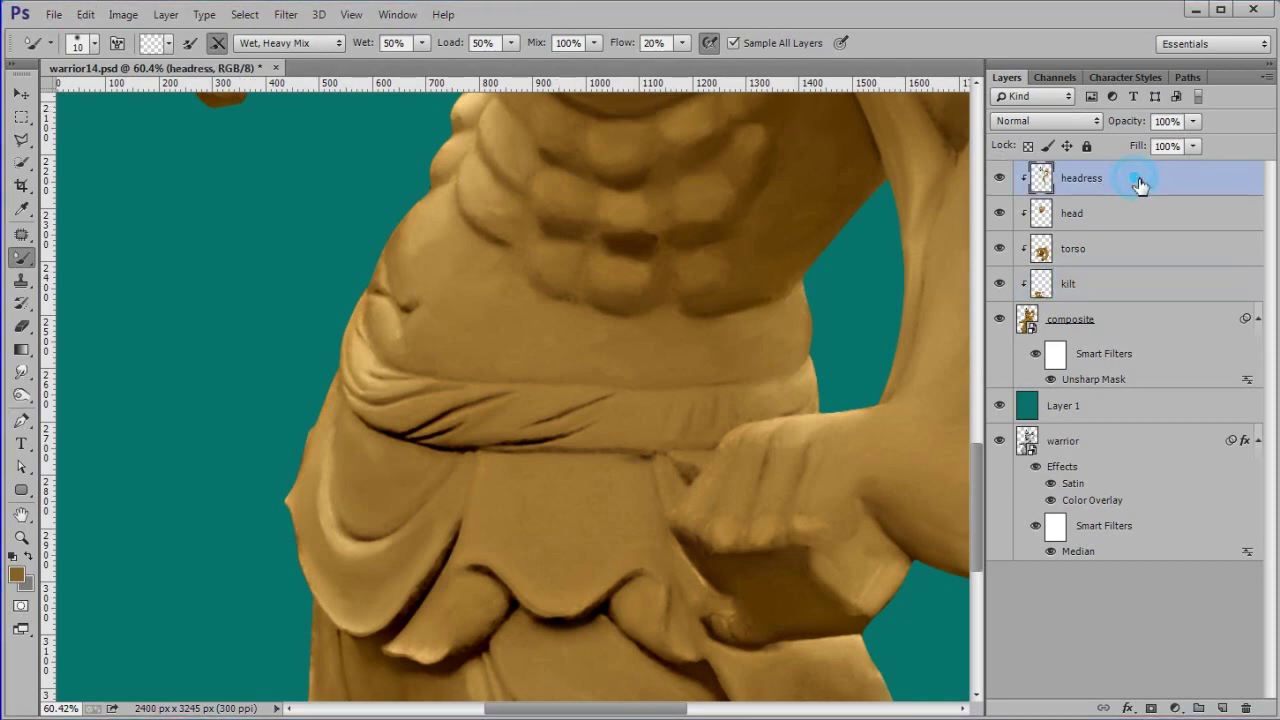
left_click(1222, 708)
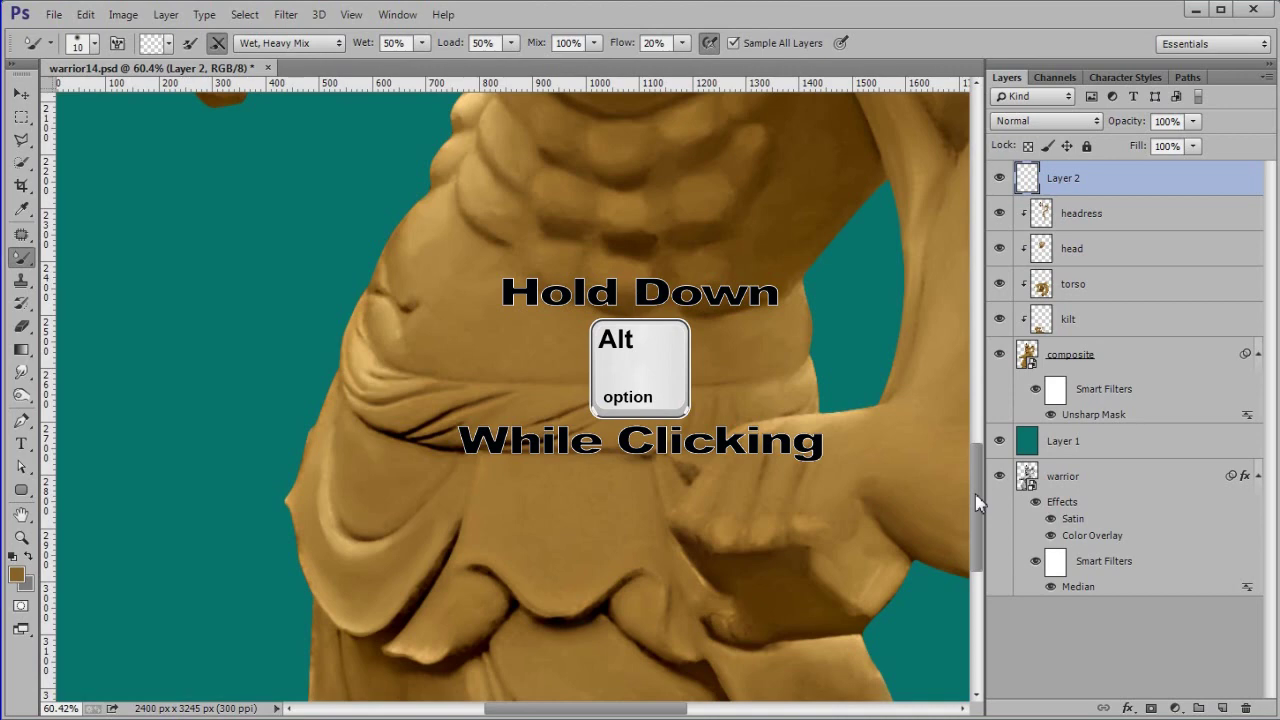
left_click(1203, 196, "alt")
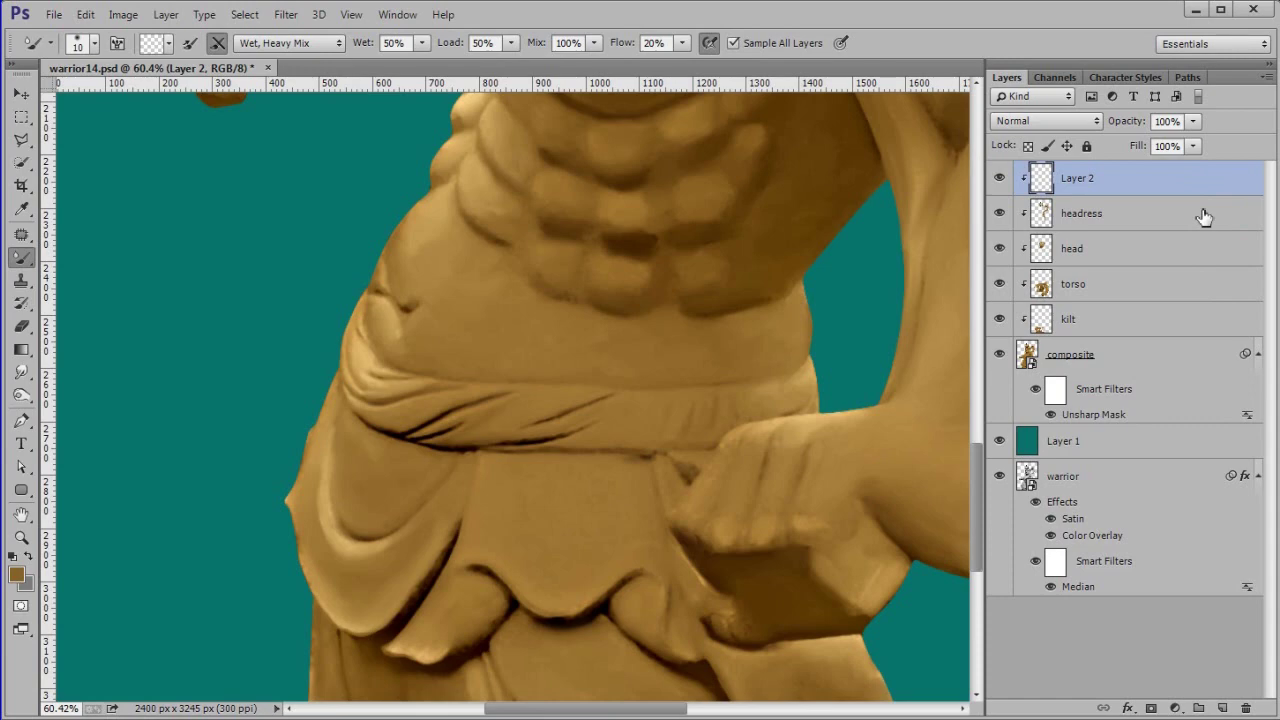
double_click(1088, 180)
type("fix")
key("Return")
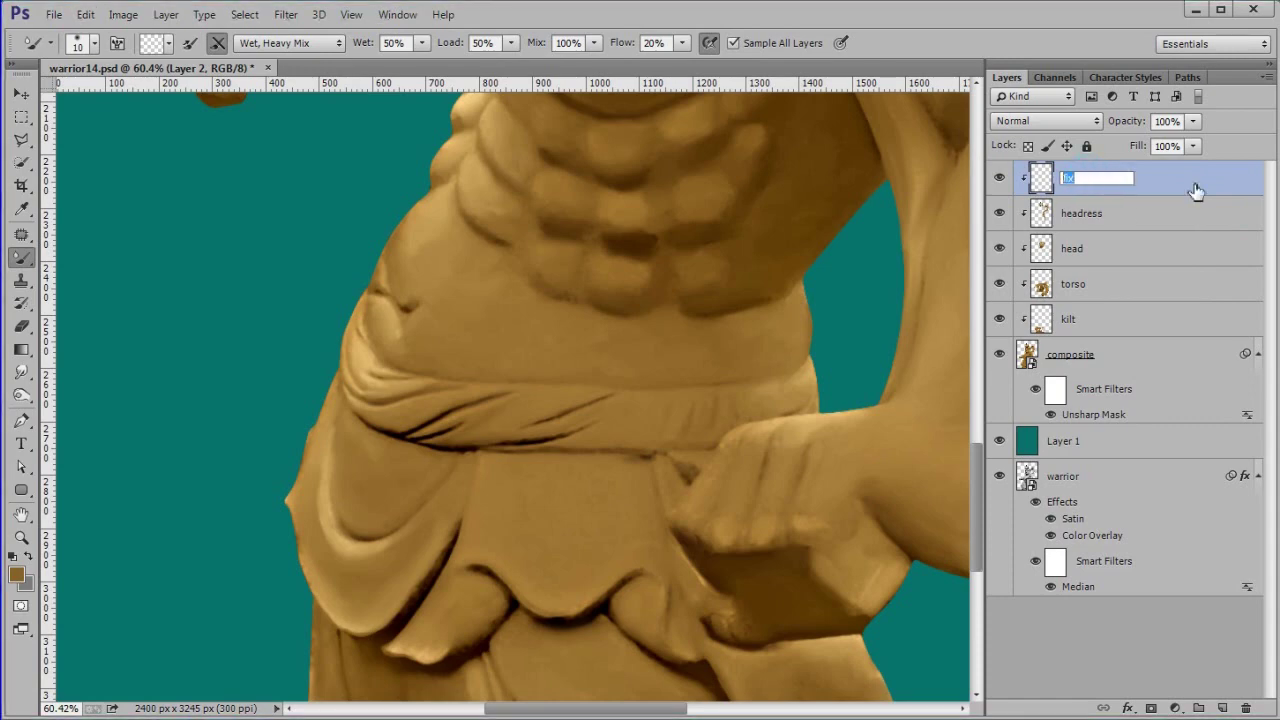
key("Return")
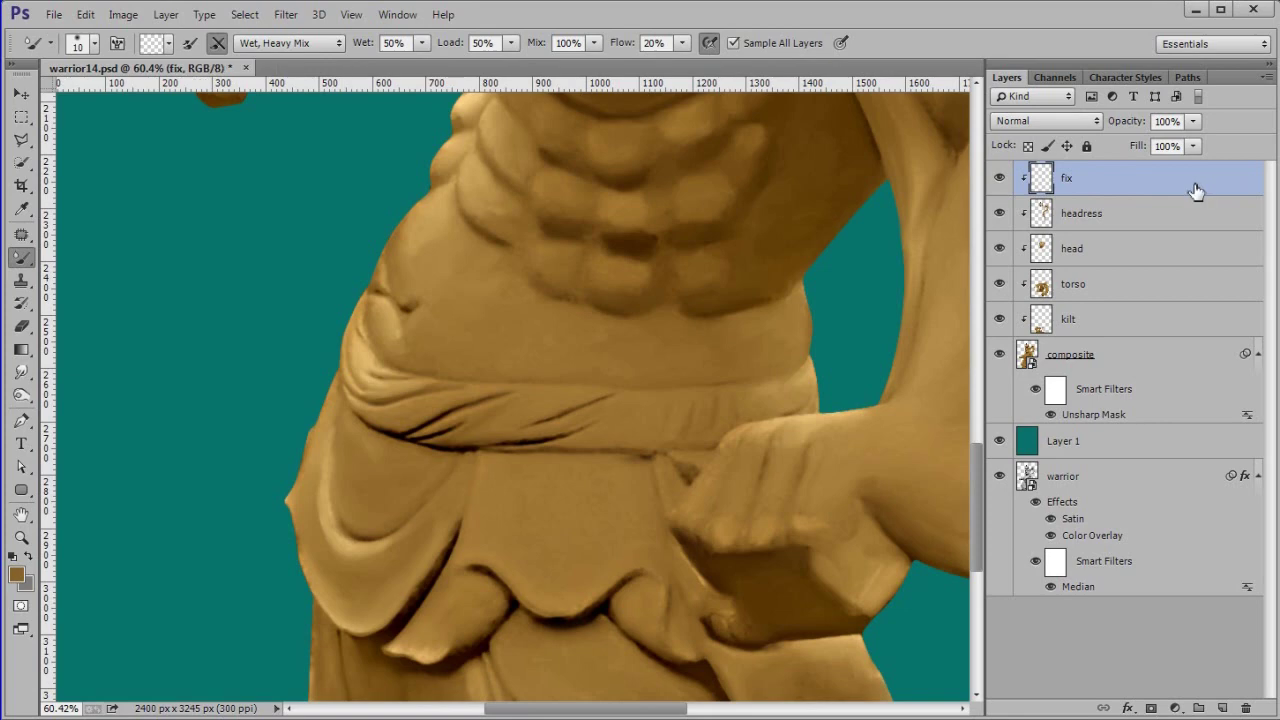
With the Brush tool at 50% opacity, cover the teal tint on the ribbon beneath the jaw using sampled golden-brown tones
left_click(26, 261)
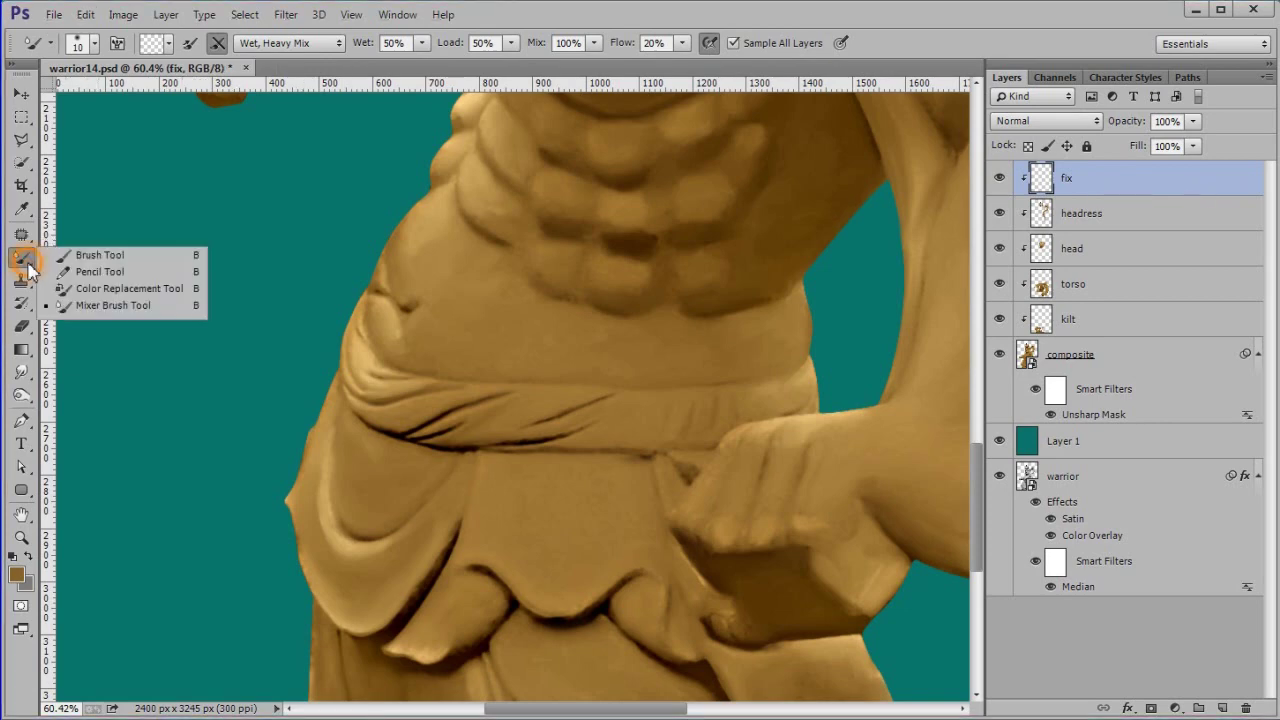
left_click(100, 255)
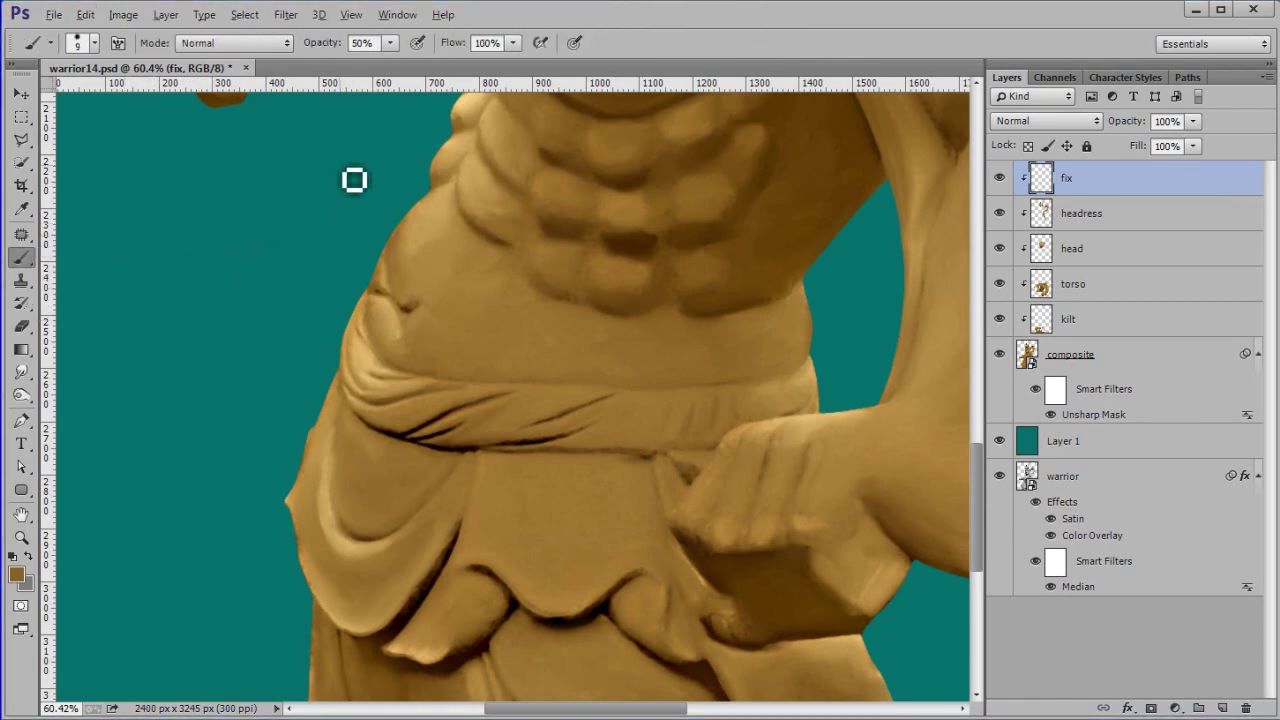
left_click_drag(334, 206, 334, 593)
left_click_drag(482, 208, 400, 351)
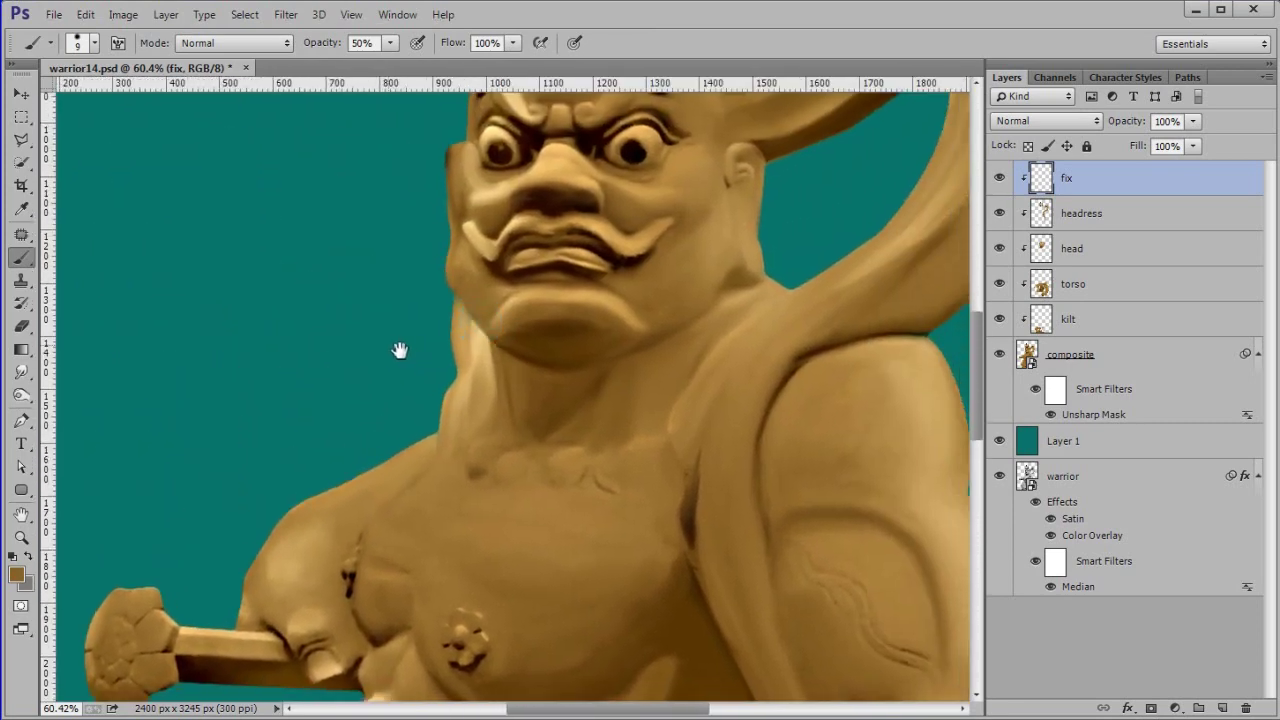
scroll(463, 423, "up", 5)
left_click_drag(451, 186, 391, 306)
scroll(389, 386, "up", 4)
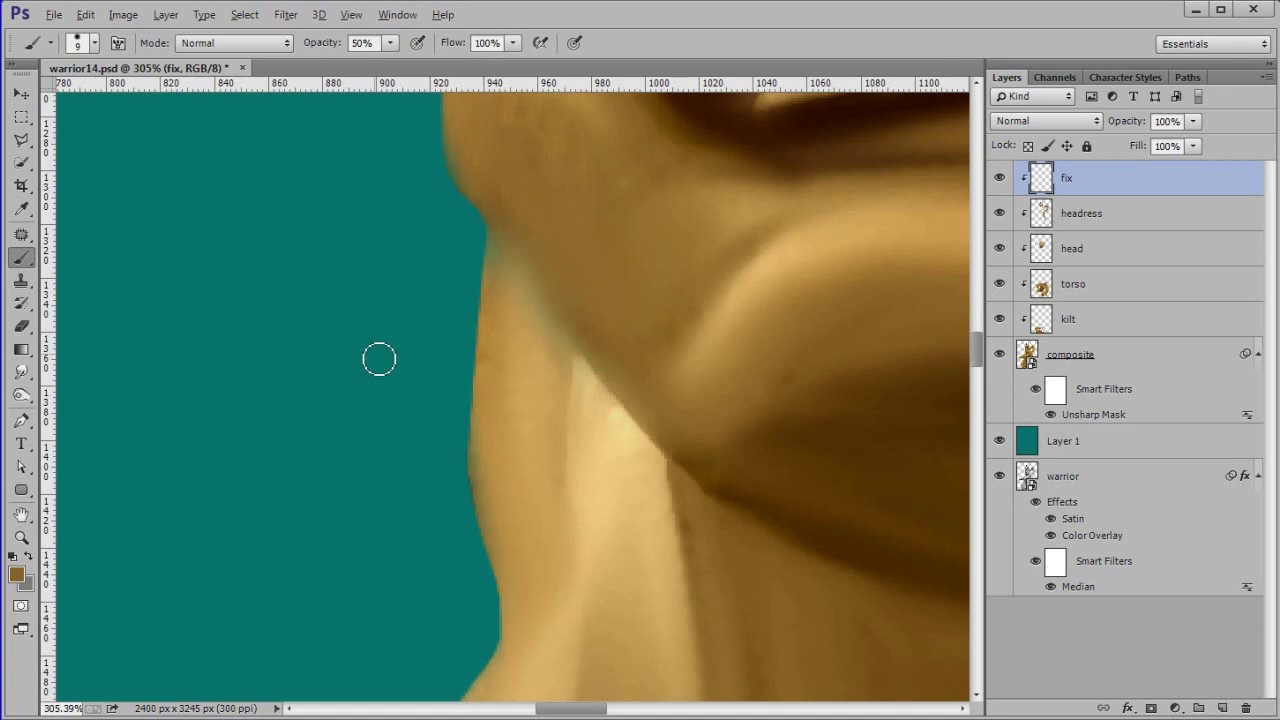
left_click(494, 309, "alt")
left_click_drag(502, 246, 499, 275)
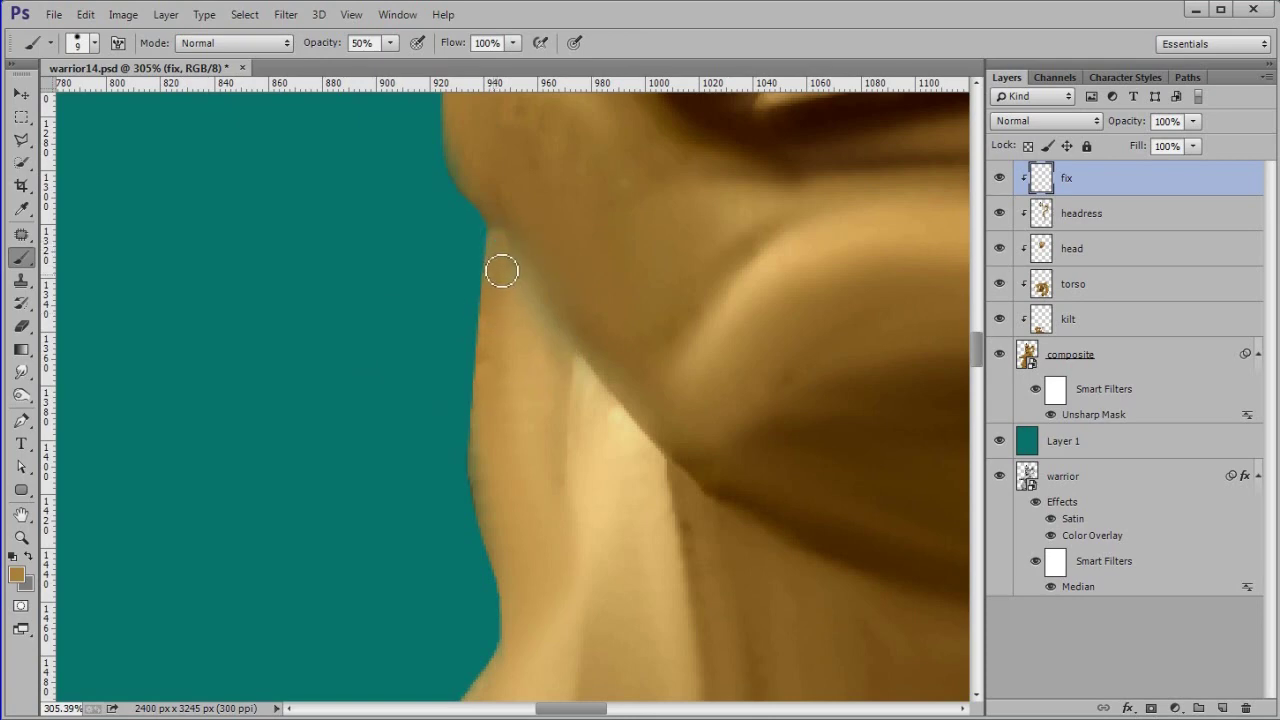
left_click(516, 311, "alt")
left_click_drag(515, 276, 557, 343)
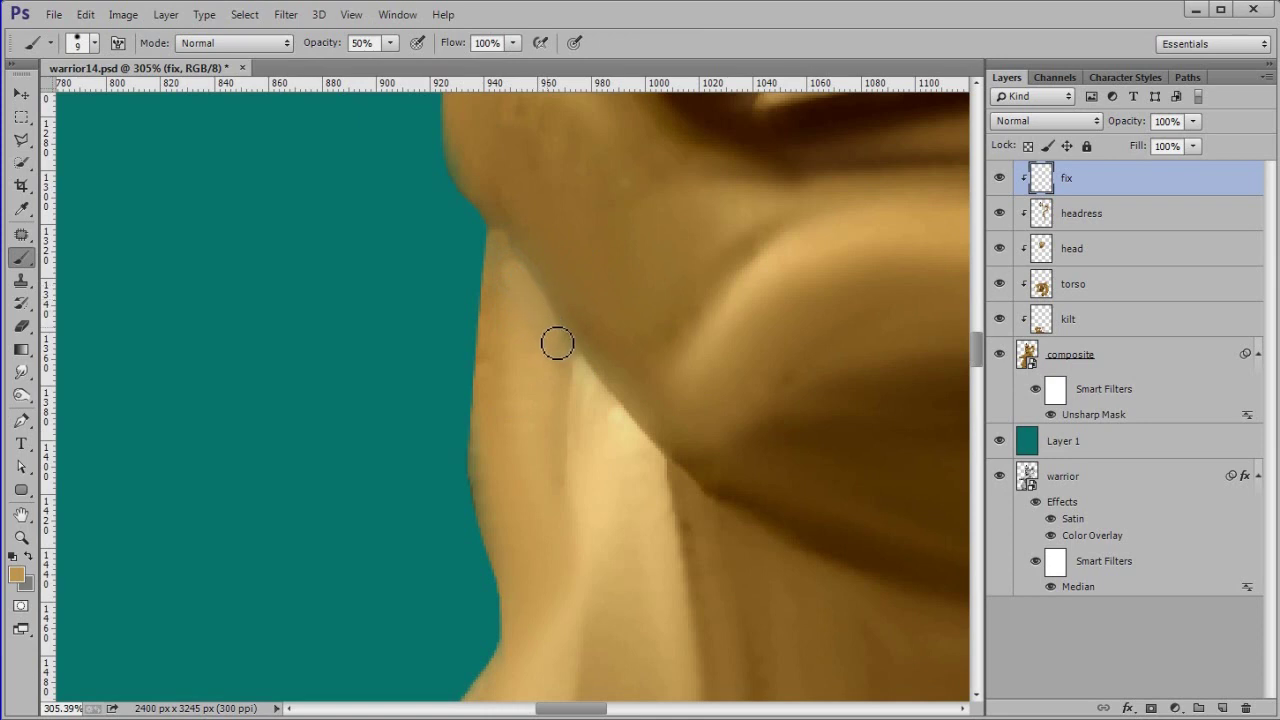
Resample nearby tones to clean up the ribbon's upper tip and the jaw edge against it
left_click(506, 302, "alt")
mouse_move(506, 283)
left_mouse_down()
mouse_move(511, 268)
mouse_move(508, 308)
mouse_move(509, 253)
left_mouse_up()
left_click(505, 262, "alt")
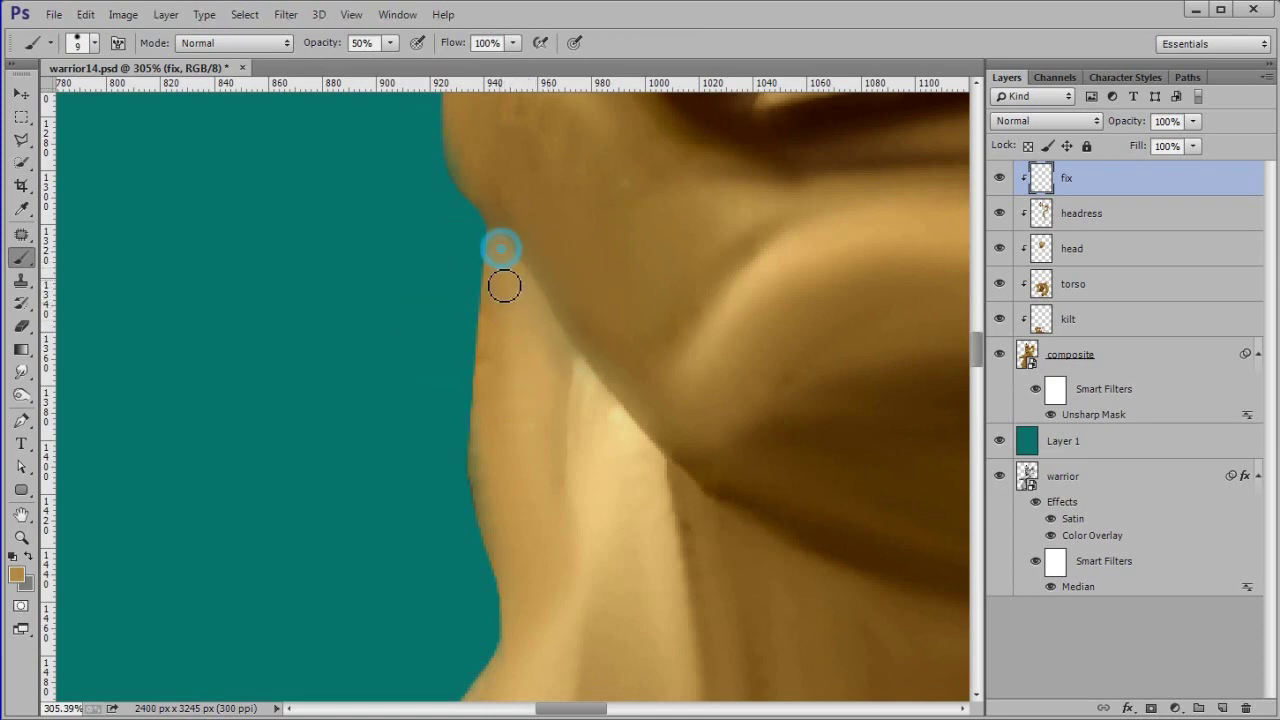
left_click(492, 200, "alt")
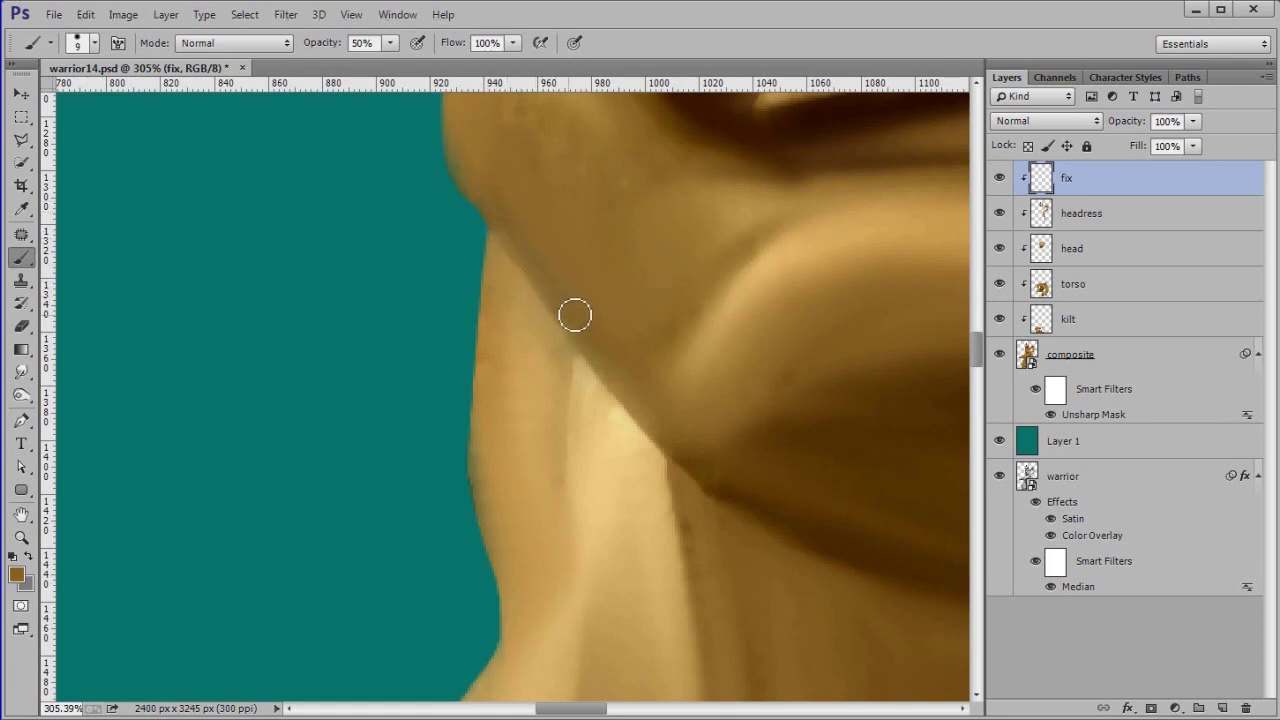
left_click(512, 232, "alt")
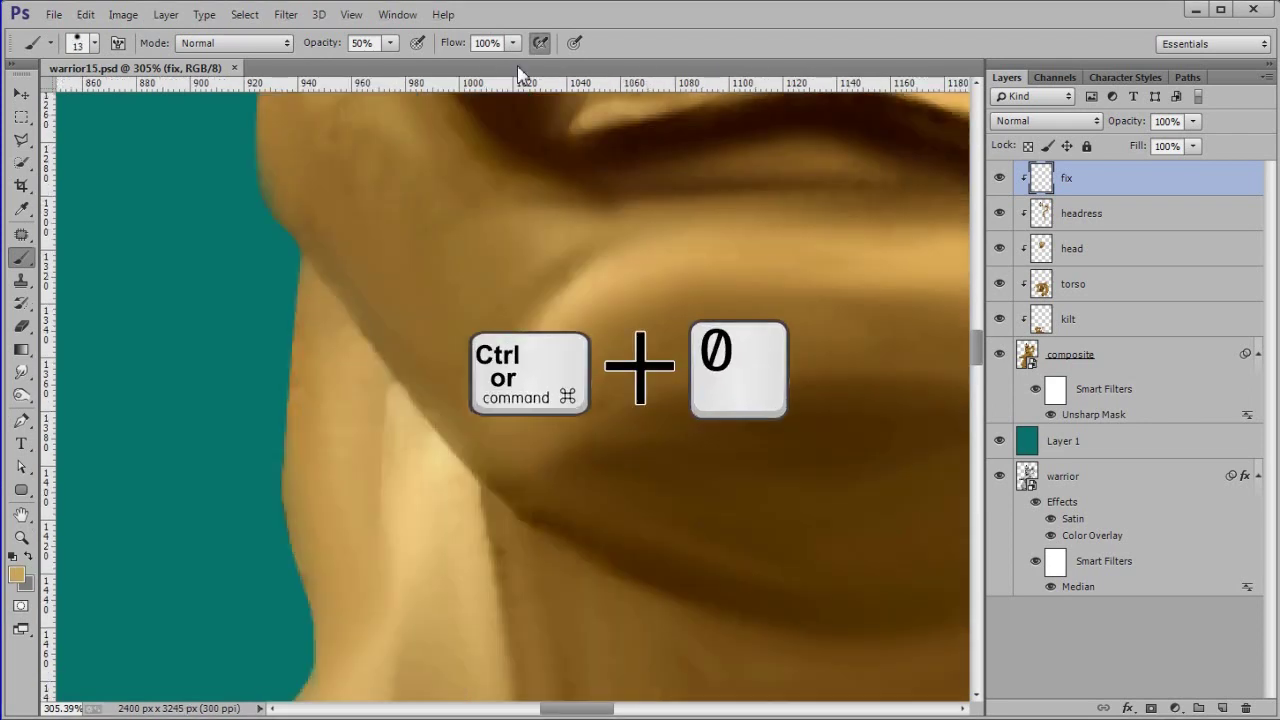
Add a new layer above the fix layer, clip it to the layers below and name it touchup
key("ctrl+0")
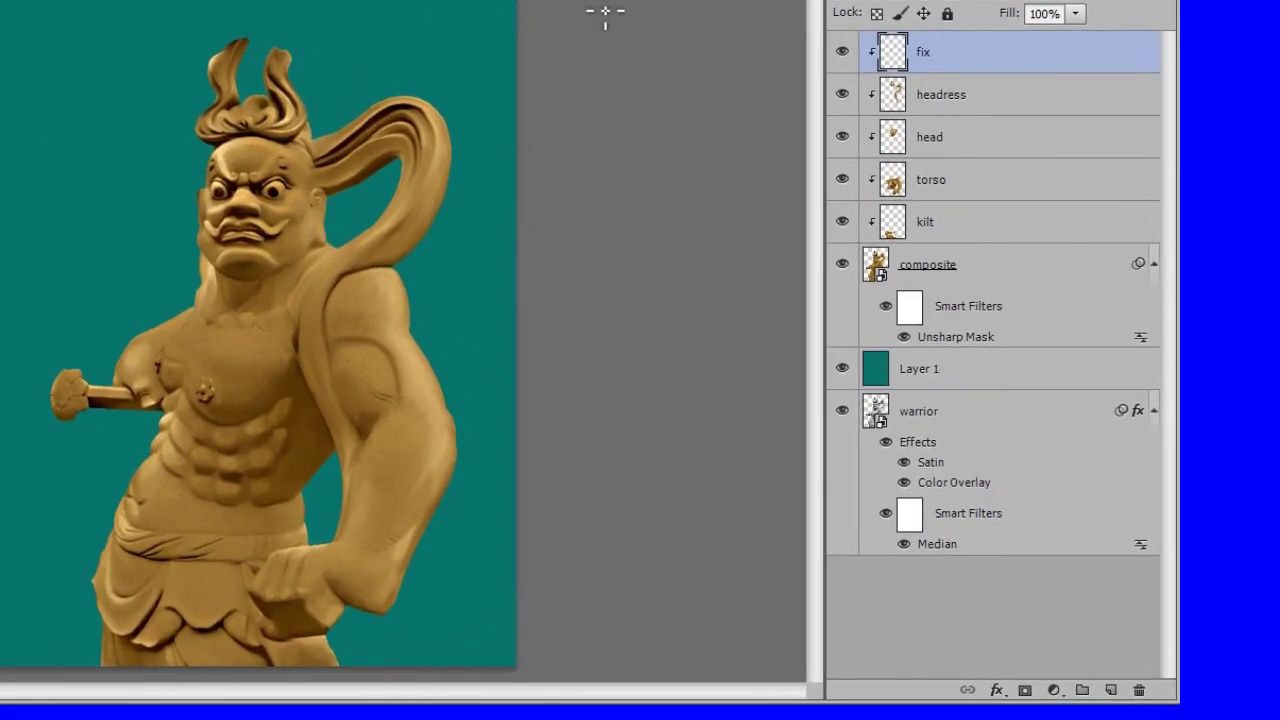
left_click(1111, 691)
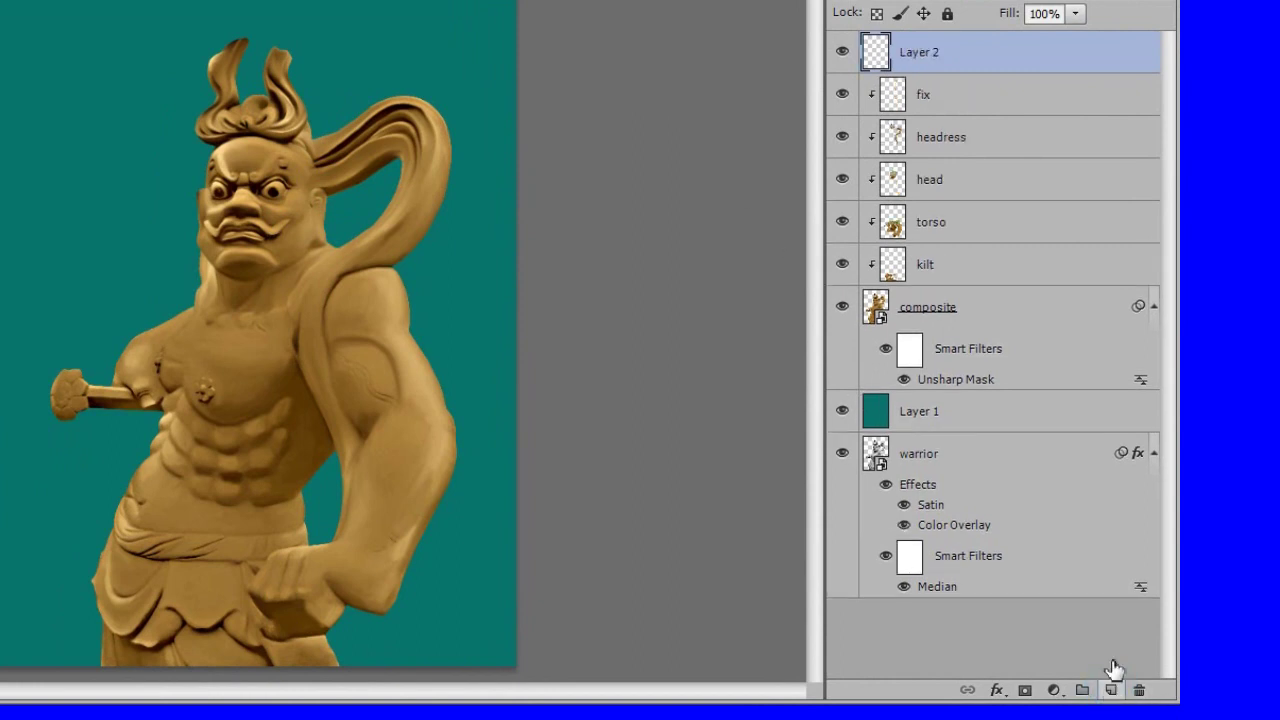
left_click(1040, 68, "alt")
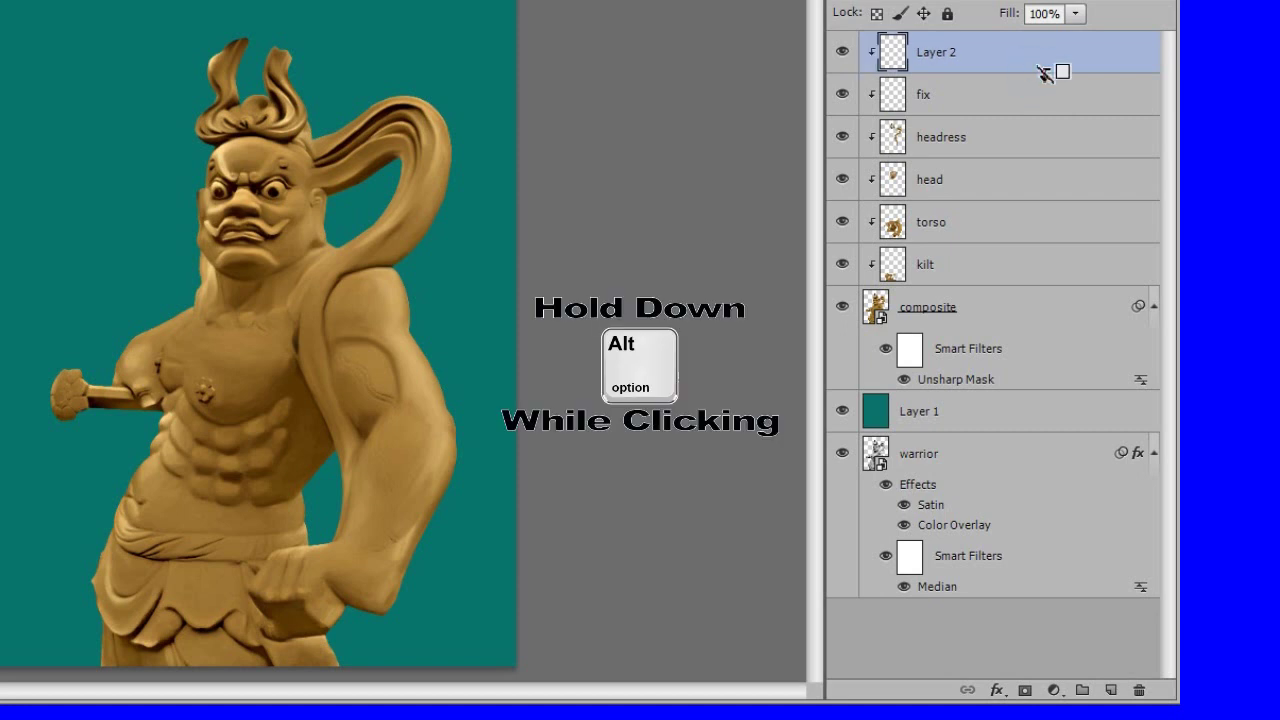
double_click(937, 60)
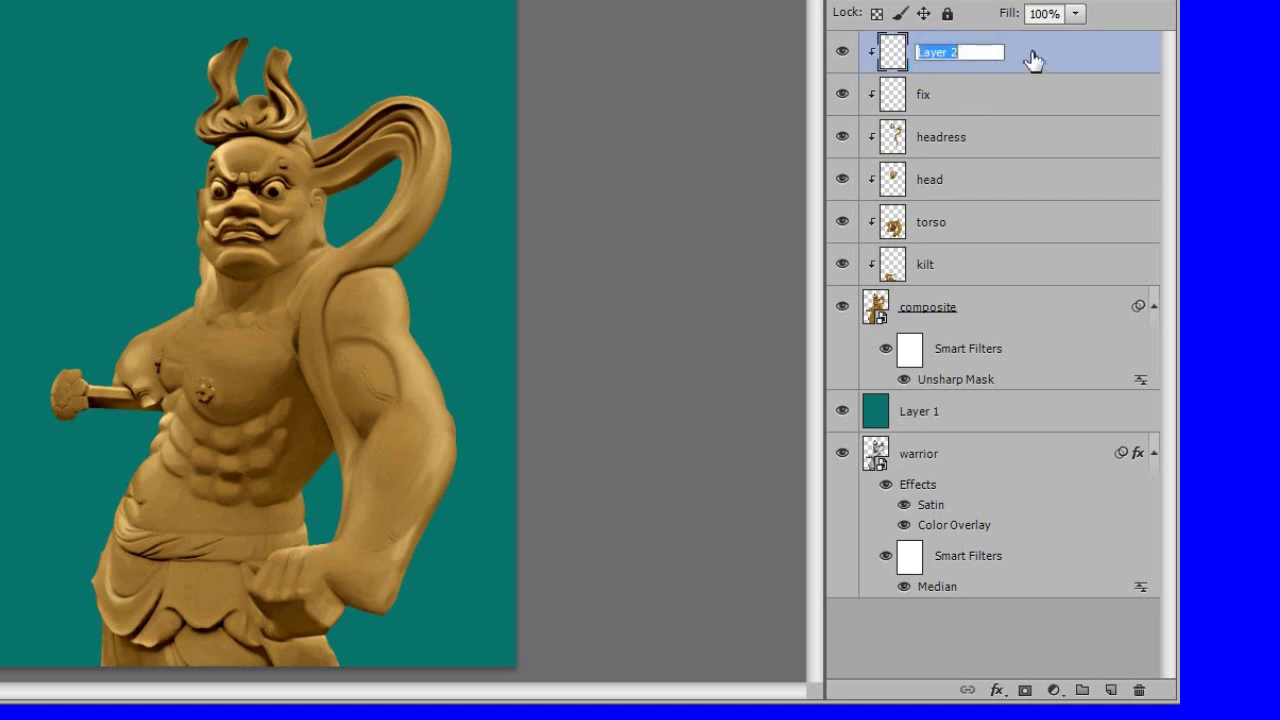
type("touchup")
key("Return")
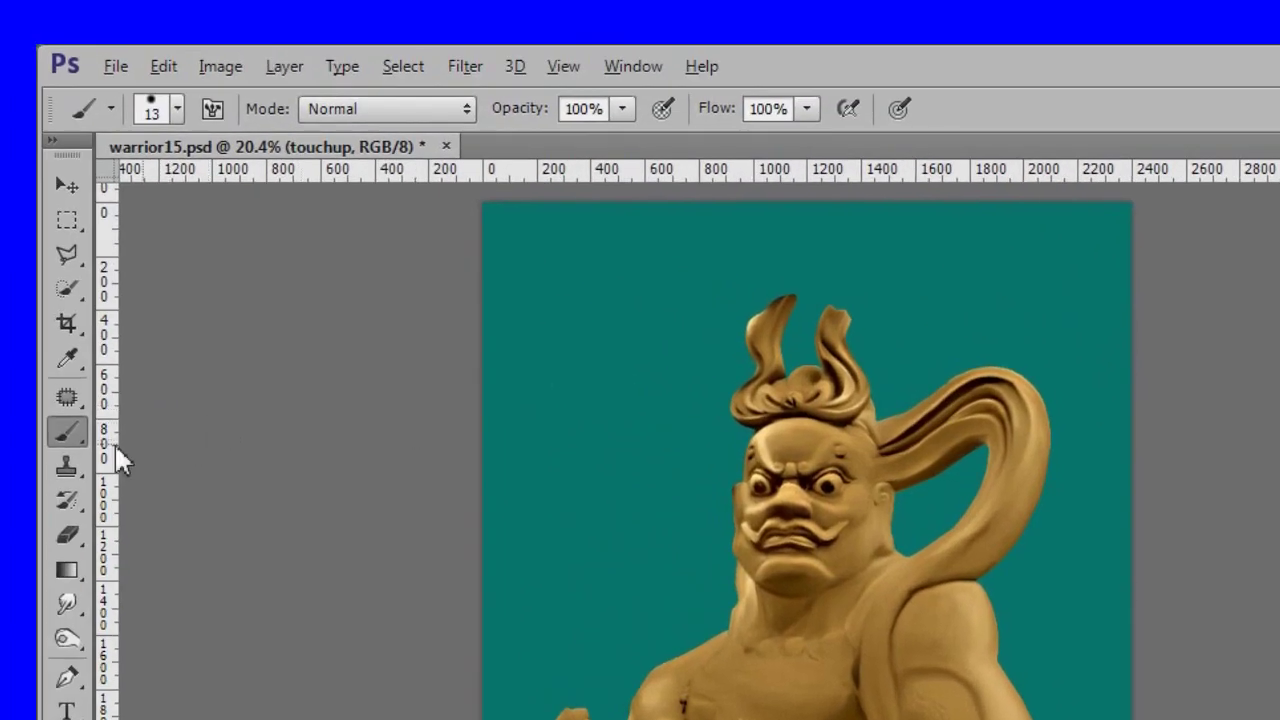
Switch to the Mixer Brush tool and append the Round Brushes with Size set to the current brush presets
left_click(81, 436)
left_click(210, 500)
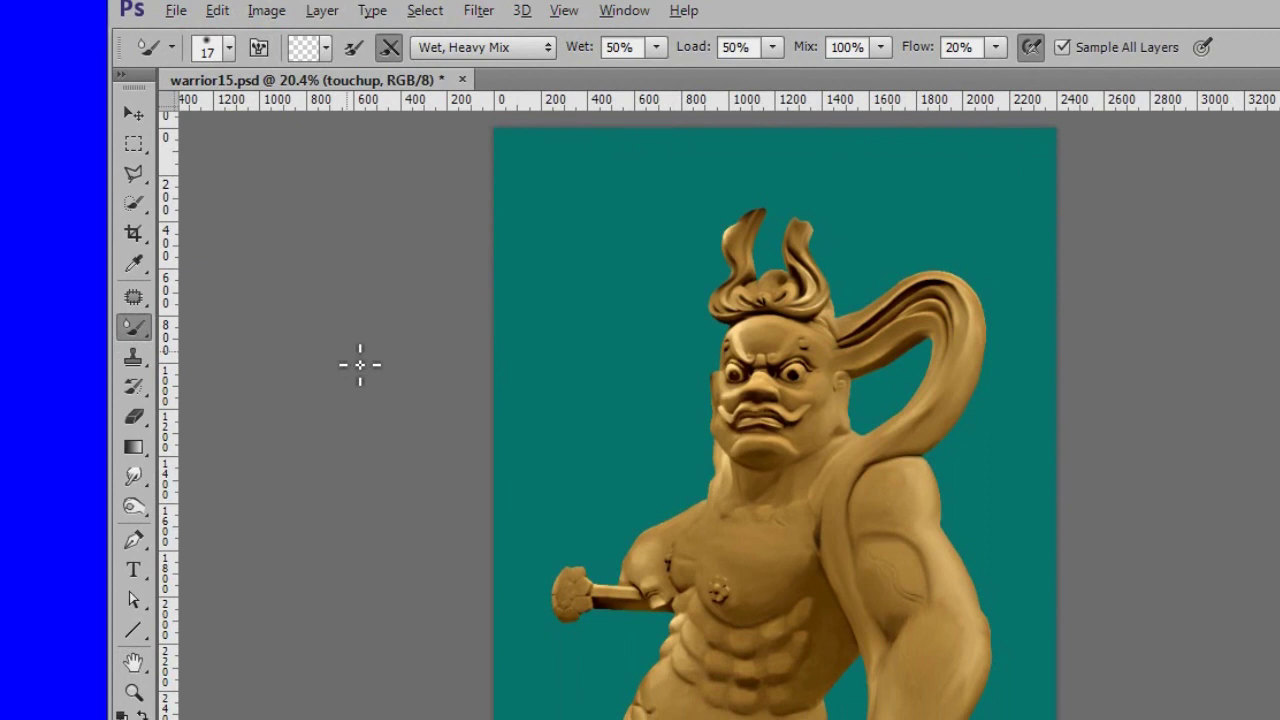
left_click(229, 47)
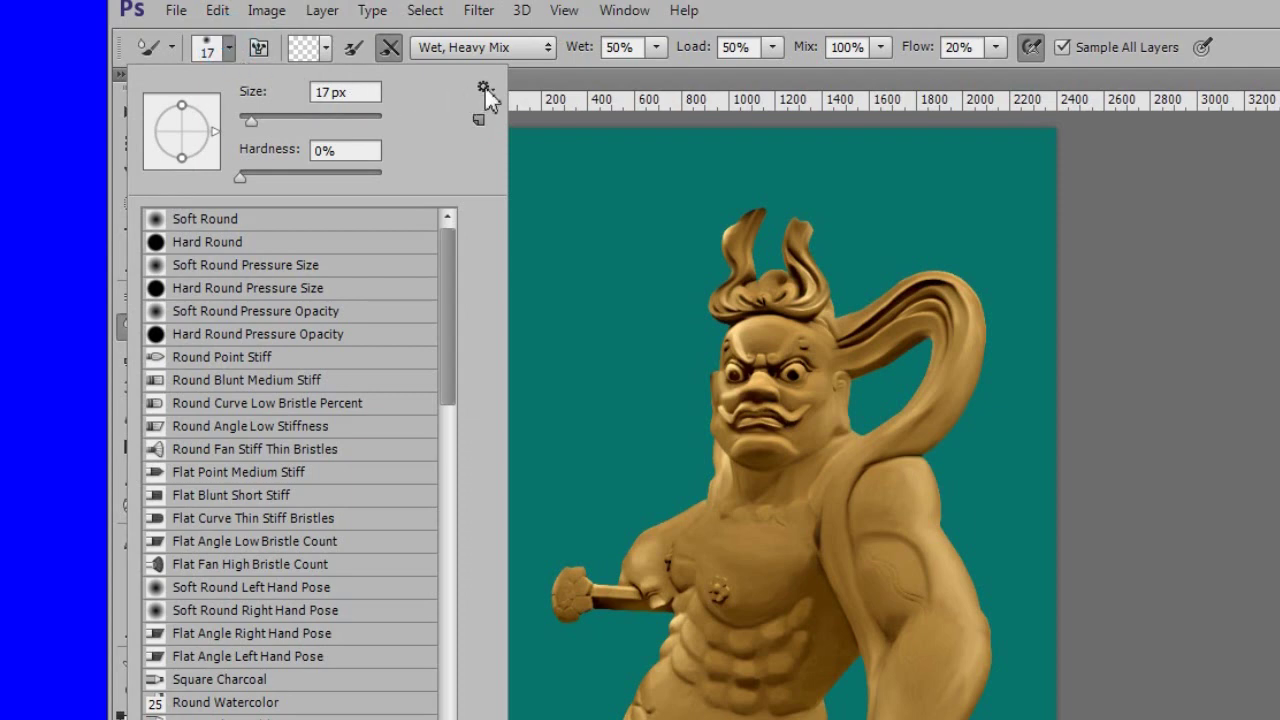
left_click(484, 90)
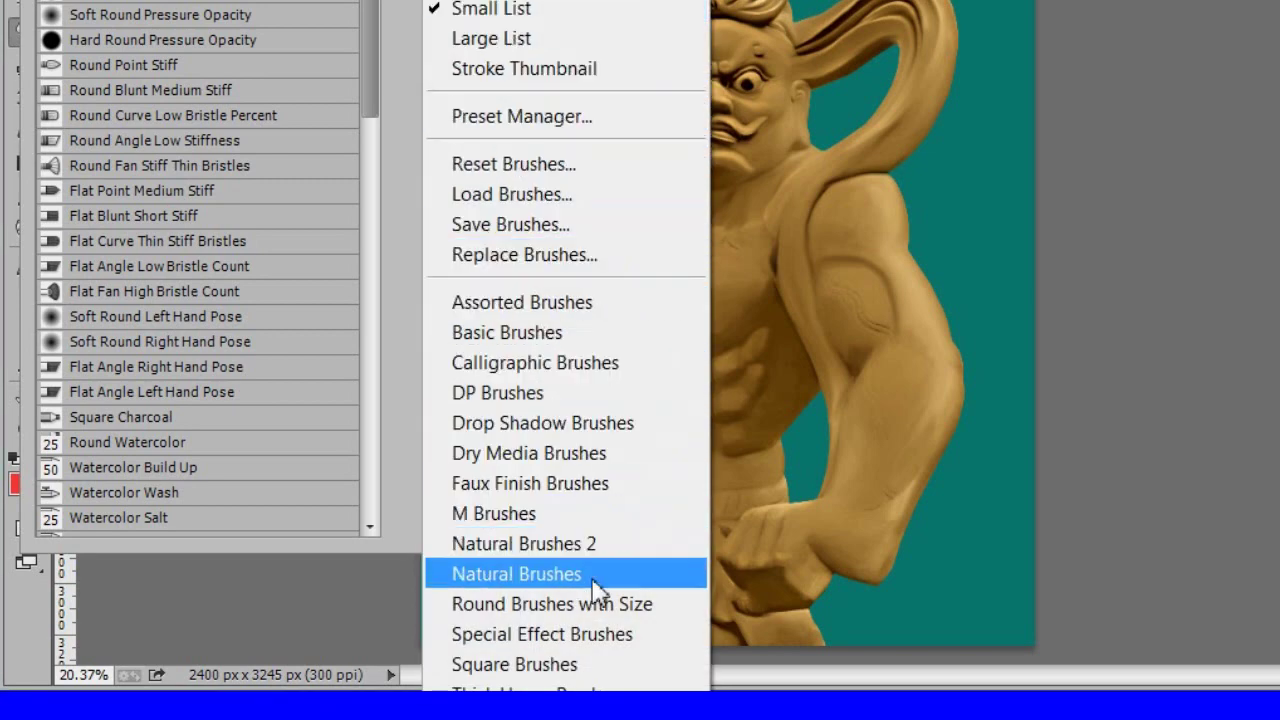
left_click(680, 612)
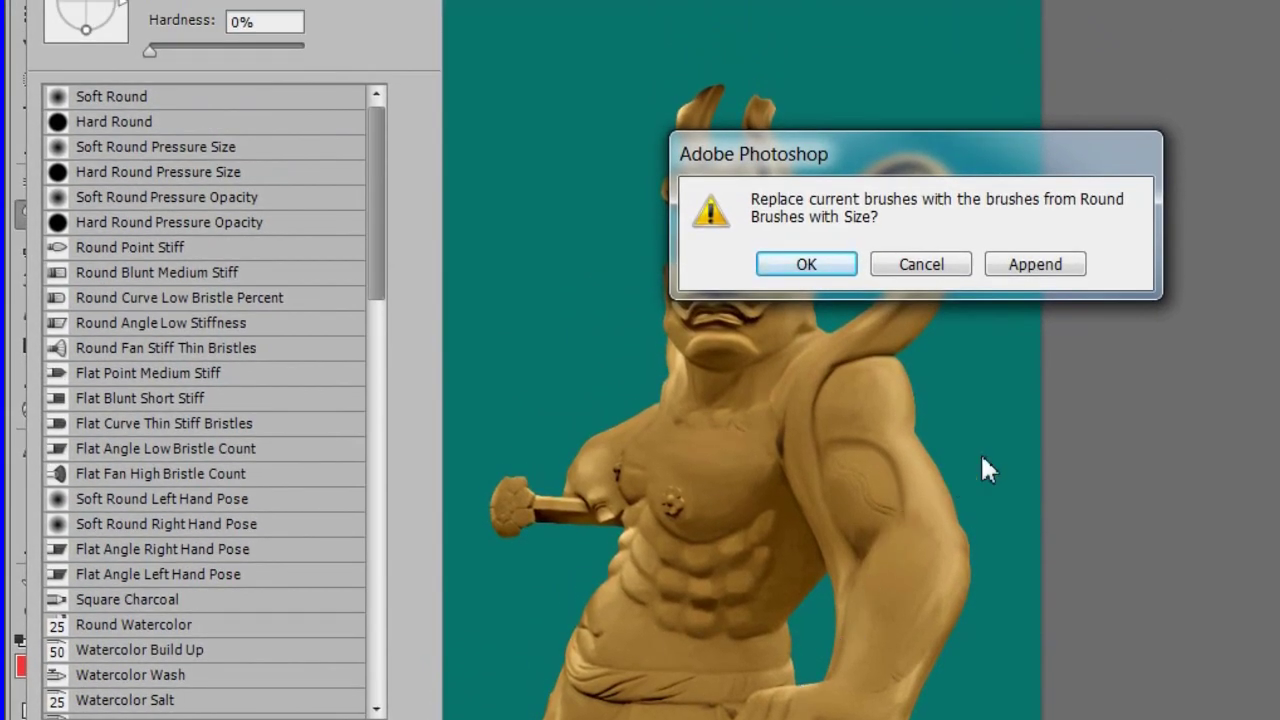
left_click(1033, 266)
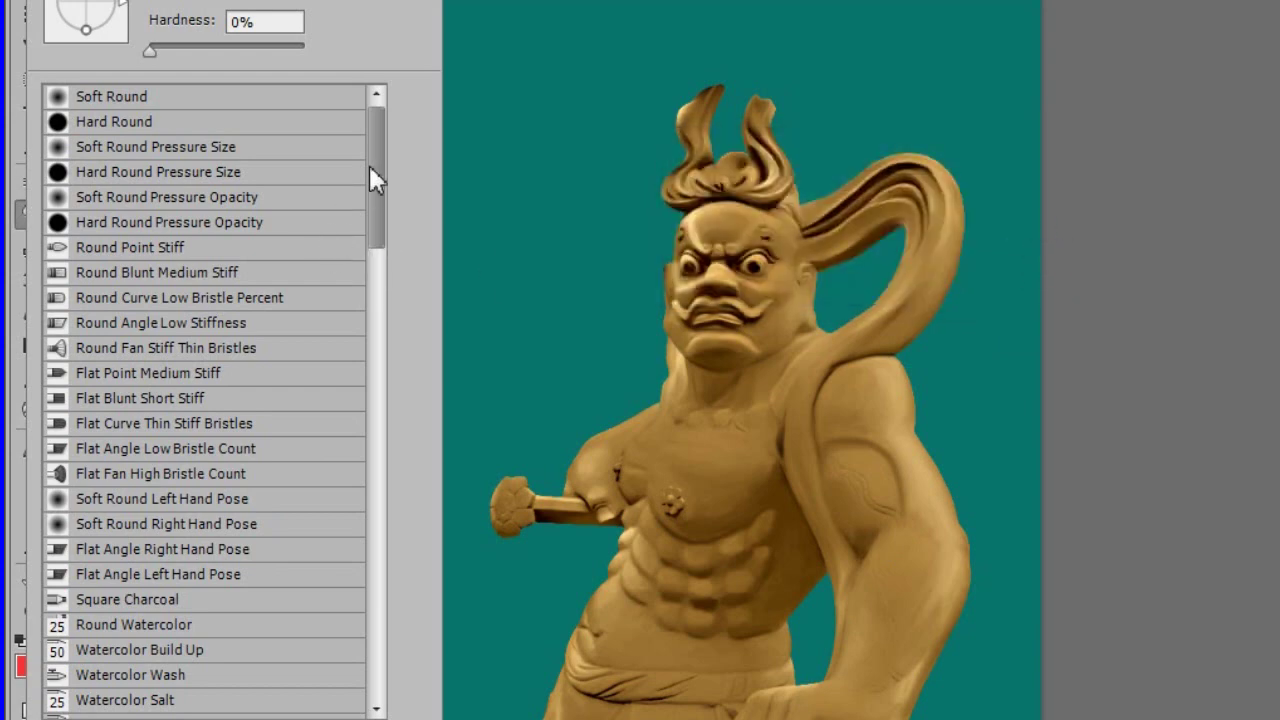
Choose the Airbrush Soft Round 17 preset for the Mixer Brush
left_click_drag(380, 166, 411, 594)
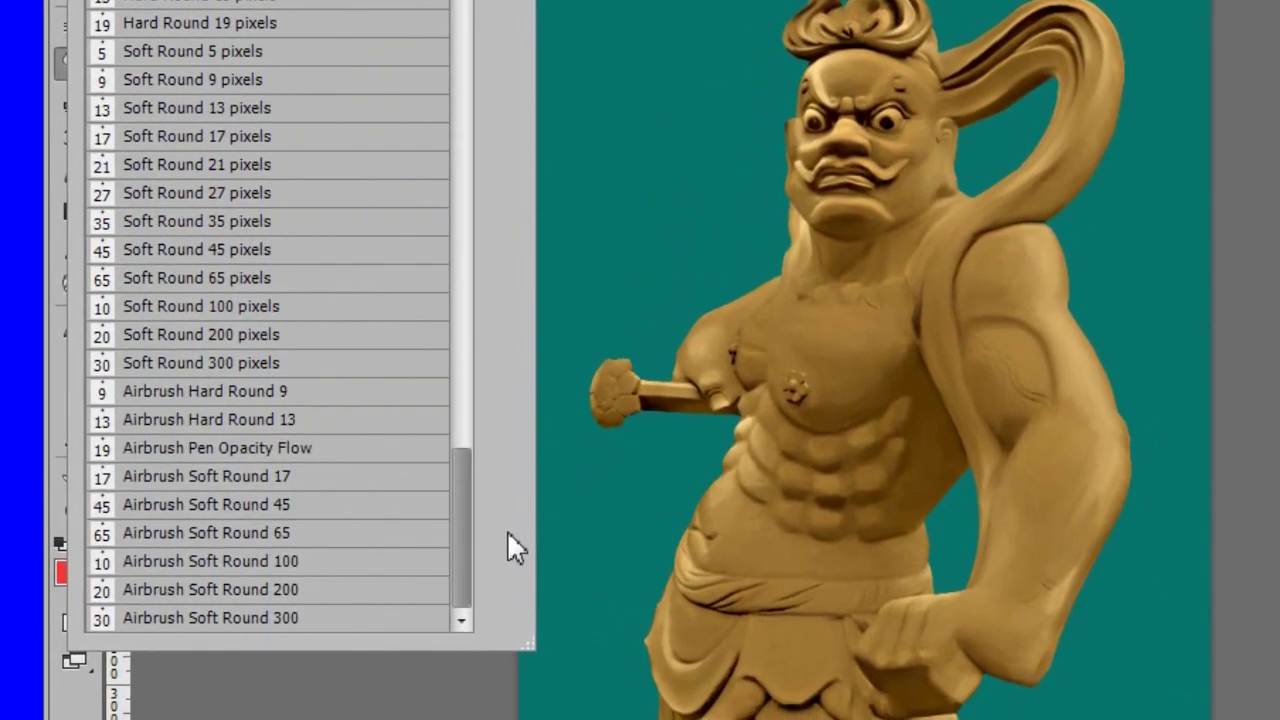
left_click(368, 483)
double_click(370, 486)
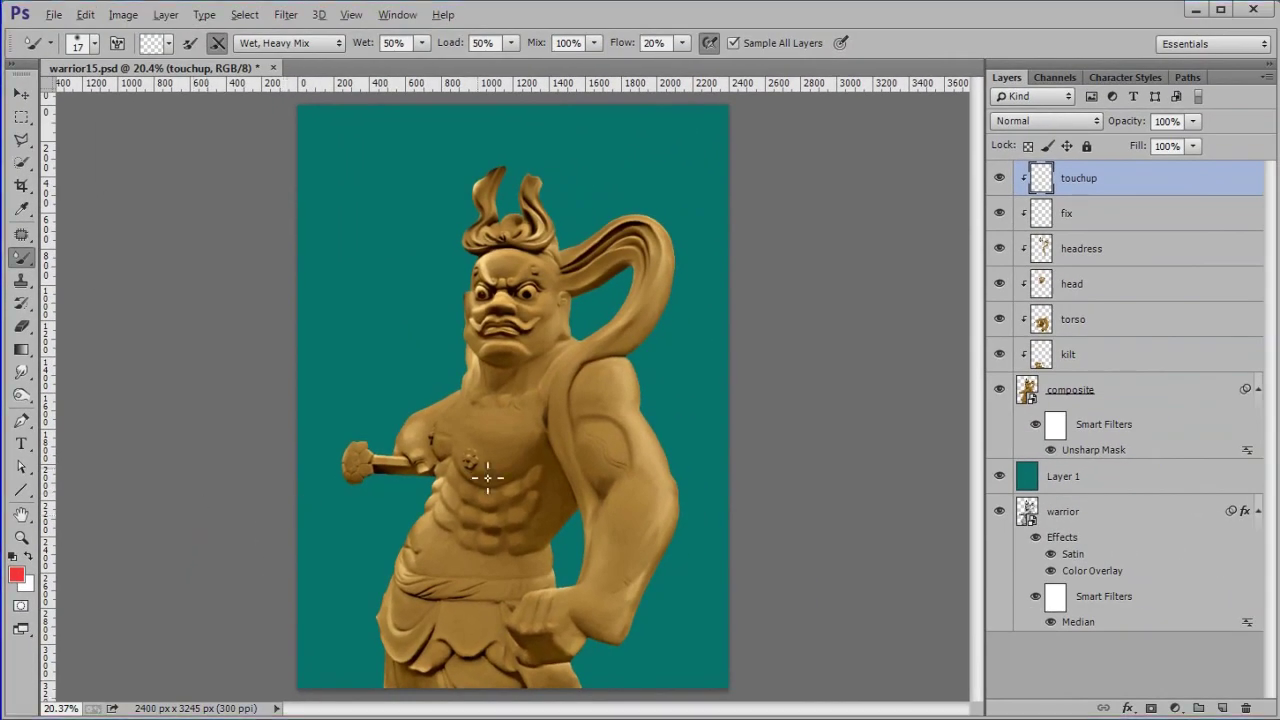
Blend the crease where the shoulder ribbon meets the chest and neck, using the 17 px Mixer Brush
scroll(488, 478, "up", 10)
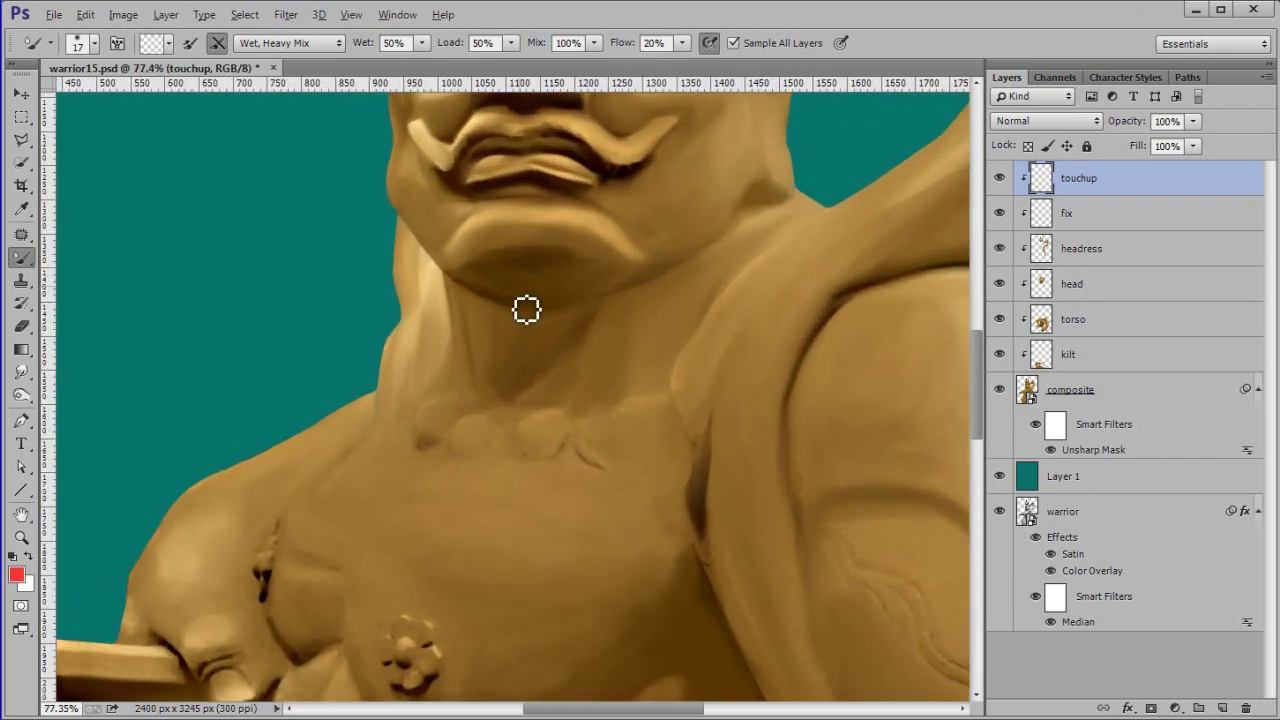
scroll(506, 376, "up", 2)
scroll(506, 376, "up", 2)
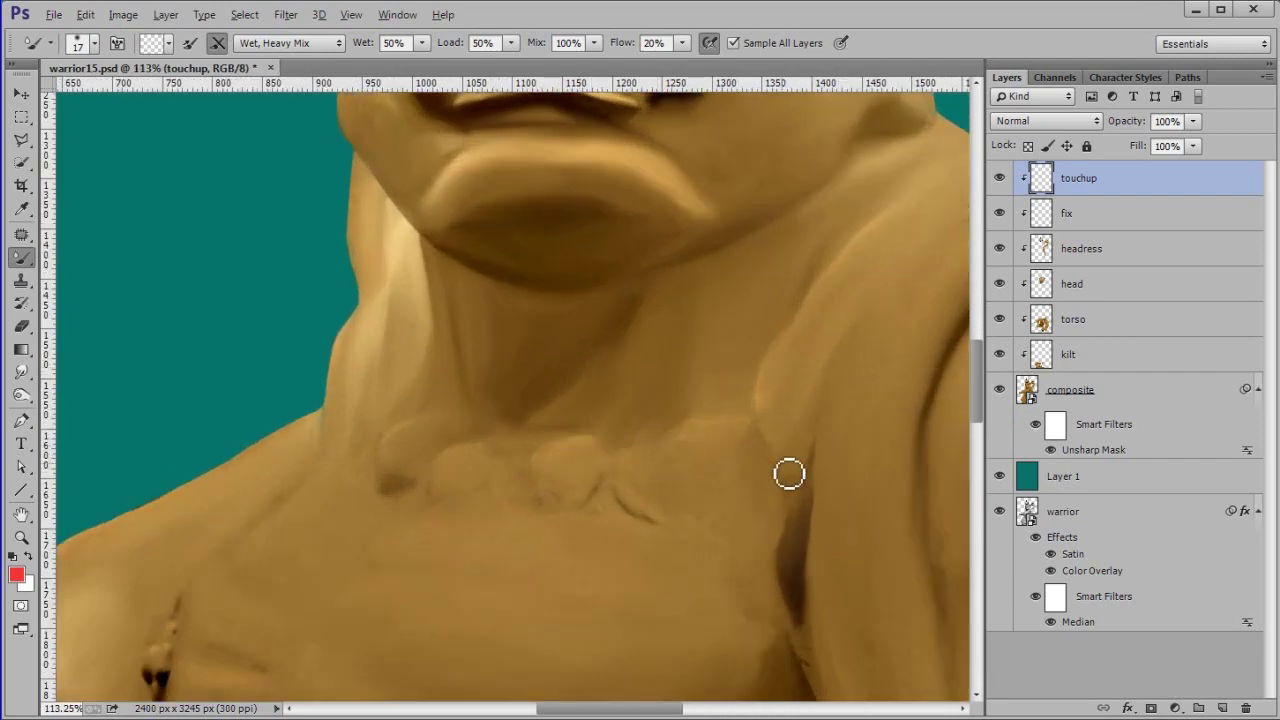
mouse_move(789, 466)
left_mouse_down()
mouse_move(808, 505)
mouse_move(794, 506)
left_mouse_up()
mouse_move(785, 407)
left_mouse_down()
mouse_move(771, 380)
mouse_move(781, 368)
left_mouse_up()
Enlarge the Mixer Brush to 25 px and smooth the ribbon beside the neck and the opposite shoulder at the neck's base
key("bracketright")
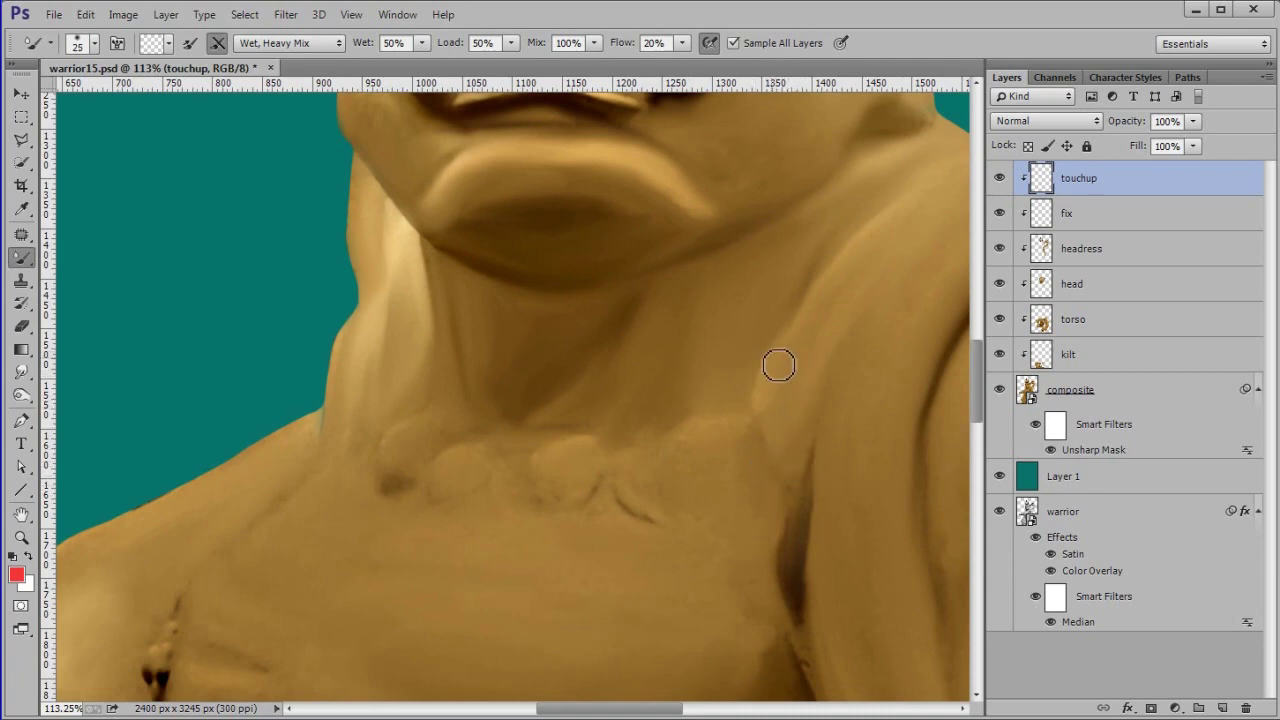
left_click_drag(928, 207, 838, 280)
left_click(297, 451)
left_click(343, 400)
left_click(296, 450)
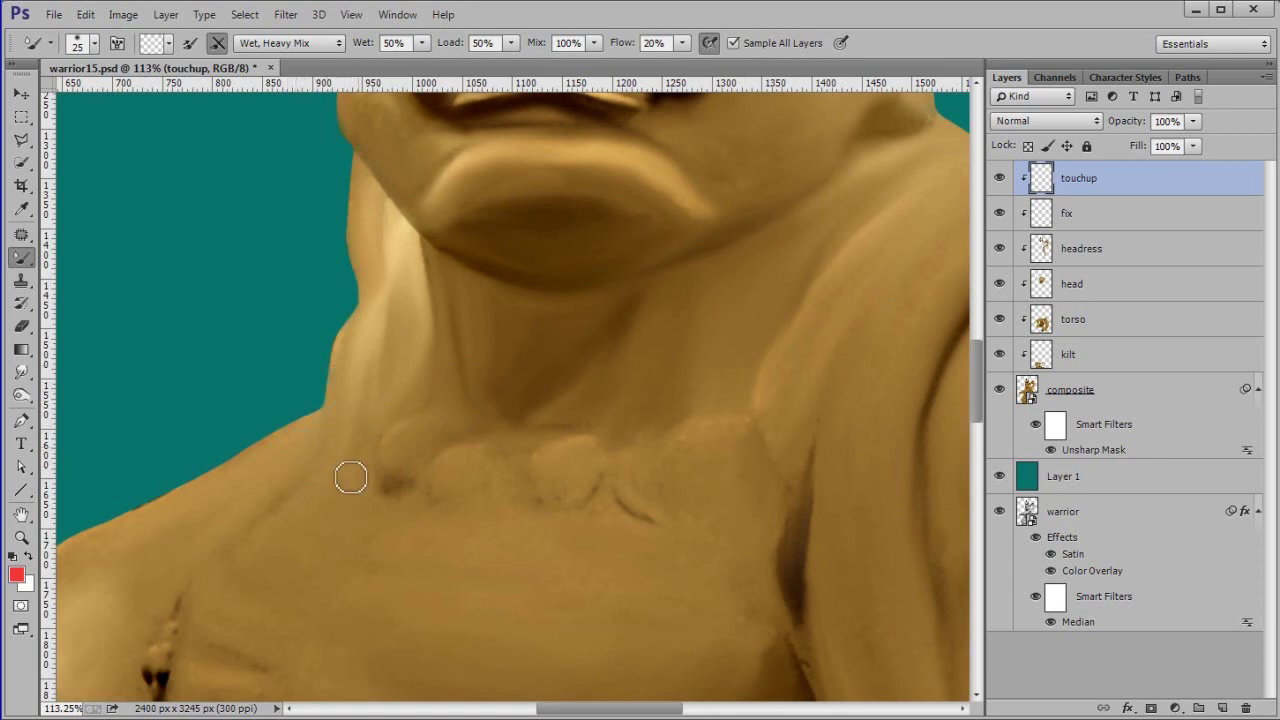
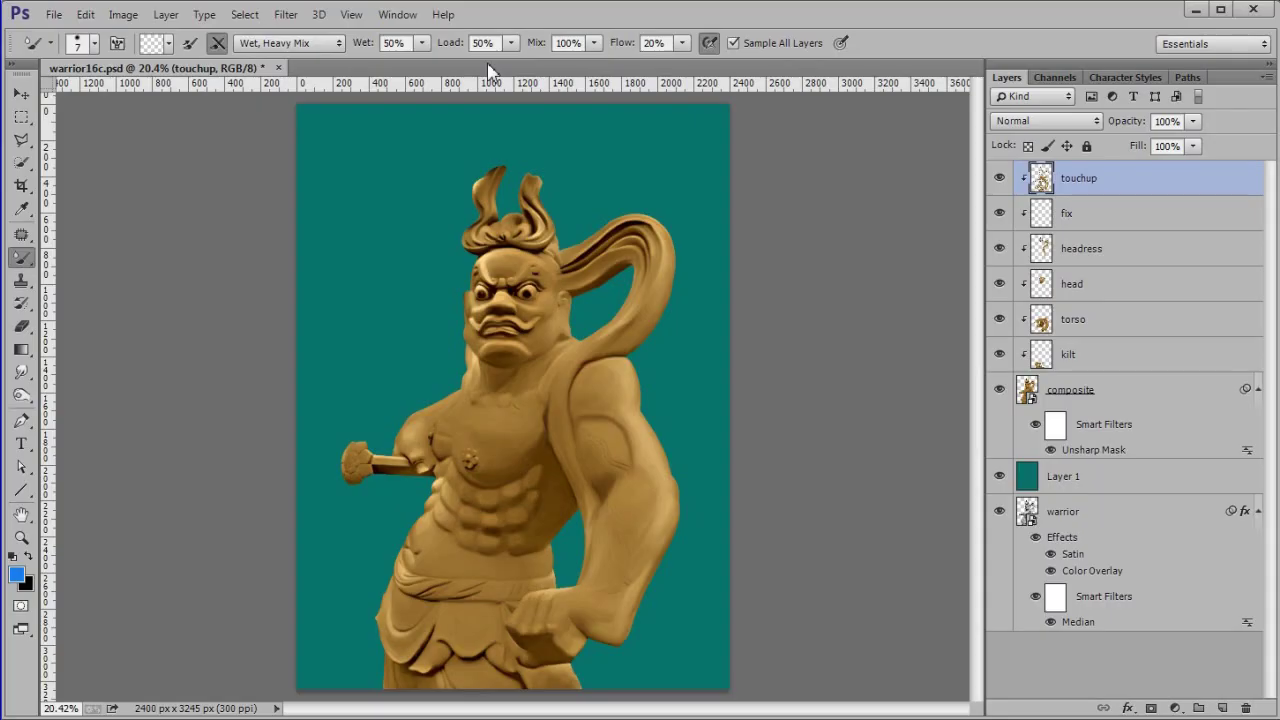
Add a Levels adjustment clipped to the warrior layers, with input levels 10, 1.12 and 224
left_click(1176, 708)
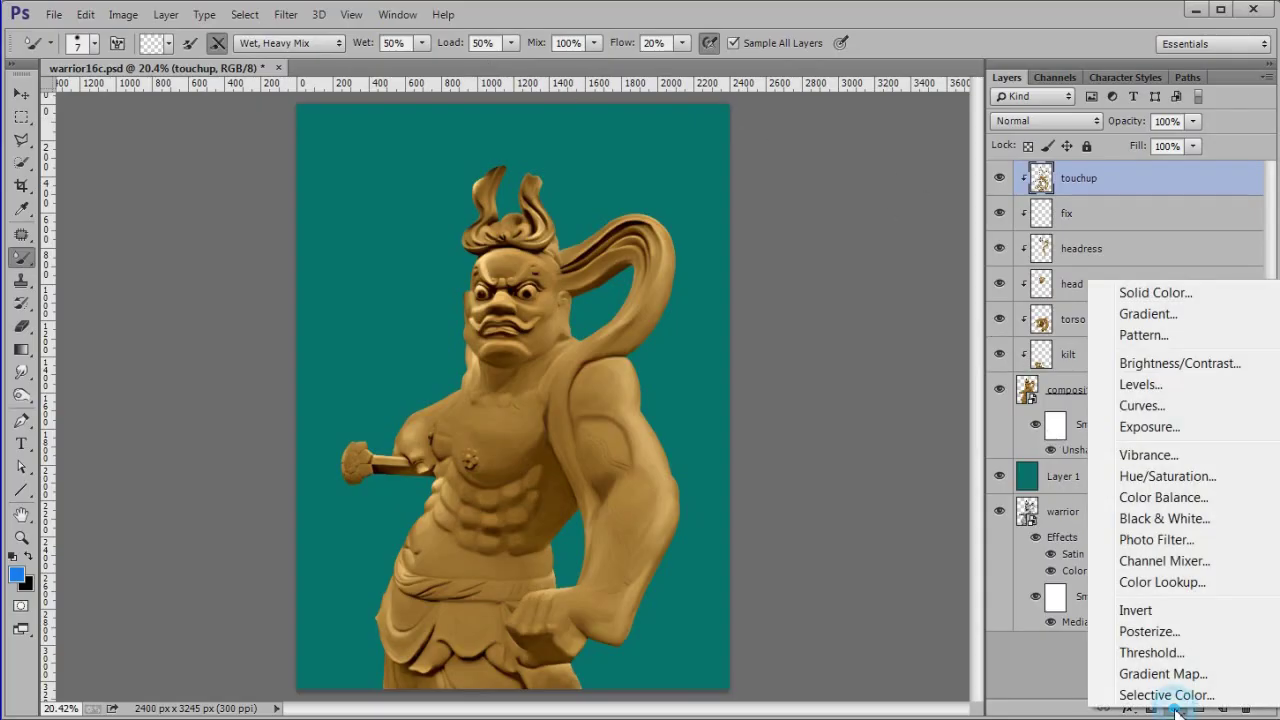
left_click(1173, 389)
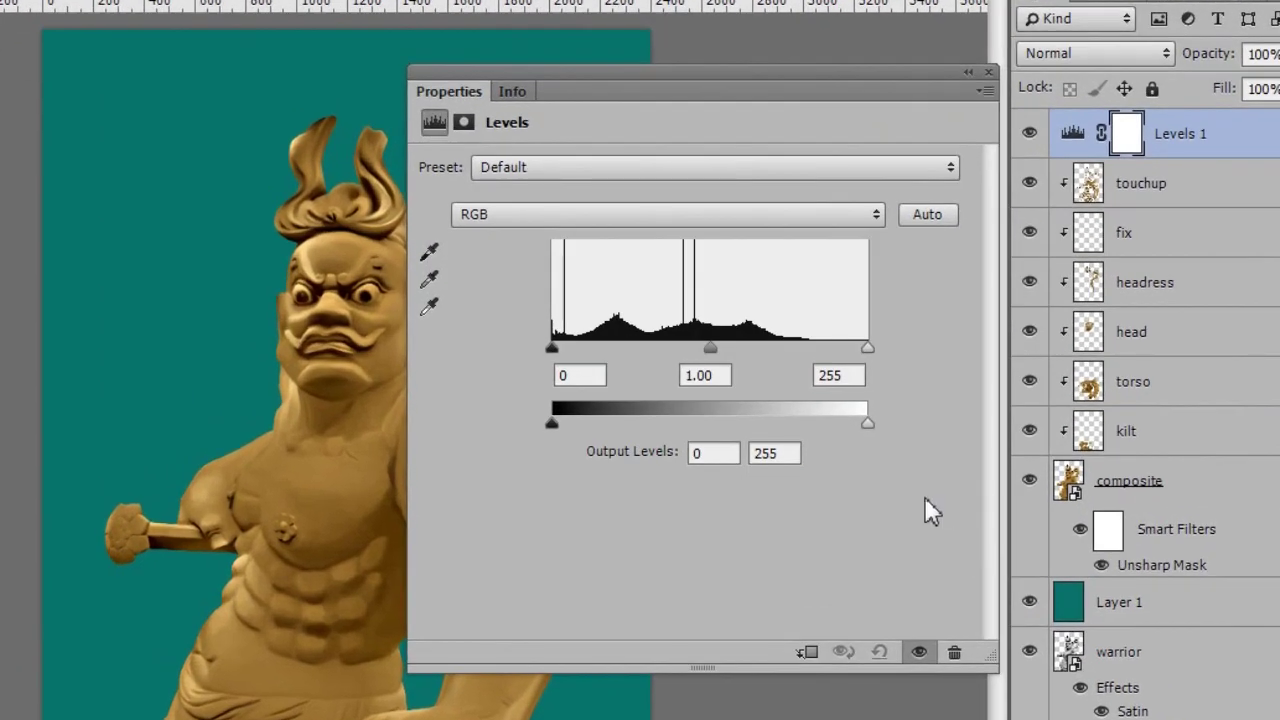
left_click(808, 652)
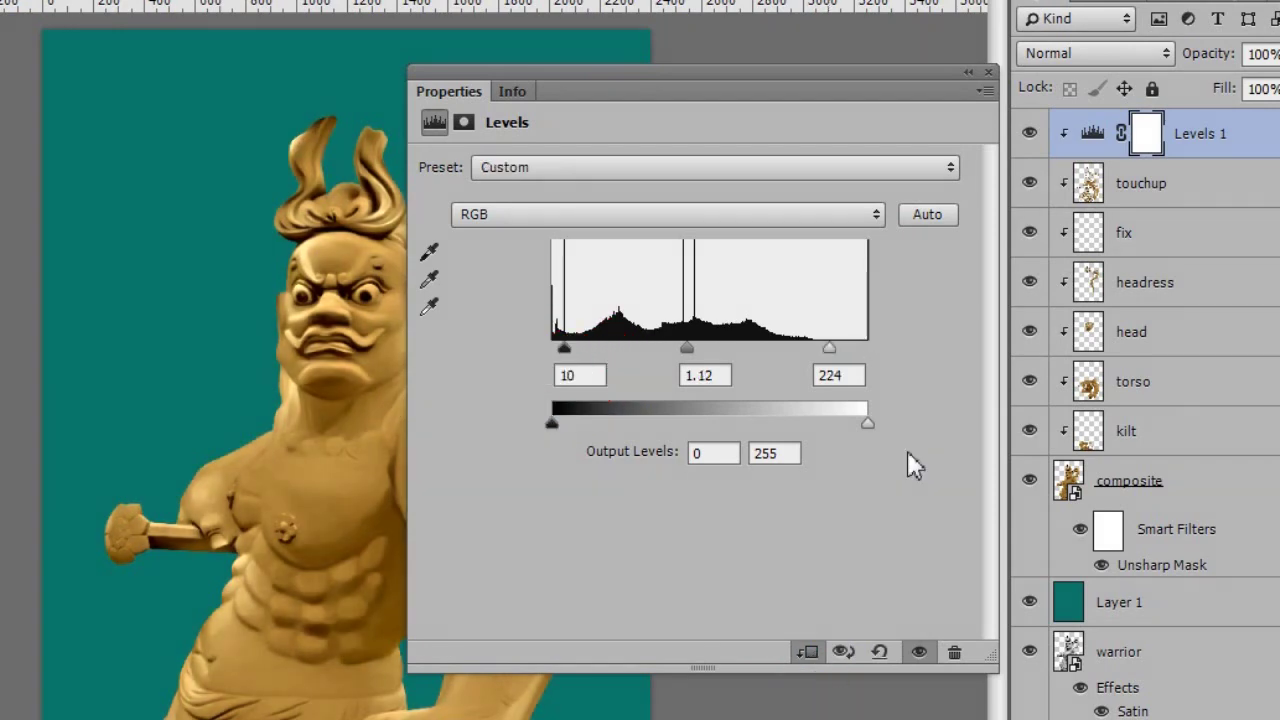
left_click(988, 75)
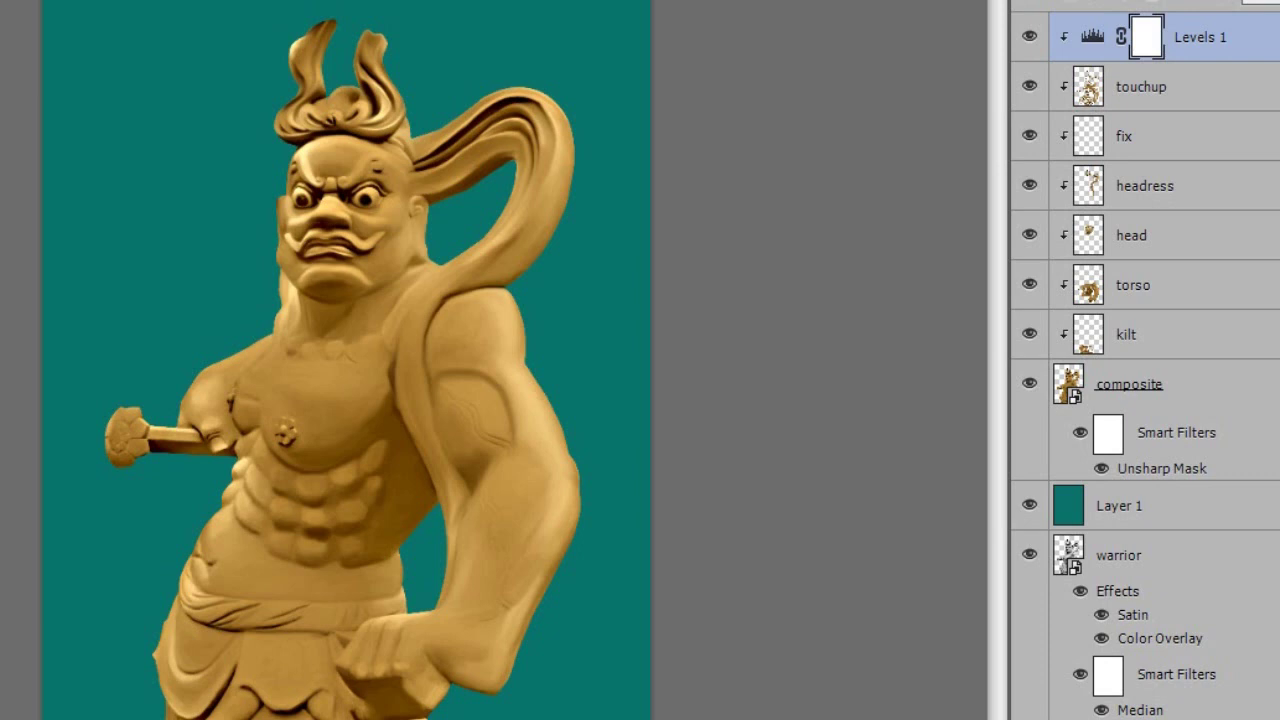
Delete the original warrior layer and the teal Layer 1 background
key("Delete")
left_click(1168, 555)
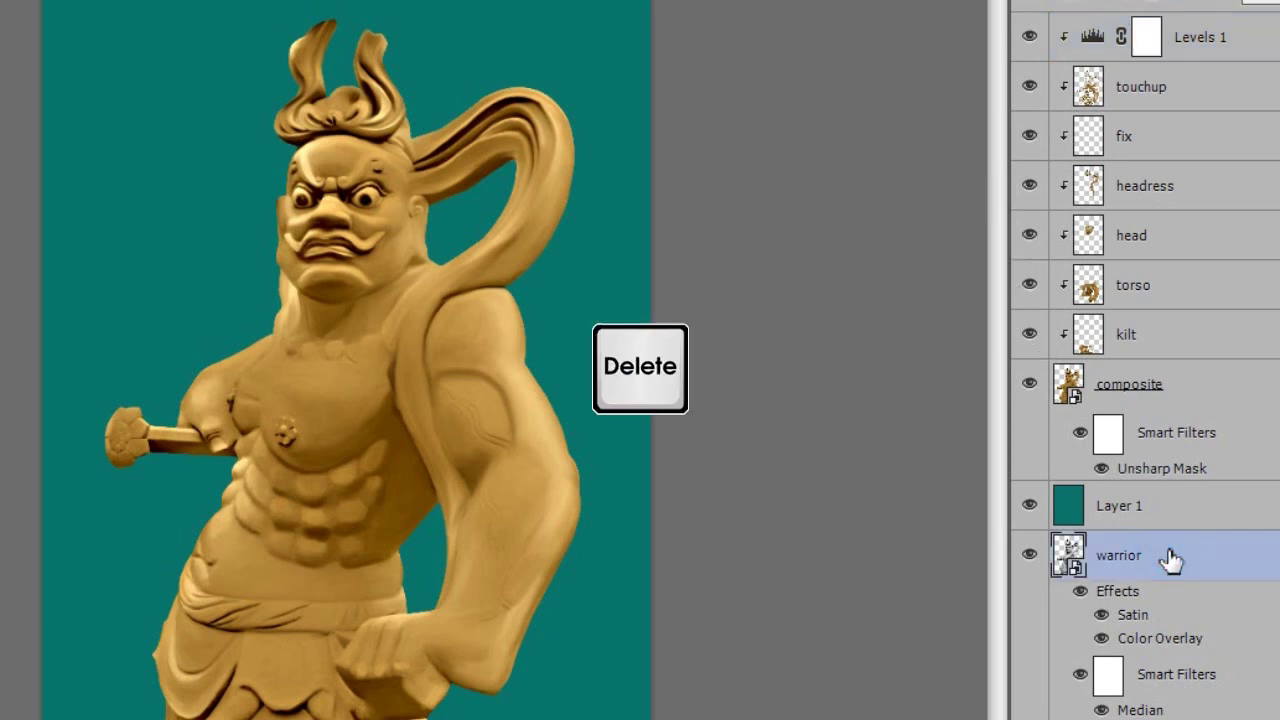
key("Delete")
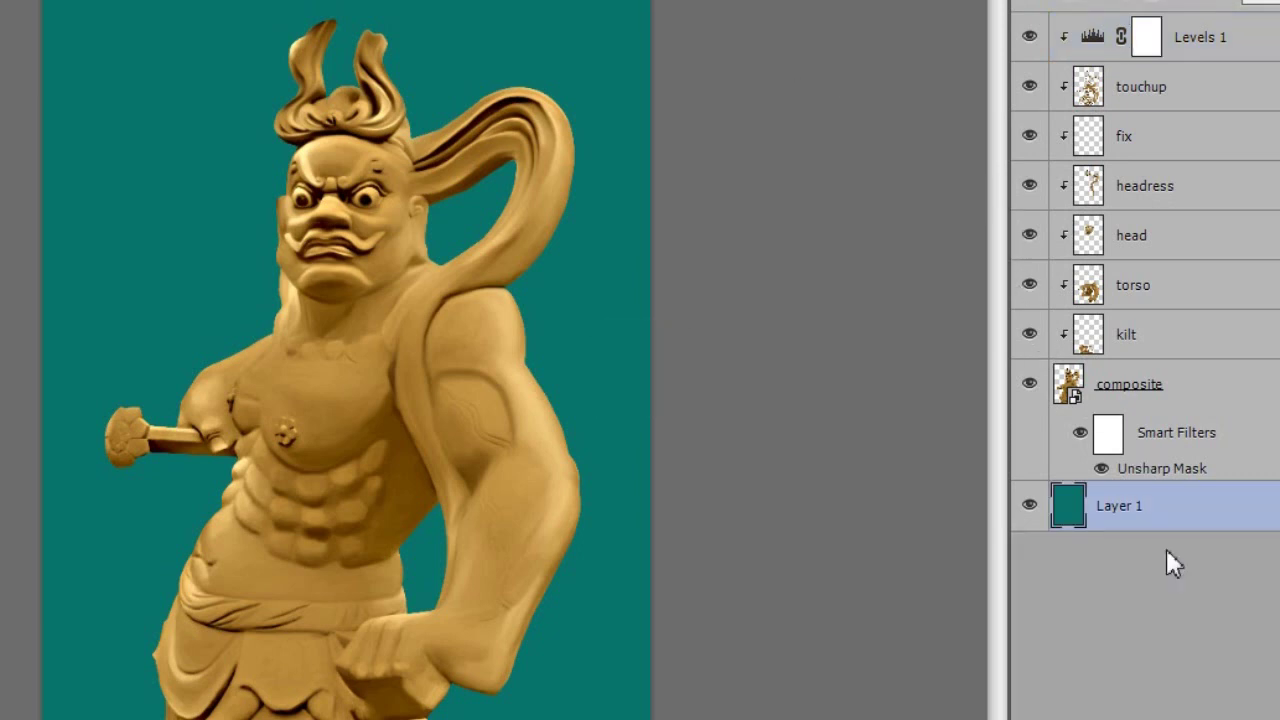
key("Delete")
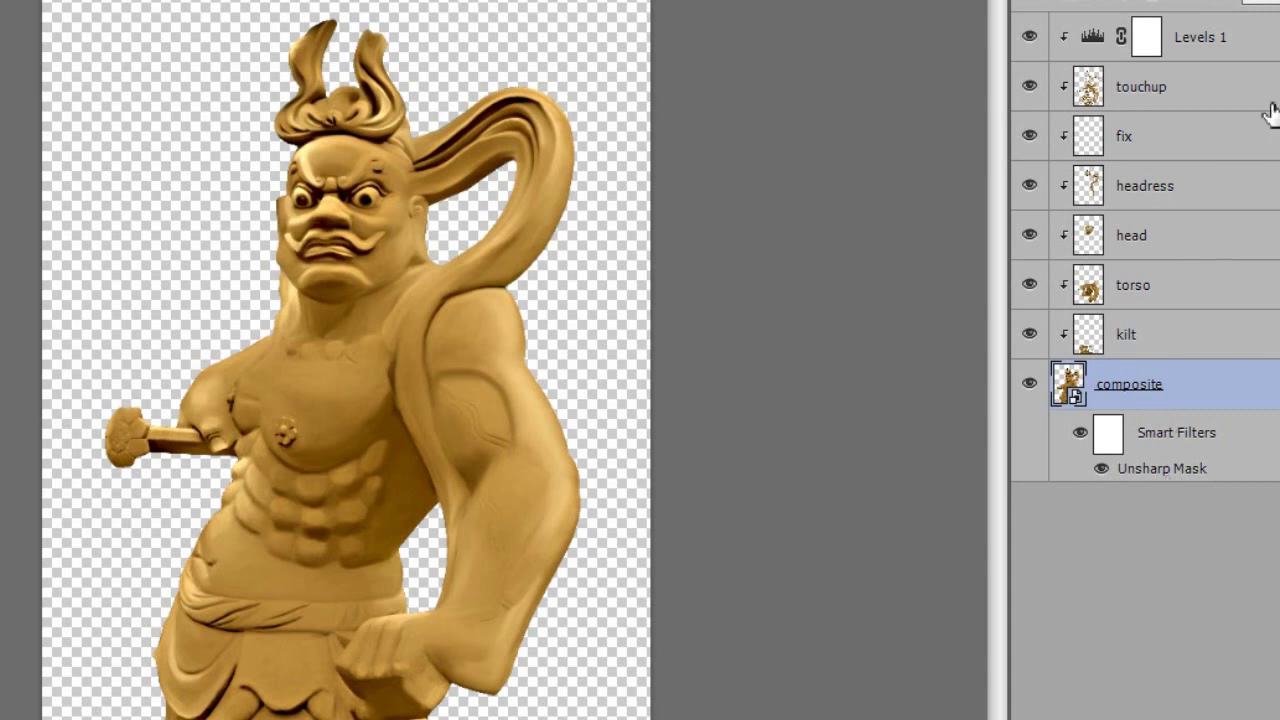
Merge all visible layers into one layer and name it warrior
left_click(1258, 48)
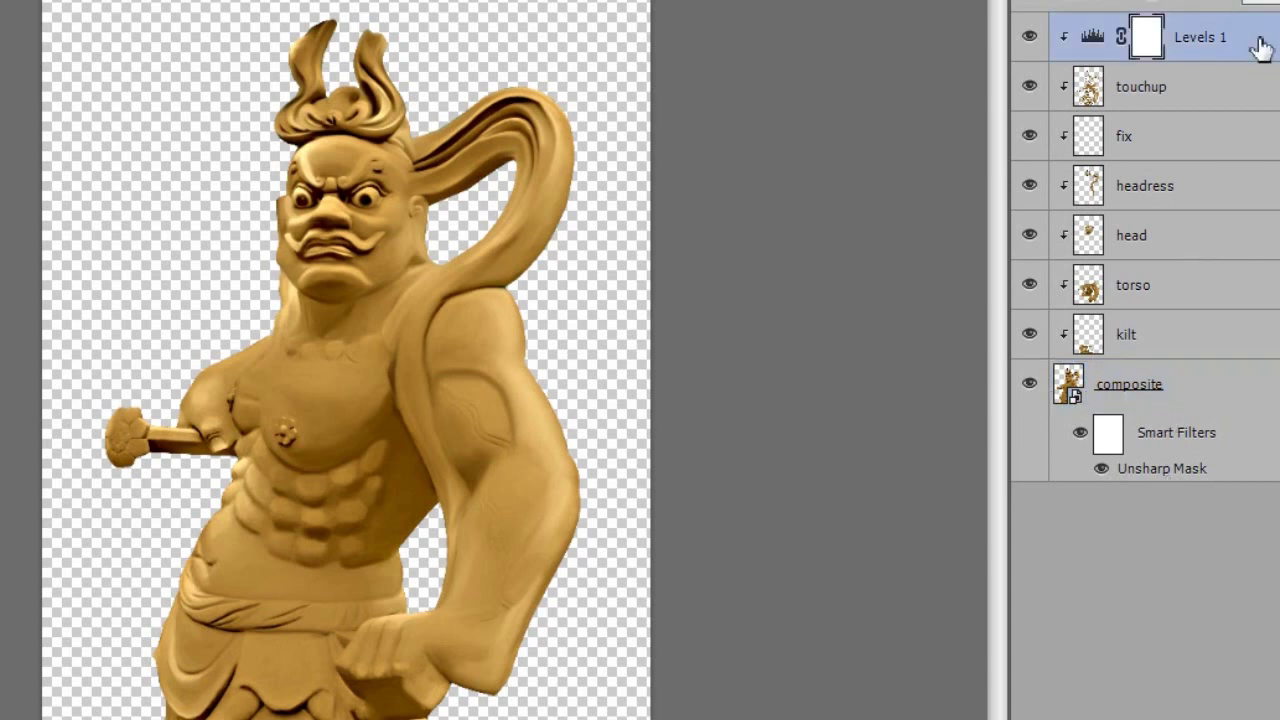
right_click(1260, 48)
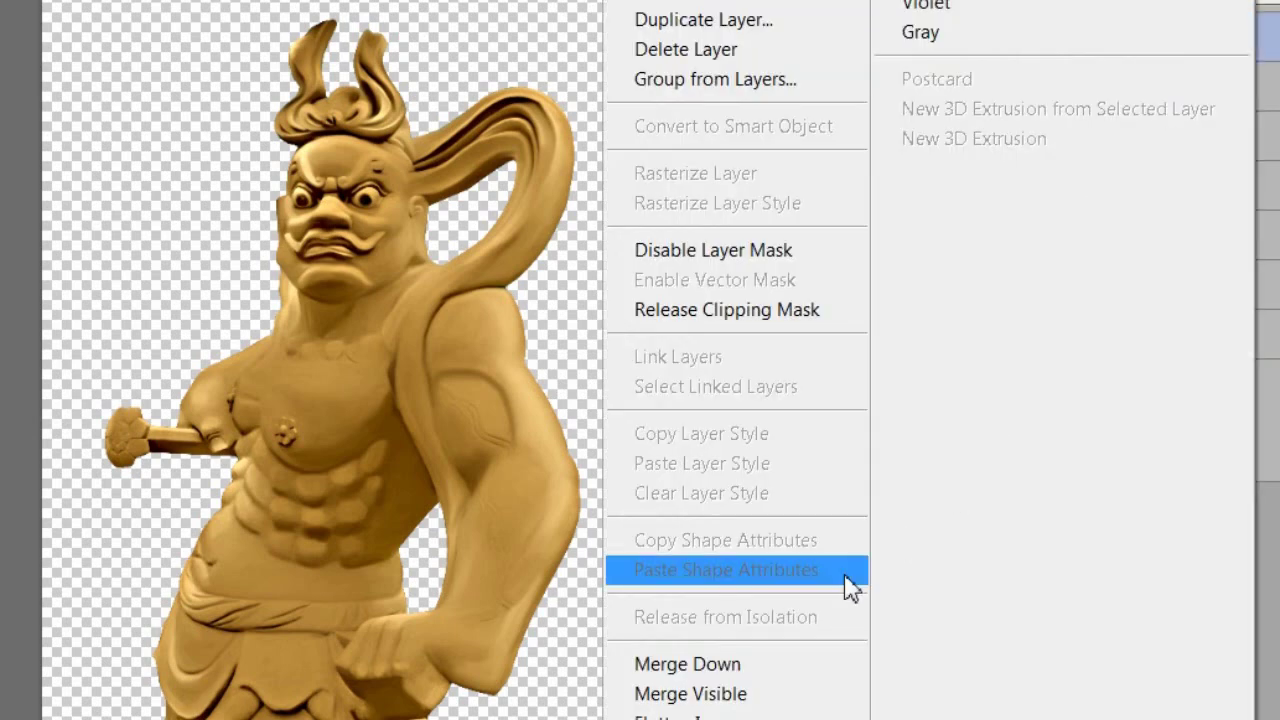
left_click(771, 701)
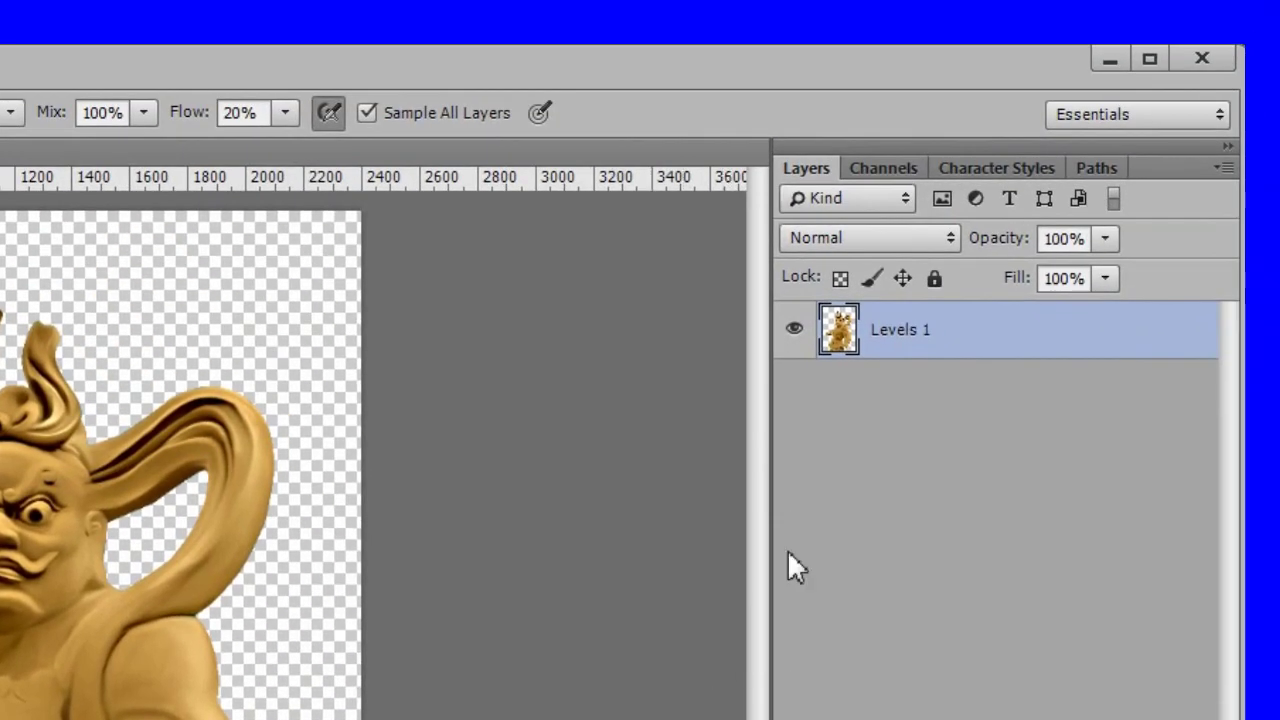
double_click(897, 331)
type("warrior")
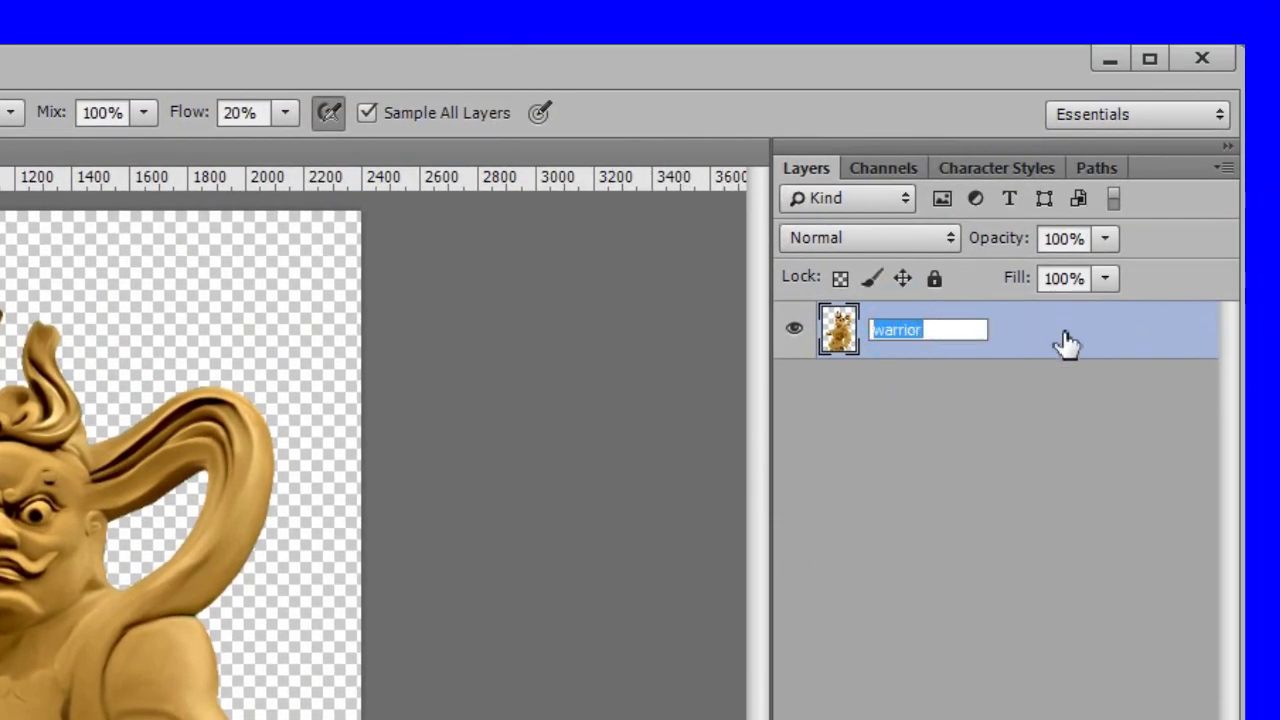
key("Return")
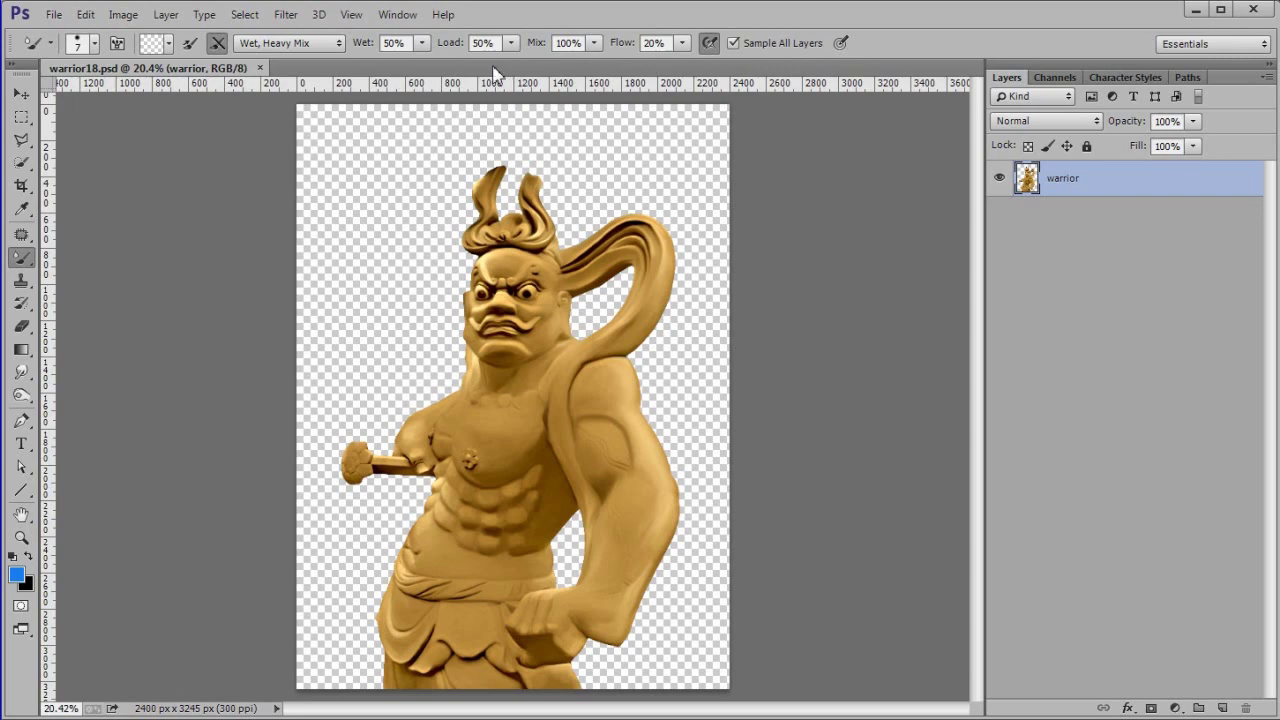
Place the Chinese Background image from the Tutorial folder into the document as an embedded layer
left_click(54, 15)
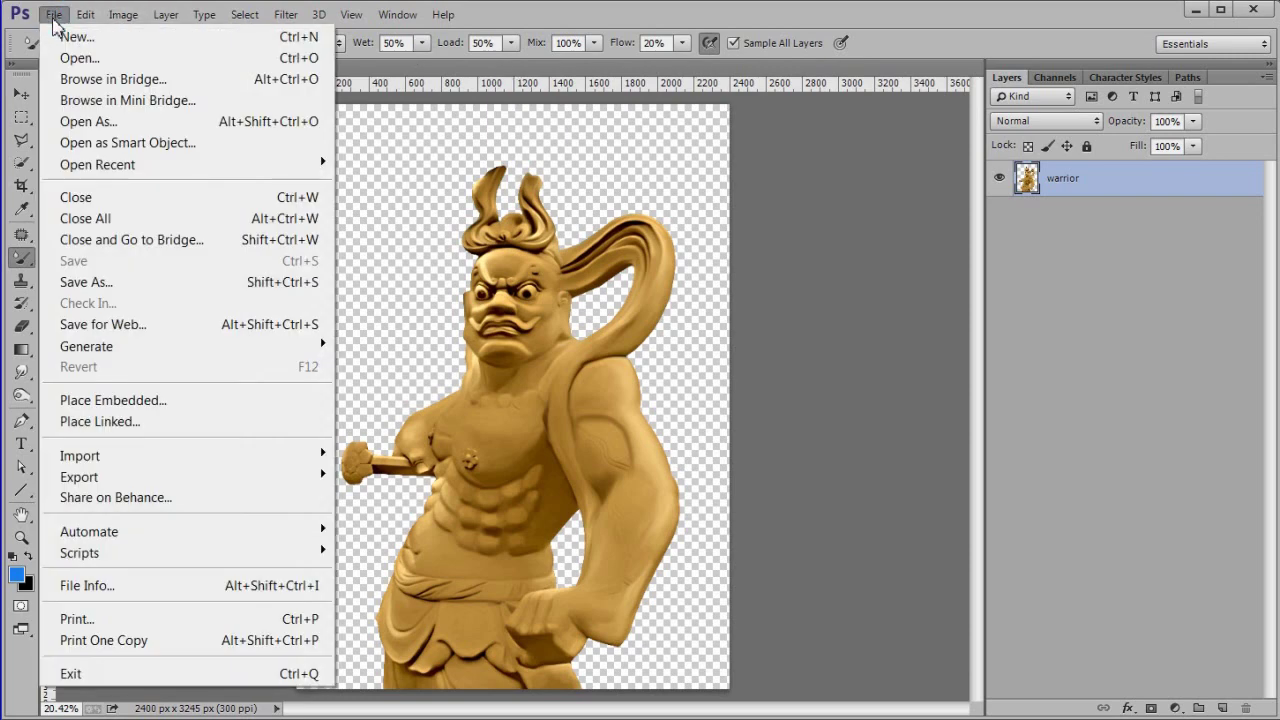
left_click(192, 401)
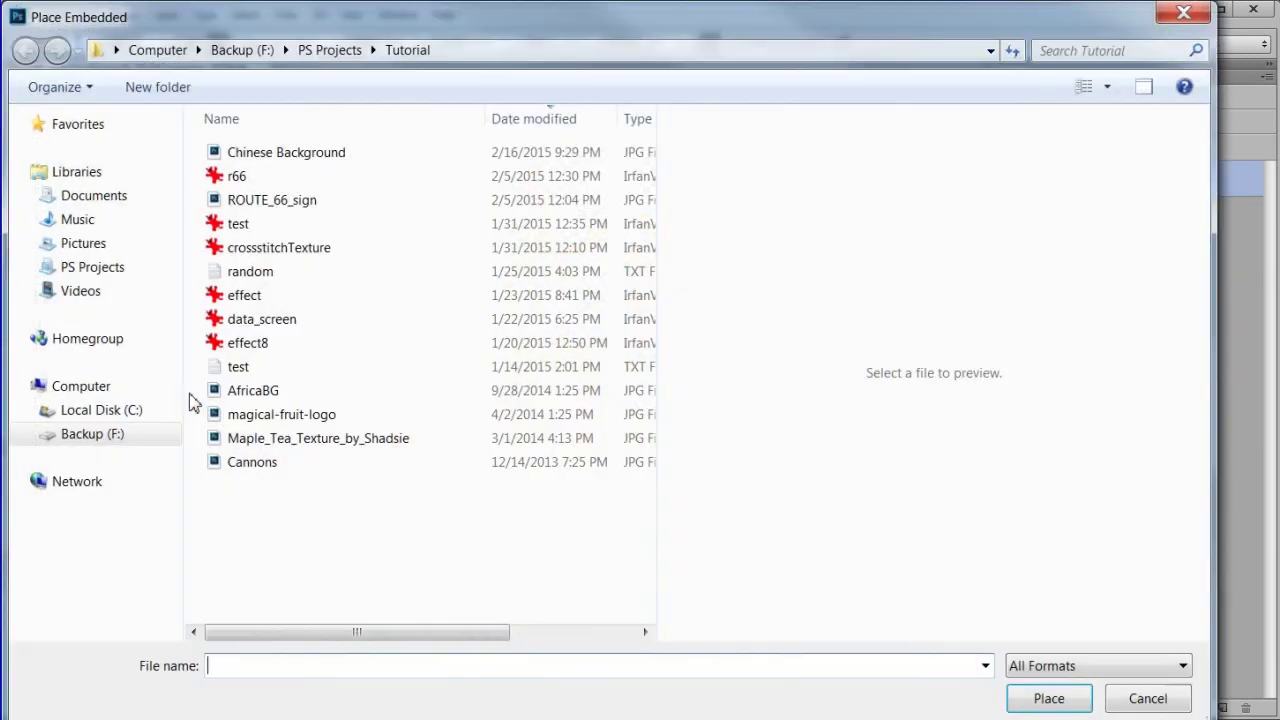
left_click(330, 158)
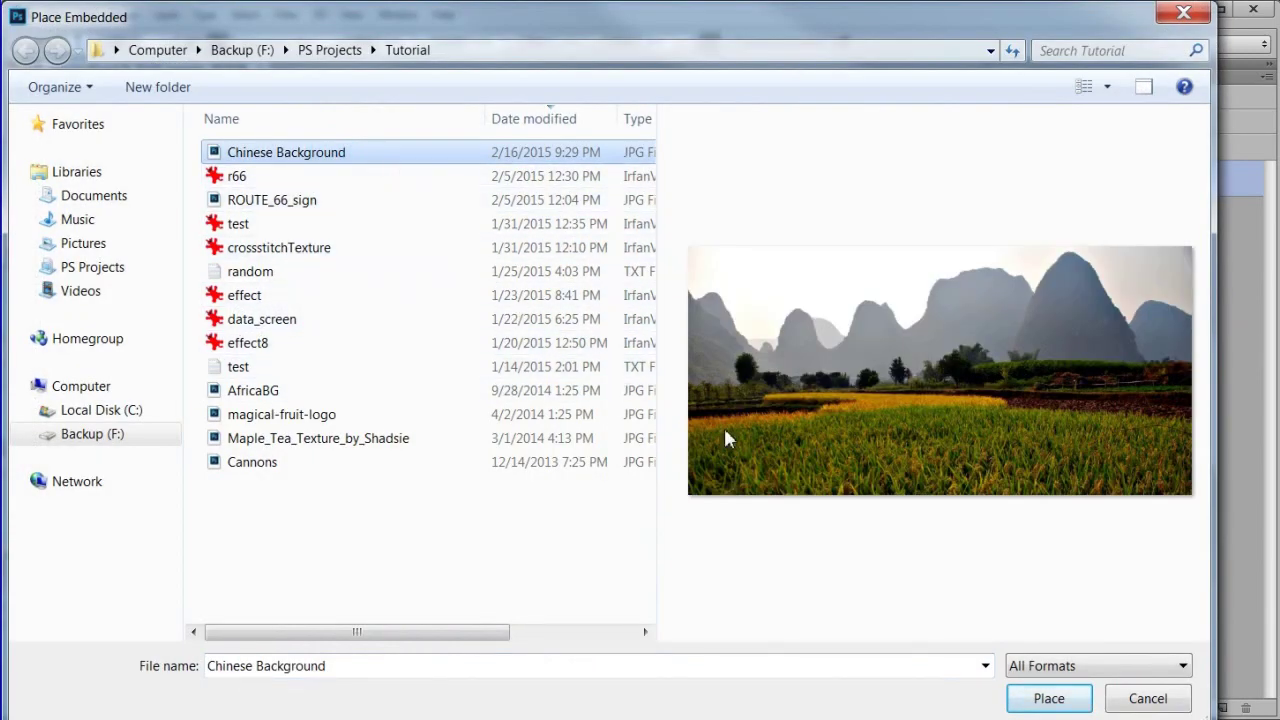
left_click(1049, 698)
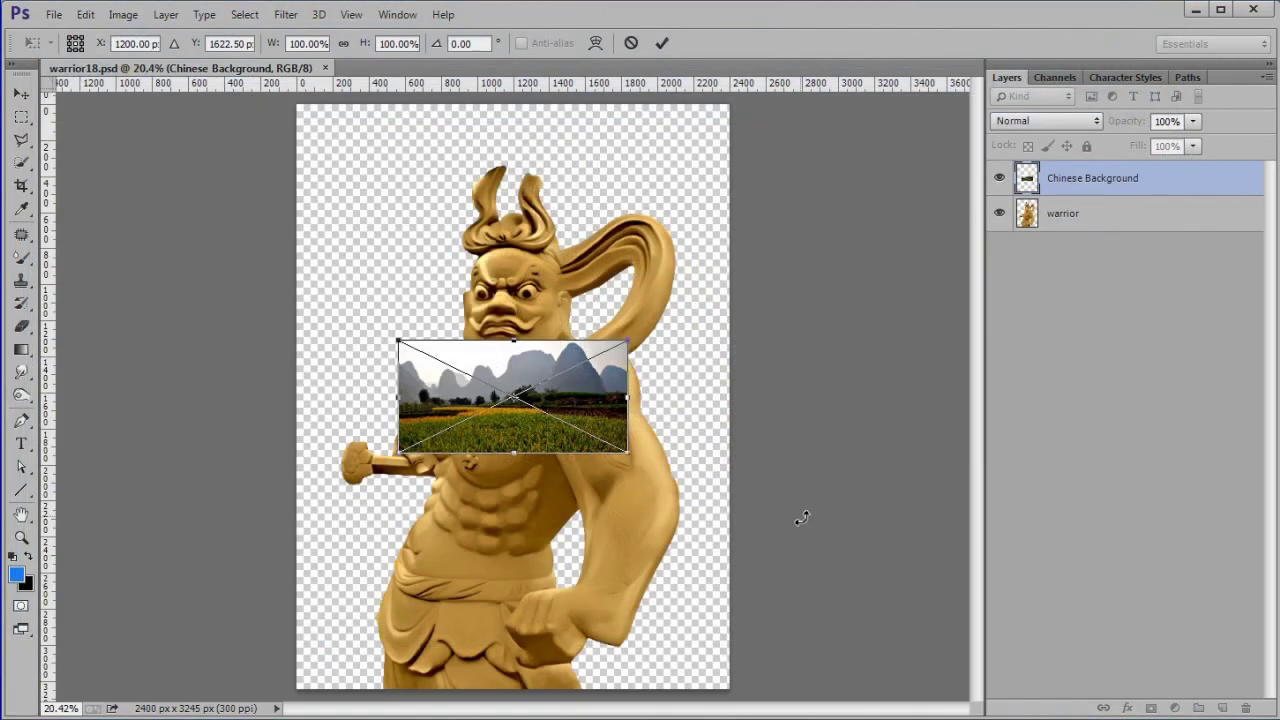
Scale the placed landscape proportionally to about 596% and reposition it at about X 2332 px, Y 1695 px, covering the whole canvas
scroll(744, 404, "down", 5)
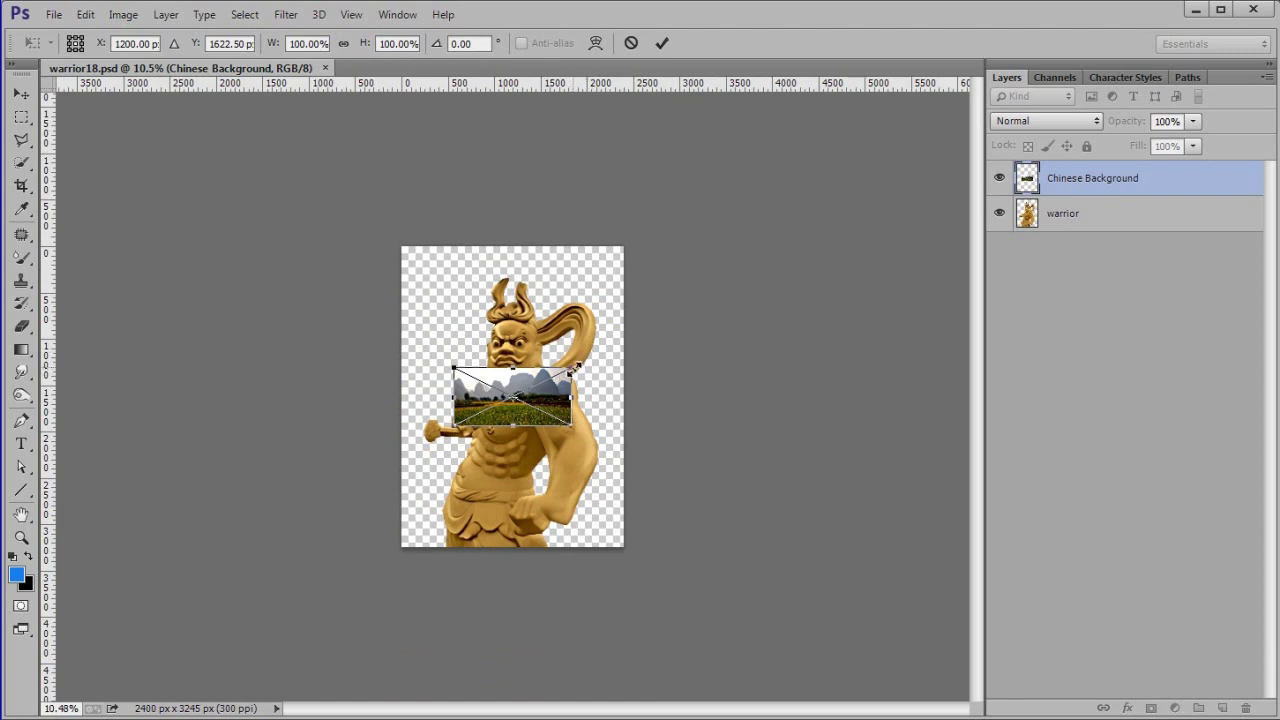
left_click_drag(571, 371, 821, 133)
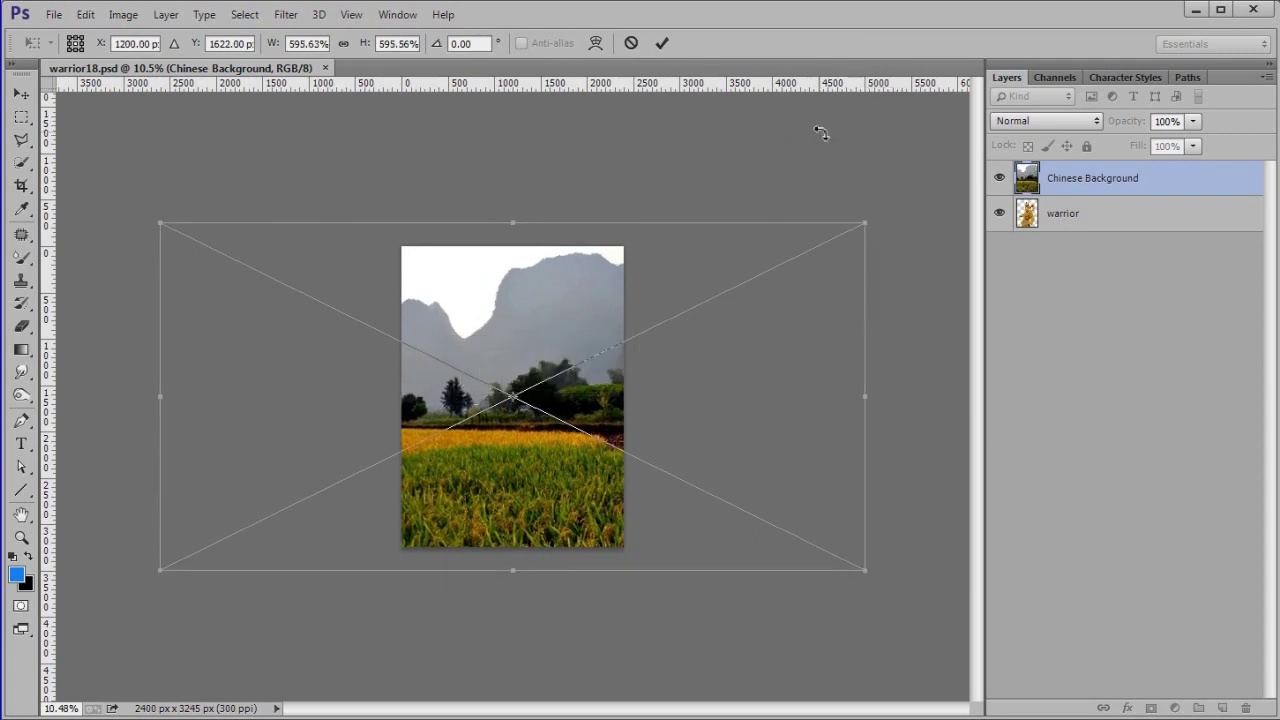
key("ctrl+minus")
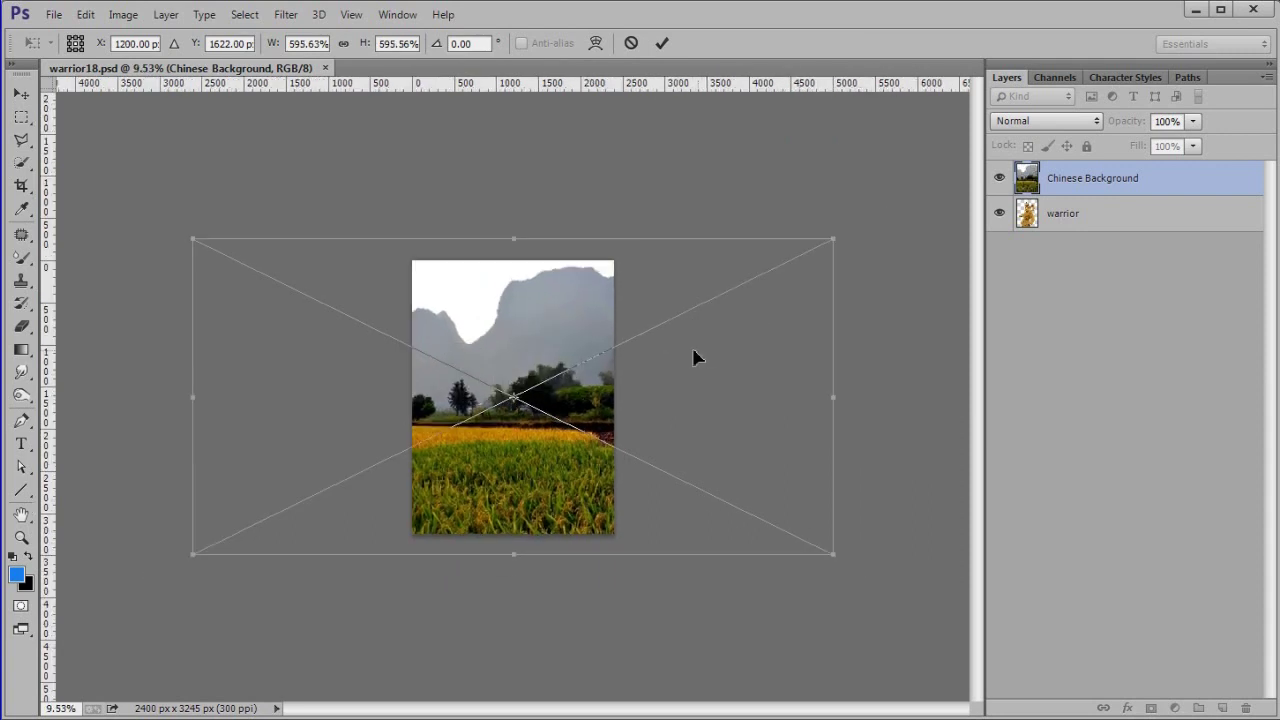
left_click_drag(682, 367, 777, 372)
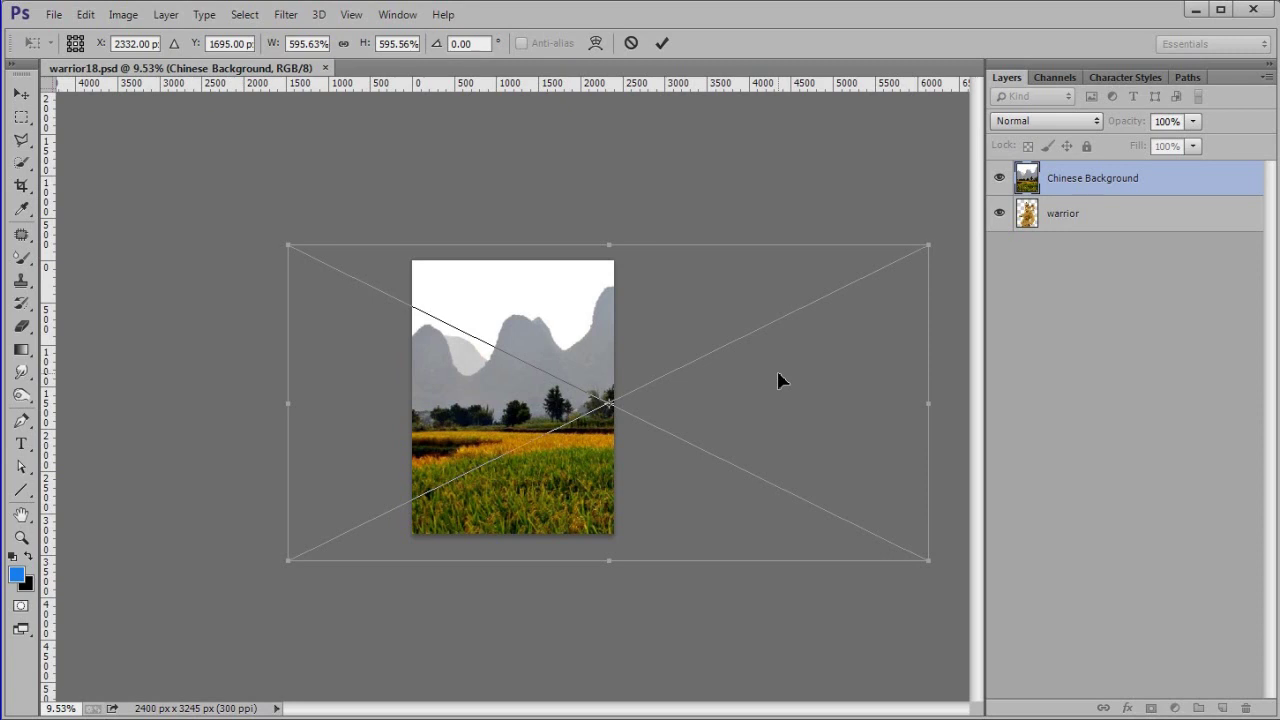
left_click(661, 44)
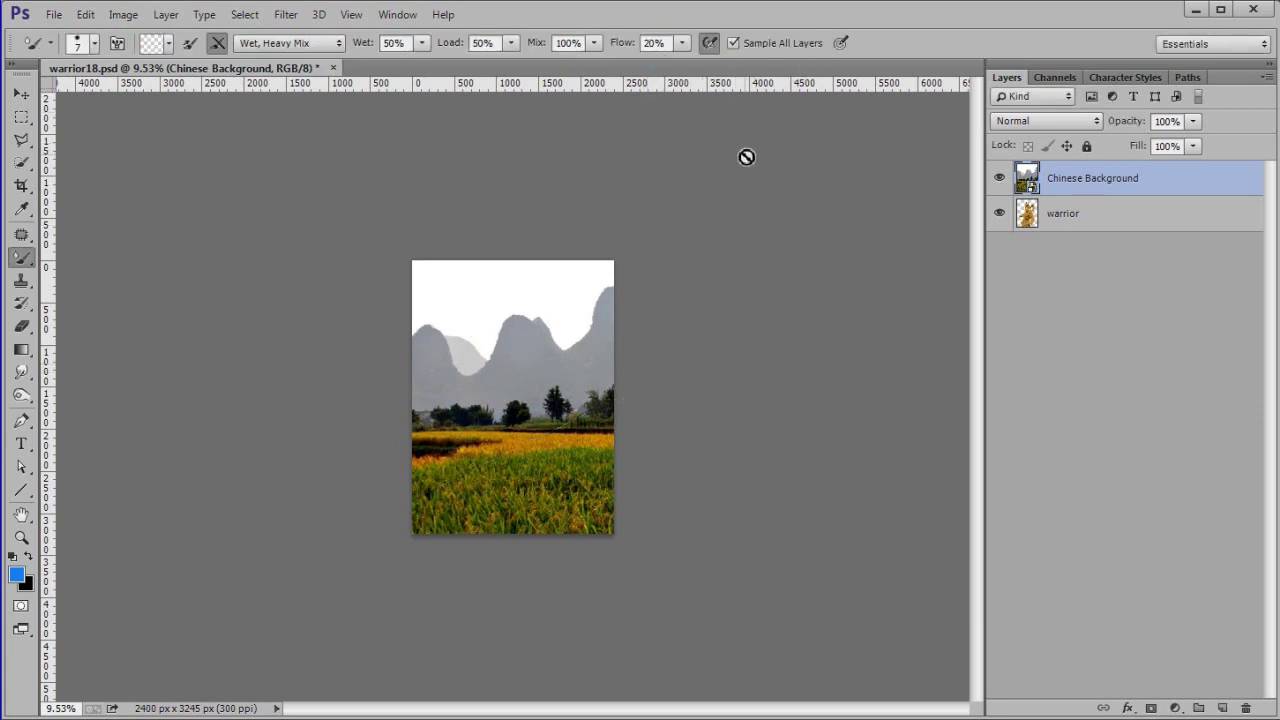
Rename the placed landscape layer as background
key("ctrl+0")
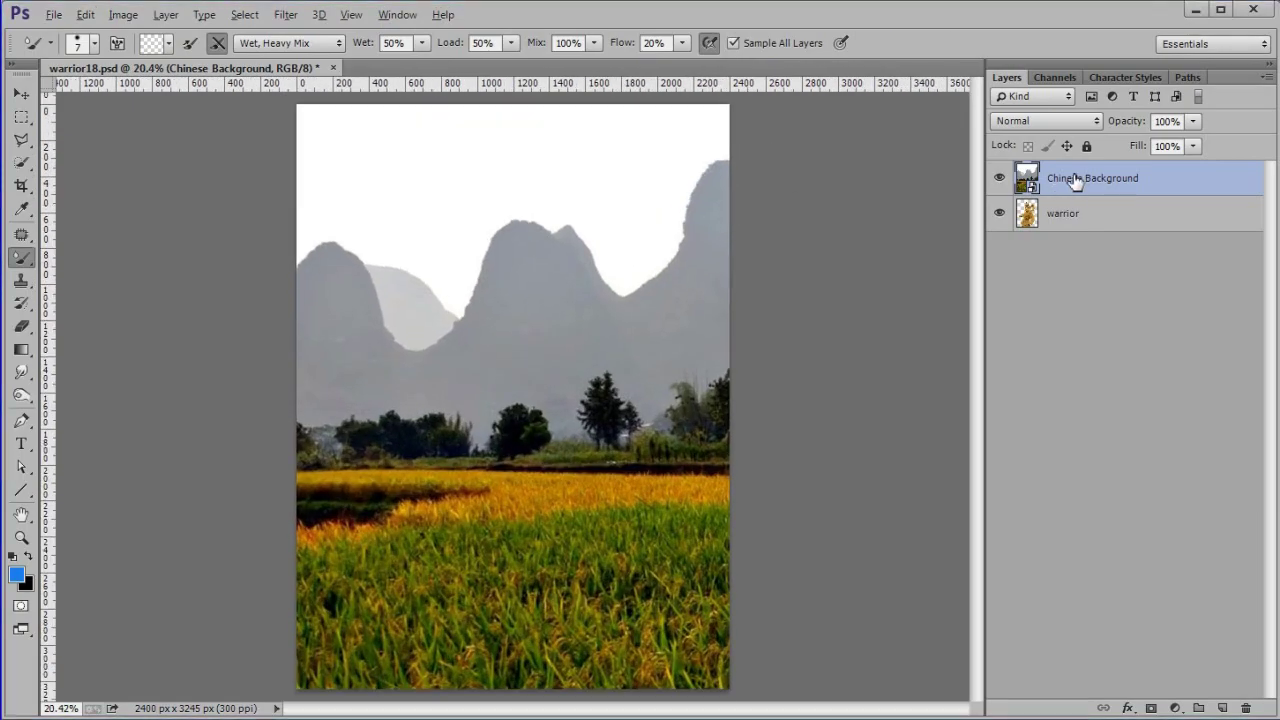
double_click(1068, 177)
type("background")
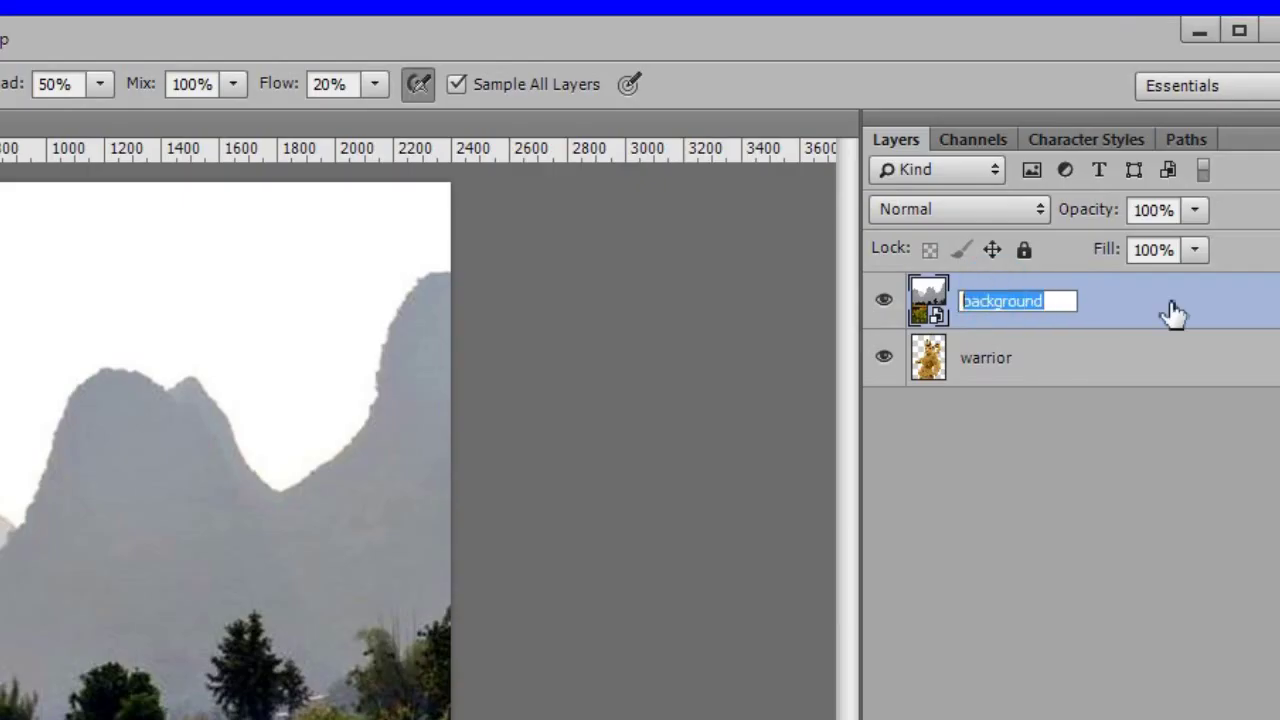
key("Return")
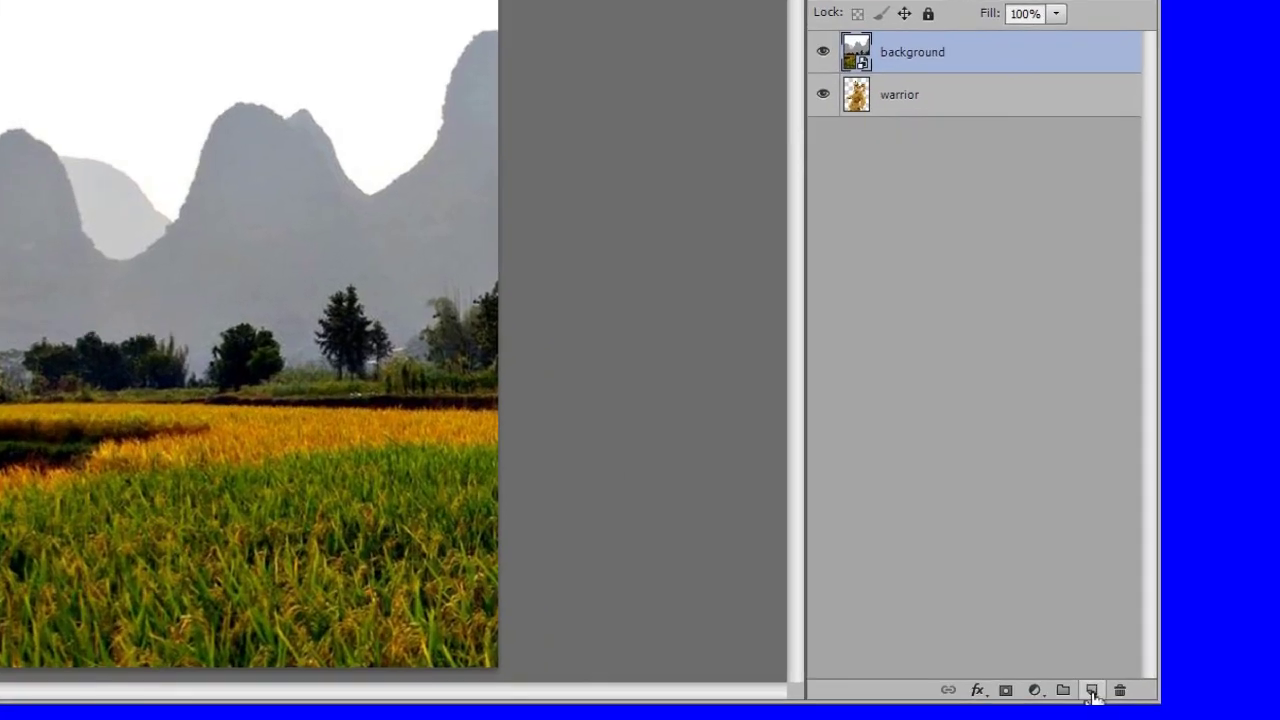
Create a new layer beneath the background layer and fill it with the blue foreground colour #177def
left_click(1091, 690, "ctrl")
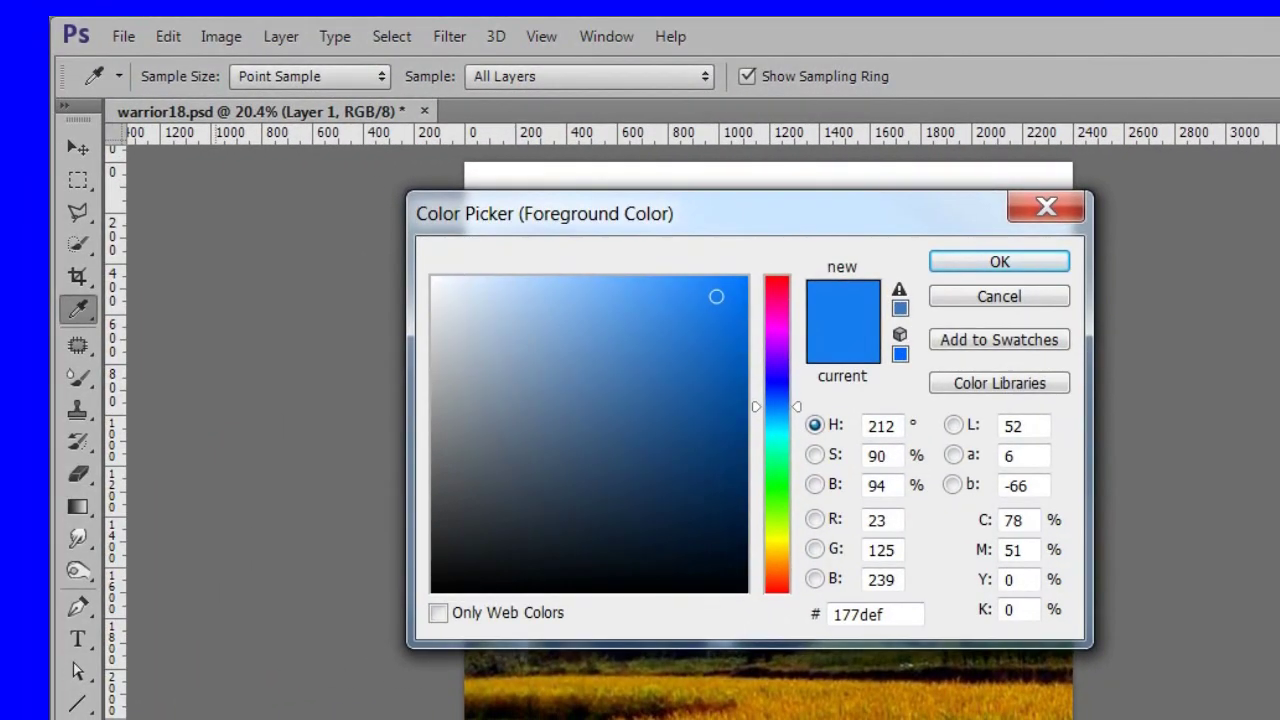
left_click(1000, 262)
key("b")
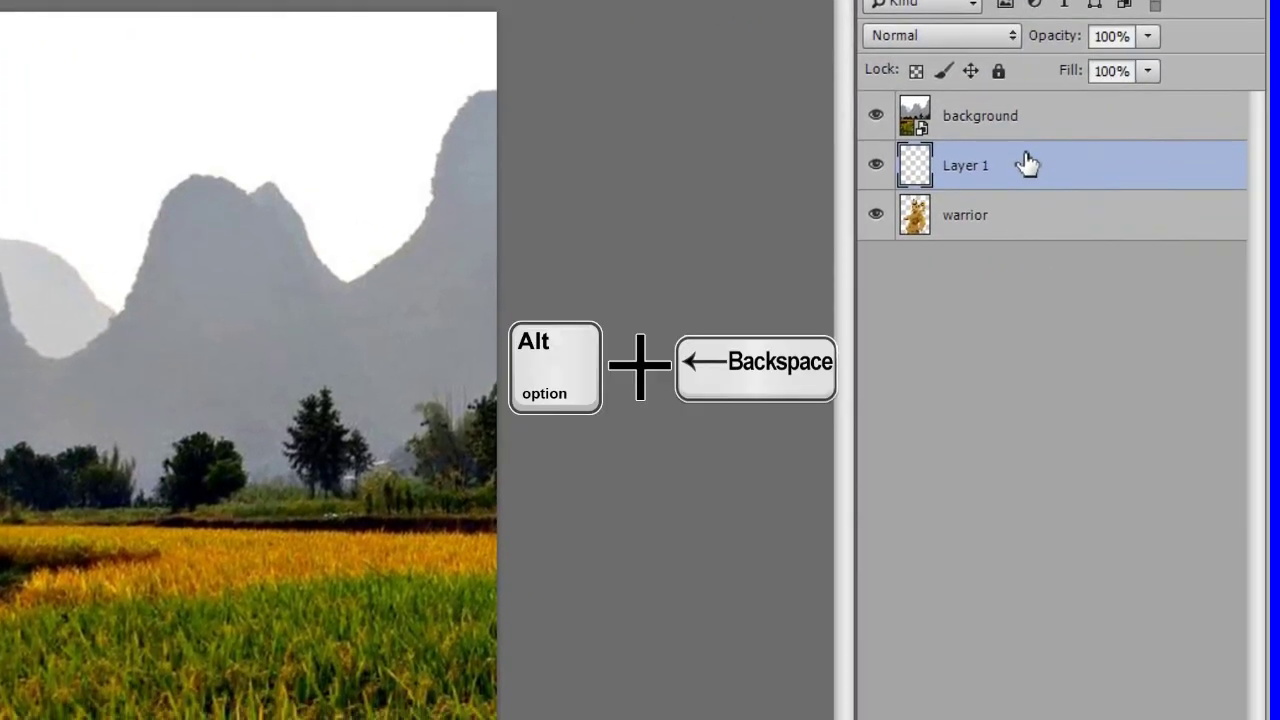
key("alt+BackSpace")
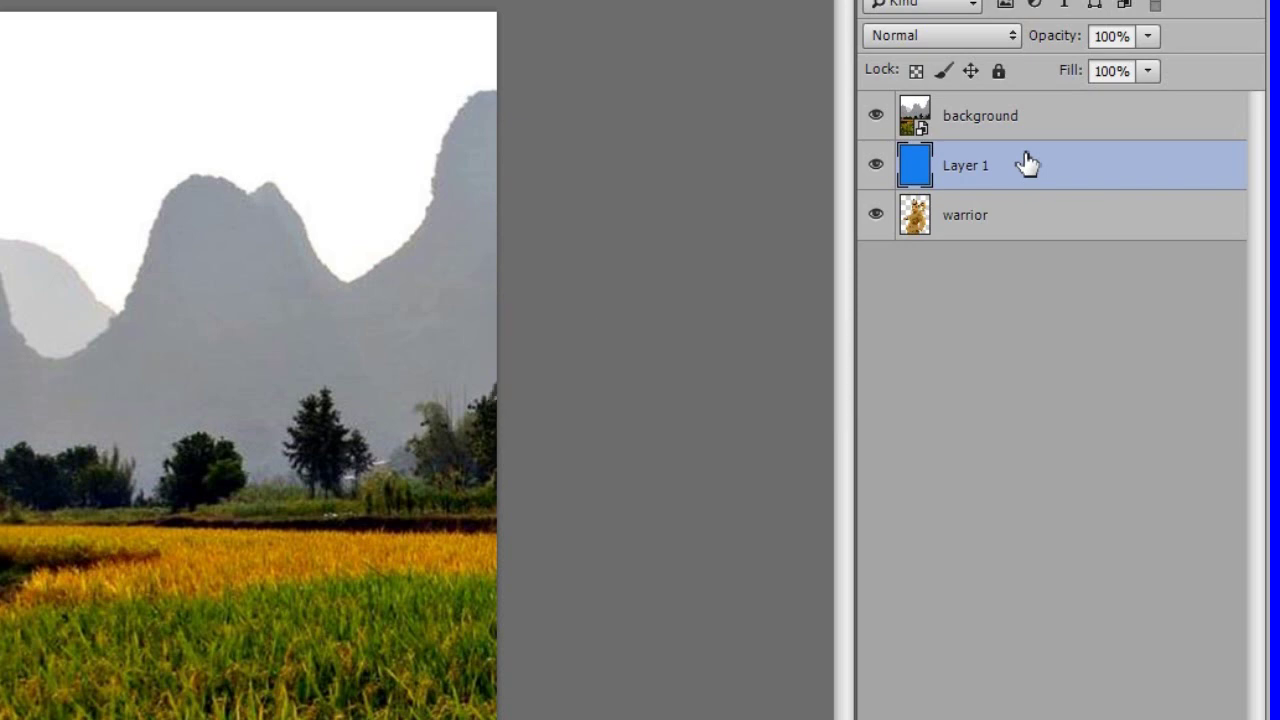
Set the background layer's blend mode to Multiply
left_click(1046, 126)
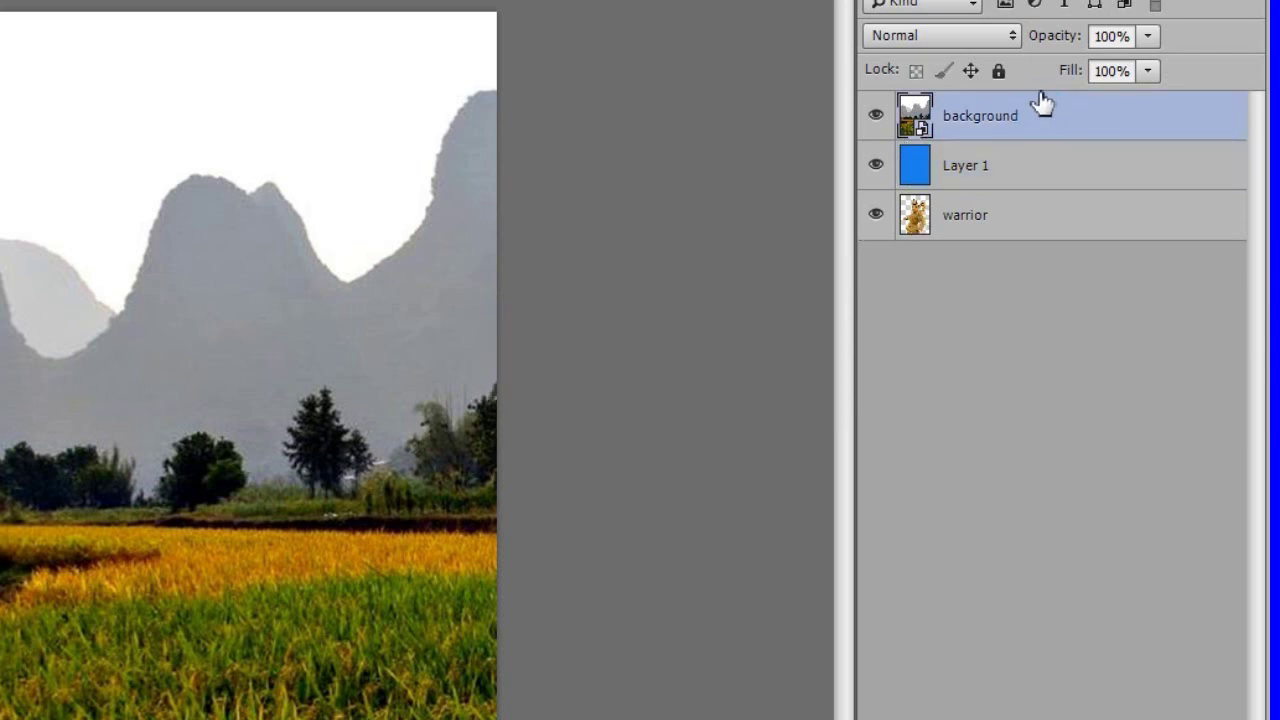
left_click(1010, 36)
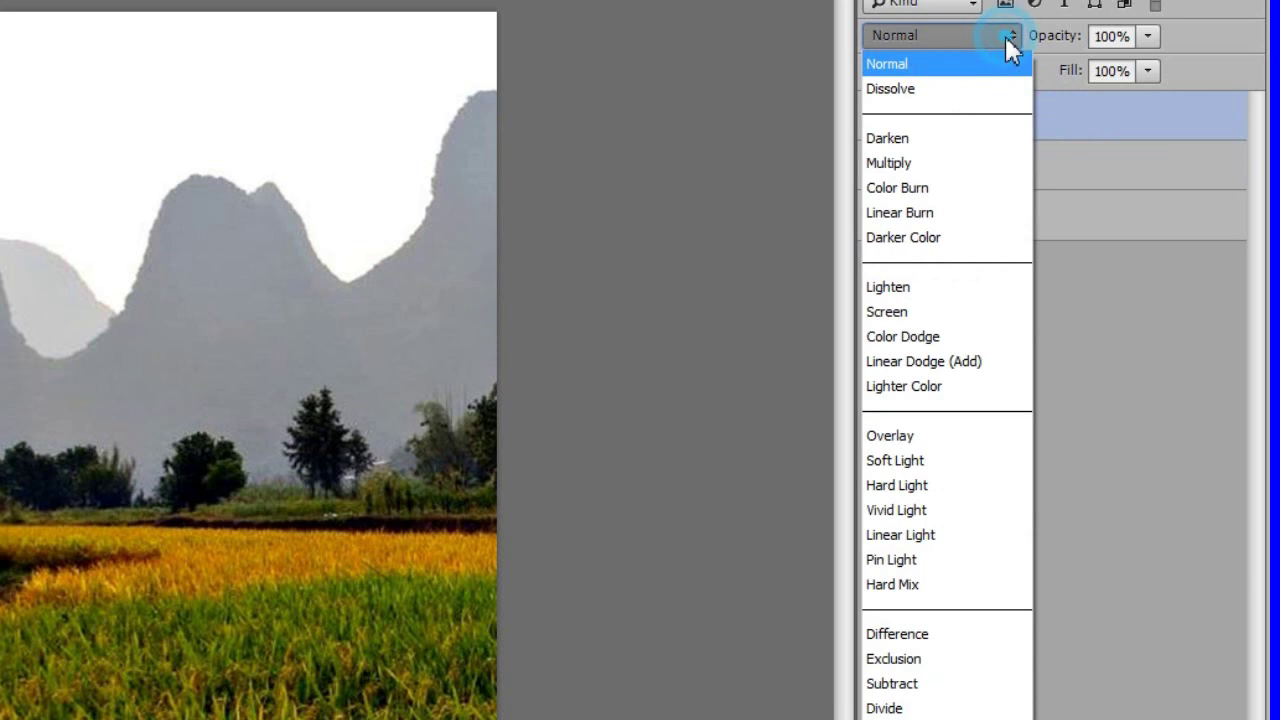
left_click(950, 165)
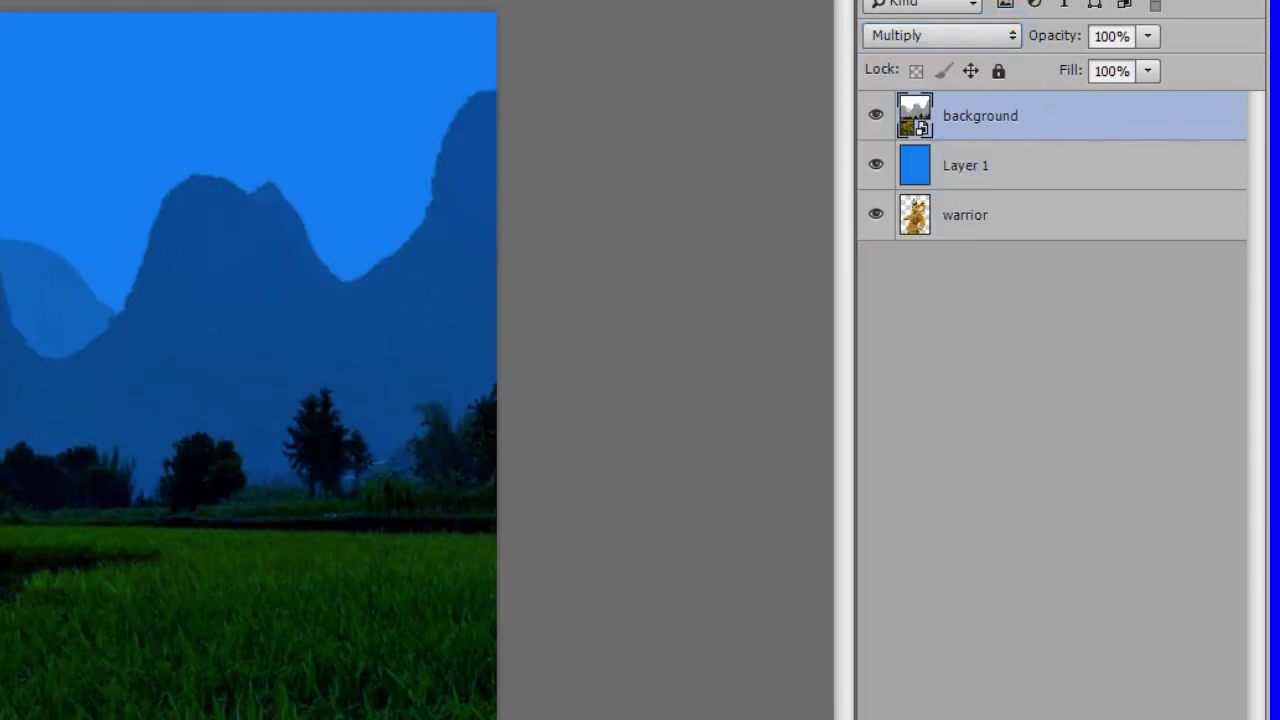
Add a Levels adjustment clipped to the background layer, with input levels 10, 1.36 and 225
left_click(1120, 408)
left_click_drag(640, 51, 735, 60)
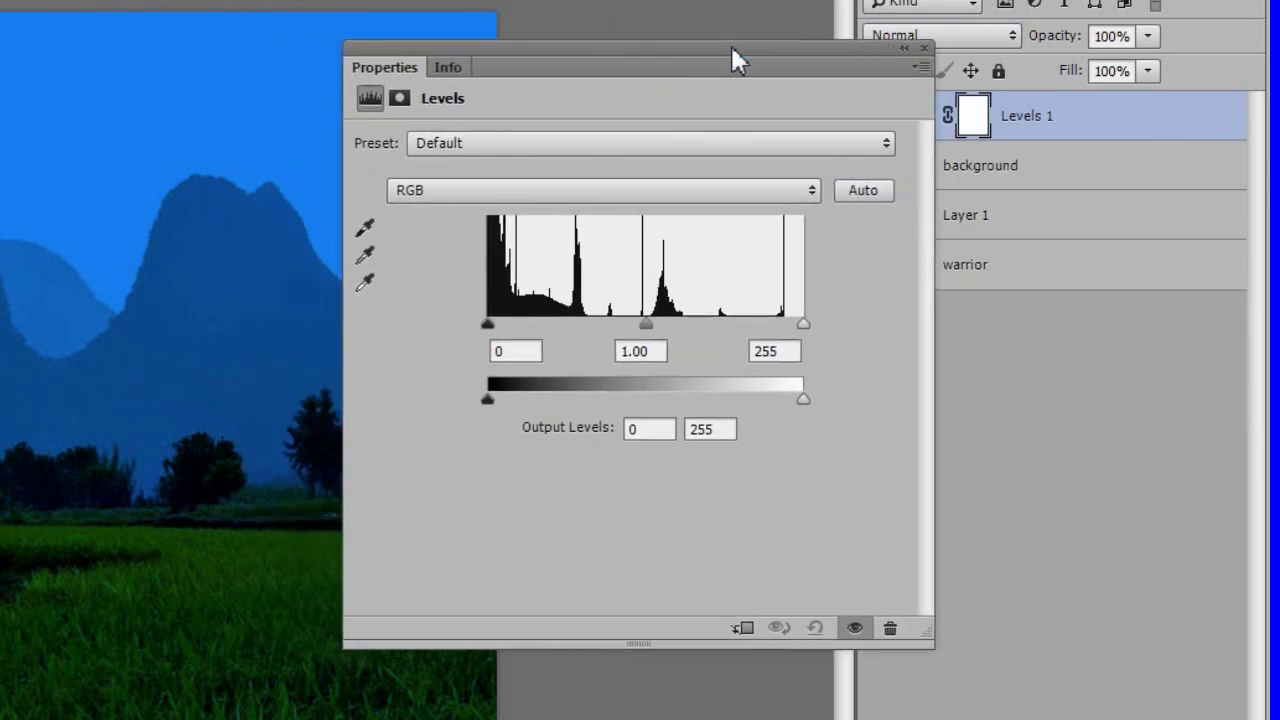
left_click(745, 632)
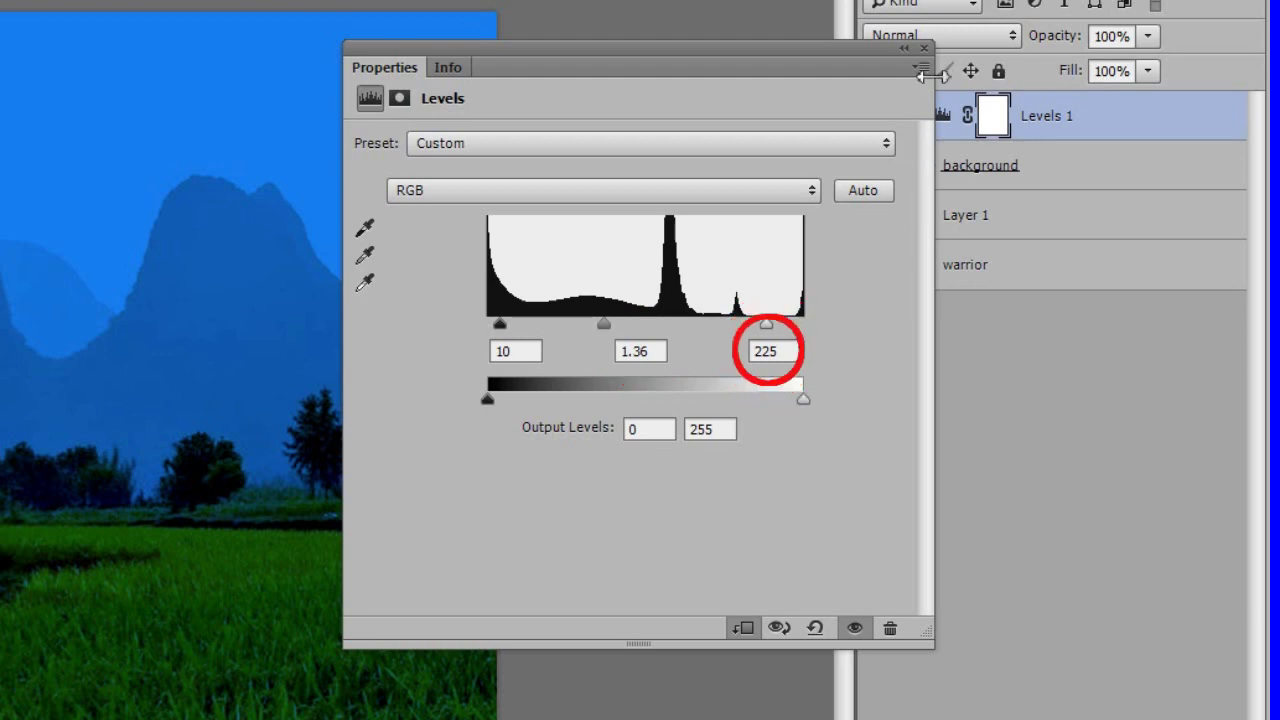
left_click(923, 46)
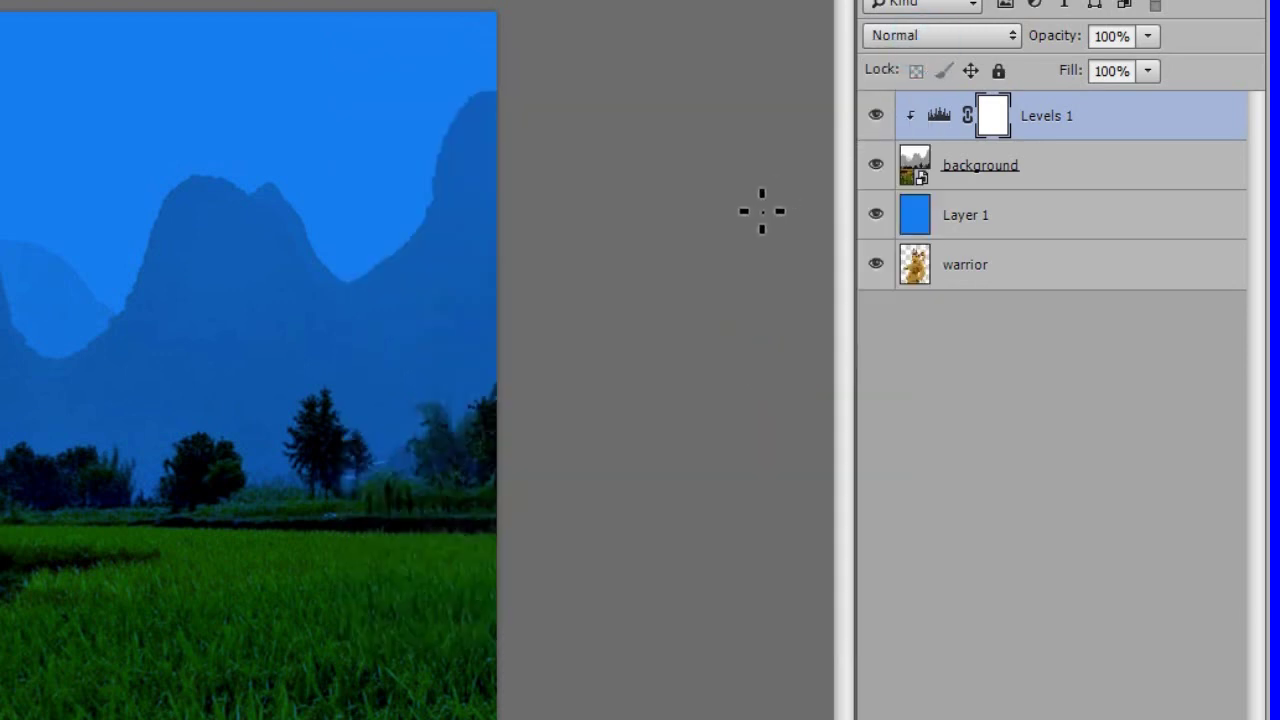
Apply a Gaussian Blur with a 4.0-pixel radius to the background layer
left_click(1050, 174)
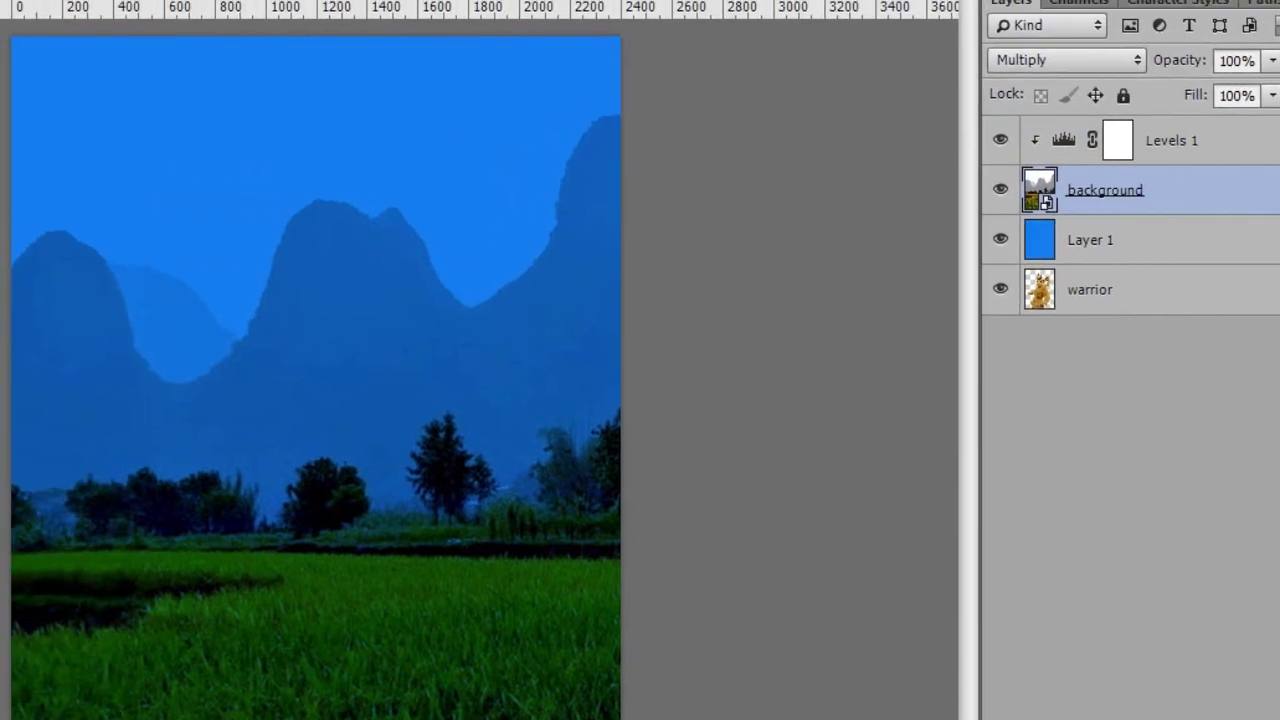
left_click(135, 3)
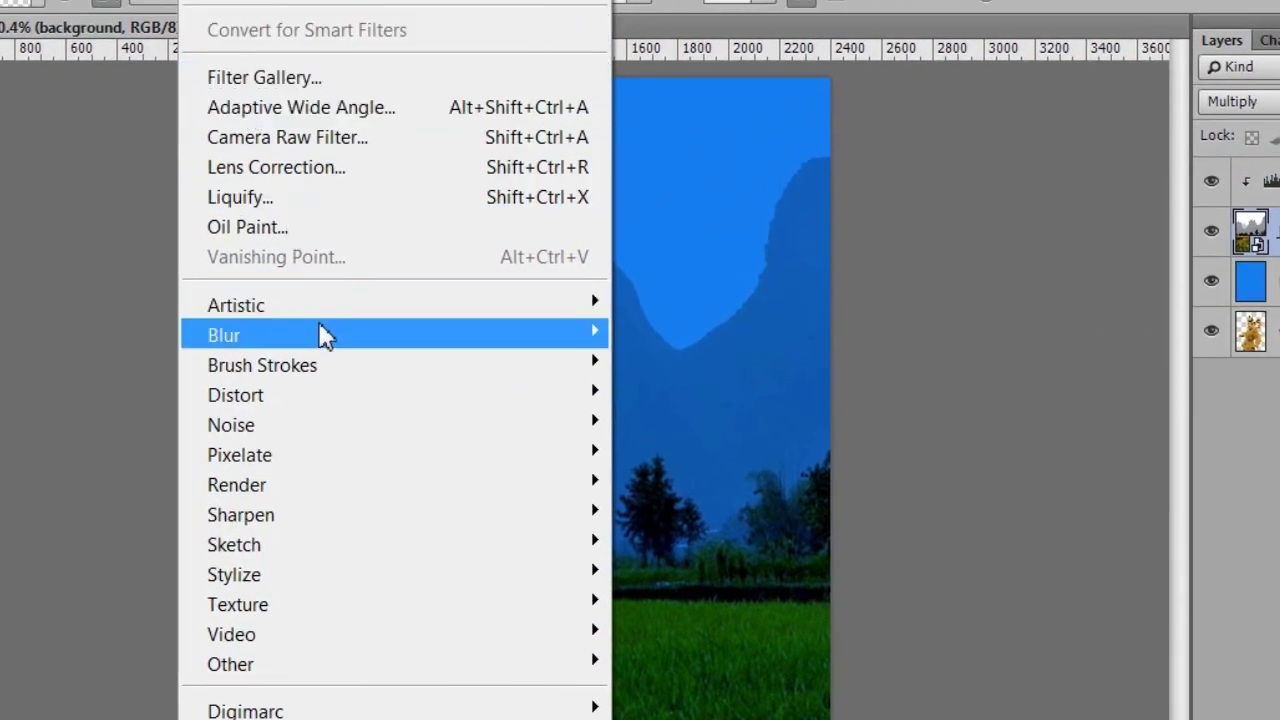
left_click(325, 335)
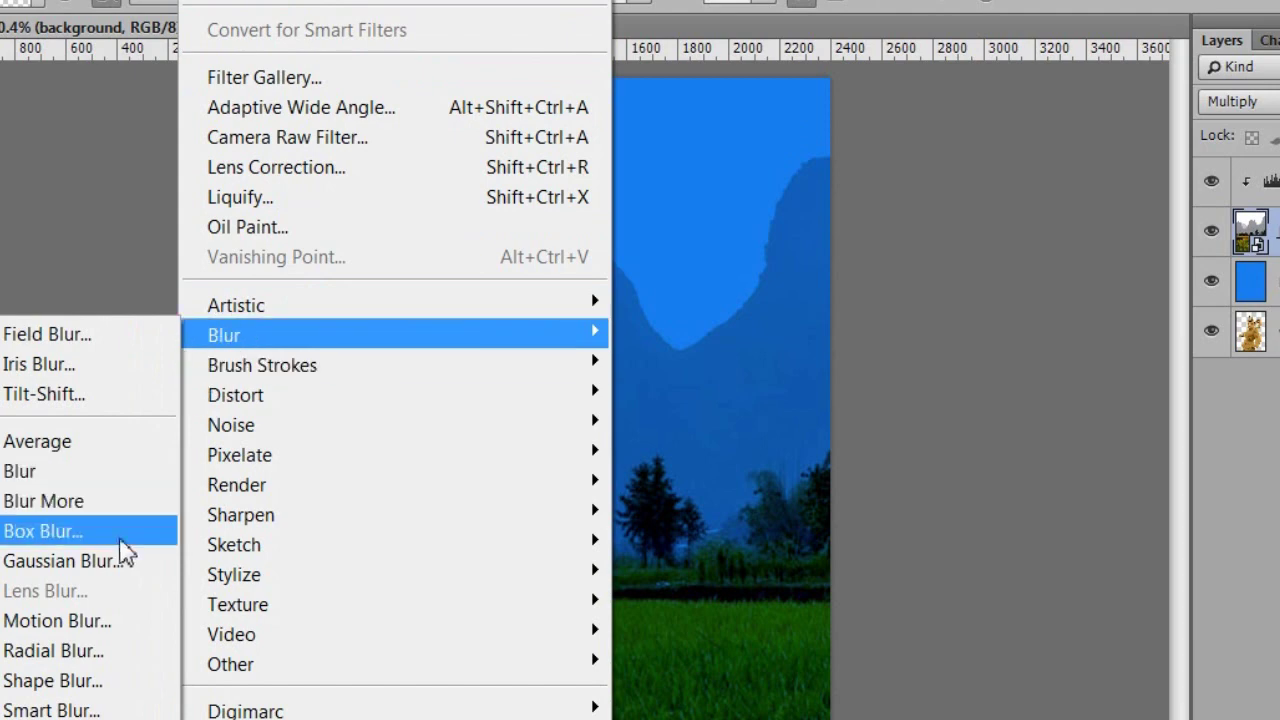
left_click(120, 564)
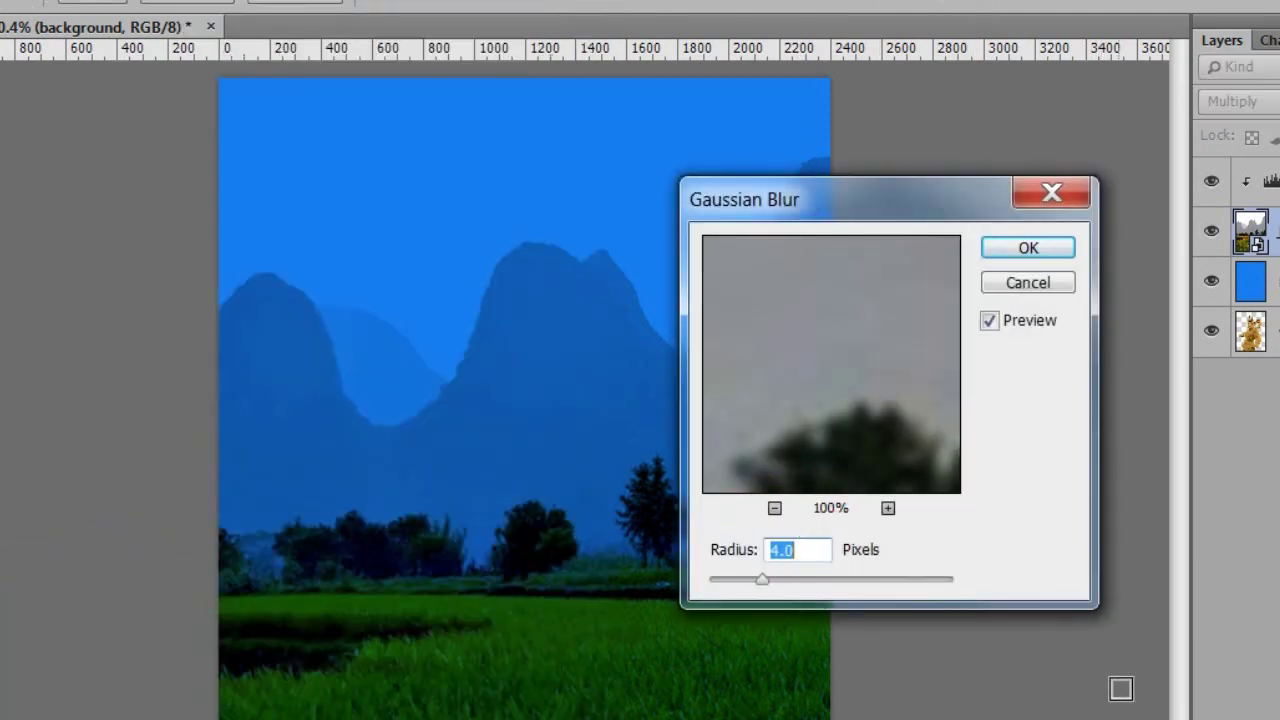
left_click(1030, 250)
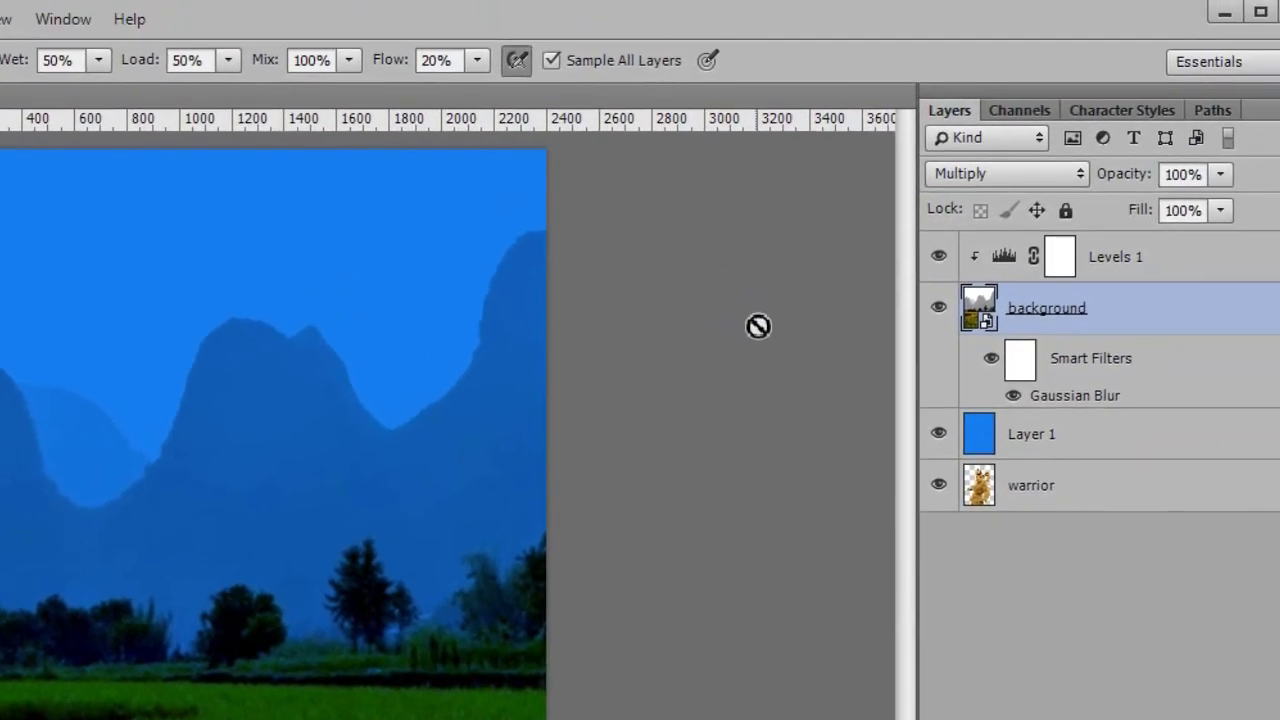
Move the warrior layer to the top of the layer stack and nudge the figure right until its arm nearly reaches the canvas edge
left_click(1108, 490)
left_click_drag(1106, 491, 1154, 240)
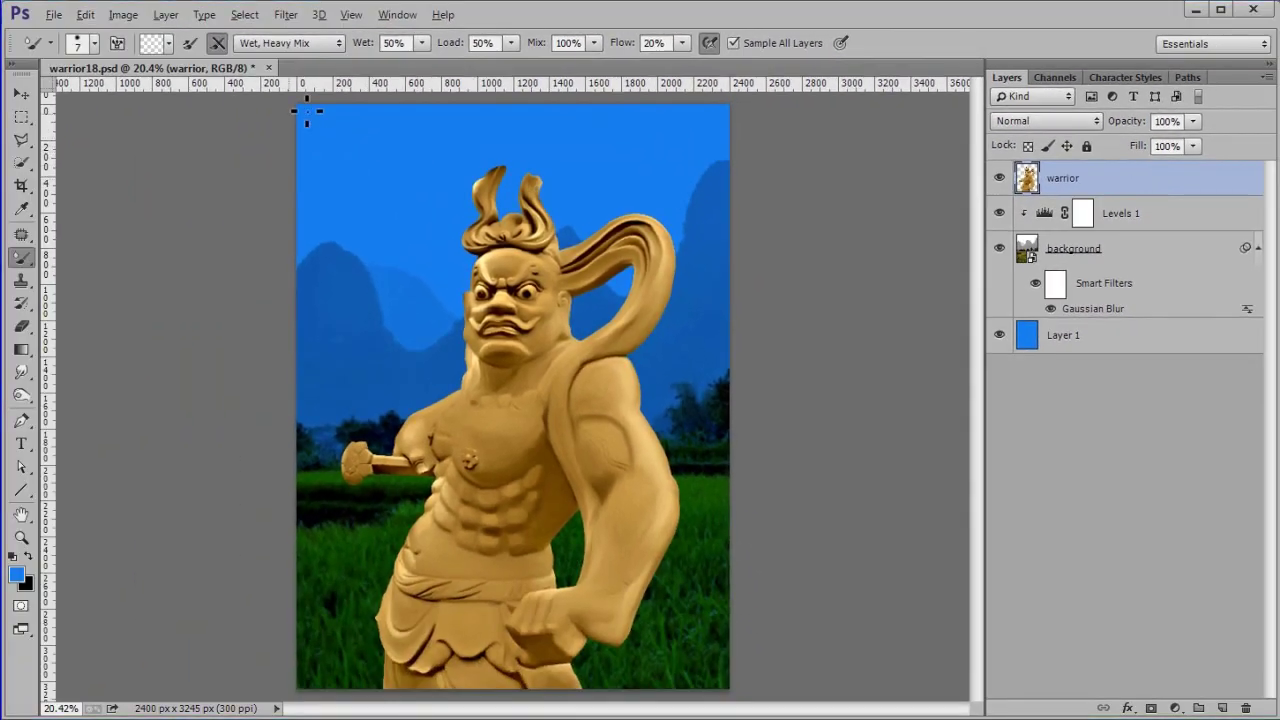
left_click(21, 95)
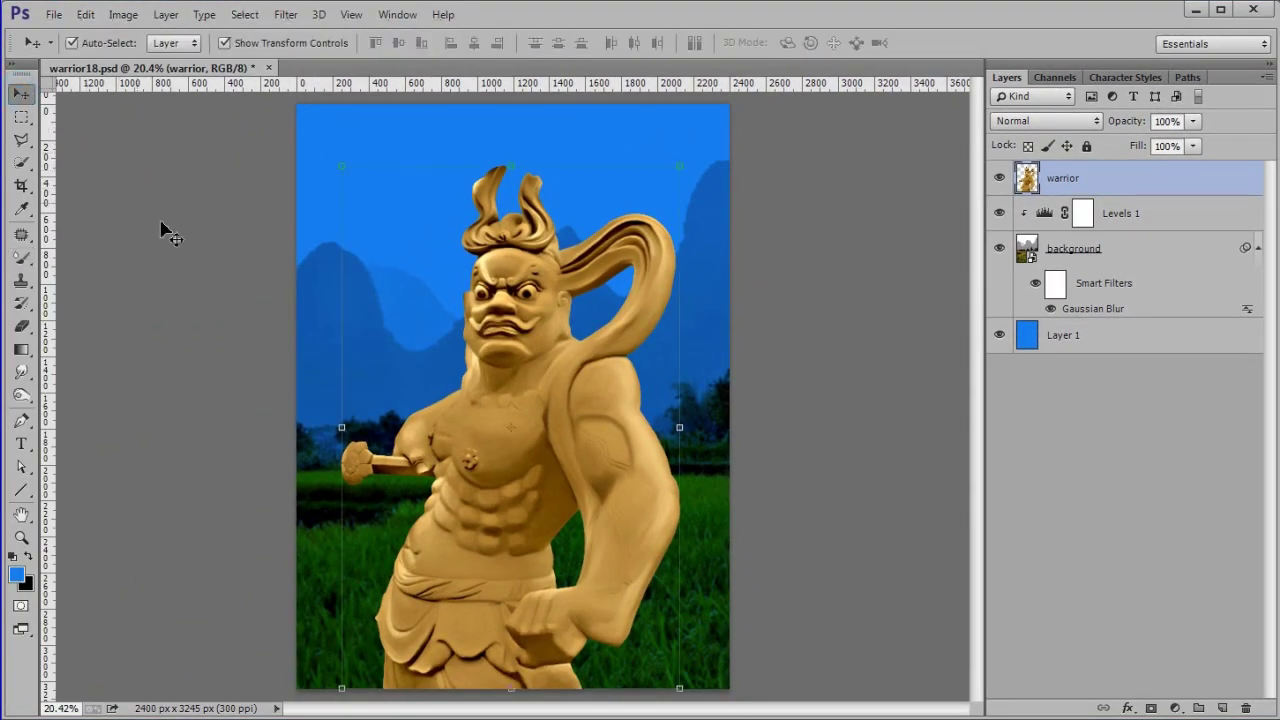
key("shift+Right")
key("shift+Right")
key("shift+Right")
key("shift+Right")
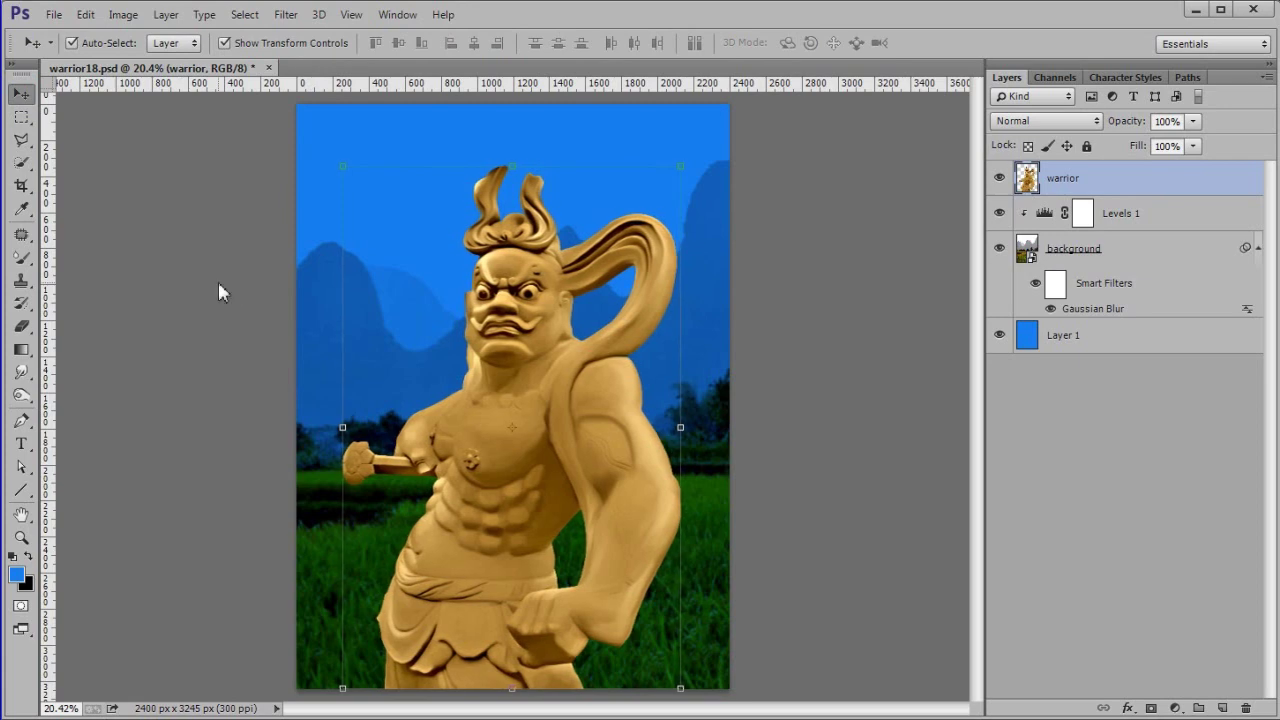
key("shift+Right")
key("shift+Right")
key("shift+Right")
key("shift+Right")
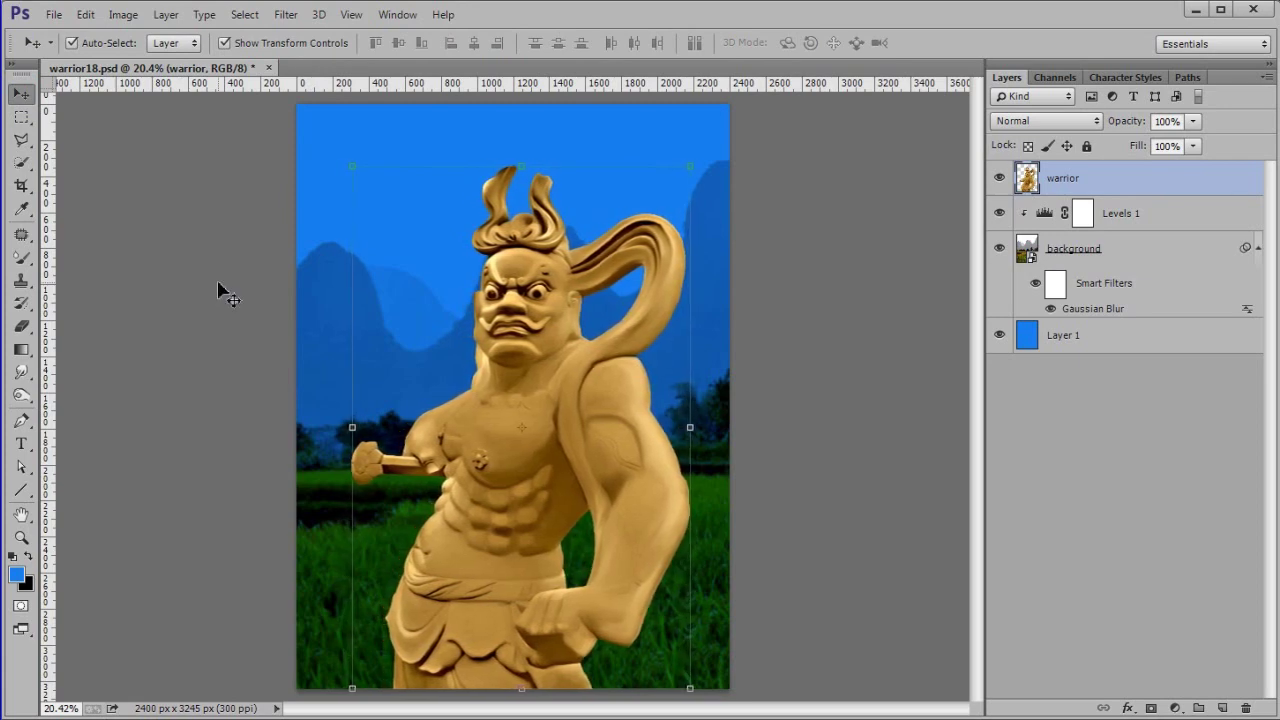
key("shift+Right")
key("shift+Right")
key("shift+Right")
key("shift+Right")
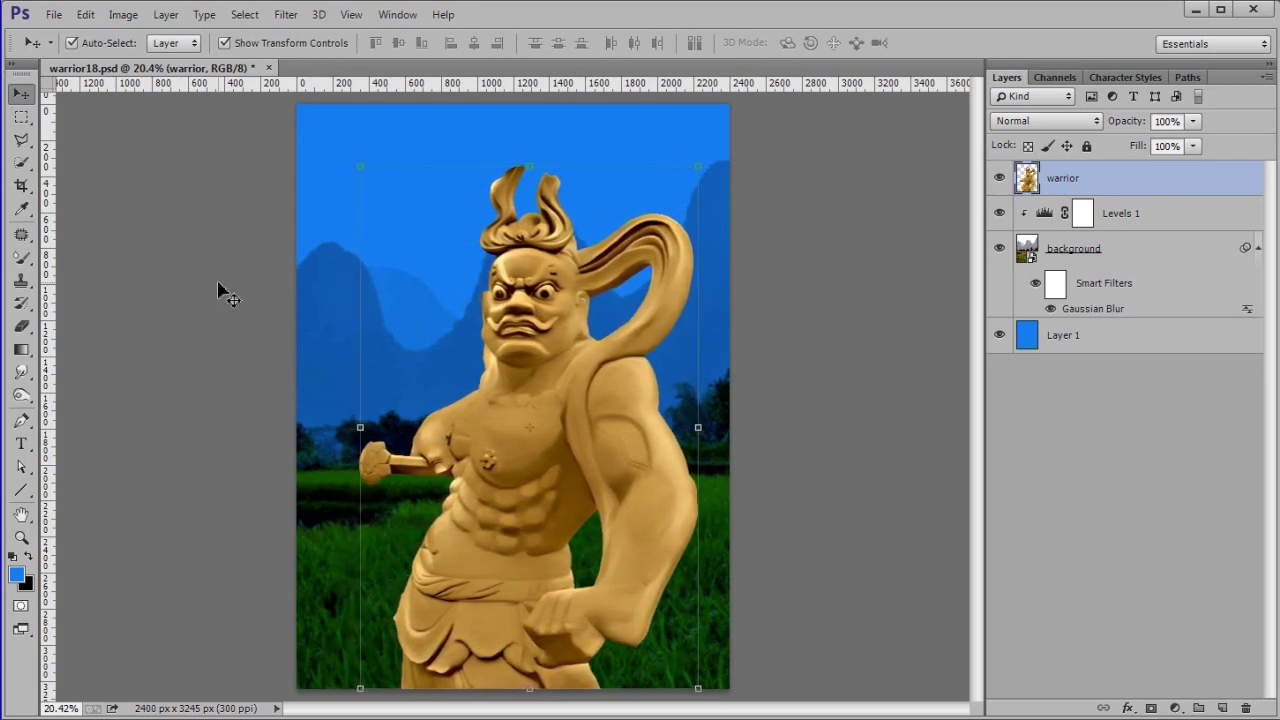
key("shift+Right")
key("shift+Right")
key("shift+Right")
key("shift+Right")
key("shift+Right")
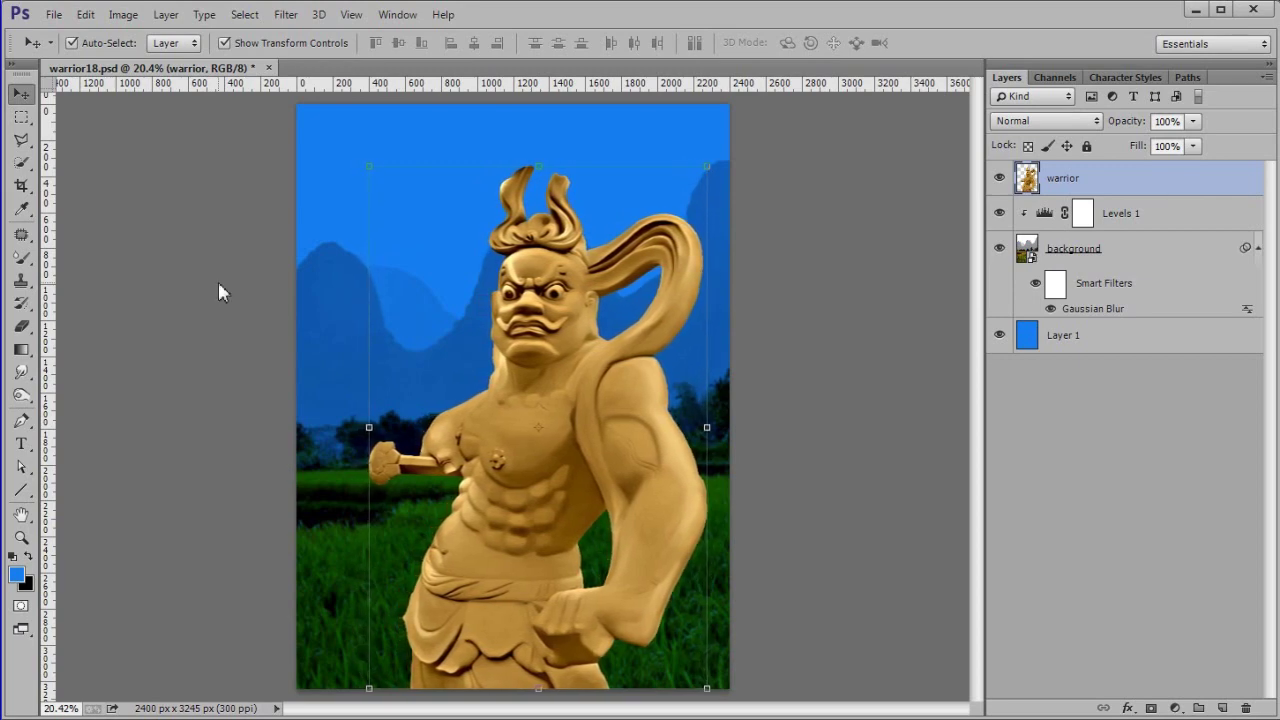
key("shift+Right")
key("shift+Right")
key("shift+Right")
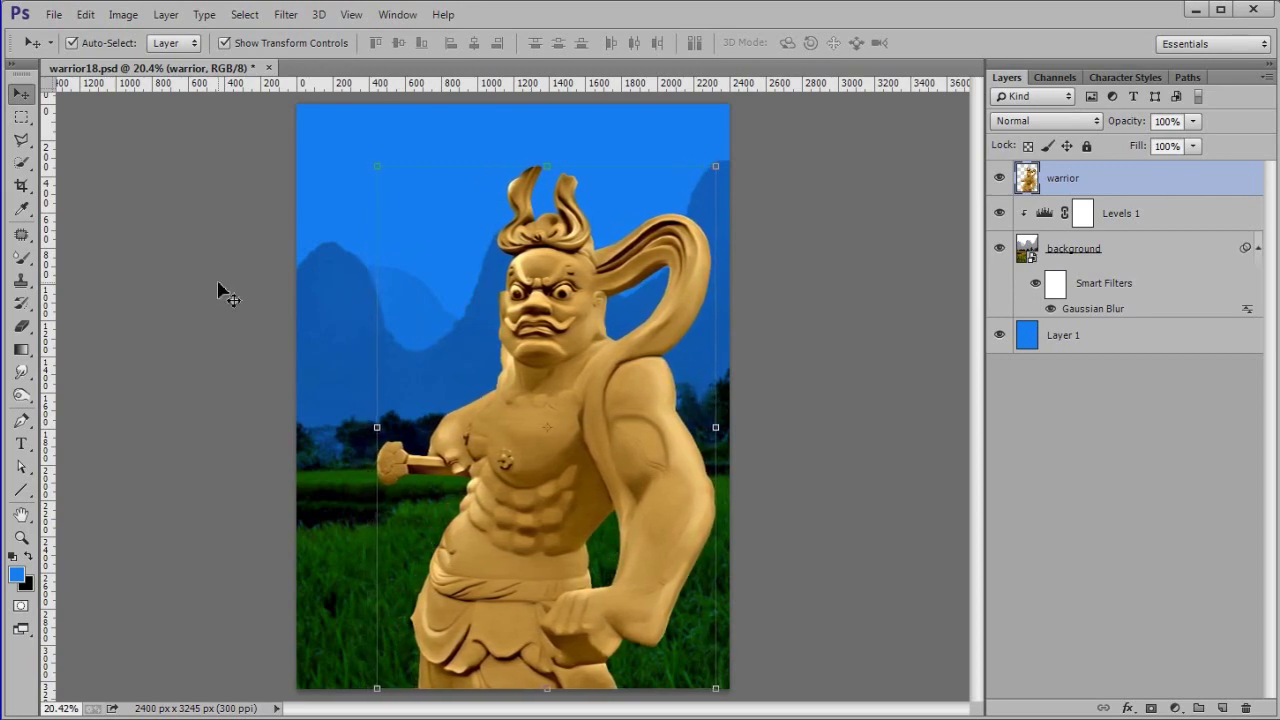
key("shift+Right")
key("shift+Right")
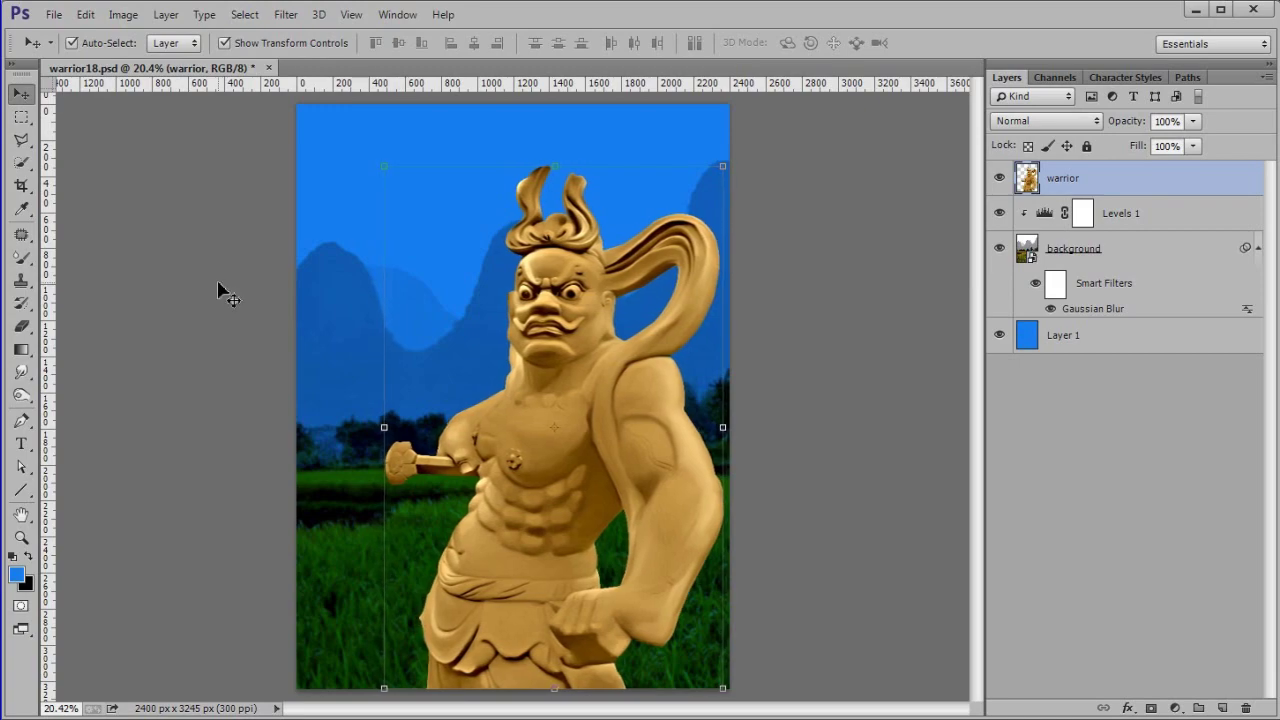
key("h")
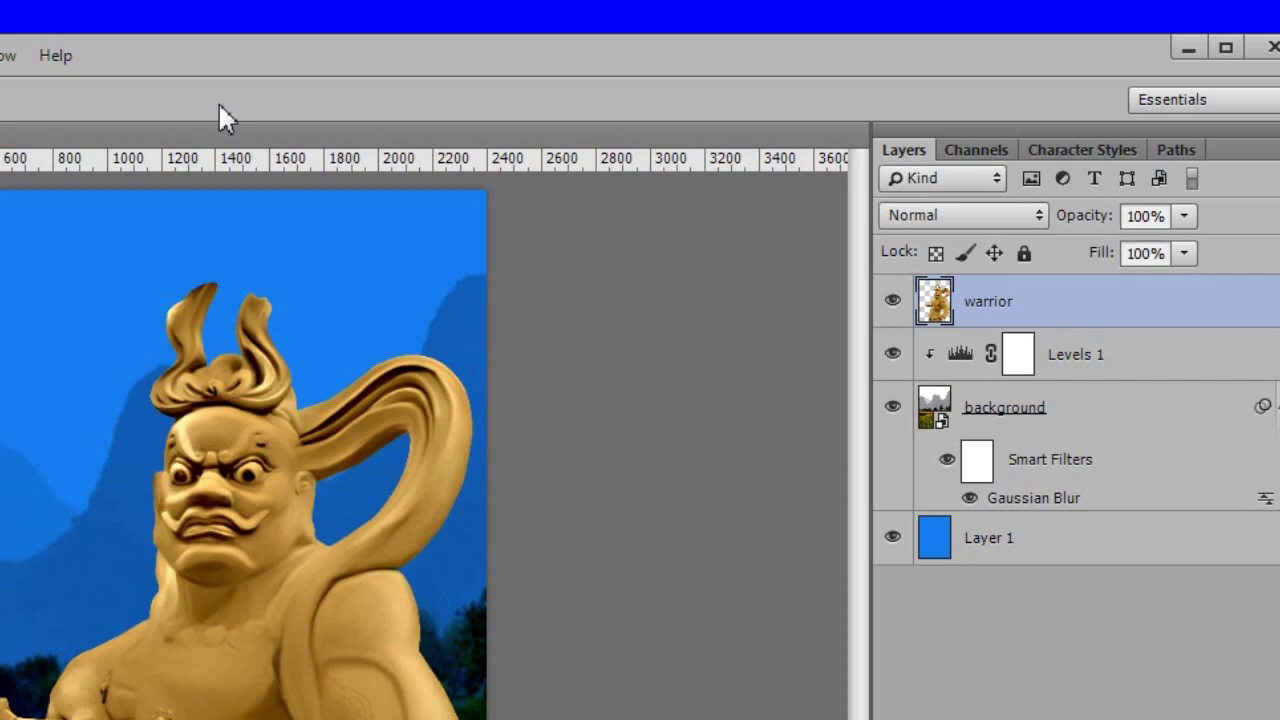
Load the warrior layer's outline as a selection and contract it by 2 pixels
left_click(1058, 300)
left_click_drag(906, 308, 945, 308)
left_click(945, 308, "ctrl")
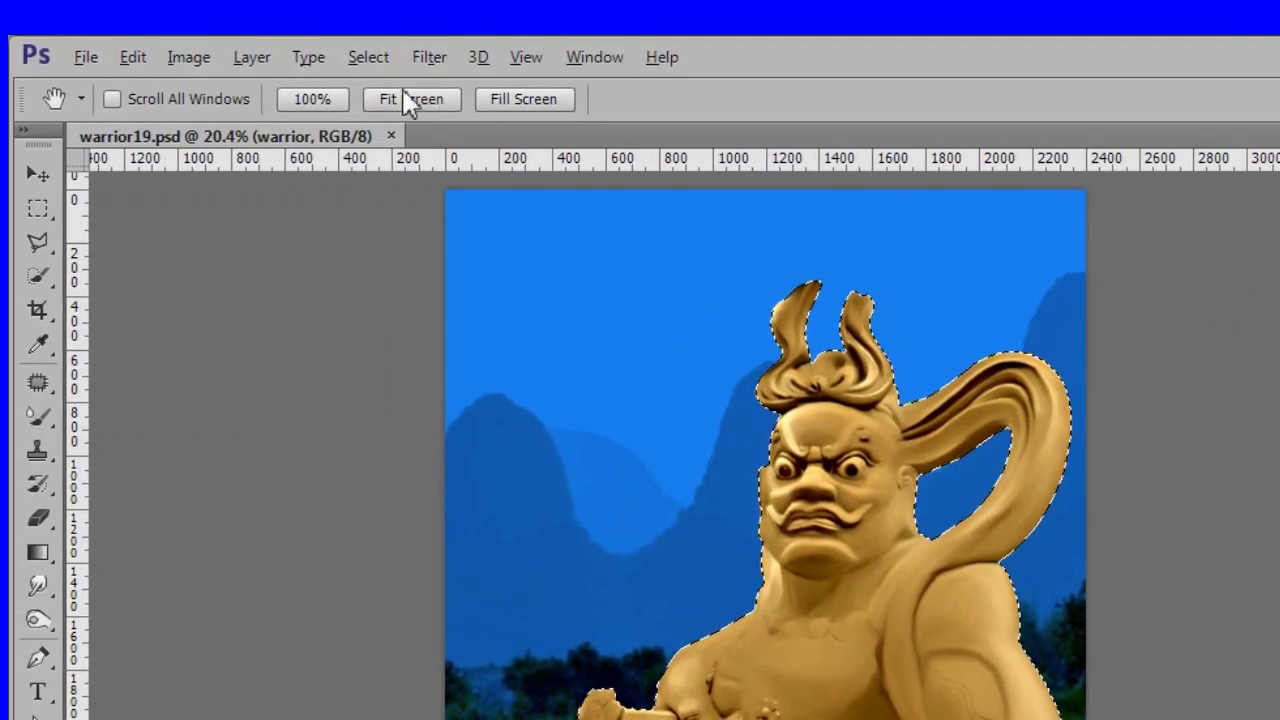
left_click(370, 60)
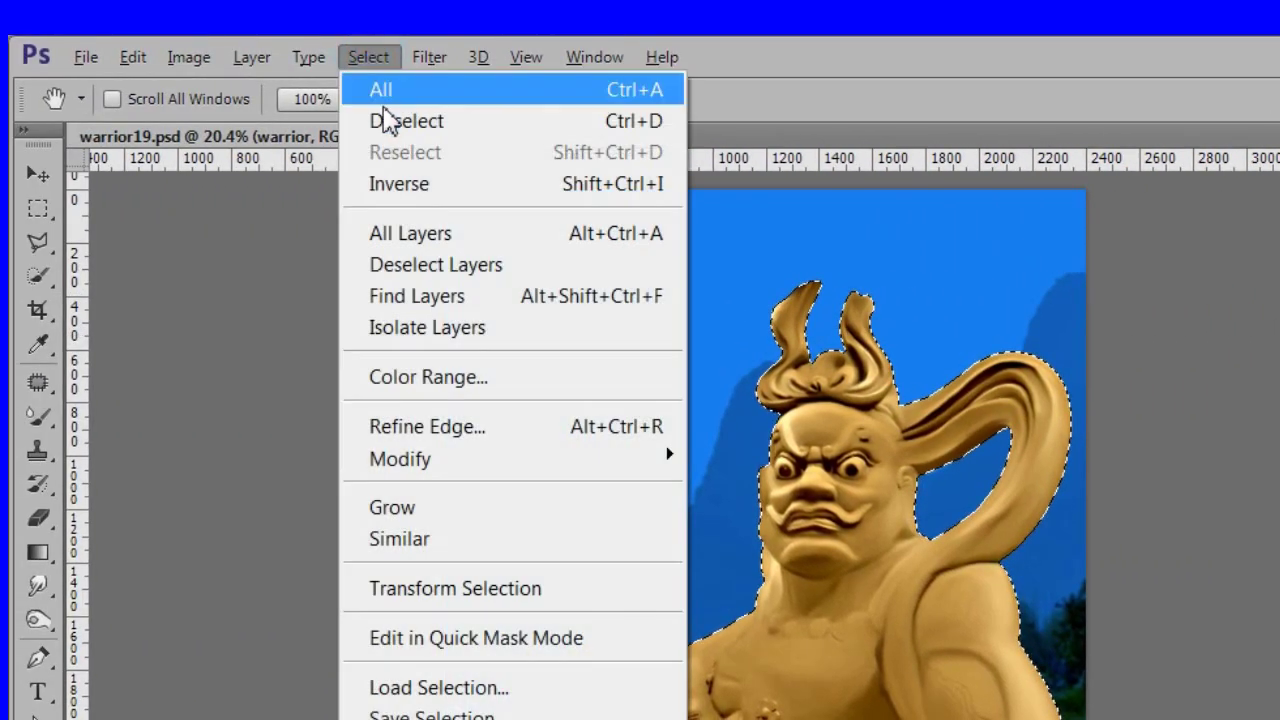
left_click(494, 461)
left_click(266, 555)
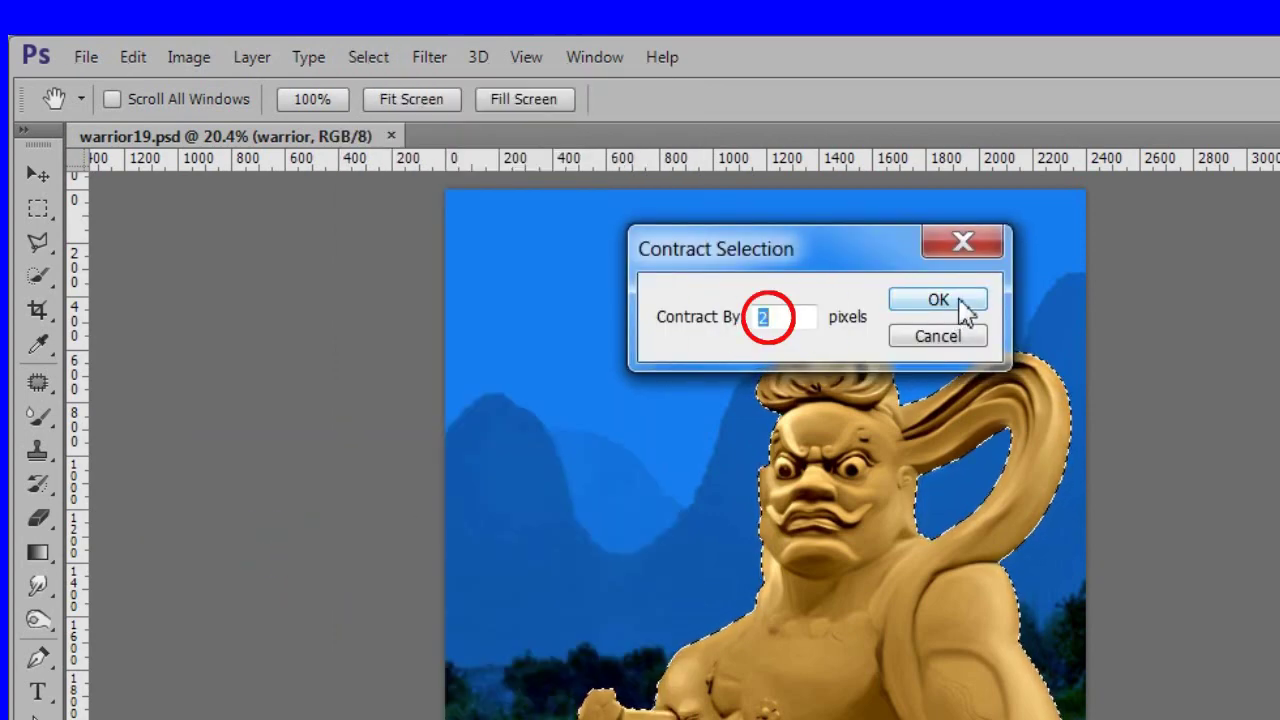
left_click(938, 301)
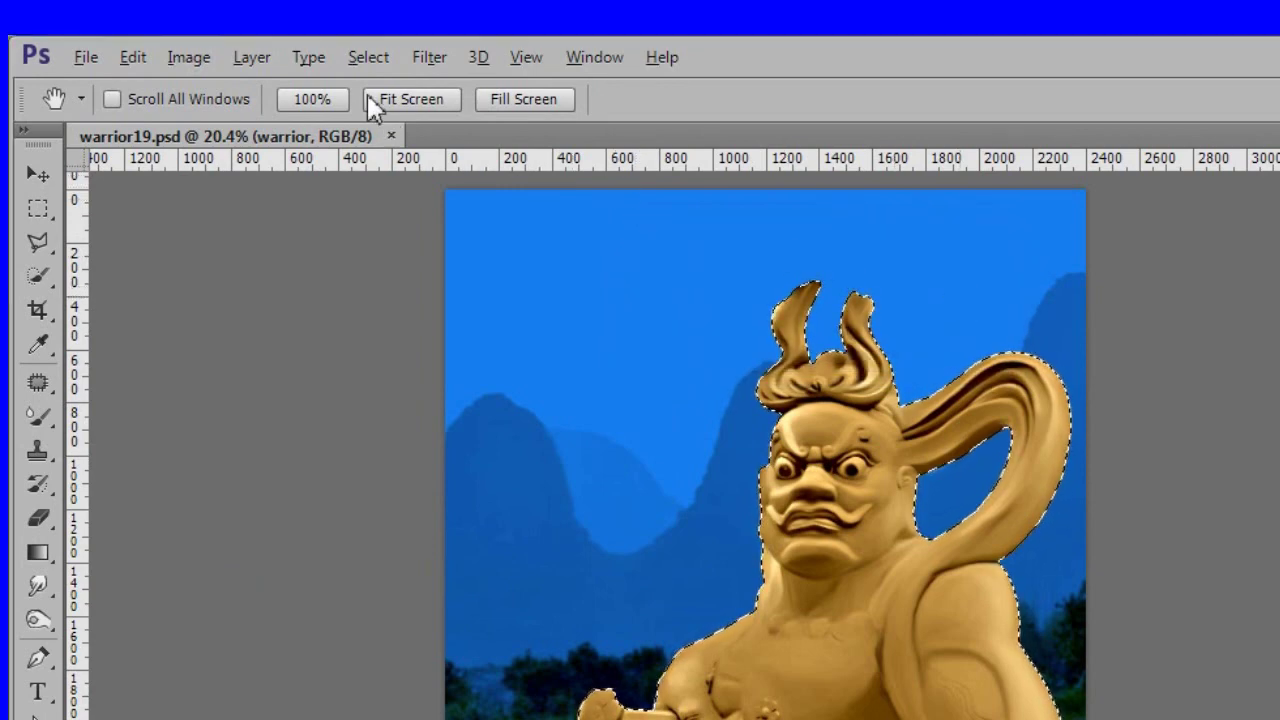
Feather the warrior selection with a 1-pixel radius
left_click(369, 58)
mouse_move(437, 466)
left_click(255, 578)
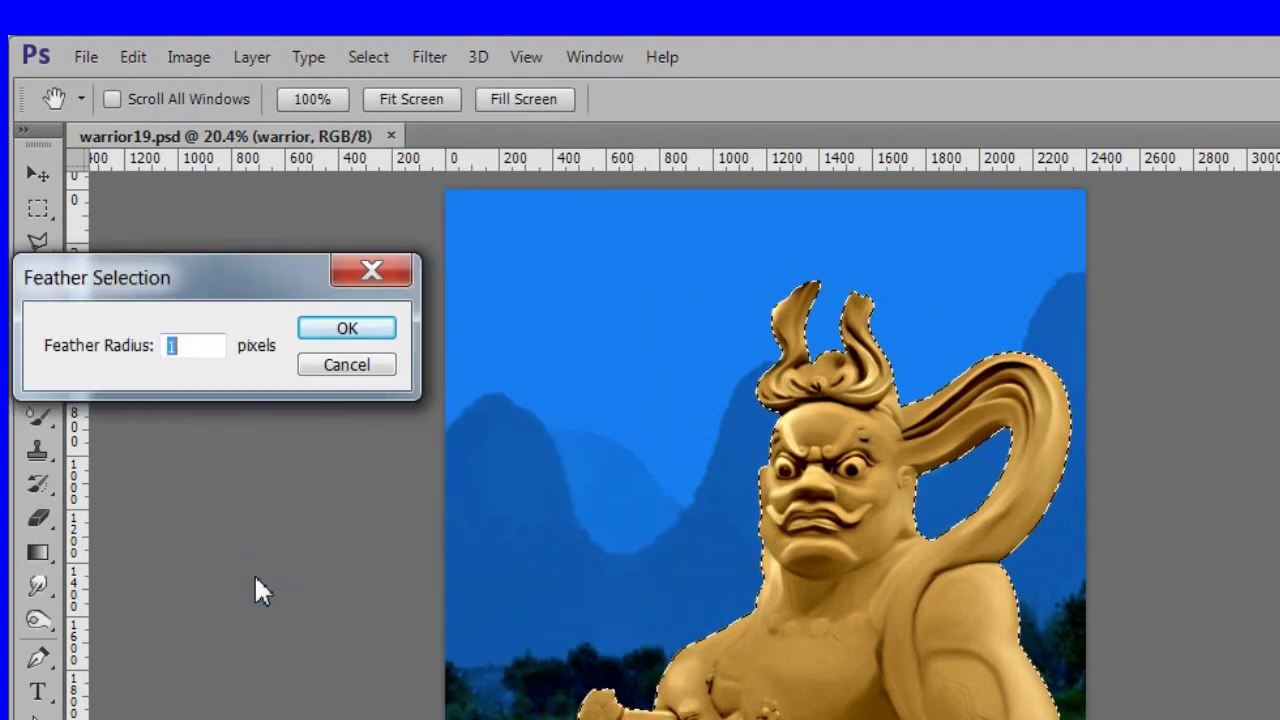
left_click_drag(203, 302, 517, 327)
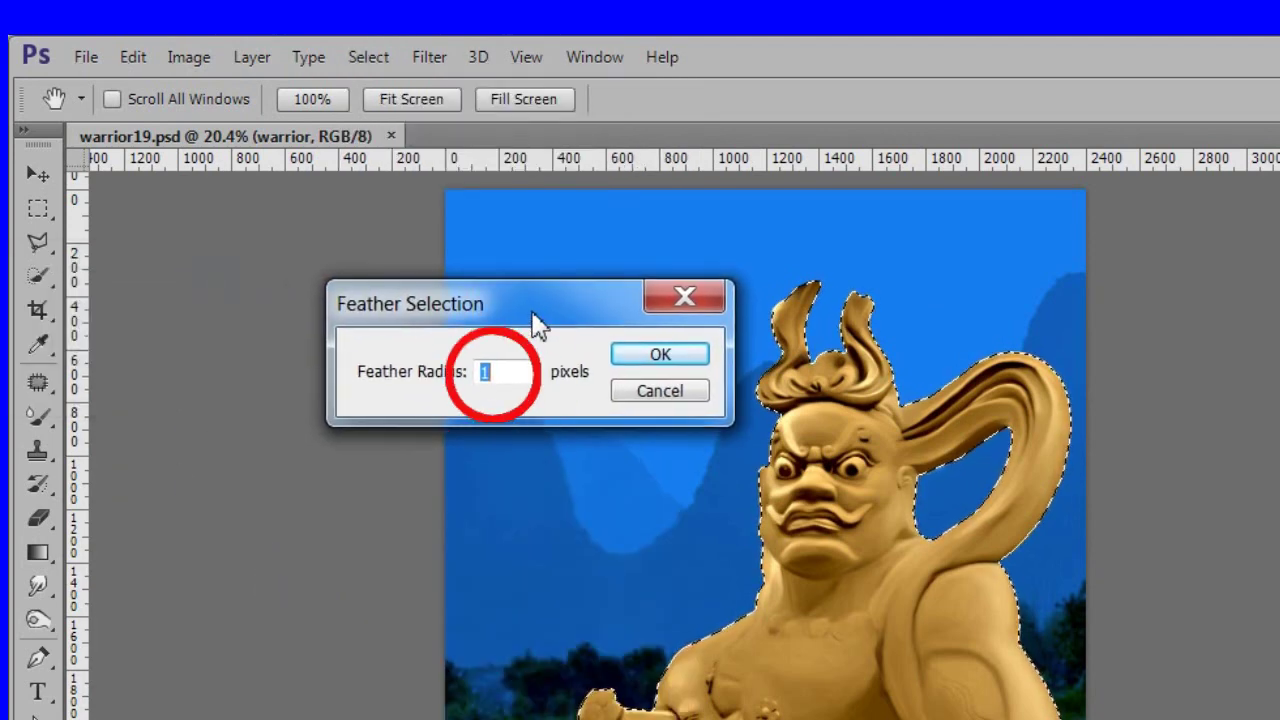
left_click(684, 368)
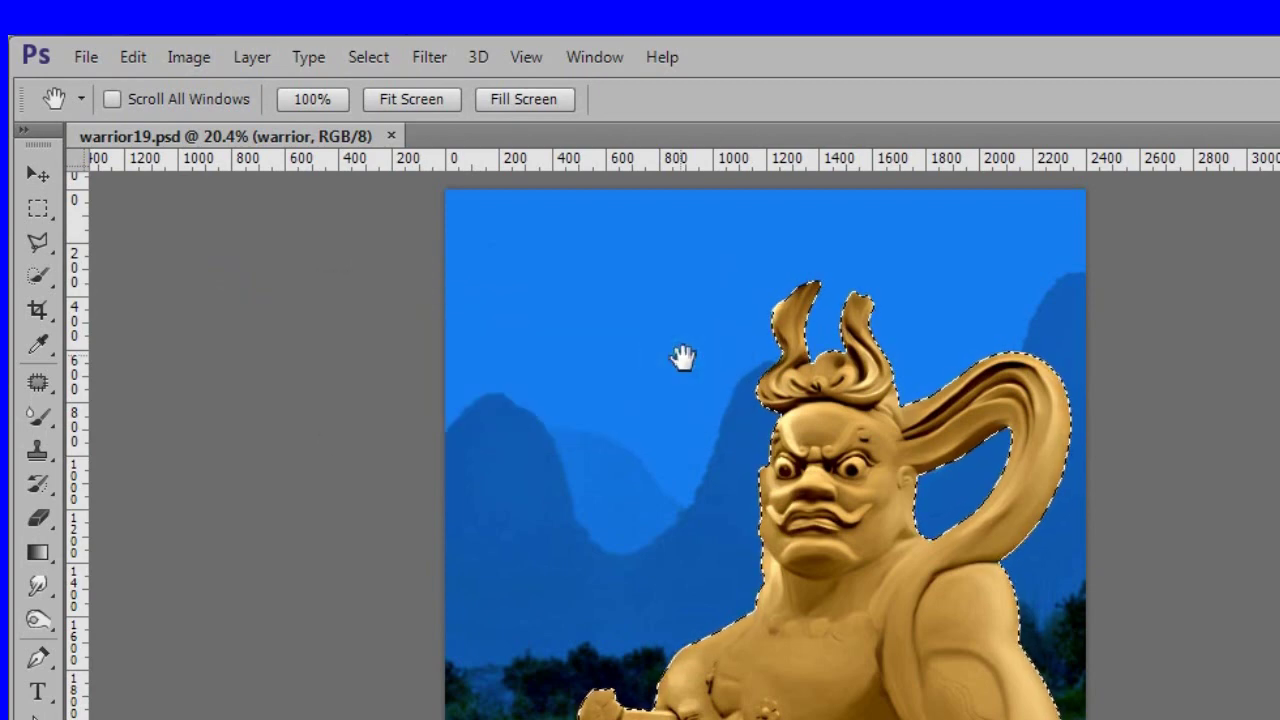
Invert the selection, delete the warrior layer's outer fringe, and deselect
left_click(369, 60)
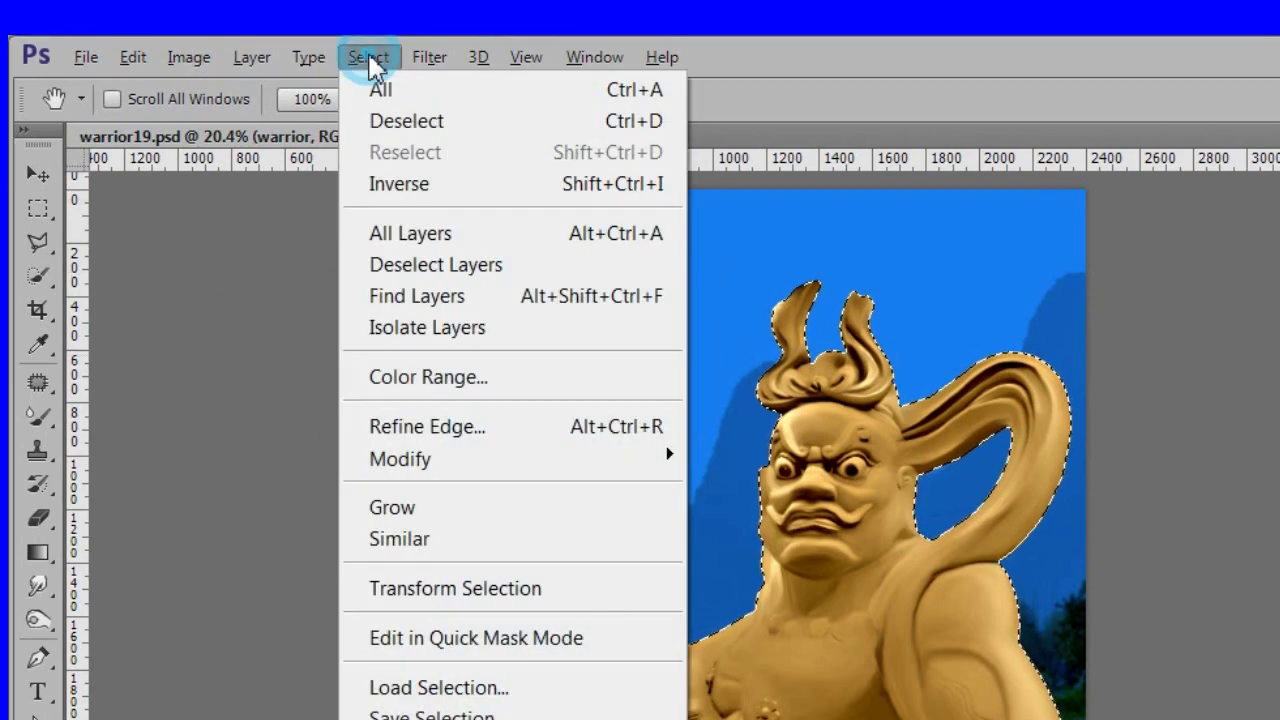
left_click(488, 190)
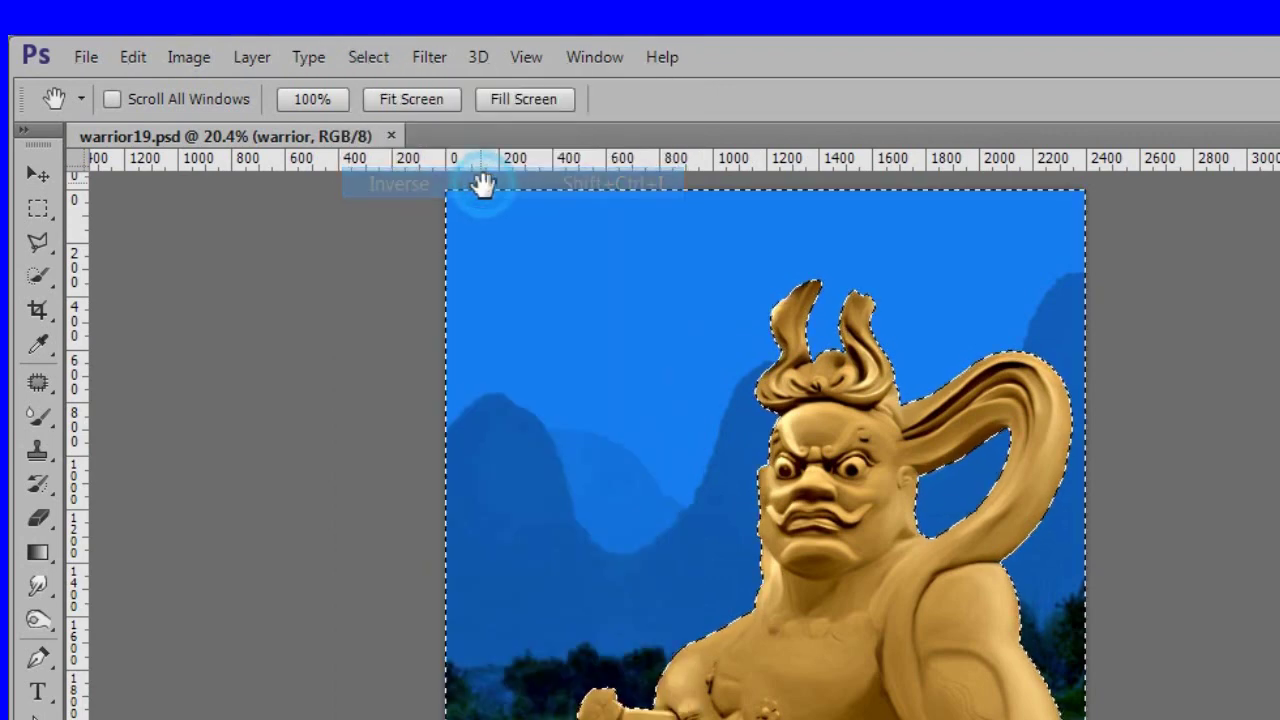
key("Delete")
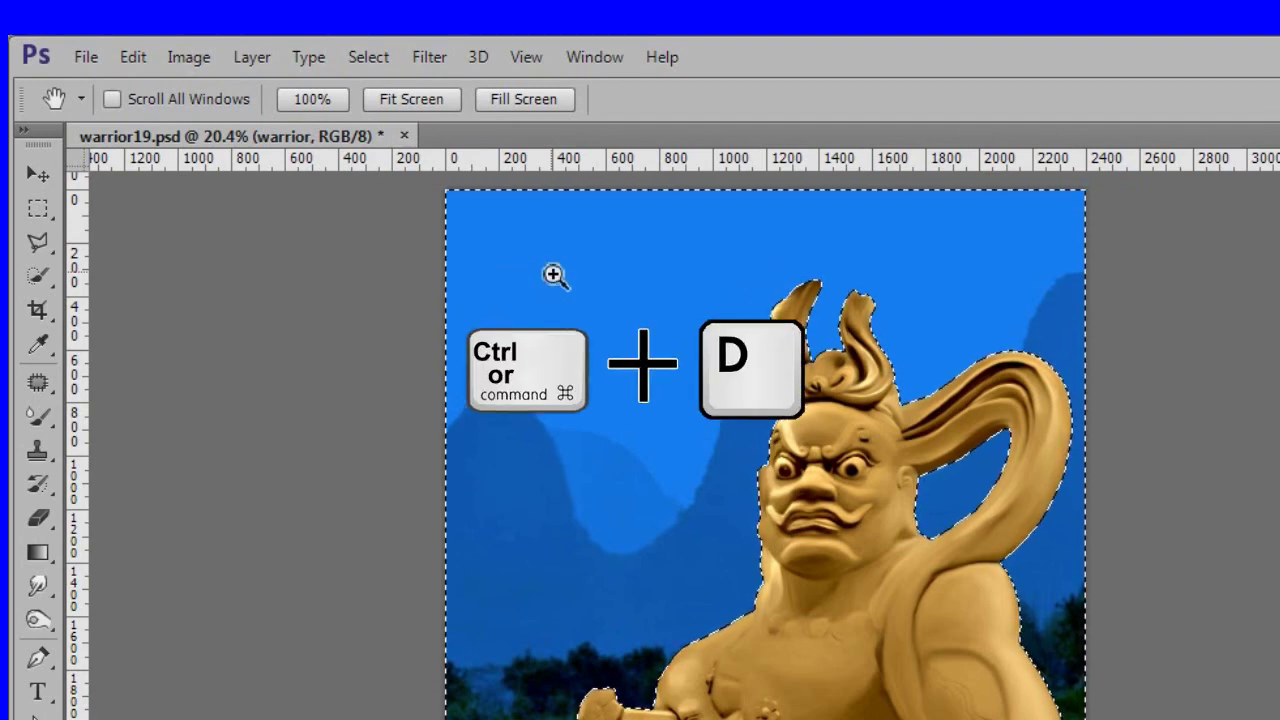
key("ctrl+d")
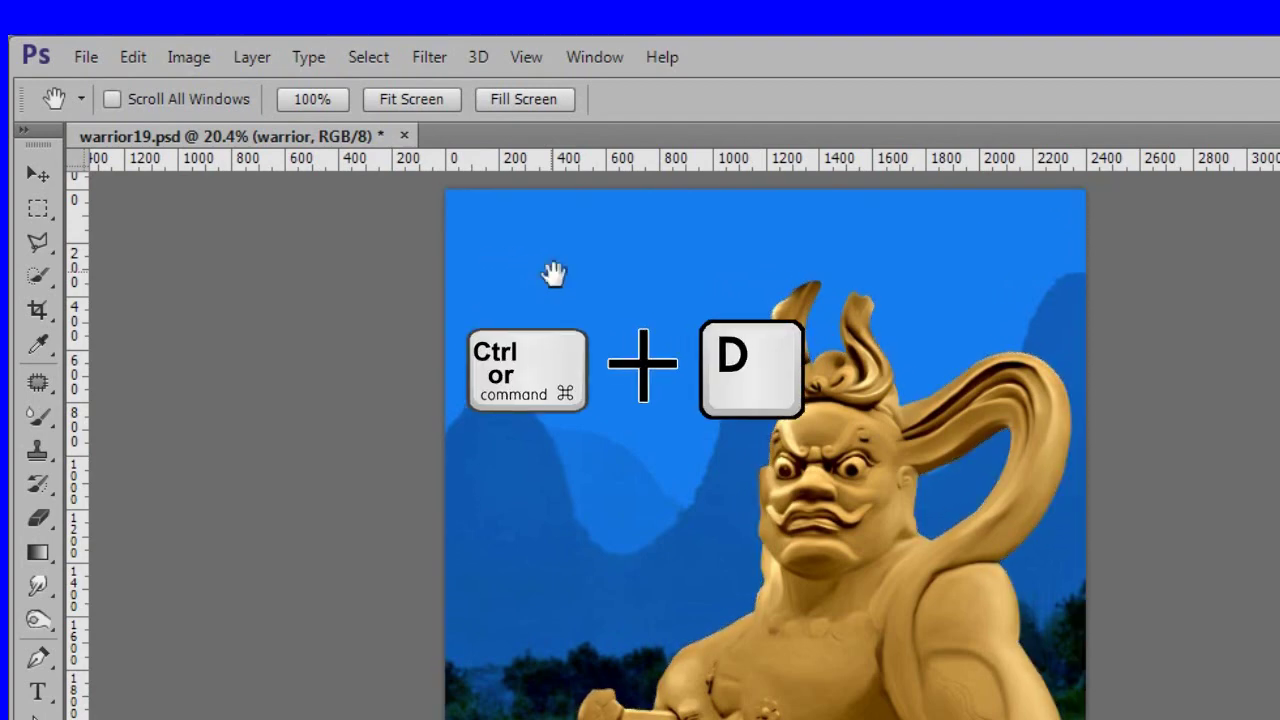